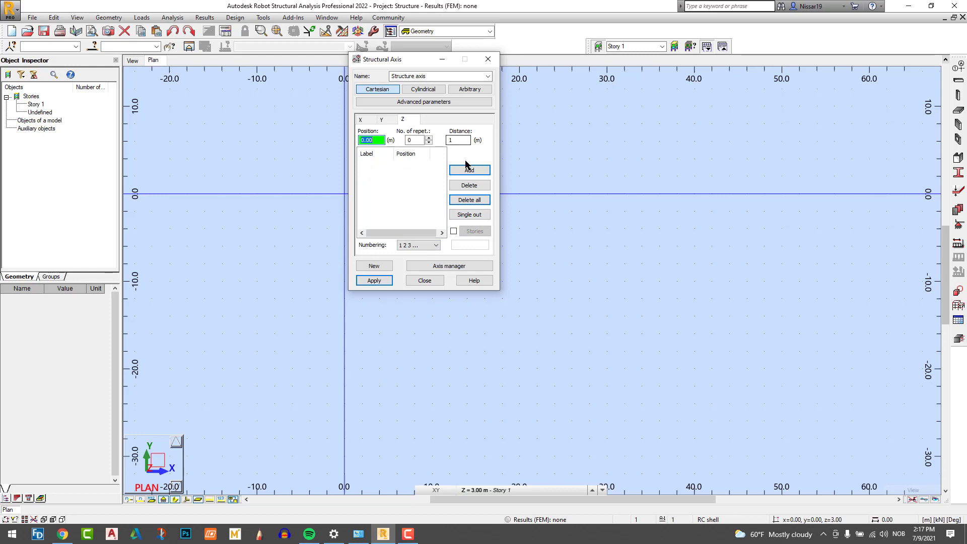
# Add Z axis levels at 3 m and 5.5 m, include the stories in the grid, and apply the structural axes.
pyautogui.click(460, 170)
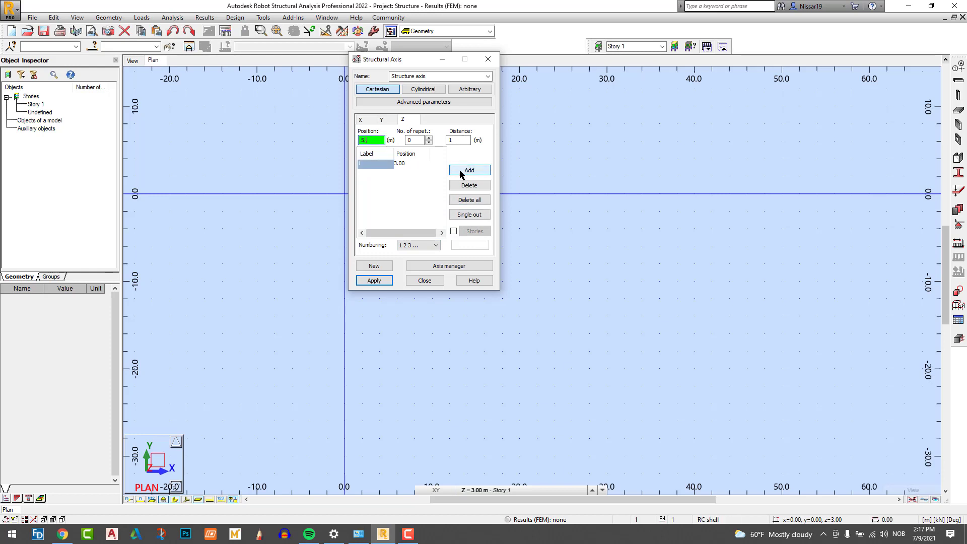
pyautogui.click(464, 172)
pyautogui.click(454, 231)
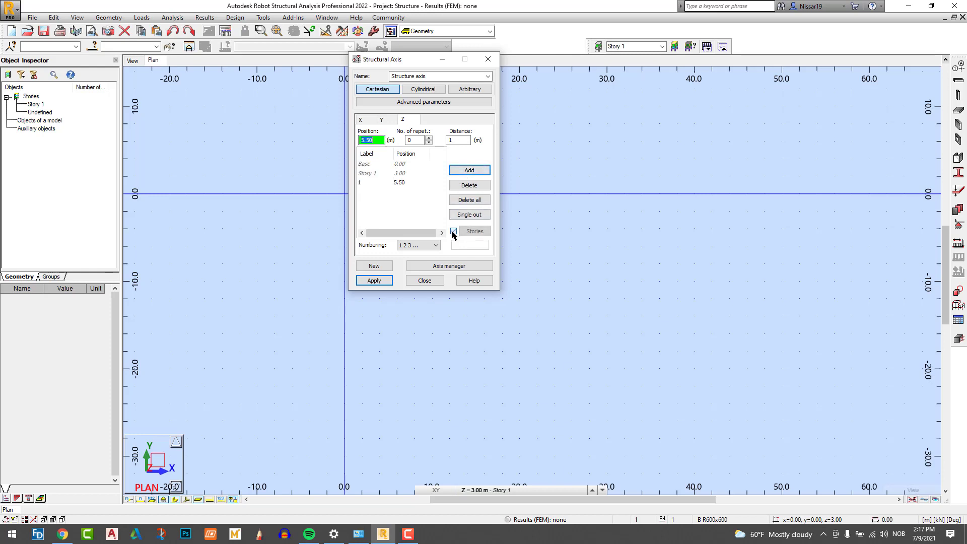
pyautogui.click(377, 281)
pyautogui.click(425, 281)
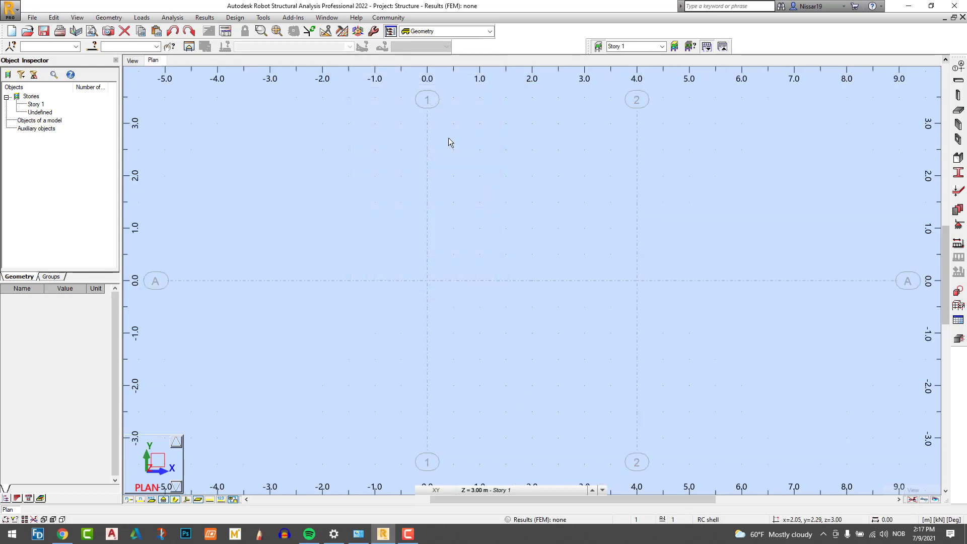
# In the 3D view, manually define one additional story 2.5 m high above Story 1 and apply it.
pyautogui.click(132, 61)
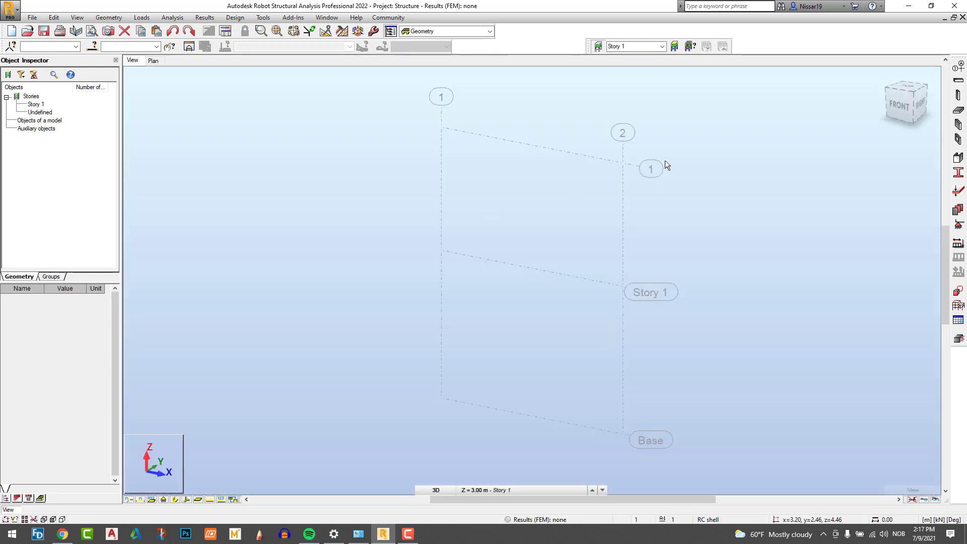
pyautogui.scroll(2, 665, 162)
pyautogui.scroll(-2, 478, 138)
pyautogui.click(674, 47)
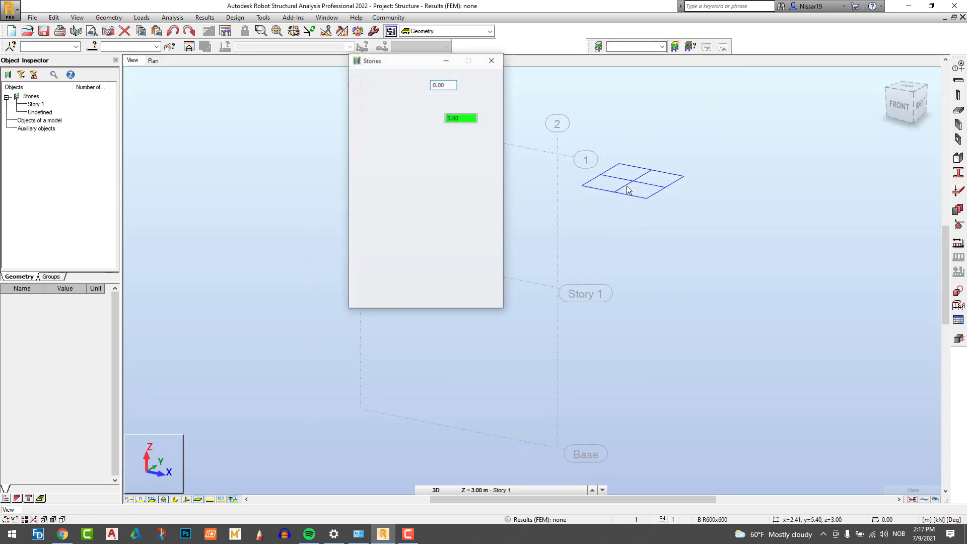
pyautogui.click(361, 130)
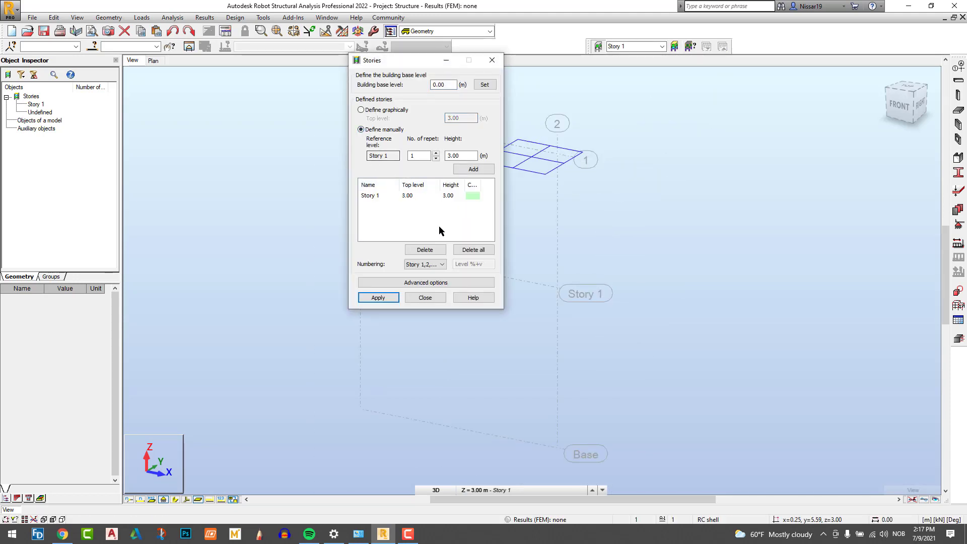
pyautogui.click(428, 249)
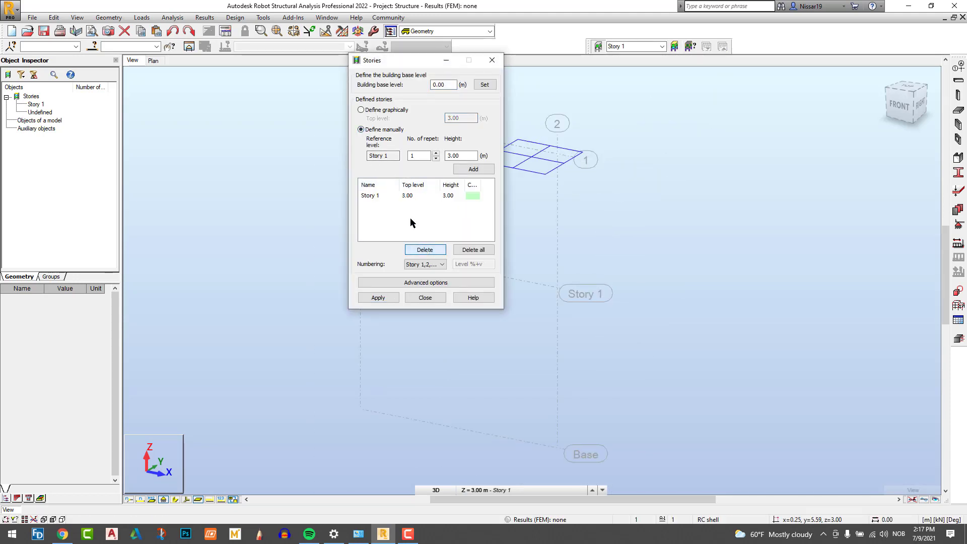
pyautogui.click(468, 250)
pyautogui.click(461, 169)
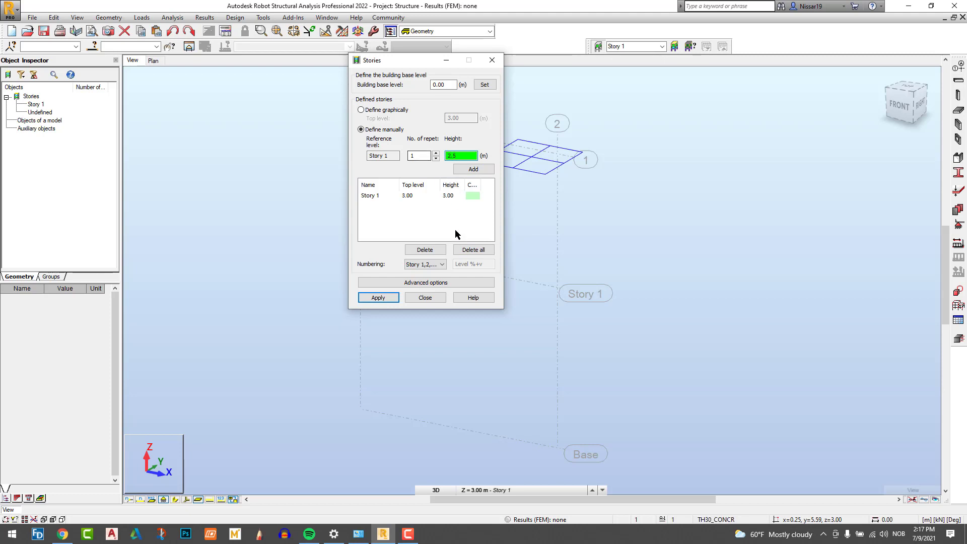
pyautogui.click(463, 169)
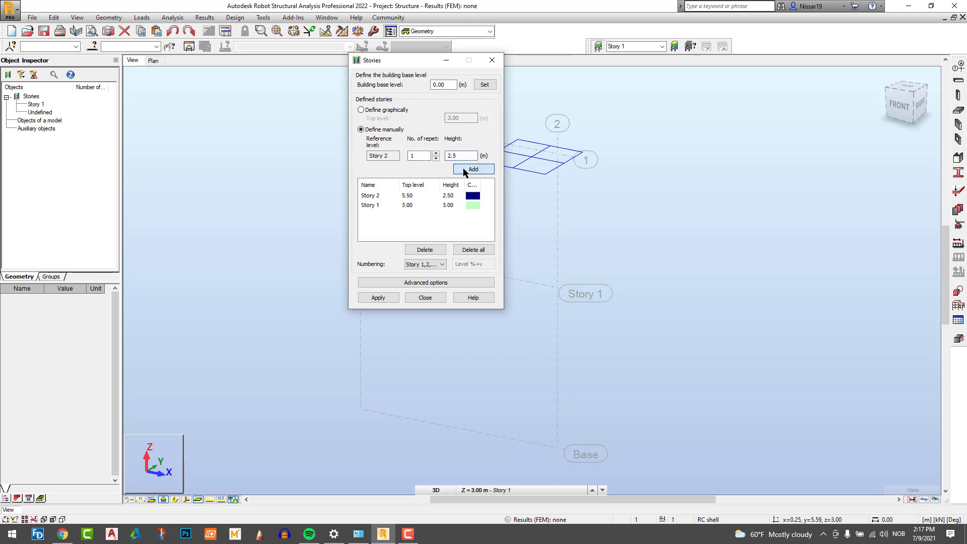
pyautogui.click(385, 298)
pyautogui.click(425, 298)
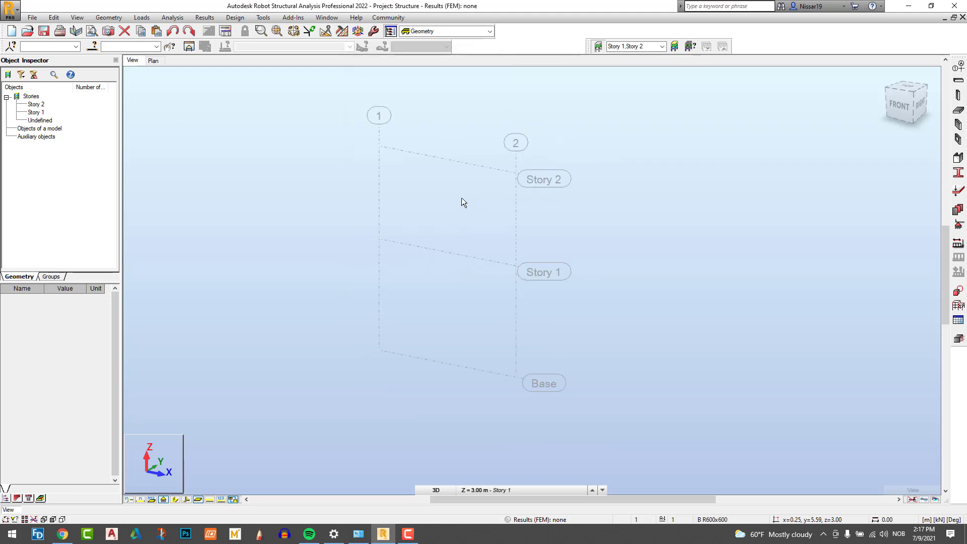
# Place a column member with section Ø500 on axis 1 from the base up to Story 2.
pyautogui.scroll(4, 452, 189)
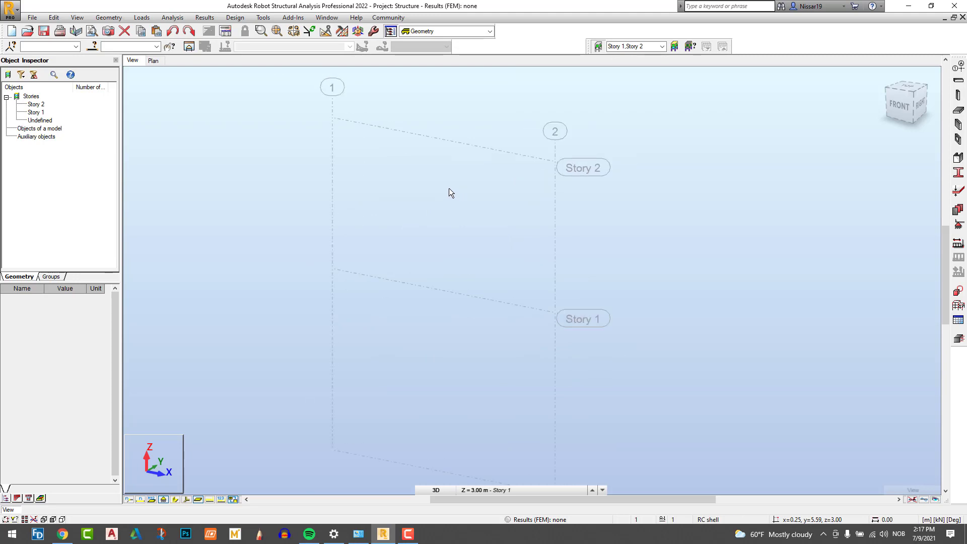
pyautogui.scroll(-1, 449, 188)
pyautogui.moveTo(449, 190); pyautogui.dragTo(424, 179, button='middle')
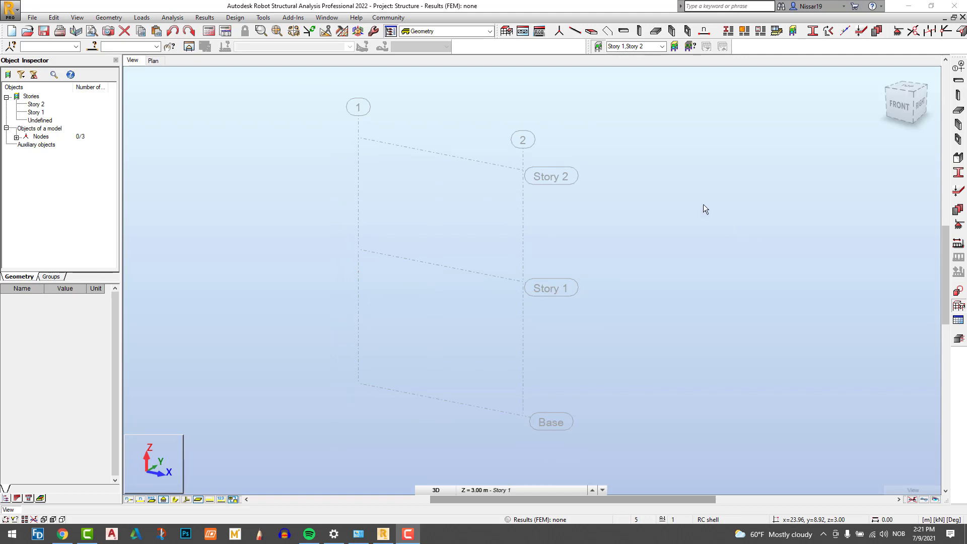
pyautogui.click(575, 30)
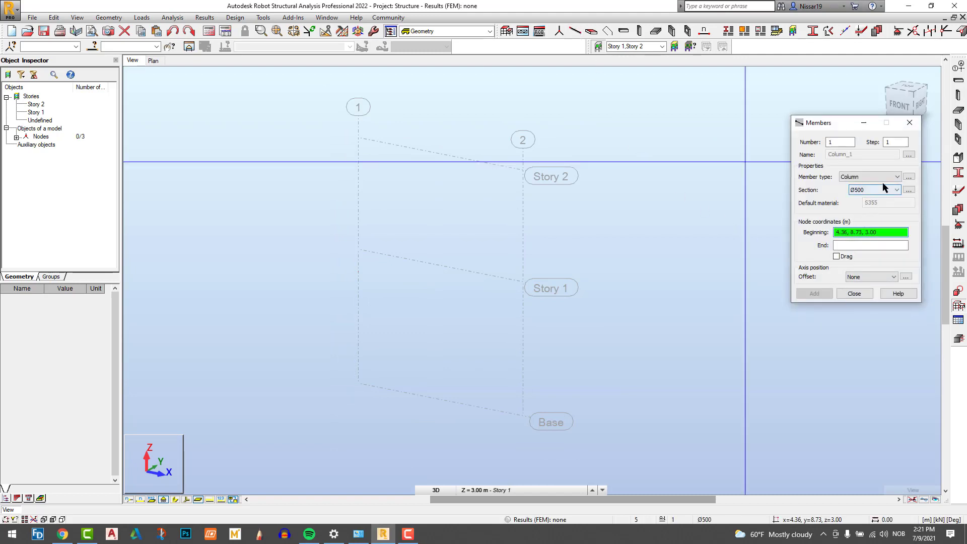
pyautogui.click(358, 384)
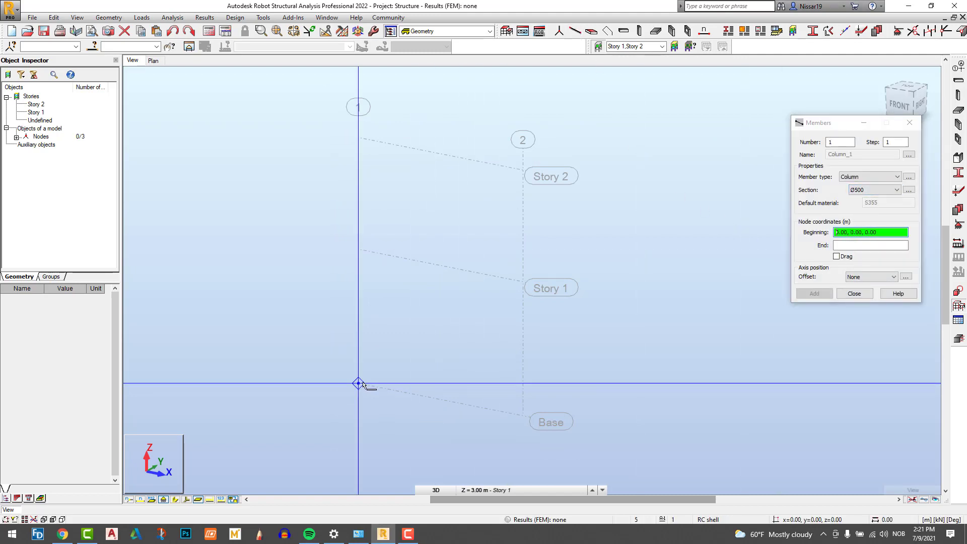
pyautogui.click(358, 137)
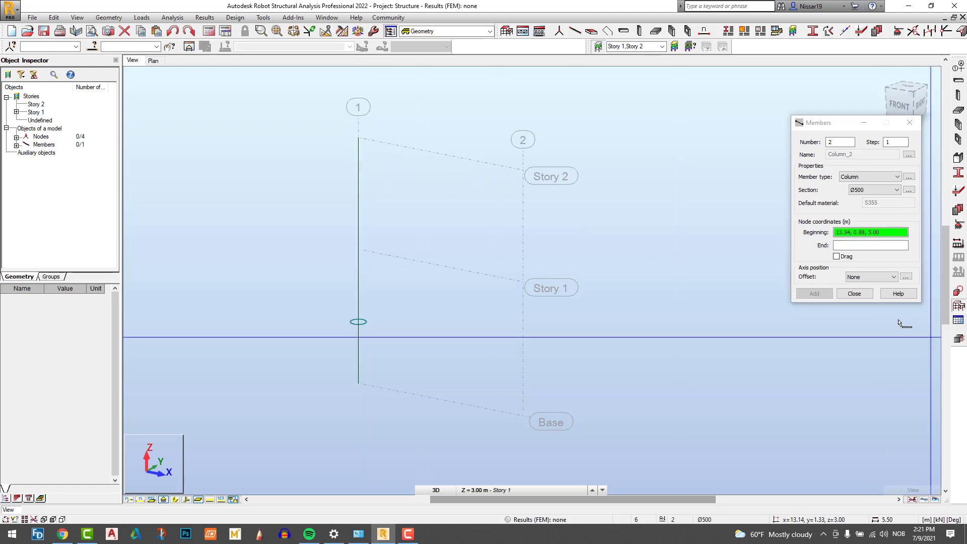
pyautogui.click(855, 295)
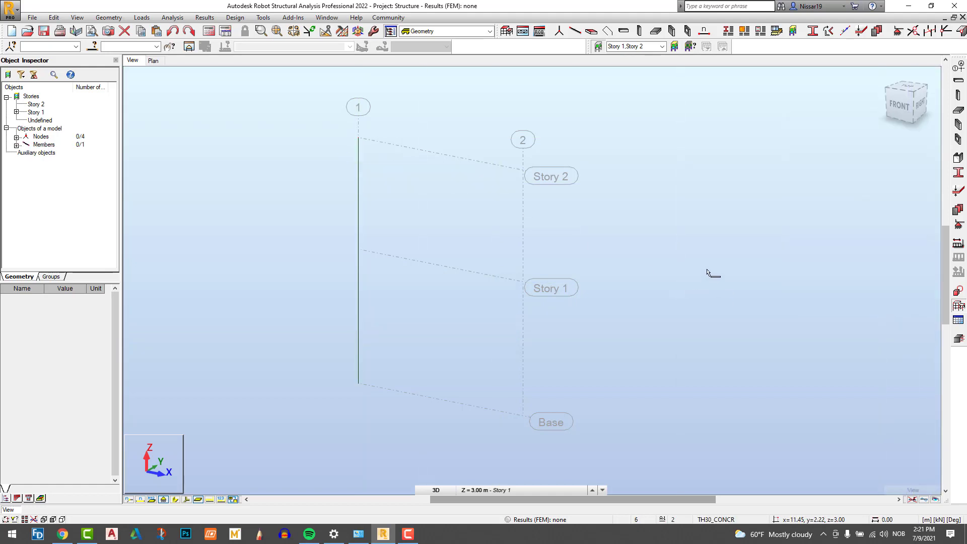
# Assign a fixed nodal support to the base of the column on axis 1.
pyautogui.scroll(1, 705, 271)
pyautogui.scroll(-1, 784, 224)
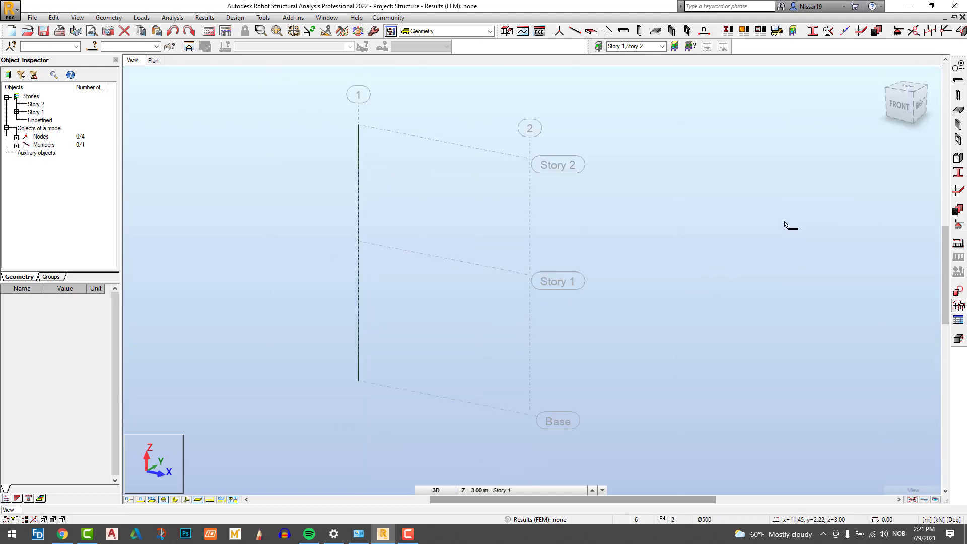
pyautogui.click(959, 242)
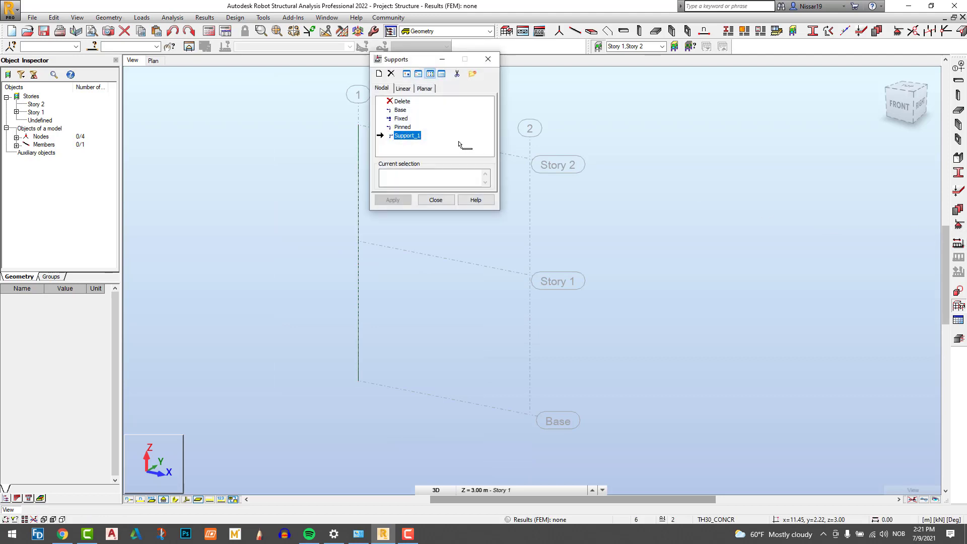
pyautogui.click(401, 117)
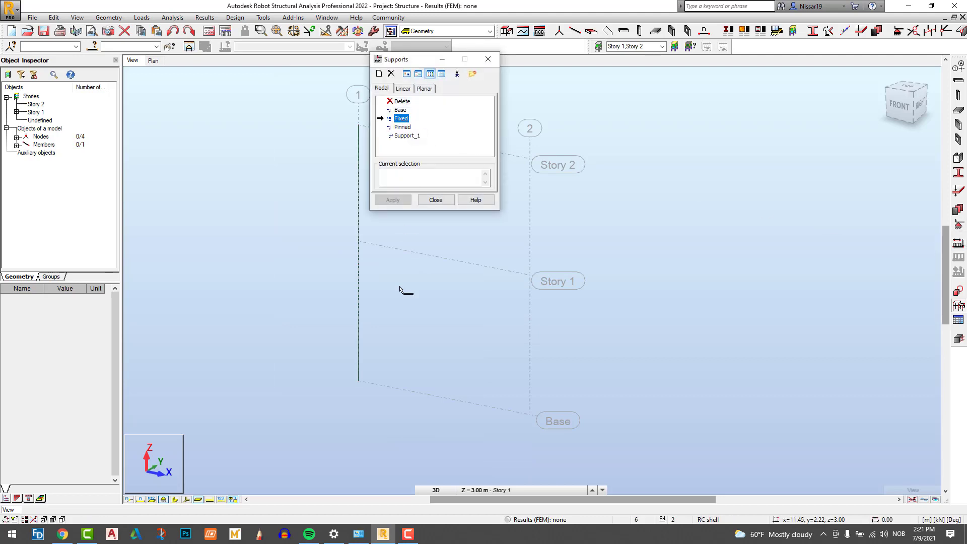
pyautogui.click(359, 383)
pyautogui.click(434, 200)
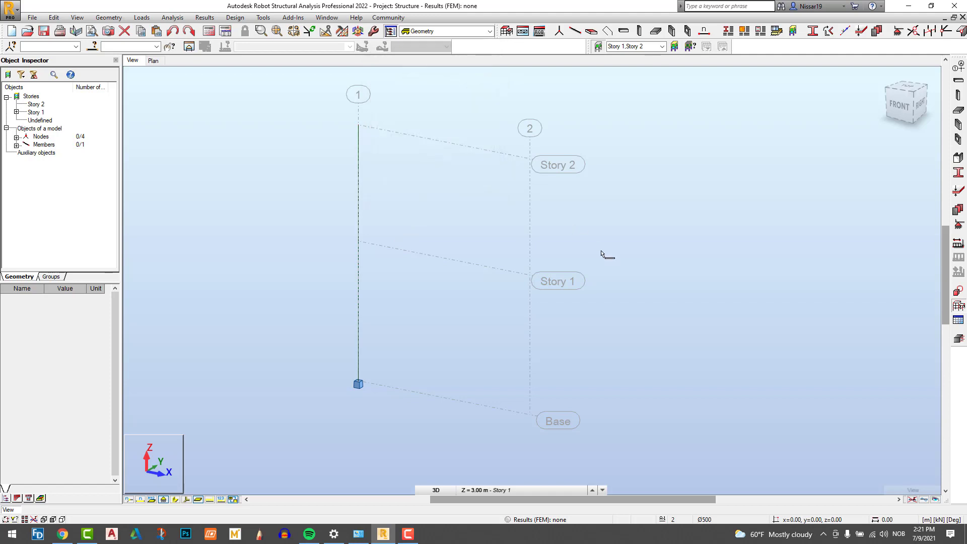
# Draw steel beams with section RHSS 160x160x10 between axes 1 and 2 at the Story 2 and Story 1 levels.
pyautogui.scroll(-1, 601, 254)
pyautogui.scroll(1, 498, 203)
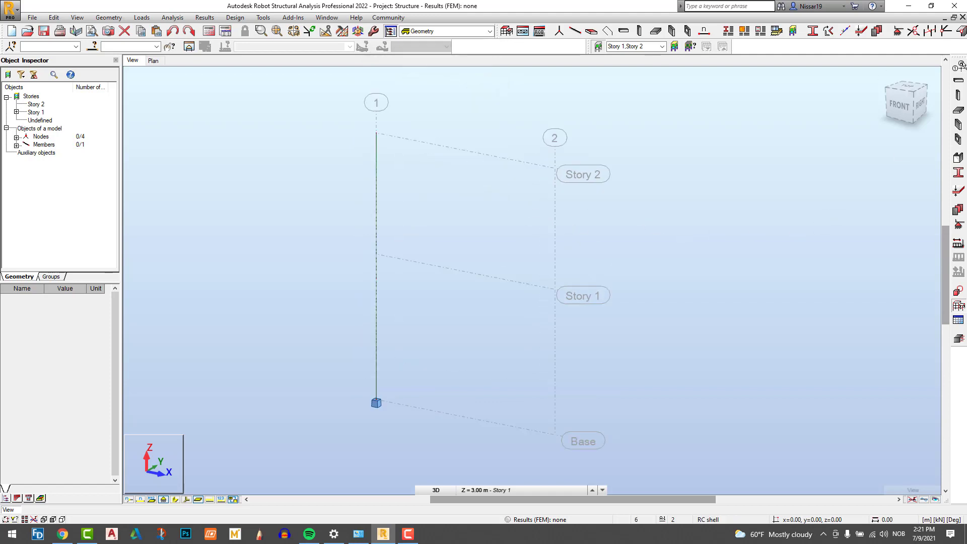
pyautogui.click(957, 80)
pyautogui.click(883, 131)
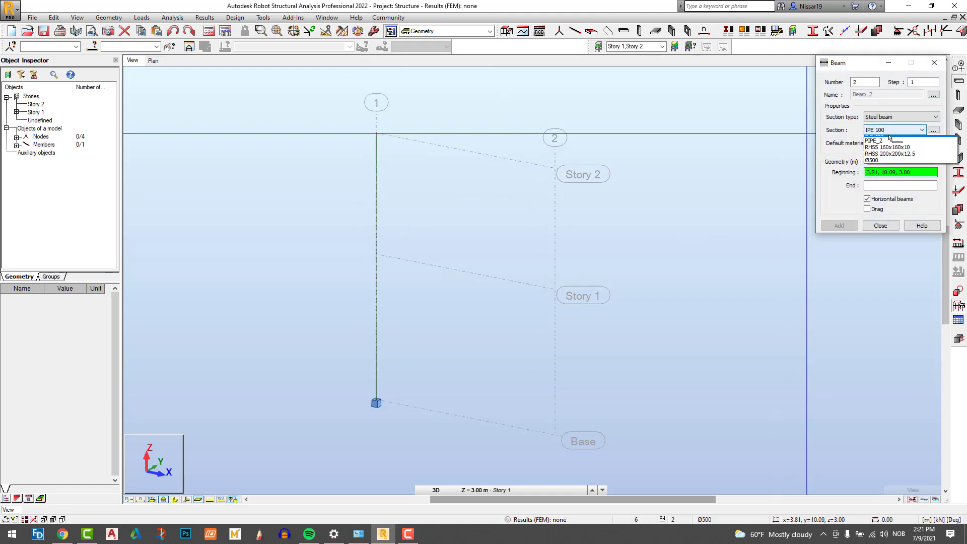
pyautogui.click(887, 159)
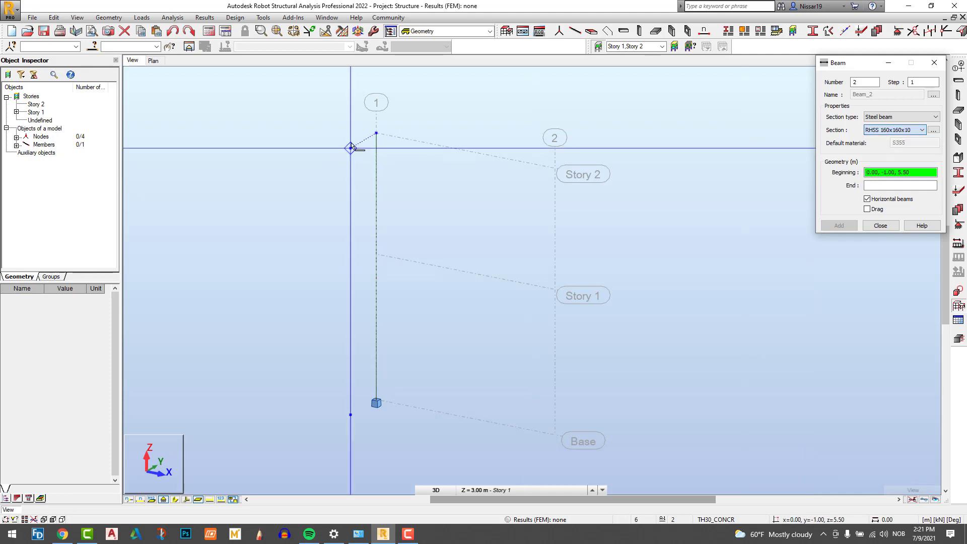
pyautogui.click(376, 133)
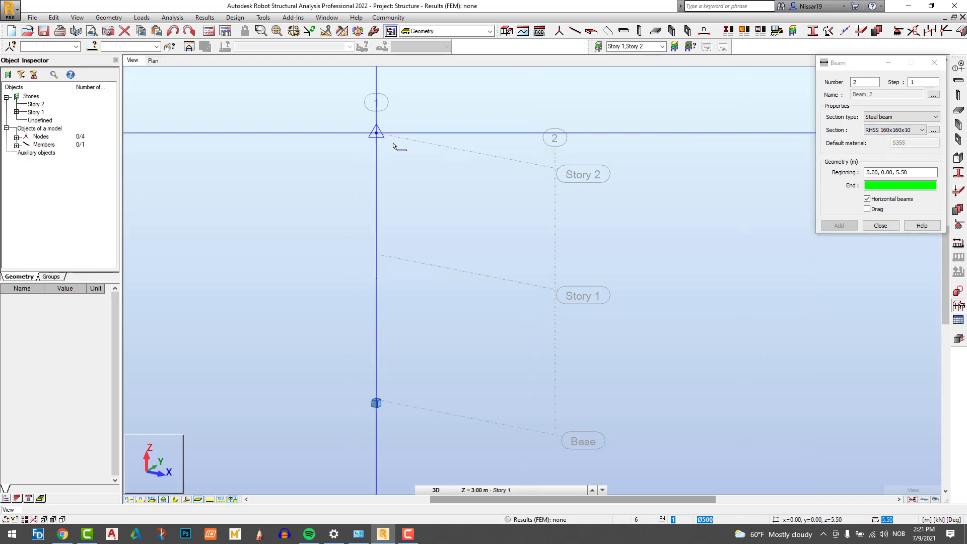
pyautogui.click(554, 168)
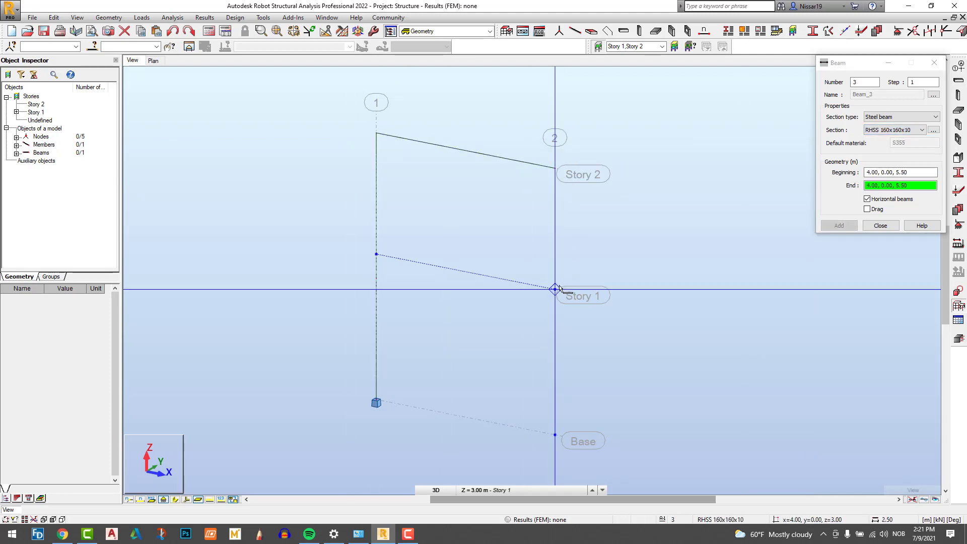
pyautogui.click(378, 255)
pyautogui.click(554, 289)
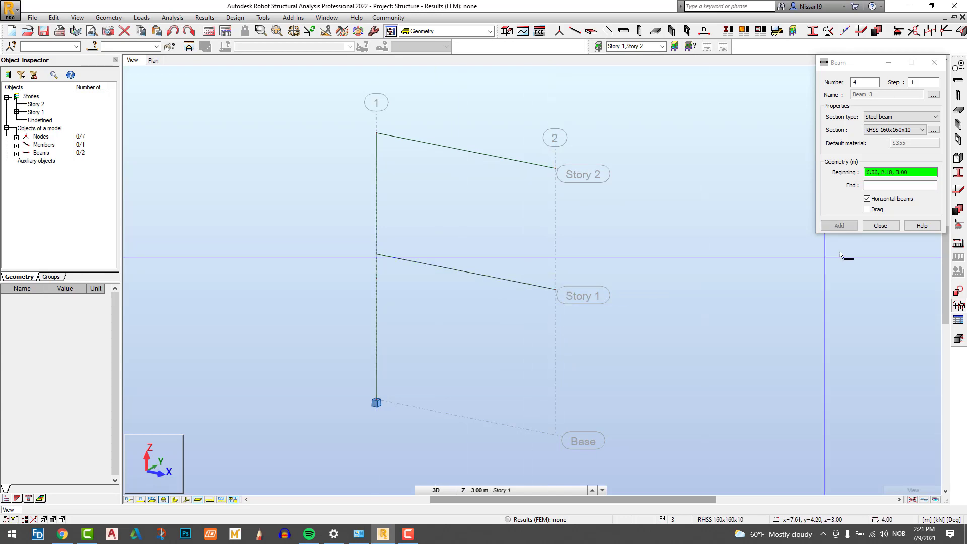
pyautogui.click(880, 225)
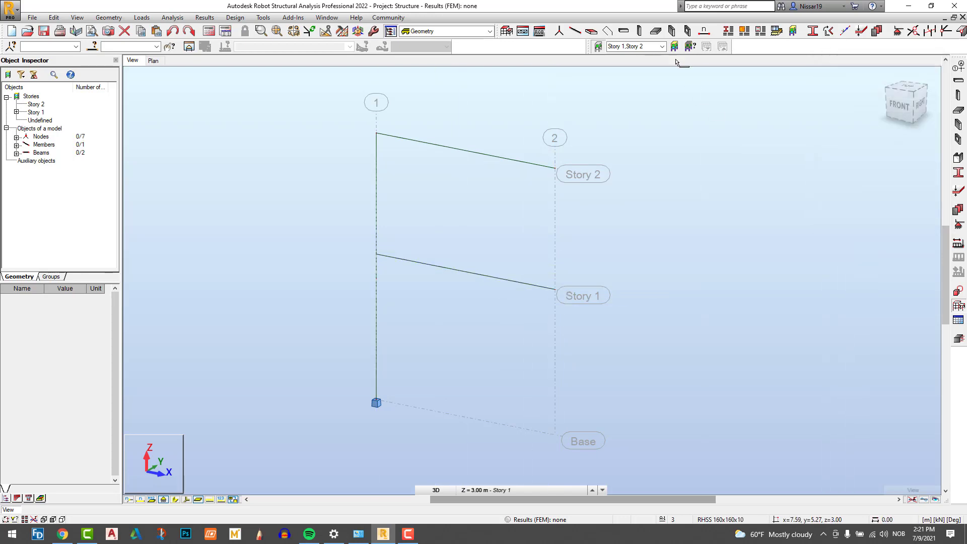
# Add a vertical RHSS 160x160x10 member on axis 2 between the outer ends of the two beams.
pyautogui.click(573, 31)
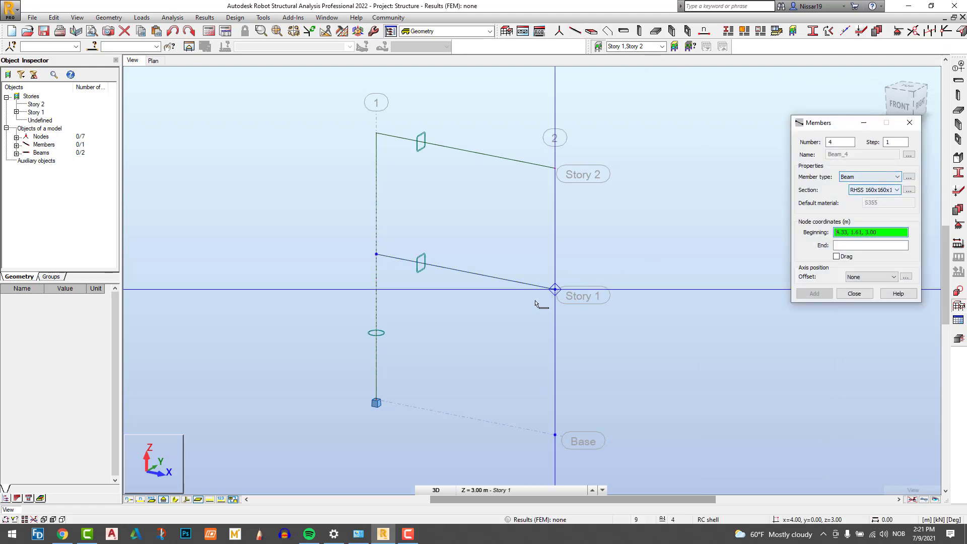
pyautogui.click(555, 290)
pyautogui.click(555, 168)
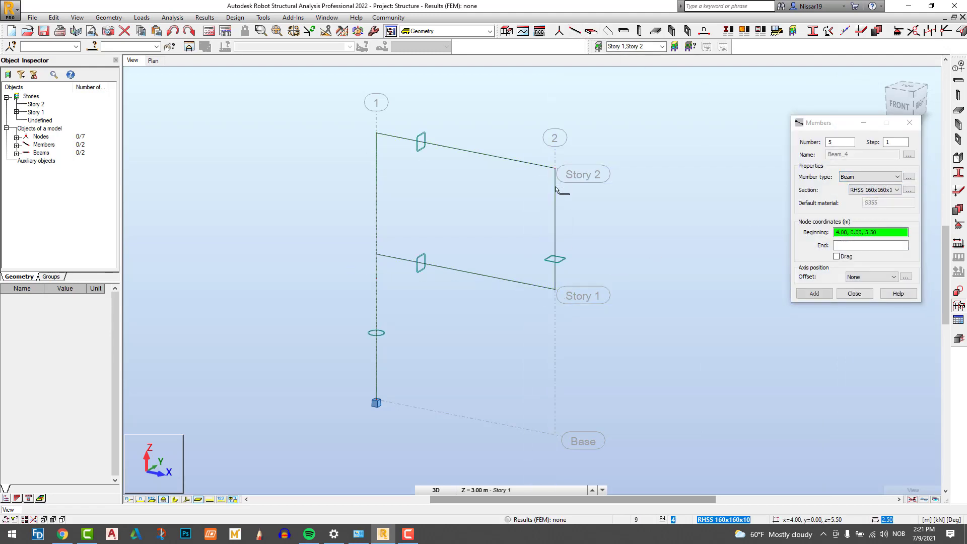
# Divide the frame with a horizontal member at height 4.25 m and a vertical member at x = 2 m between the stories.
pyautogui.click(555, 227)
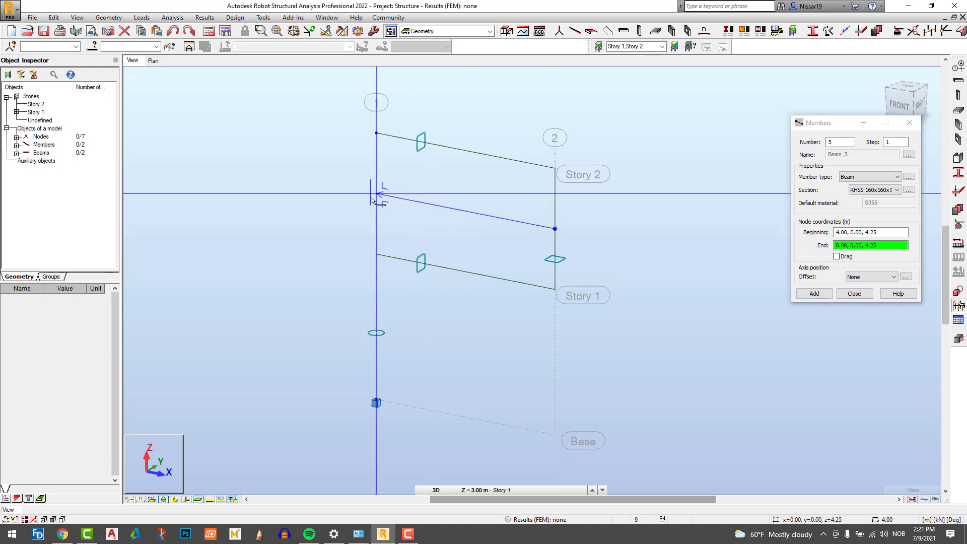
pyautogui.click(376, 194)
pyautogui.click(477, 158)
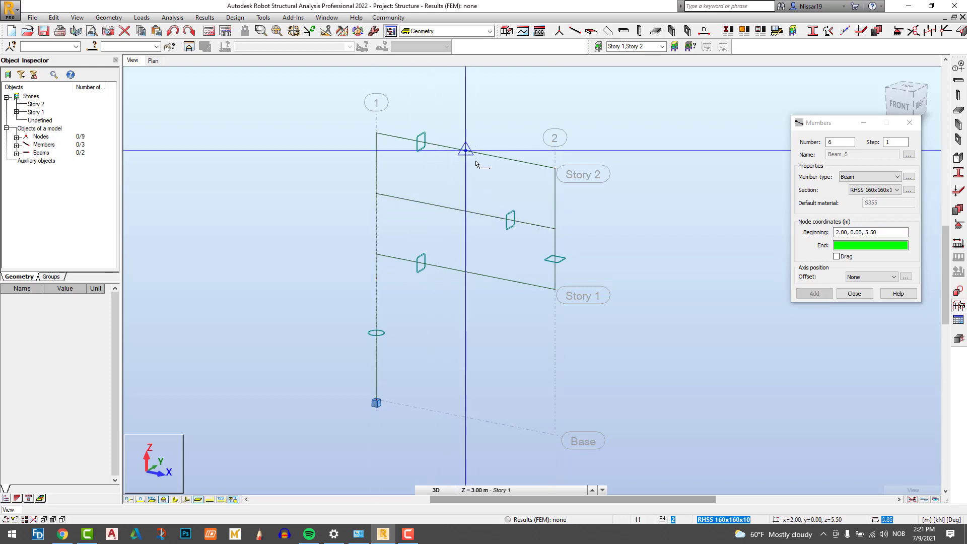
pyautogui.click(464, 267)
pyautogui.click(854, 293)
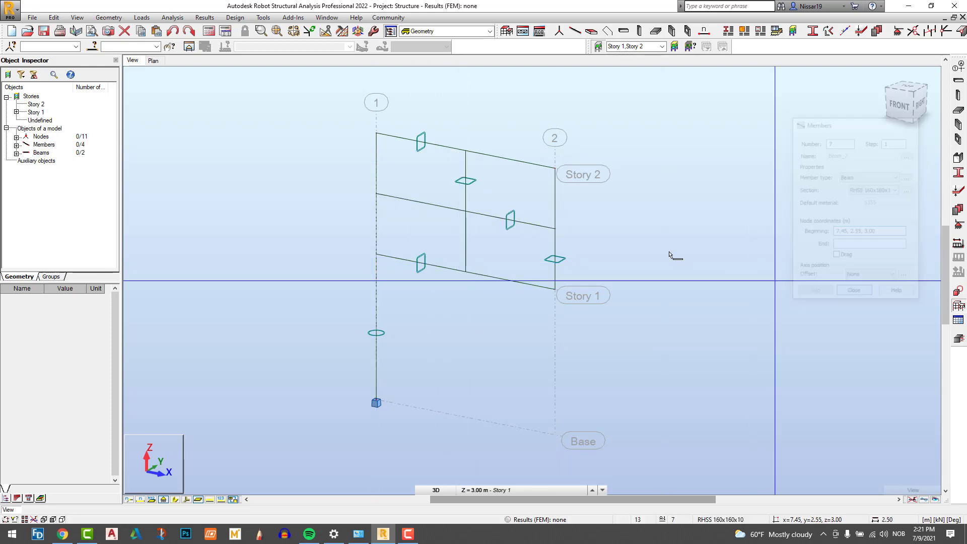
# Show the section shapes of the whole frame in the 3D view.
pyautogui.scroll(2, 643, 250)
pyautogui.scroll(-1, 644, 250)
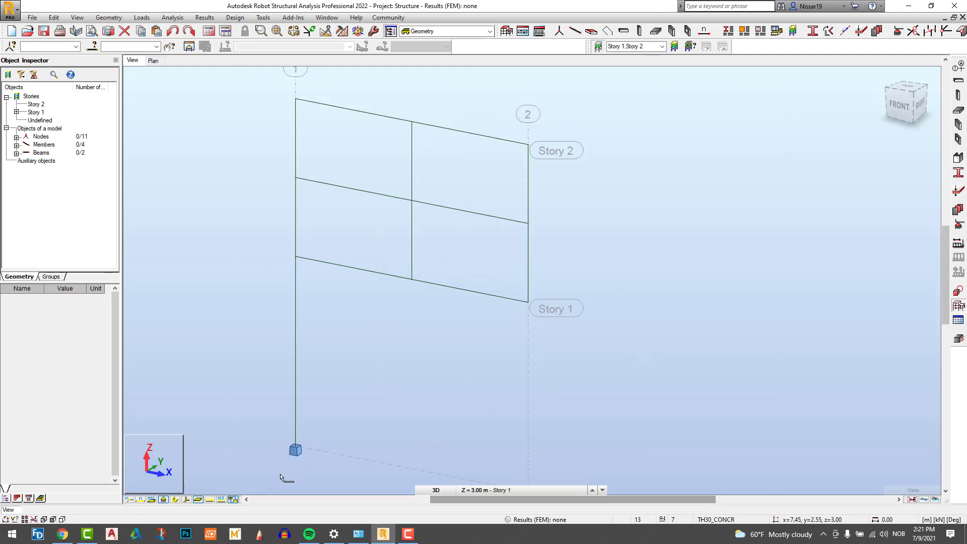
pyautogui.click(185, 498)
pyautogui.scroll(-1, 653, 269)
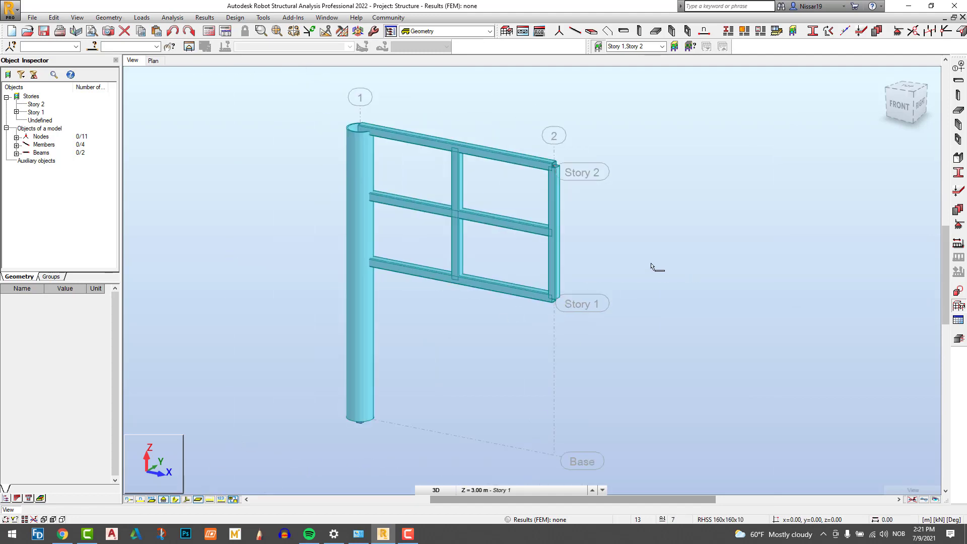
# Turn on the colour legend for member sections in the view's display settings.
pyautogui.rightClick(656, 175)
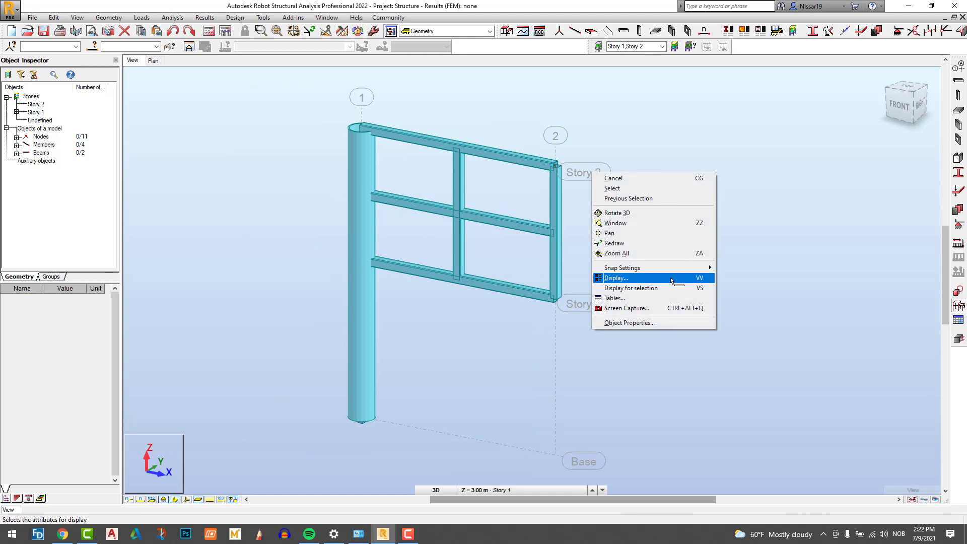
pyautogui.click(675, 280)
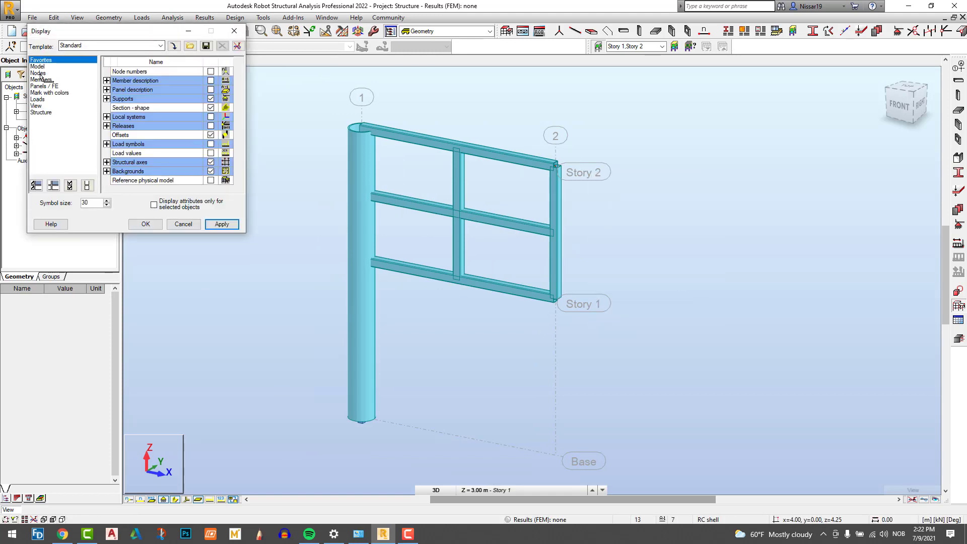
pyautogui.click(43, 80)
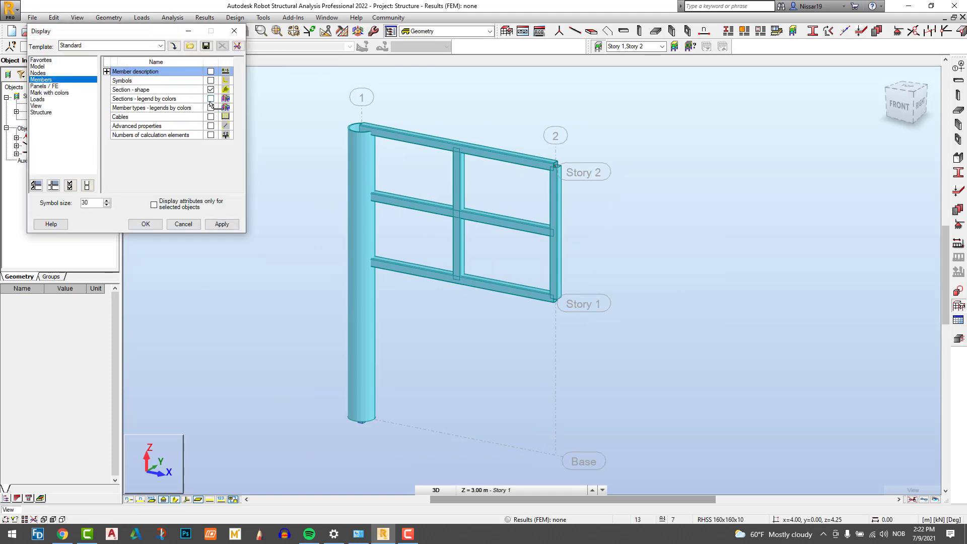
pyautogui.click(145, 224)
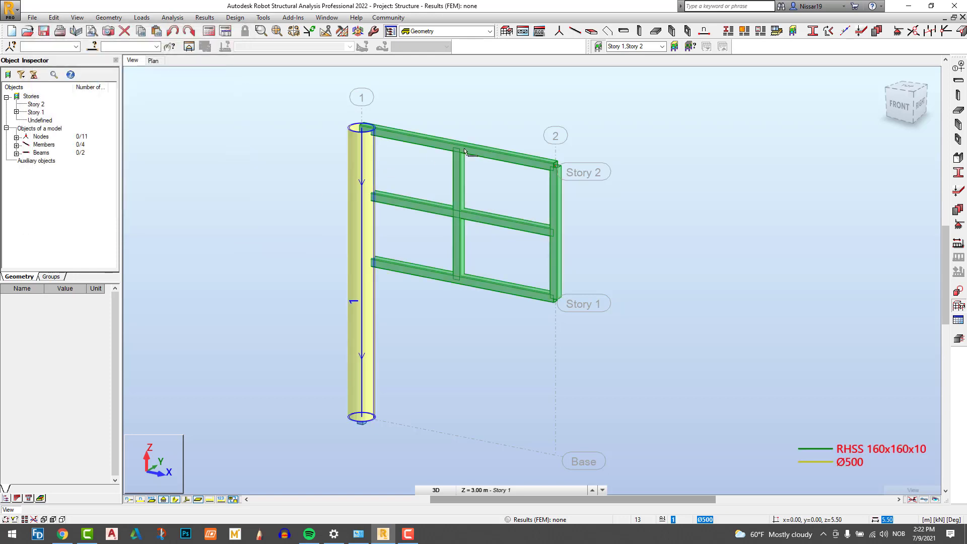
pyautogui.scroll(2, 657, 146)
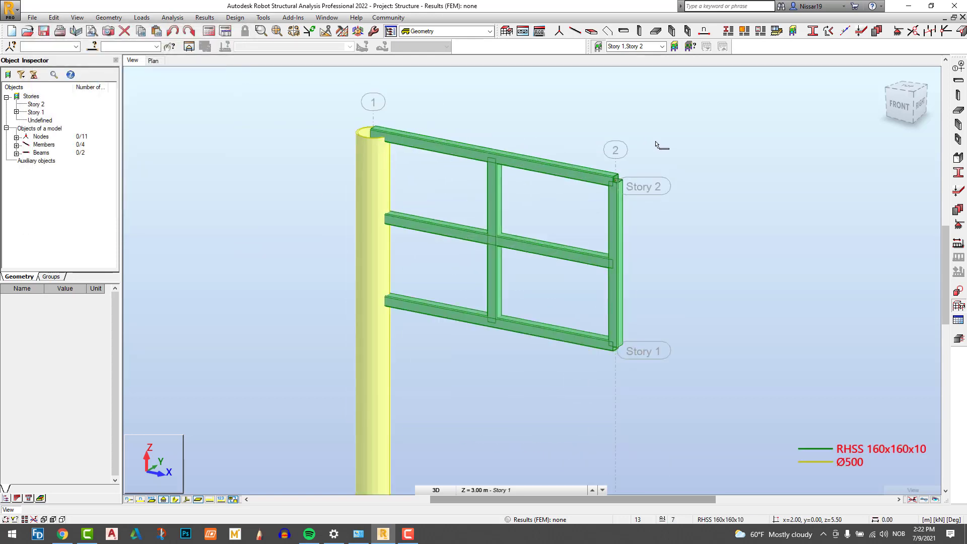
pyautogui.scroll(-1, 657, 145)
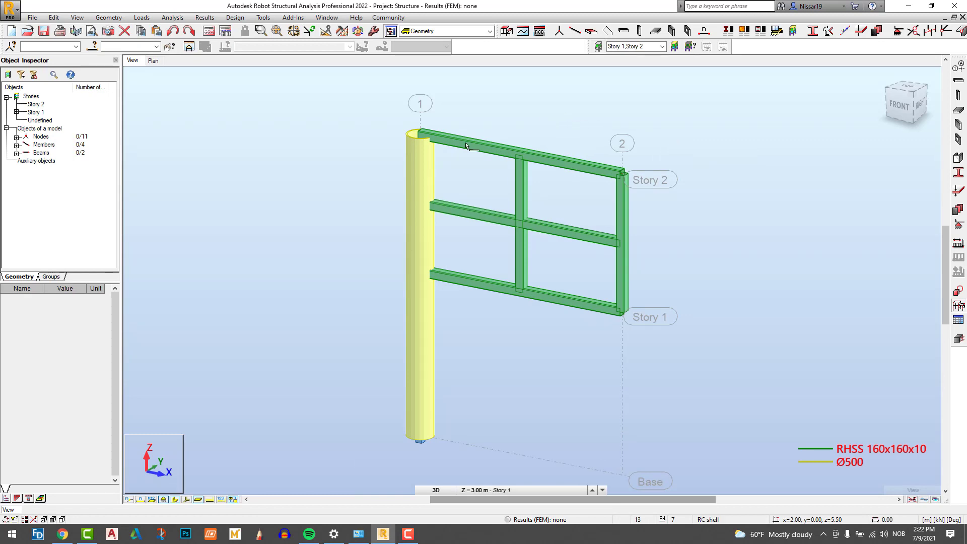
# Hide the section shapes and add a rectangular two-way cladding over the frame between axes 1 and 2, from Story 2 to Story 1.
pyautogui.click(175, 499)
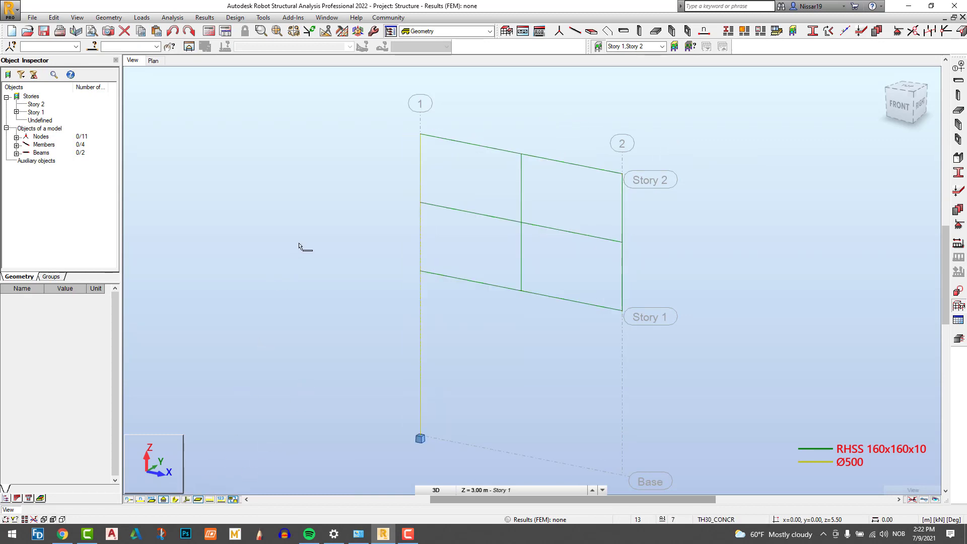
pyautogui.click(108, 18)
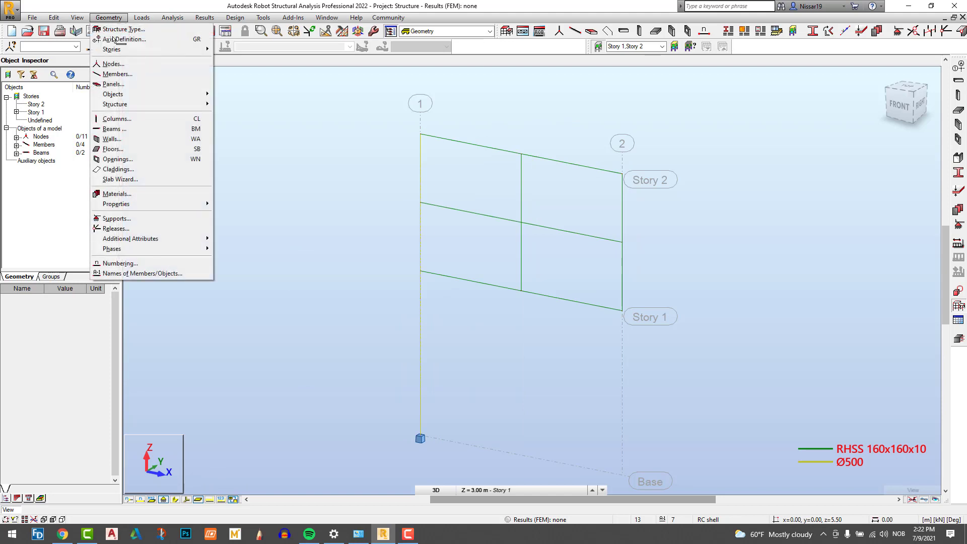
pyautogui.click(116, 170)
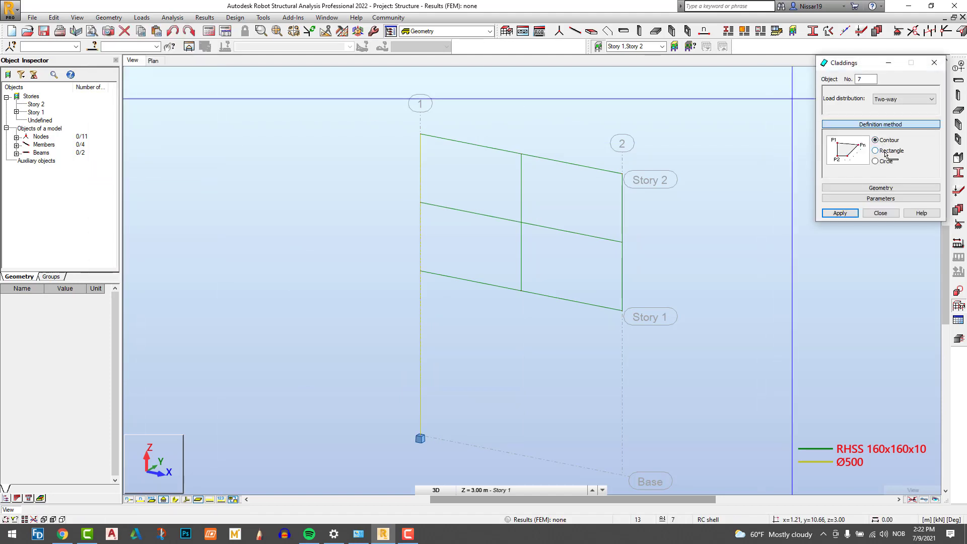
pyautogui.click(875, 151)
pyautogui.click(420, 134)
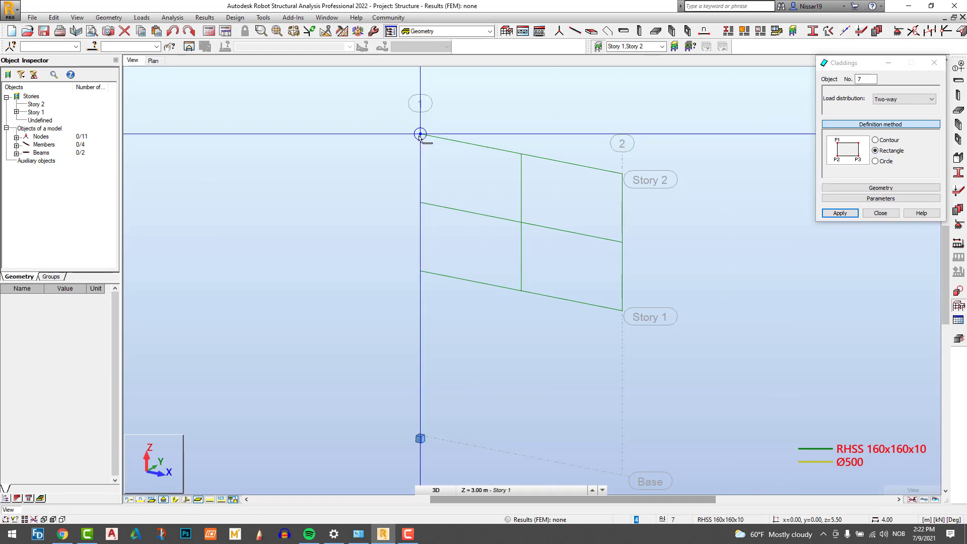
pyautogui.click(418, 262)
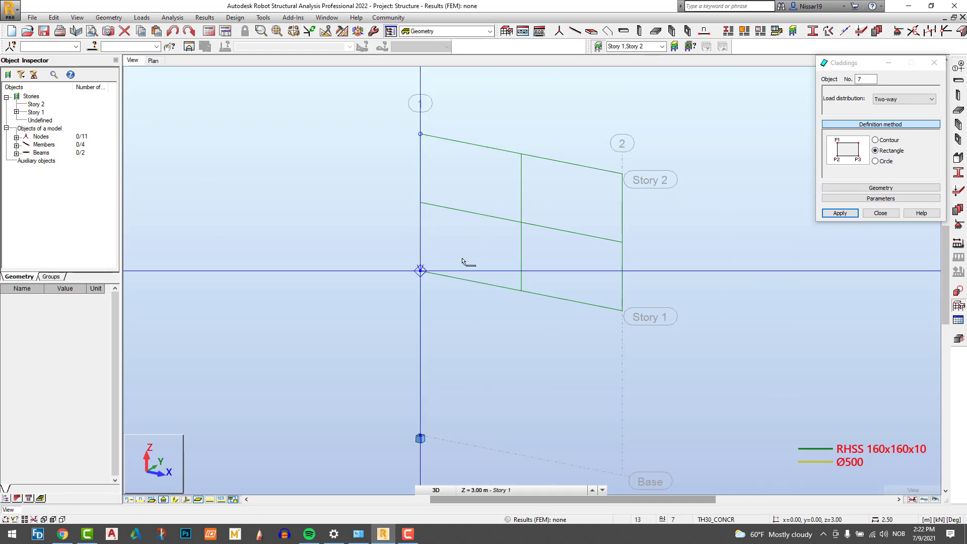
pyautogui.click(622, 181)
pyautogui.click(880, 213)
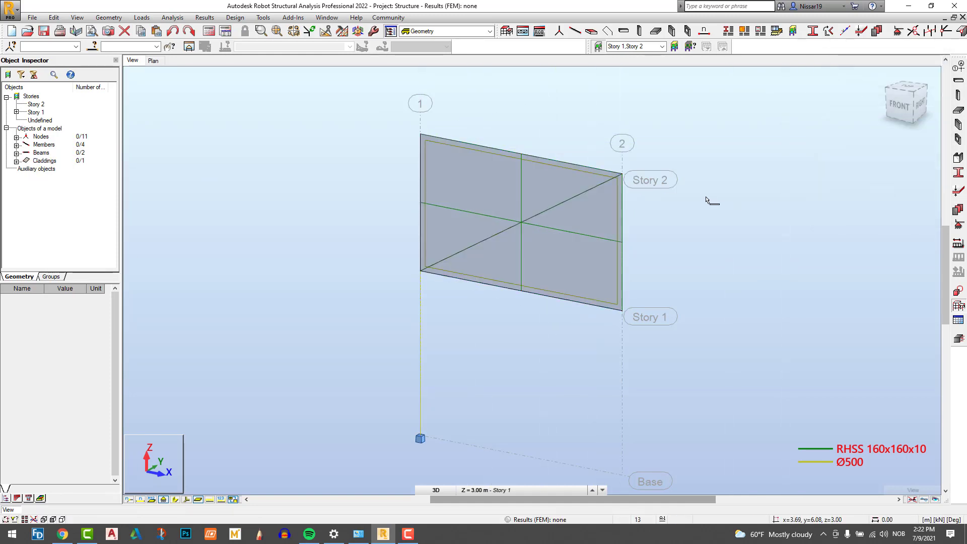
# Split the horizontal and vertical inner members at their crossing point with the Intersection tool.
pyautogui.scroll(1, 702, 198)
pyautogui.scroll(-2, 649, 177)
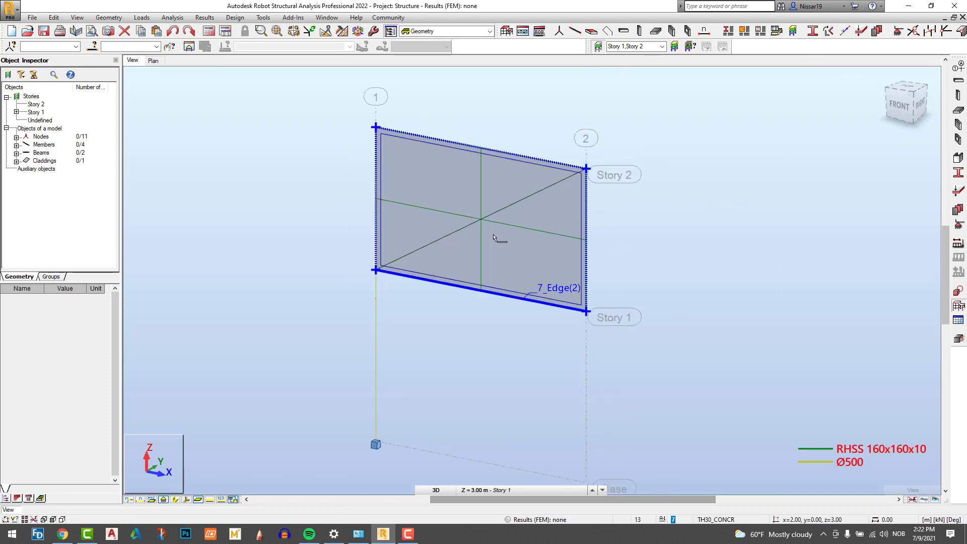
pyautogui.moveTo(499, 248); pyautogui.dragTo(462, 204)
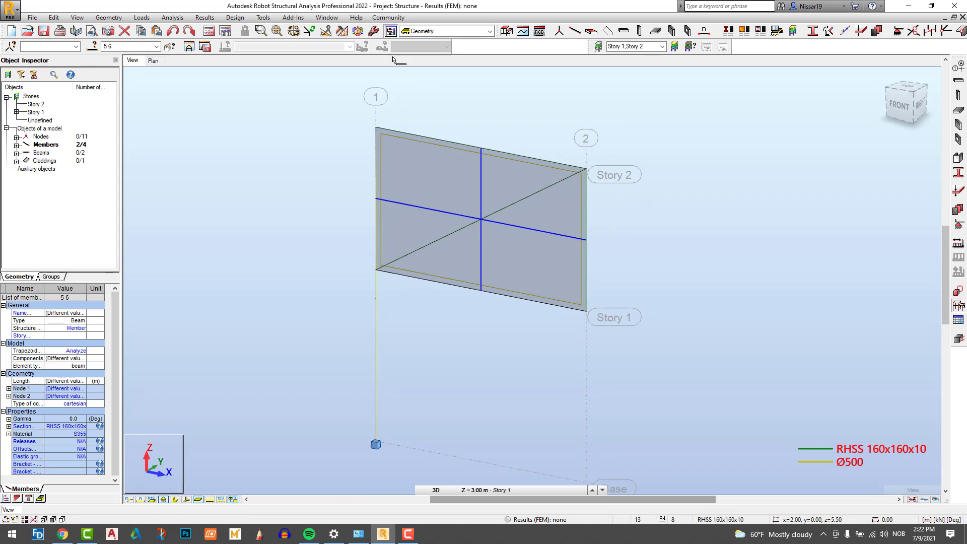
pyautogui.click(342, 30)
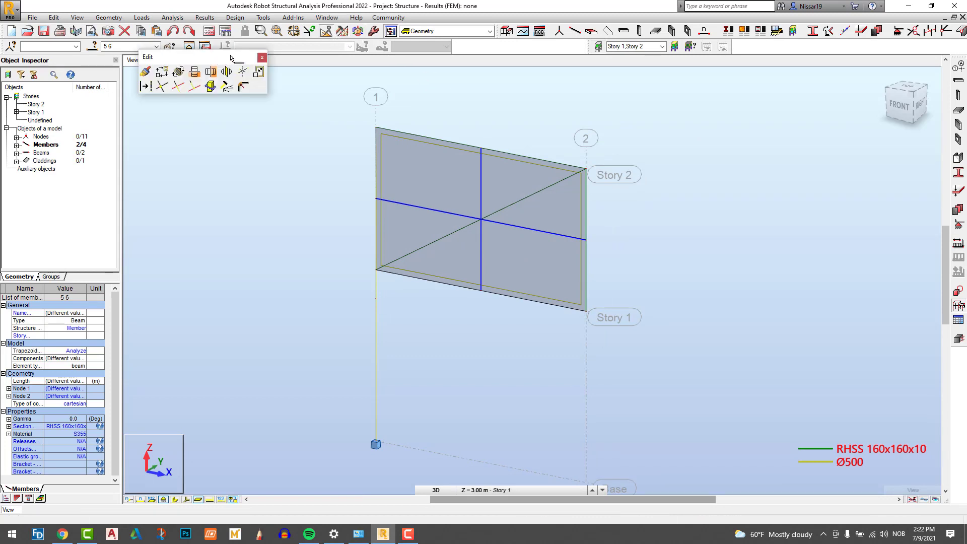
pyautogui.moveTo(572, 58); pyautogui.dragTo(573, 60)
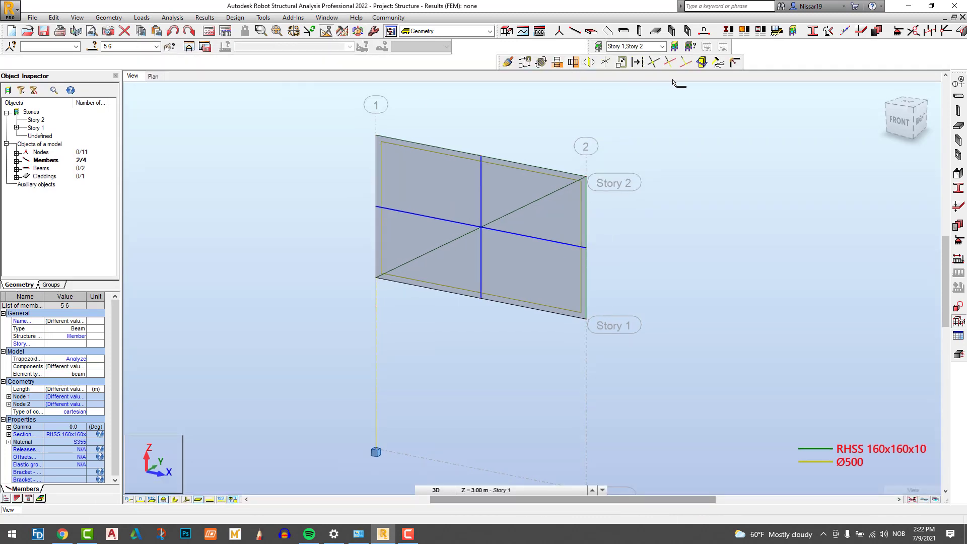
pyautogui.click(652, 63)
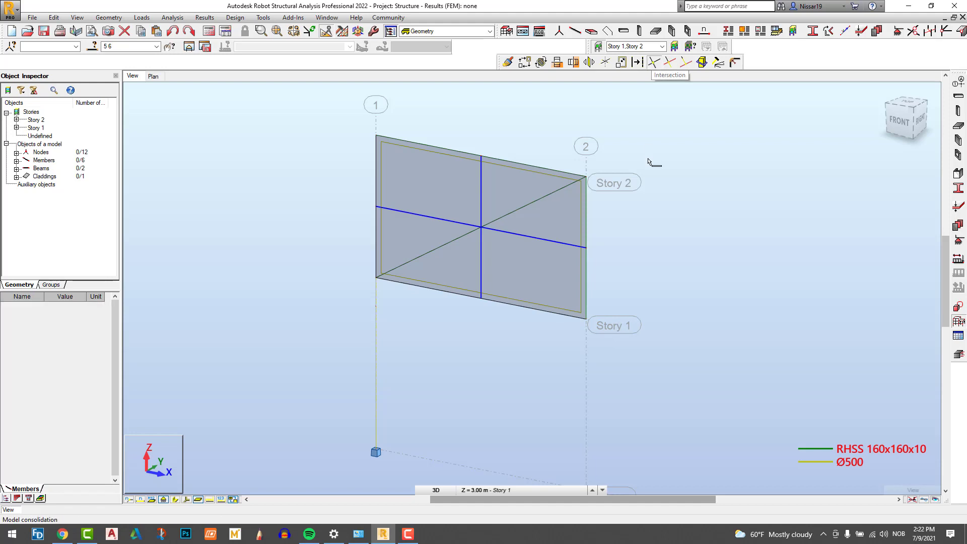
pyautogui.rightClick(657, 157)
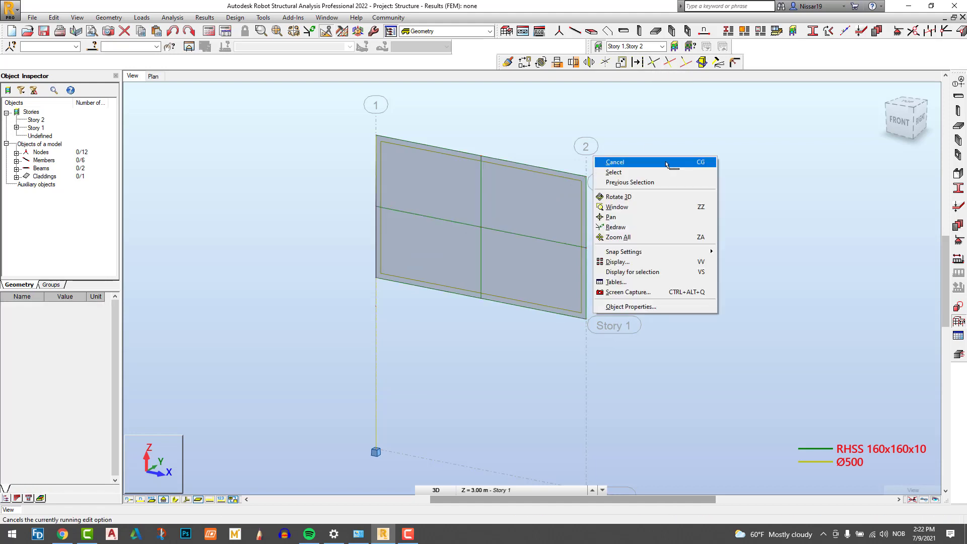
pyautogui.click(670, 160)
pyautogui.scroll(-1, 643, 153)
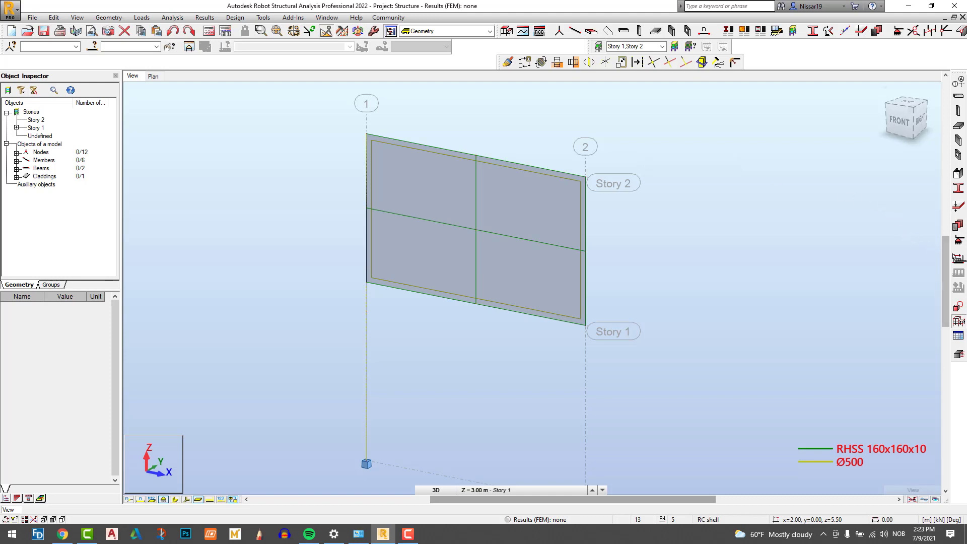
# Define three load cases: structural dead load DL1, non-structural dead load DL2 and wind load WIND1.
pyautogui.click(958, 259)
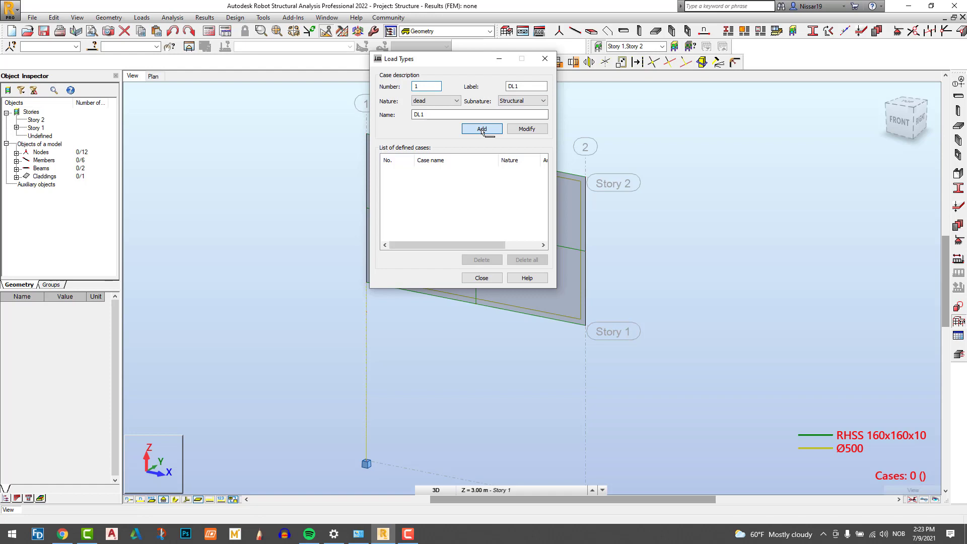
pyautogui.click(482, 129)
pyautogui.click(516, 101)
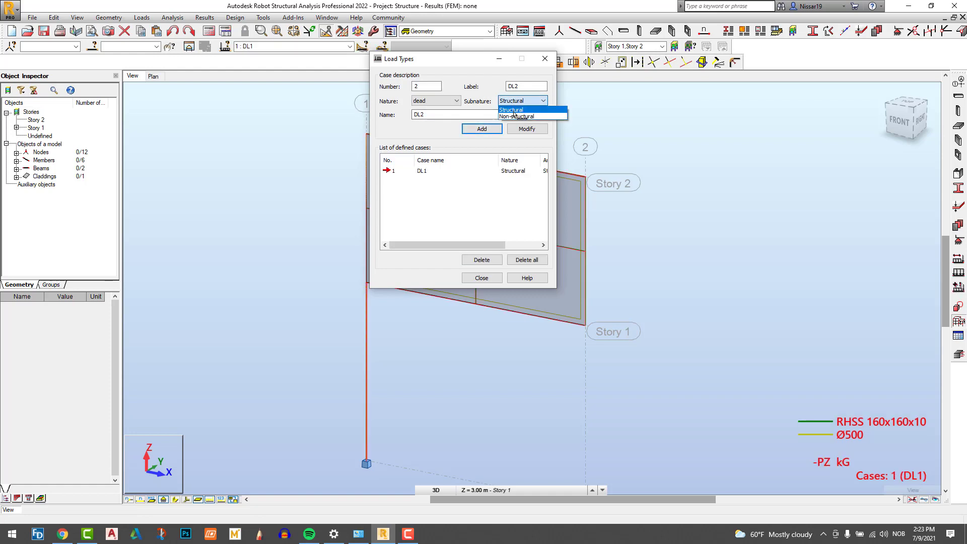
pyautogui.click(515, 116)
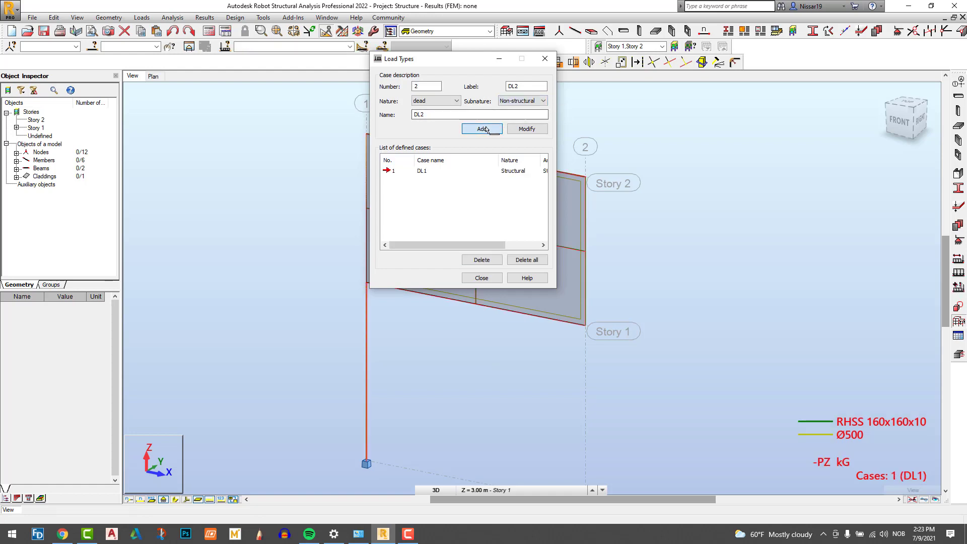
pyautogui.click(482, 129)
pyautogui.click(455, 101)
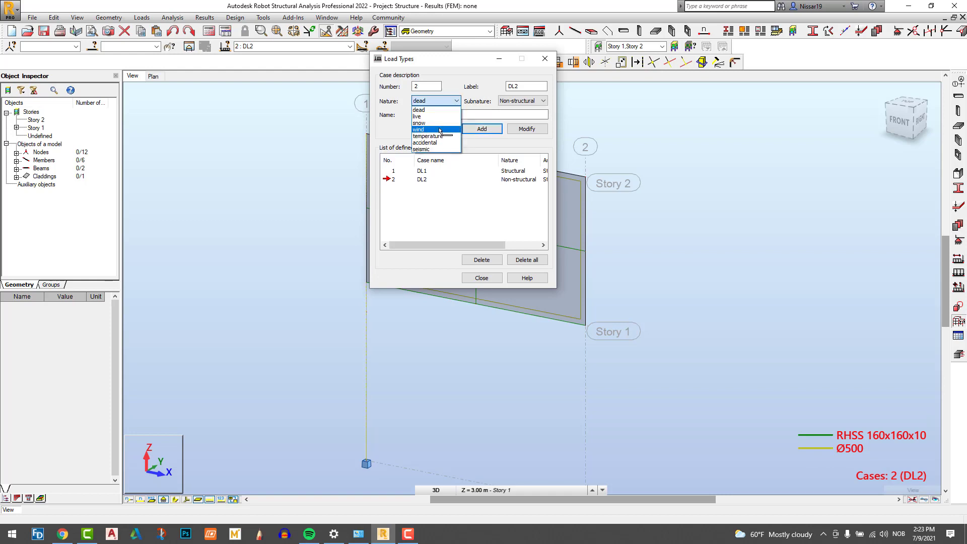
pyautogui.click(439, 130)
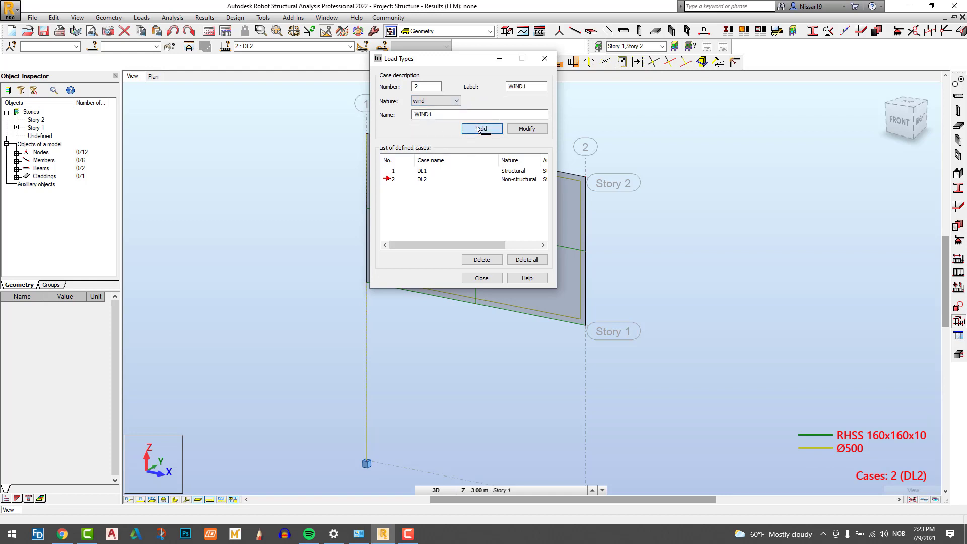
pyautogui.click(481, 278)
# Apply a uniform planar surface load in the global Y direction to the cladding in load case DL2.
pyautogui.scroll(-1, 658, 196)
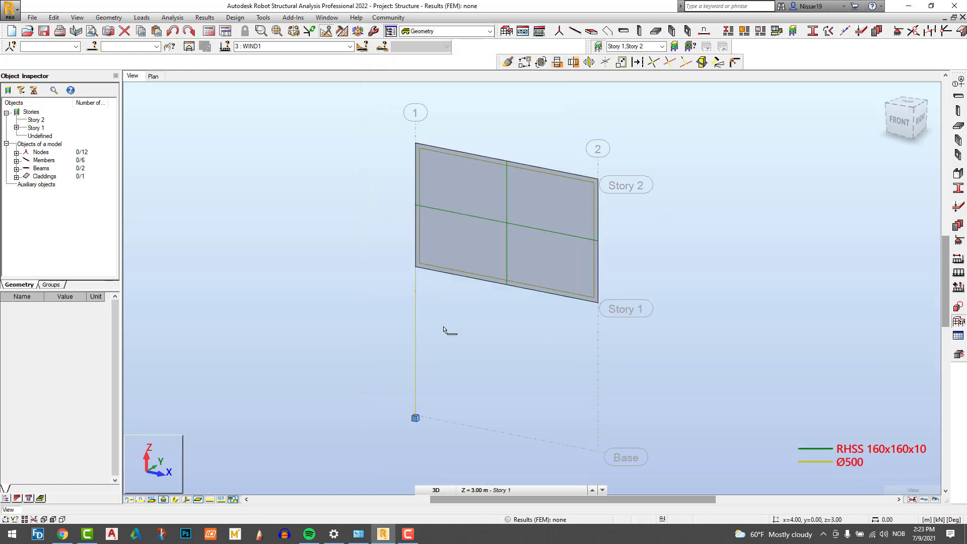
pyautogui.scroll(1, 457, 330)
pyautogui.moveTo(461, 327); pyautogui.dragTo(458, 344, button='middle')
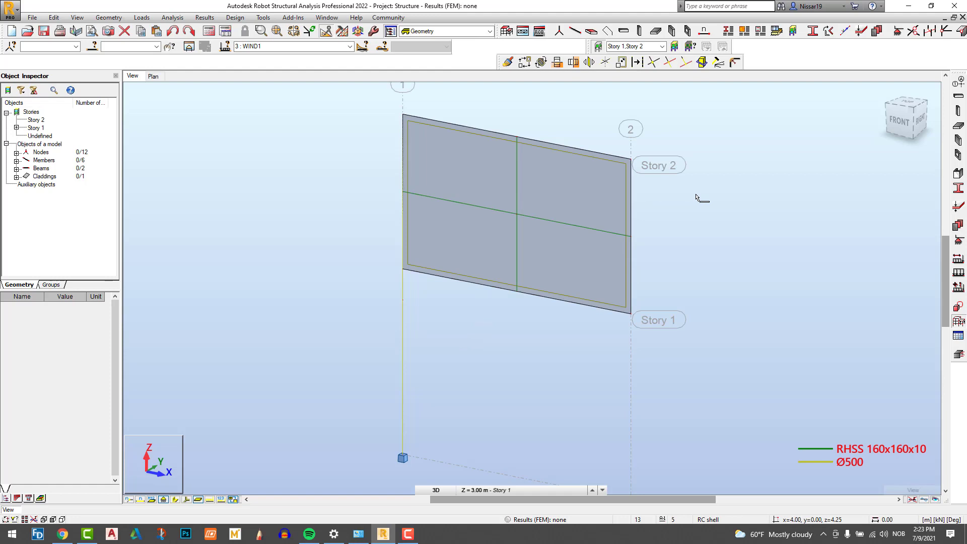
pyautogui.moveTo(536, 367); pyautogui.dragTo(460, 173)
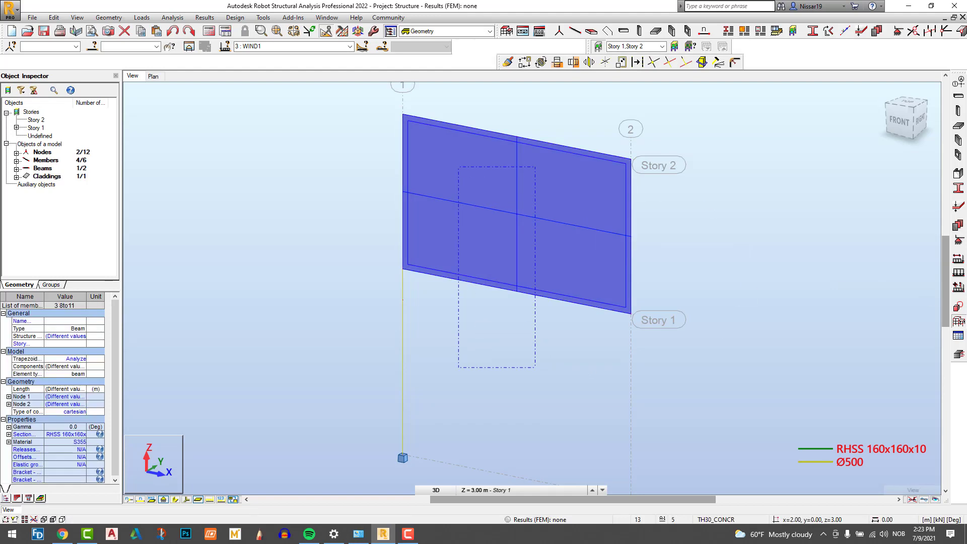
pyautogui.click(959, 274)
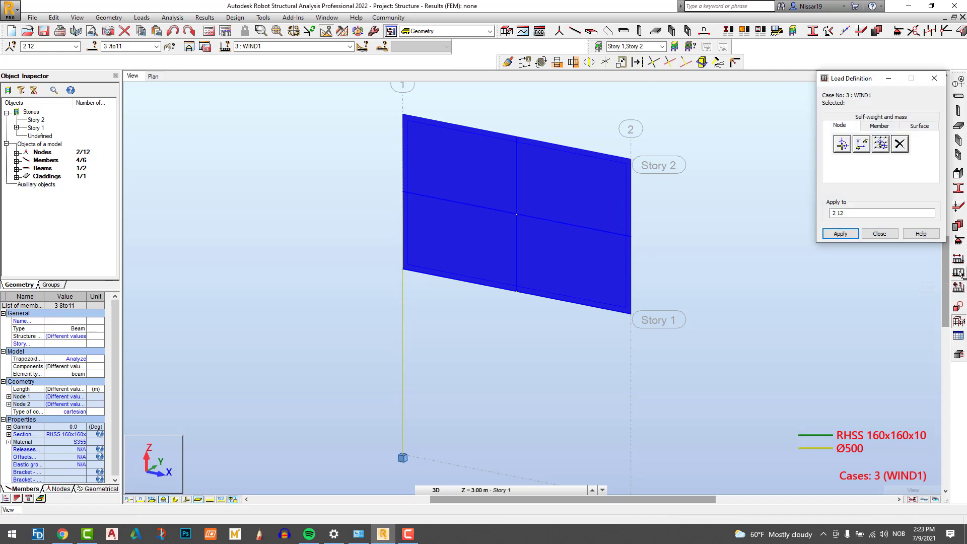
pyautogui.click(920, 126)
pyautogui.click(849, 146)
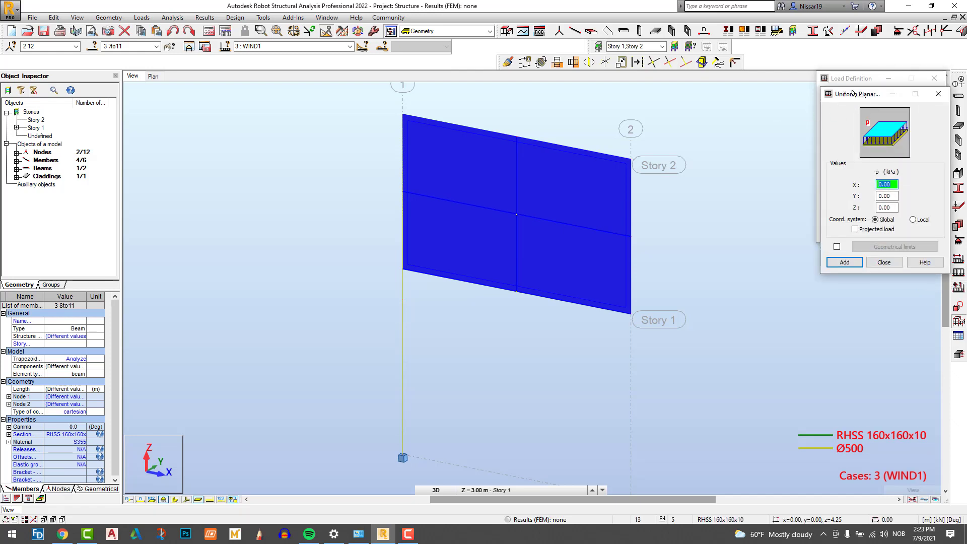
pyautogui.moveTo(846, 89); pyautogui.dragTo(774, 122)
pyautogui.click(282, 46)
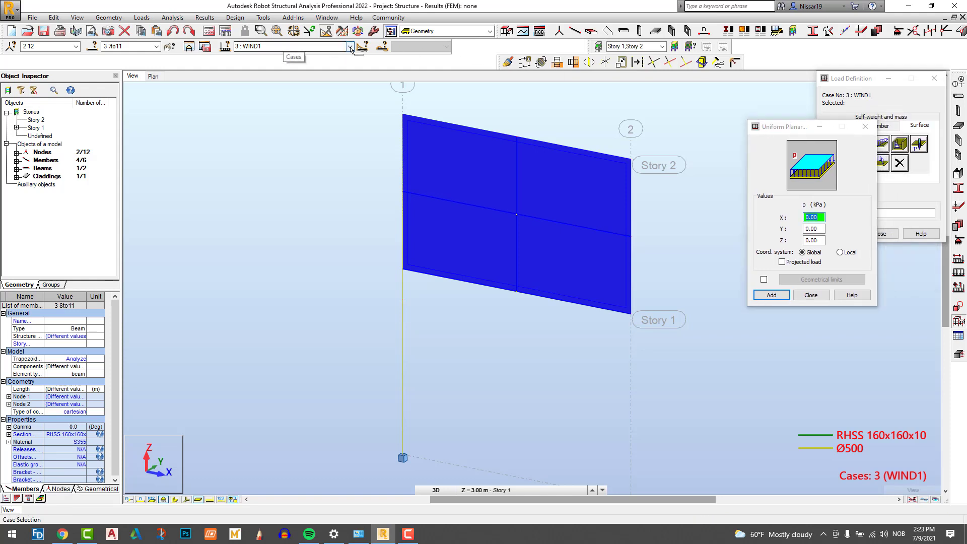
pyautogui.click(256, 62)
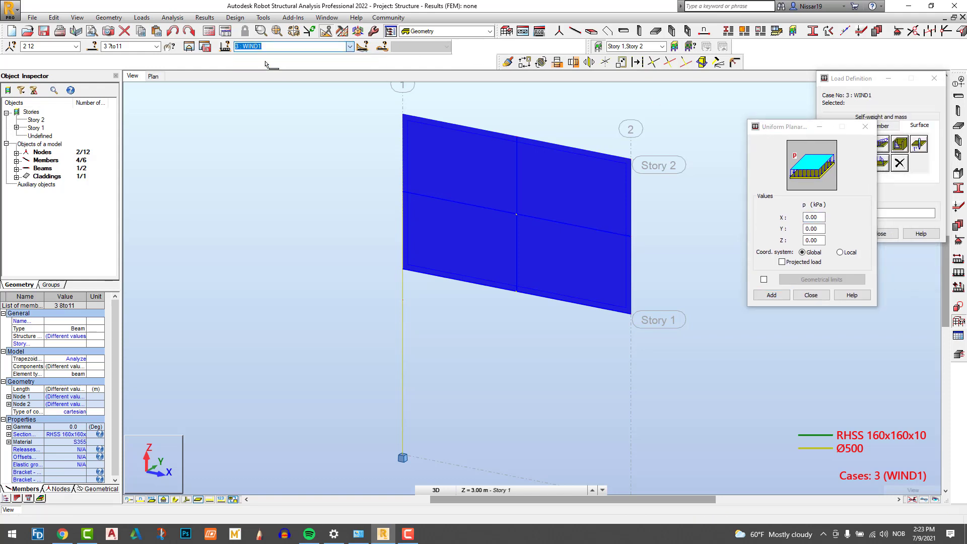
pyautogui.doubleClick(824, 229)
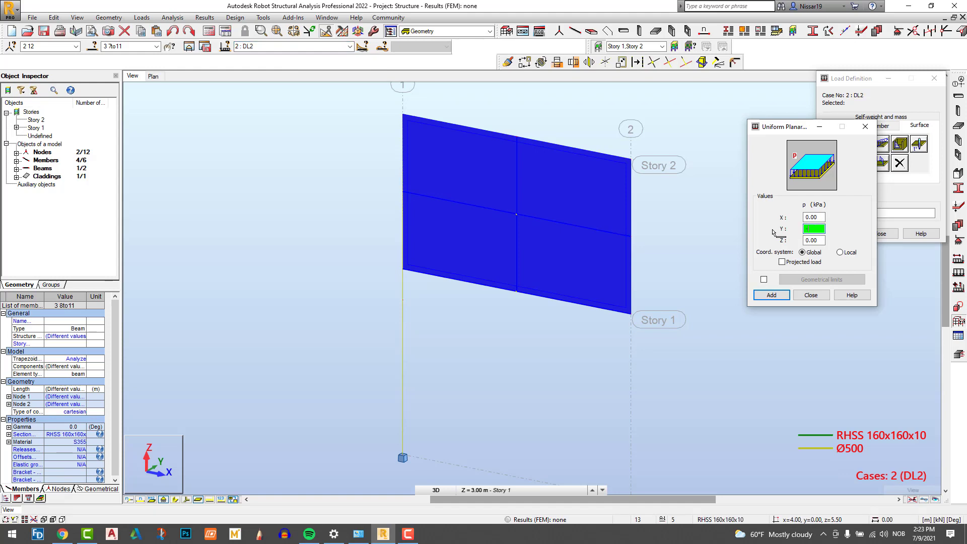
pyautogui.click(789, 295)
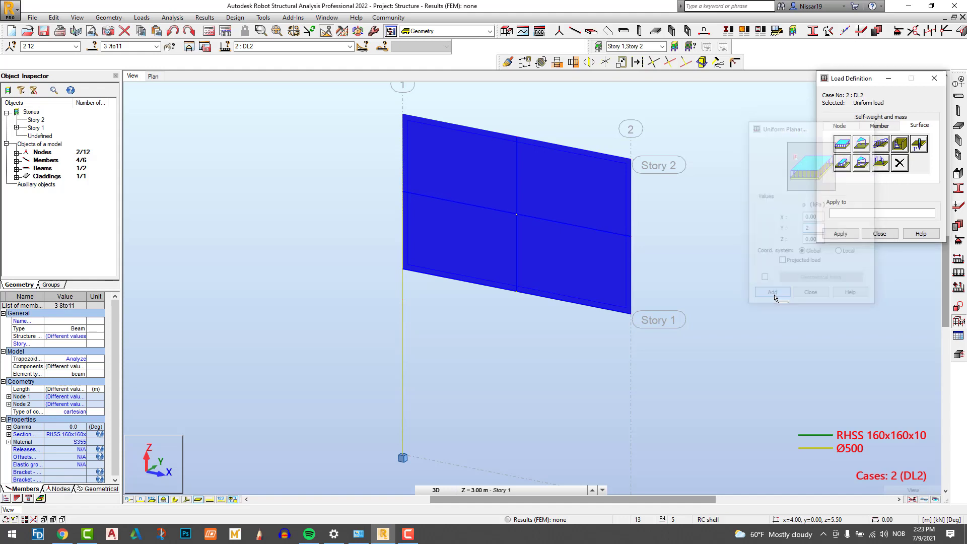
pyautogui.click(560, 205)
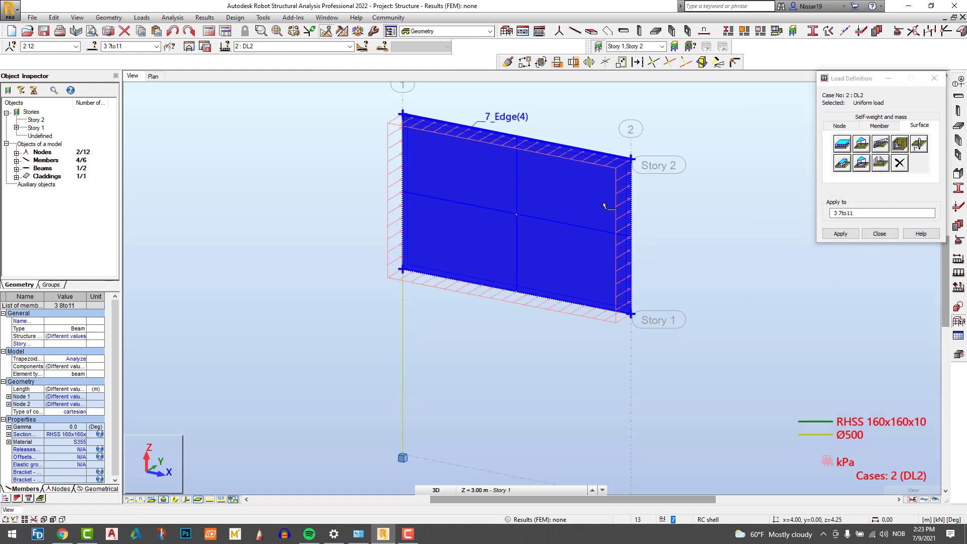
# Apply a 1 kPa uniform planar surface load in the global Y direction to the cladding in load case WIND1.
pyautogui.click(349, 47)
pyautogui.click(253, 69)
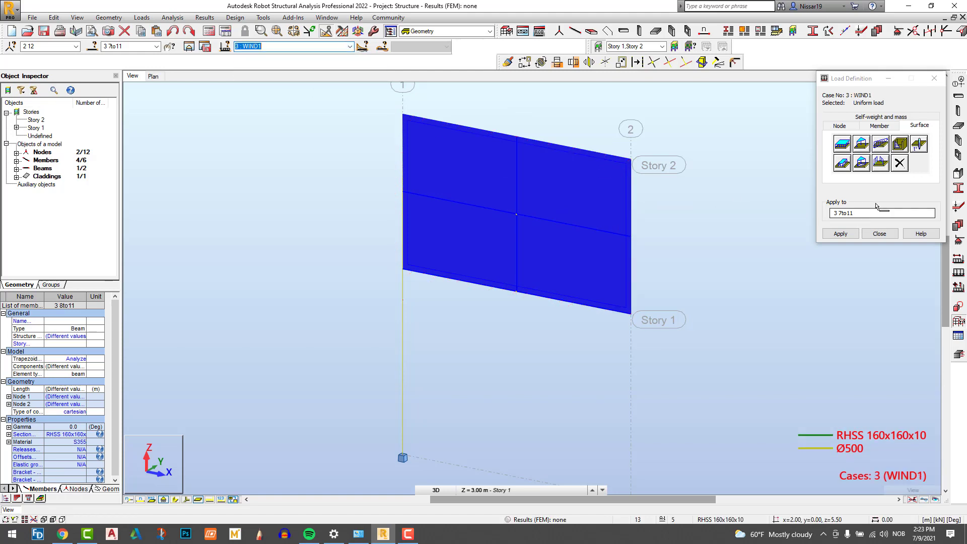
pyautogui.click(843, 145)
pyautogui.click(876, 199)
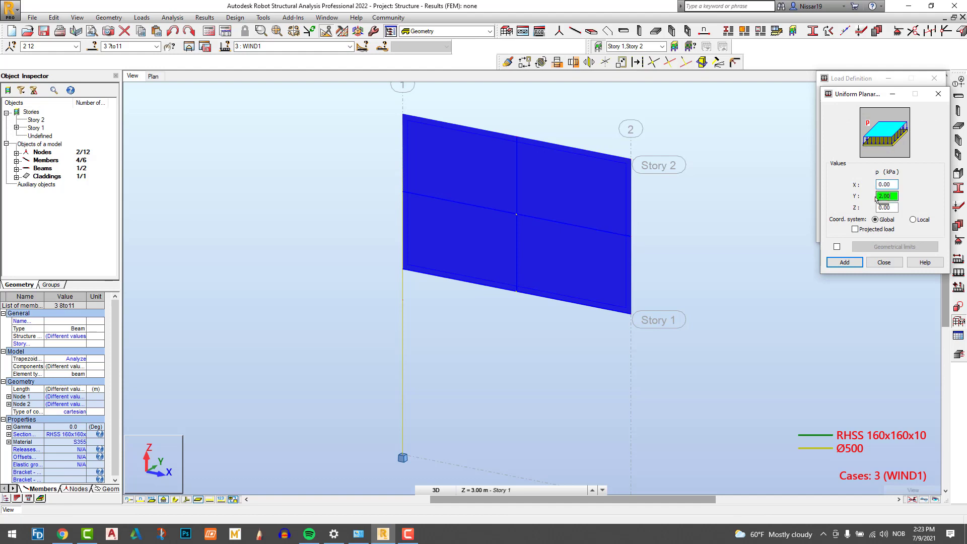
pyautogui.write('1')
pyautogui.click(844, 262)
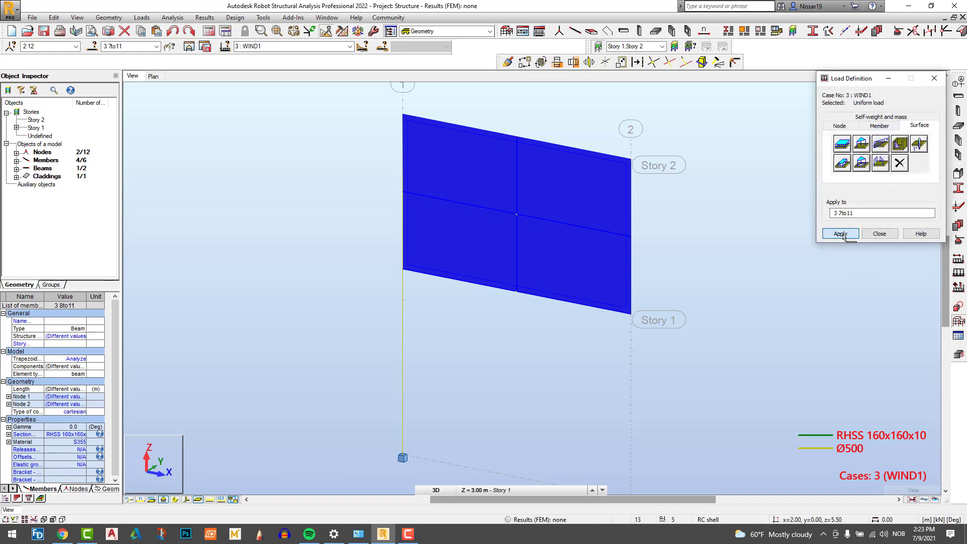
pyautogui.click(849, 234)
pyautogui.click(880, 233)
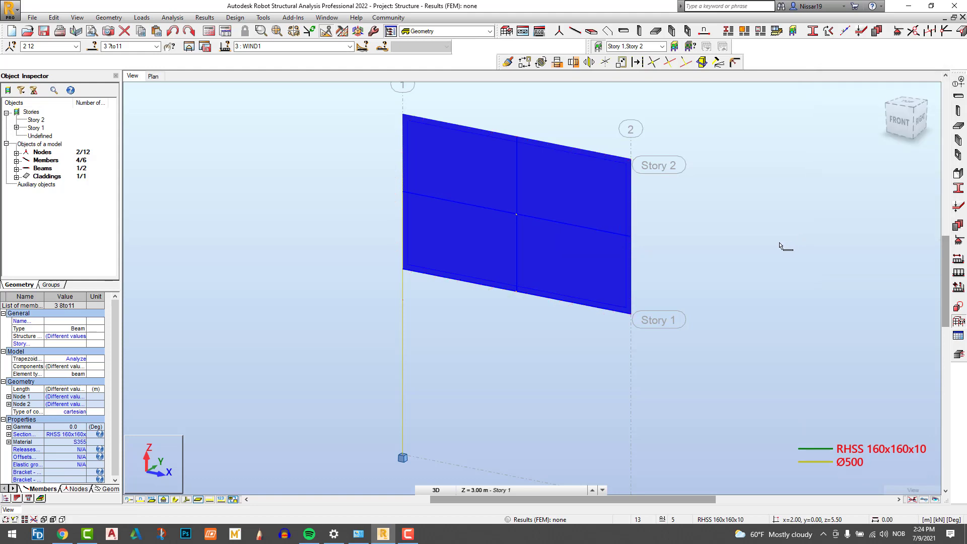
pyautogui.click(750, 238)
pyautogui.scroll(2, 660, 198)
pyautogui.scroll(-2, 683, 206)
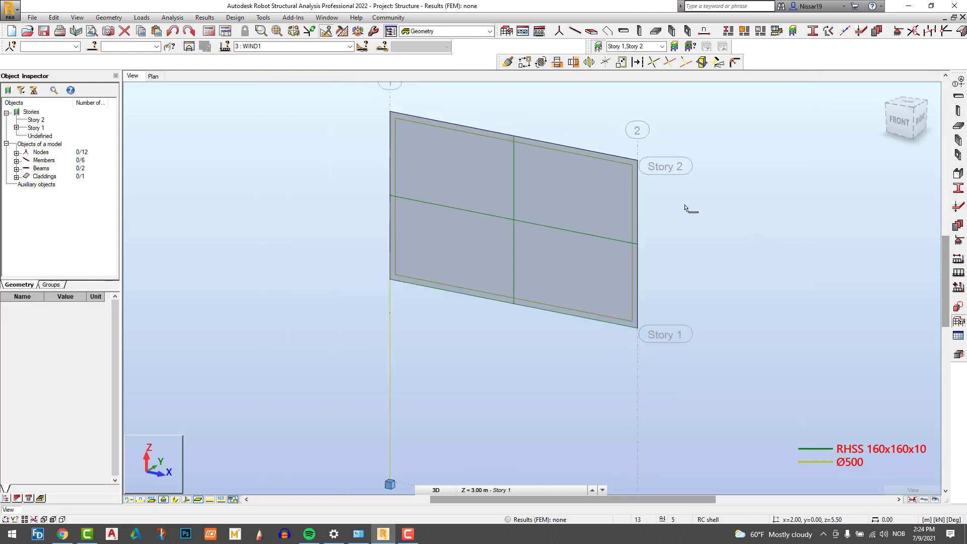
pyautogui.moveTo(699, 206); pyautogui.dragTo(665, 196, button='middle')
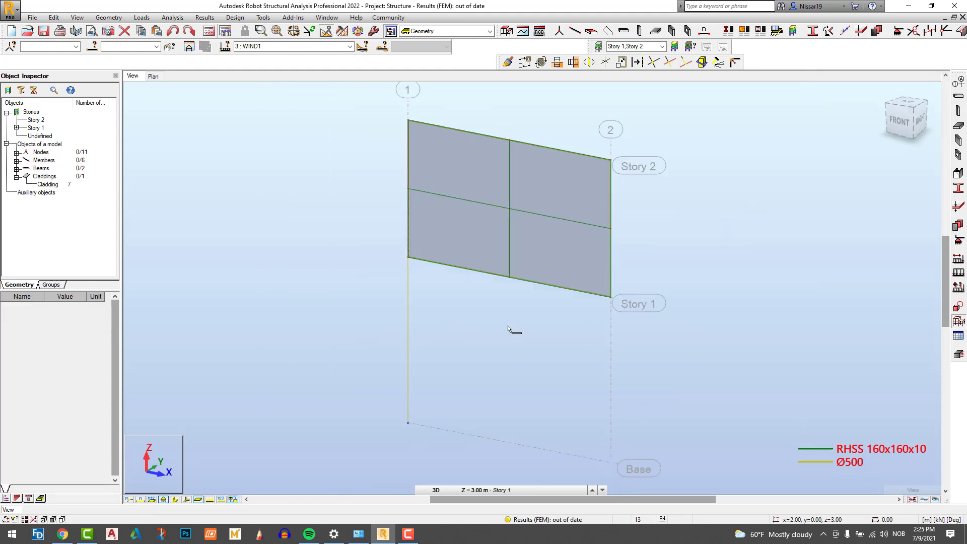
# Calculate the structure, continuing despite isolated nodes, and inspect the objects linked to the isolated-node messages.
pyautogui.scroll(1, 508, 326)
pyautogui.scroll(-1, 508, 326)
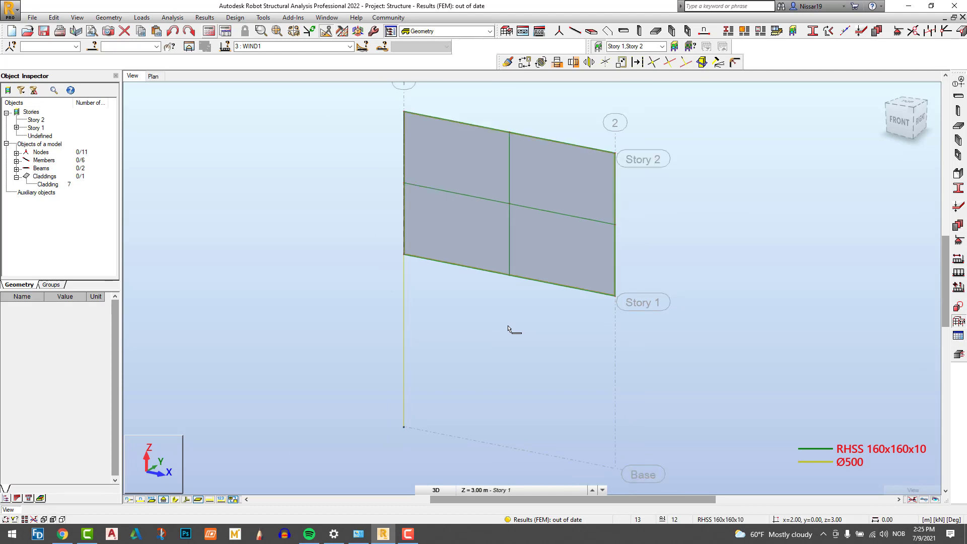
pyautogui.click(212, 32)
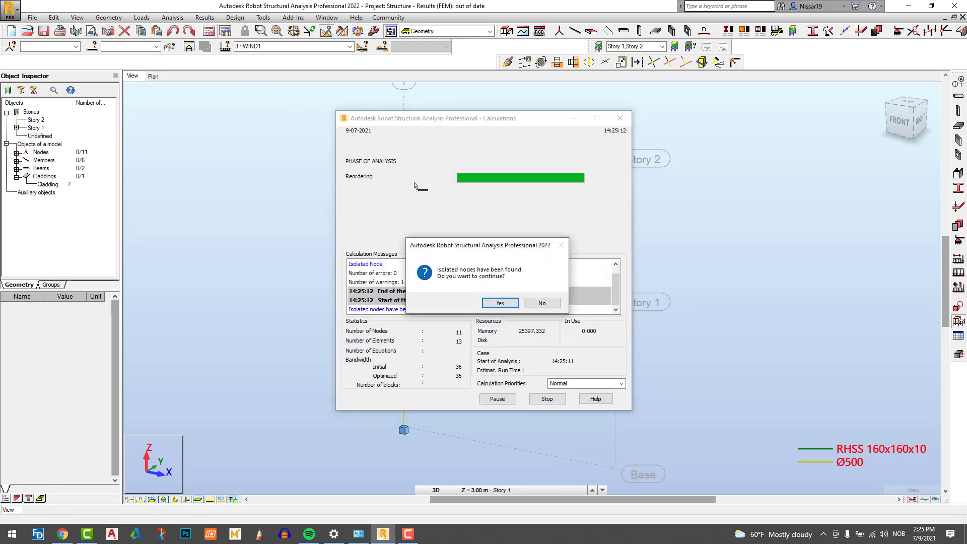
pyautogui.click(507, 303)
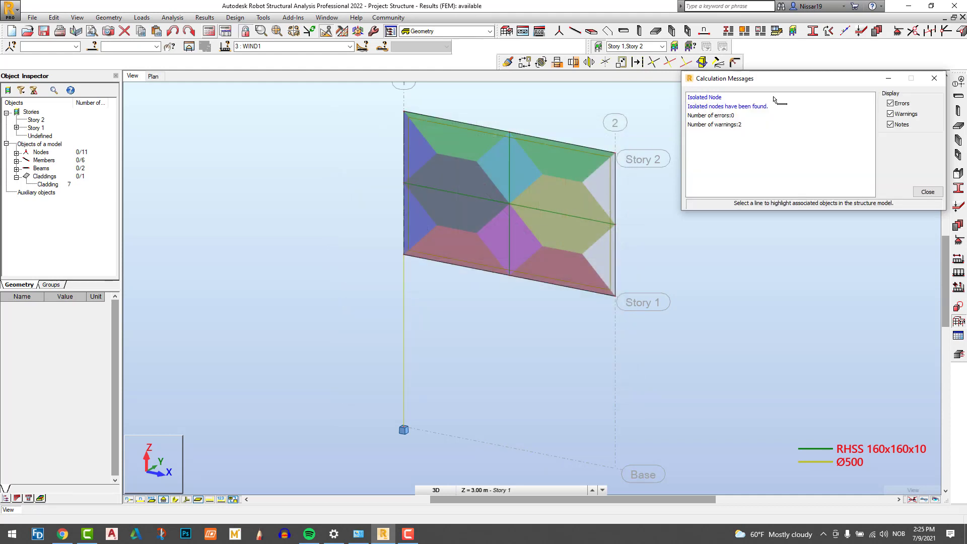
pyautogui.click(704, 98)
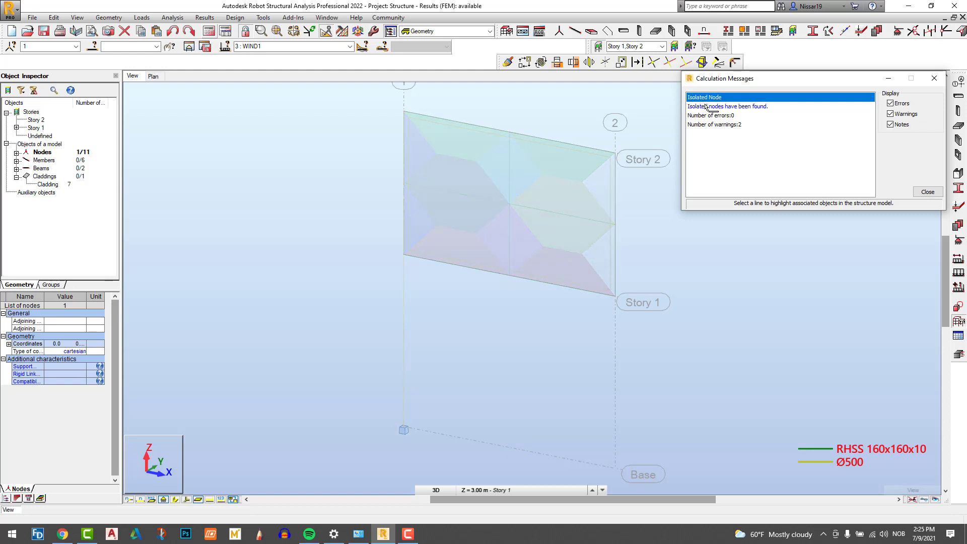
pyautogui.click(708, 107)
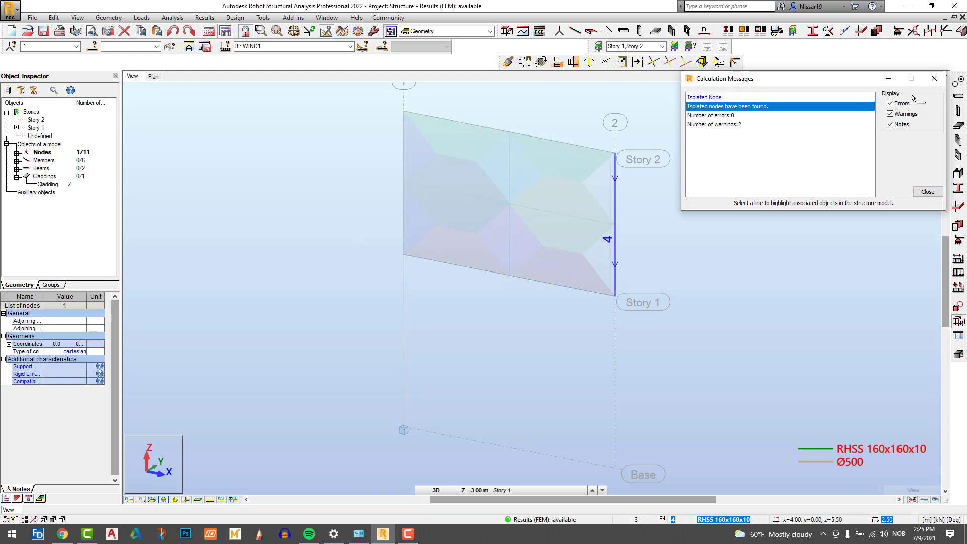
pyautogui.click(934, 78)
# Rerun the structural calculation, accepting the isolated nodes.
pyautogui.scroll(2, 626, 158)
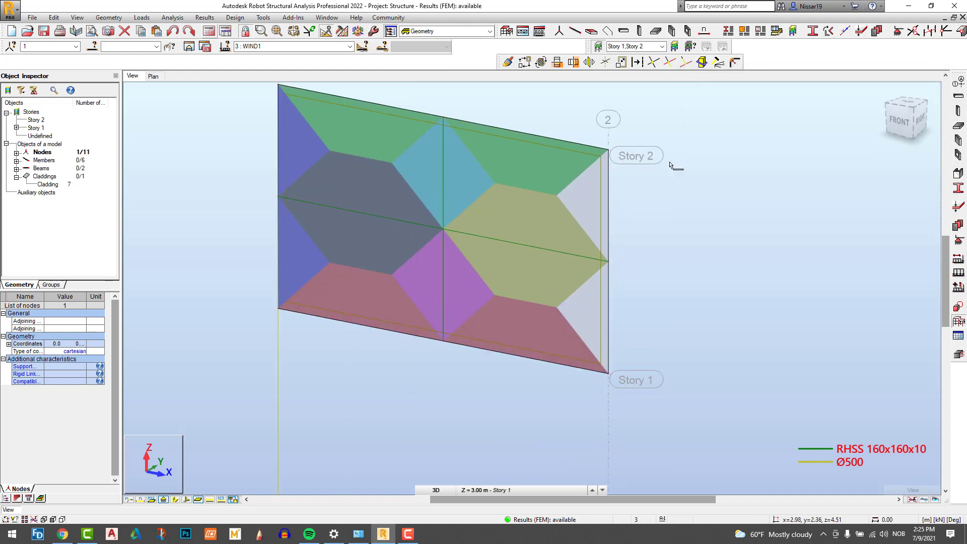
pyautogui.scroll(-3, 606, 185)
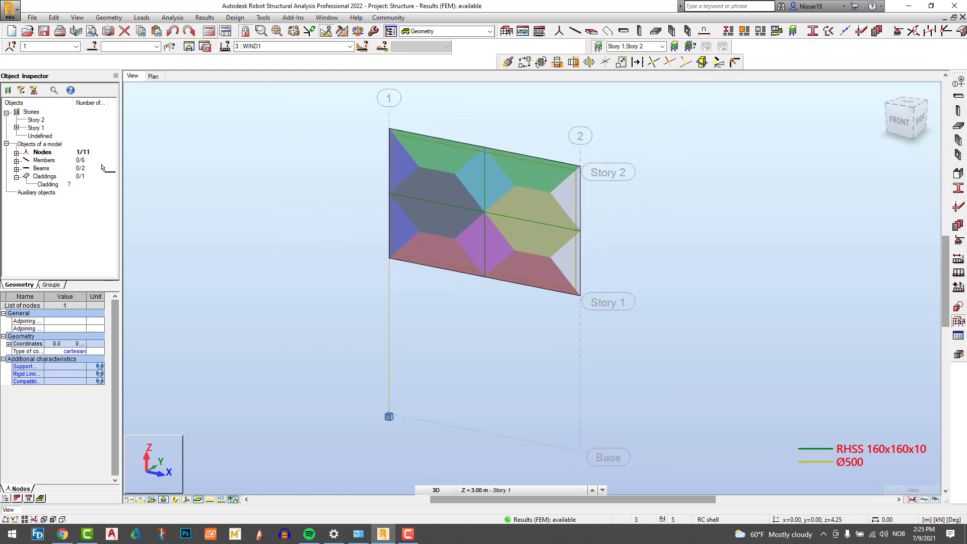
pyautogui.click(43, 153)
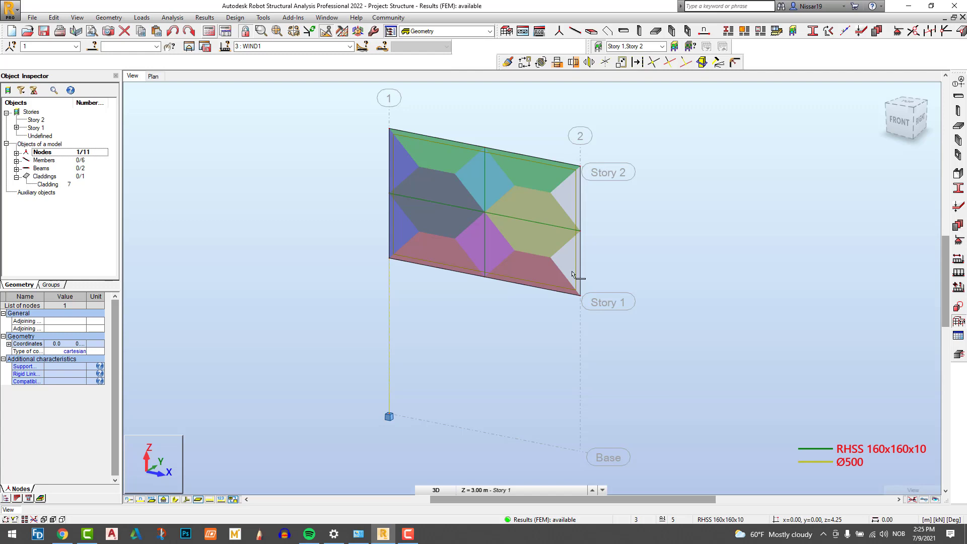
pyautogui.scroll(1, 458, 140)
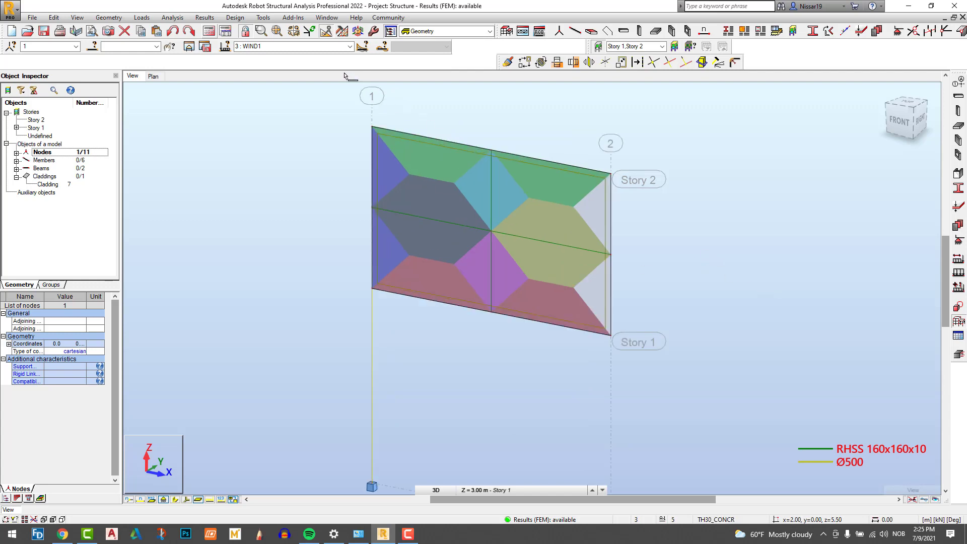
pyautogui.click(209, 31)
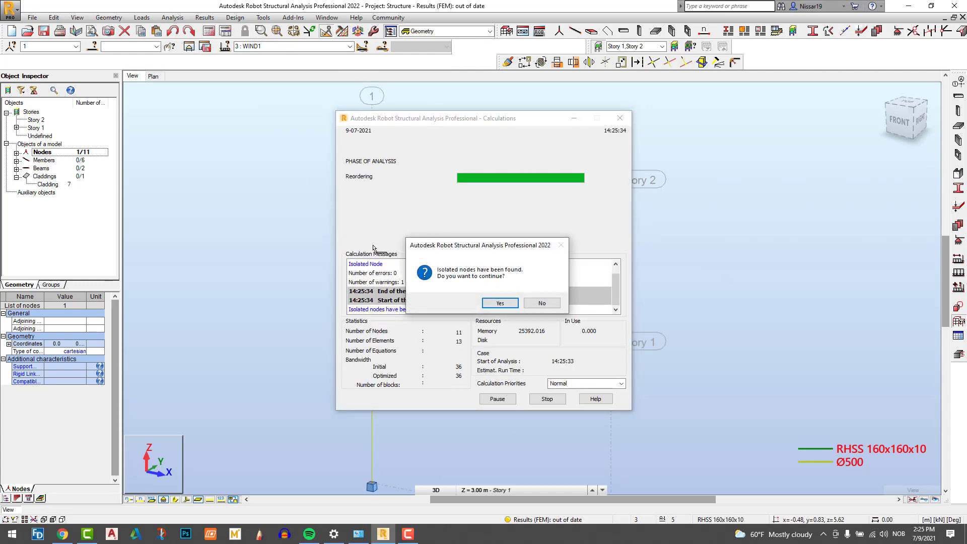
pyautogui.click(514, 303)
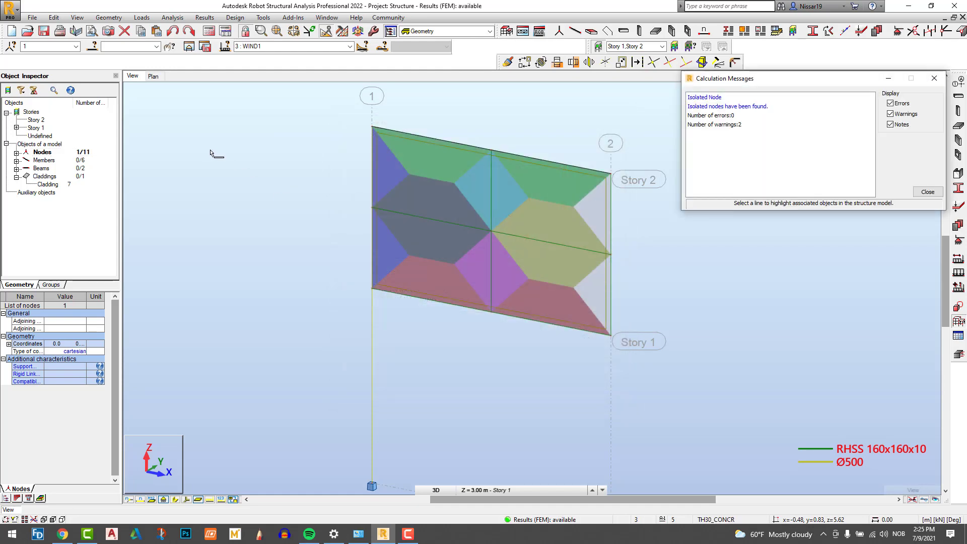
# Remove the isolated node by selecting all nodes and deleting them without their adjoining members, accepting the loss of results.
pyautogui.click(48, 153)
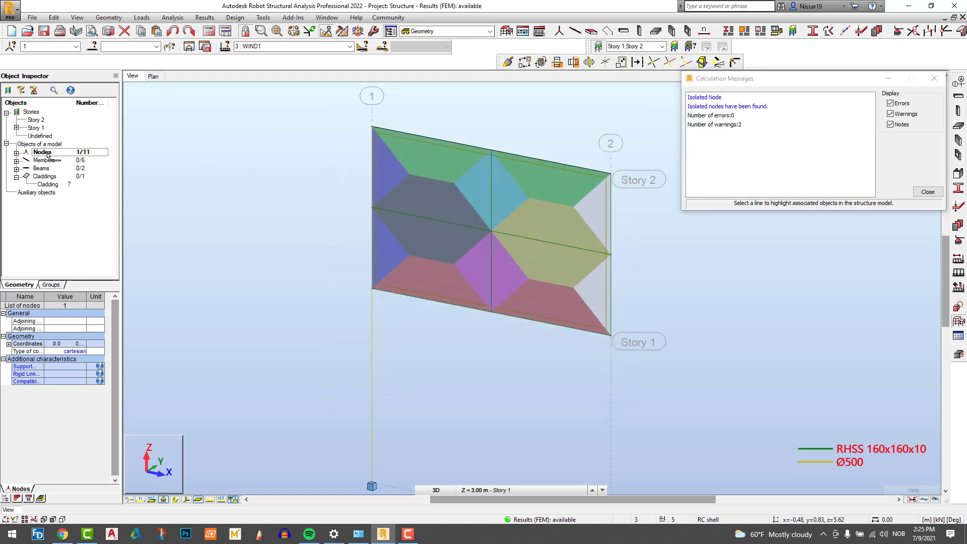
pyautogui.click(16, 152)
pyautogui.click(40, 161)
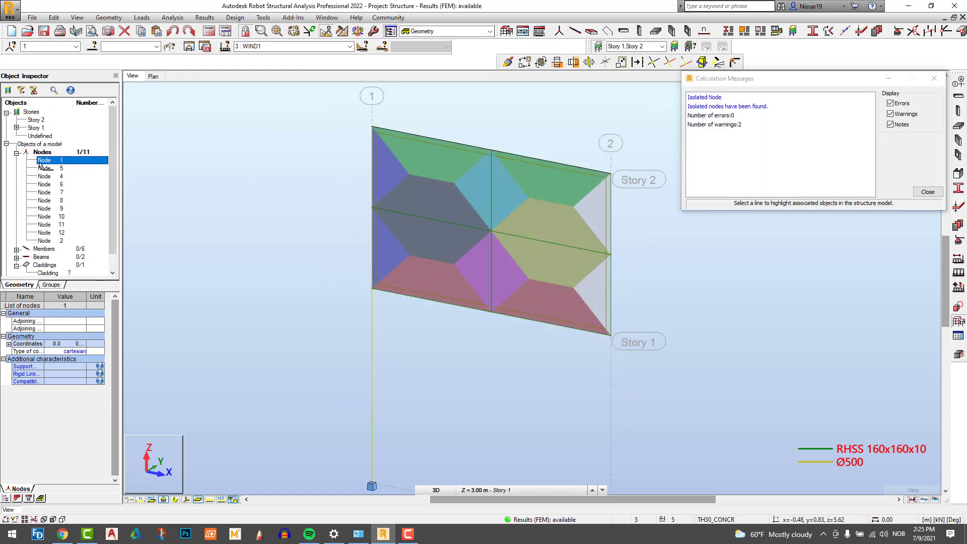
pyautogui.hotkey('ctrl', 'a')
pyautogui.press('Delete')
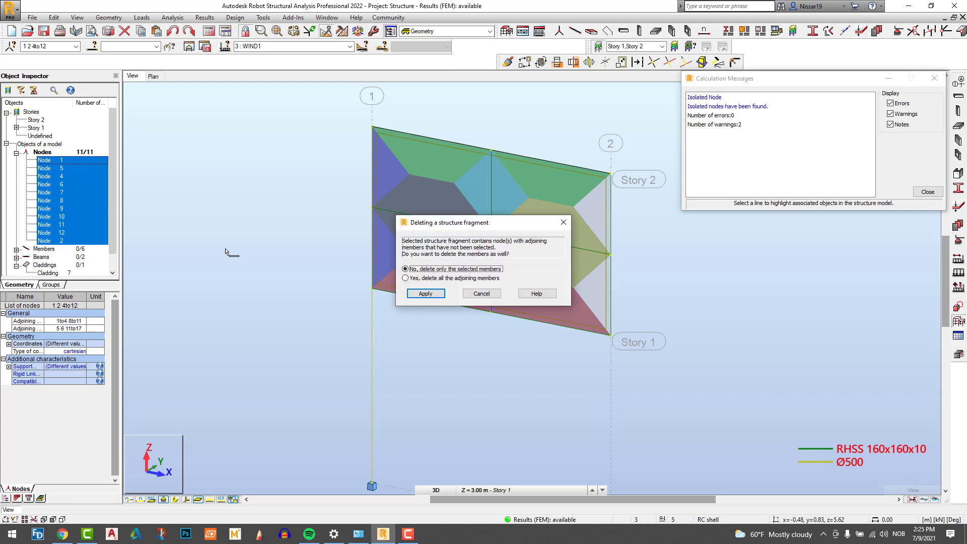
pyautogui.click(426, 294)
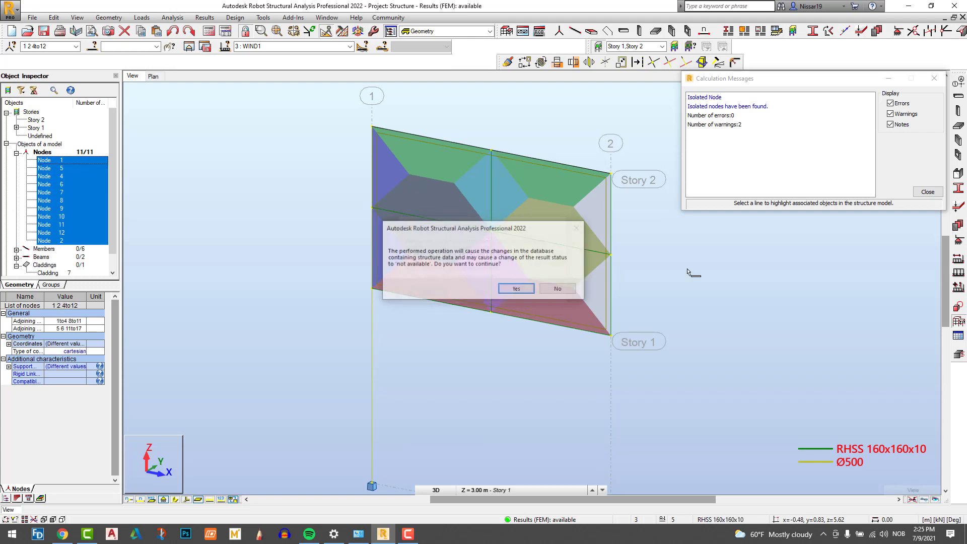
pyautogui.click(521, 290)
pyautogui.click(934, 78)
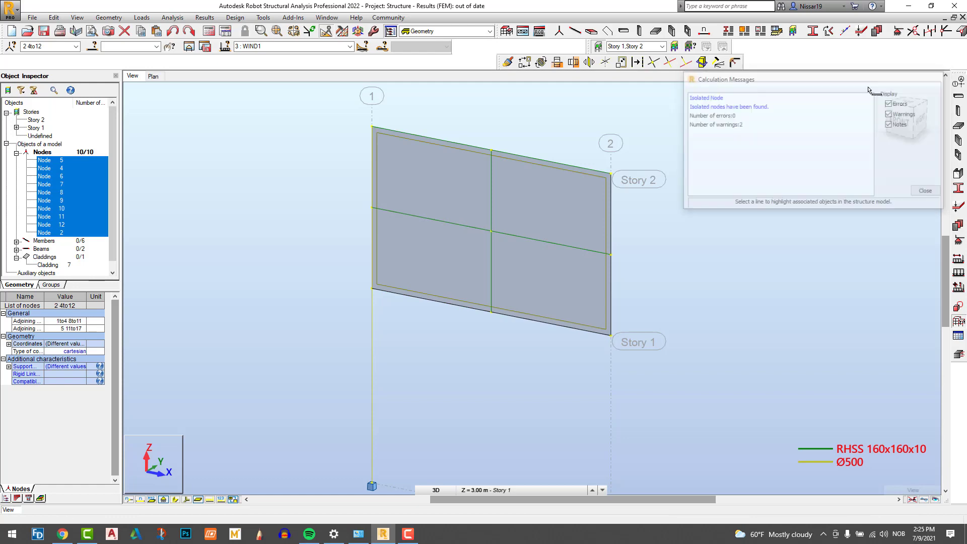
# Recalculate the cleaned-up structure and clear the node selection.
pyautogui.scroll(2, 657, 195)
pyautogui.scroll(-1, 657, 196)
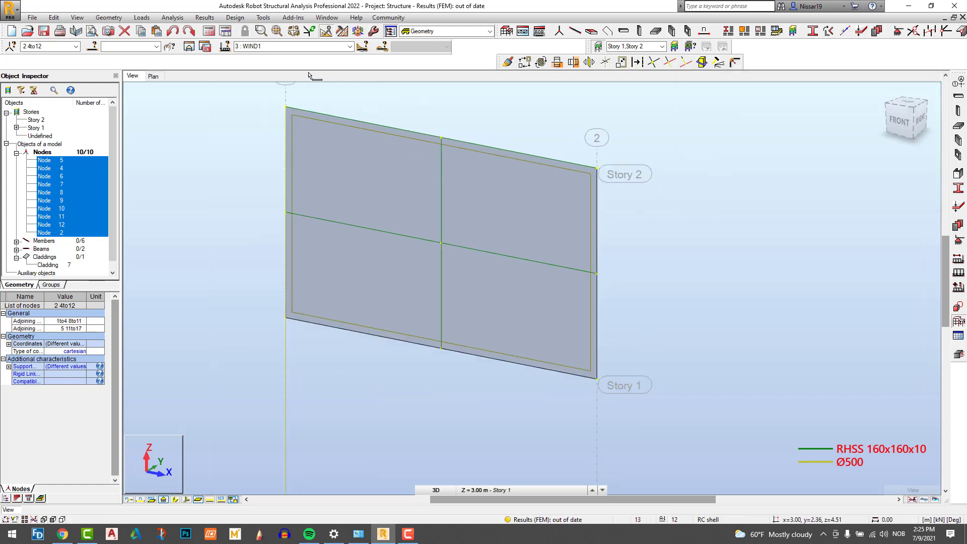
pyautogui.click(209, 31)
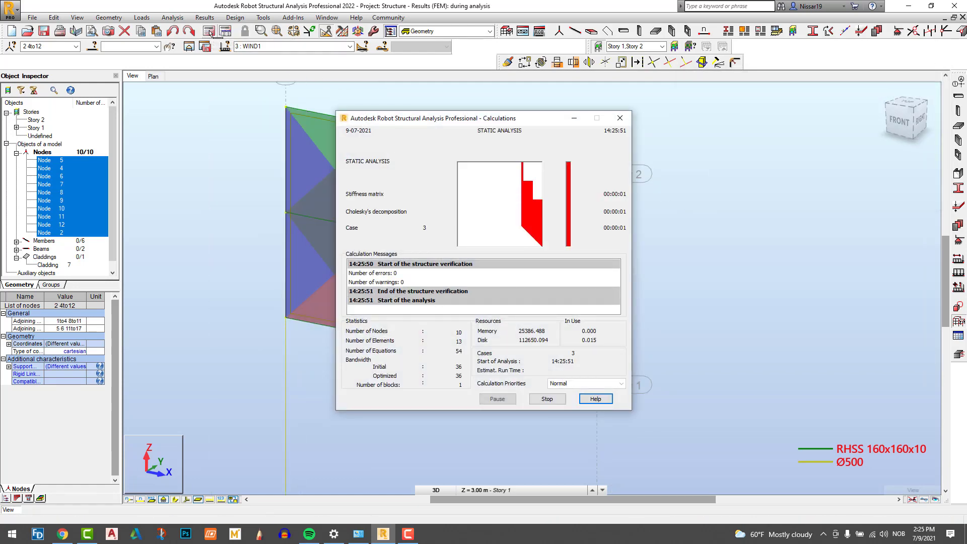
pyautogui.click(716, 189)
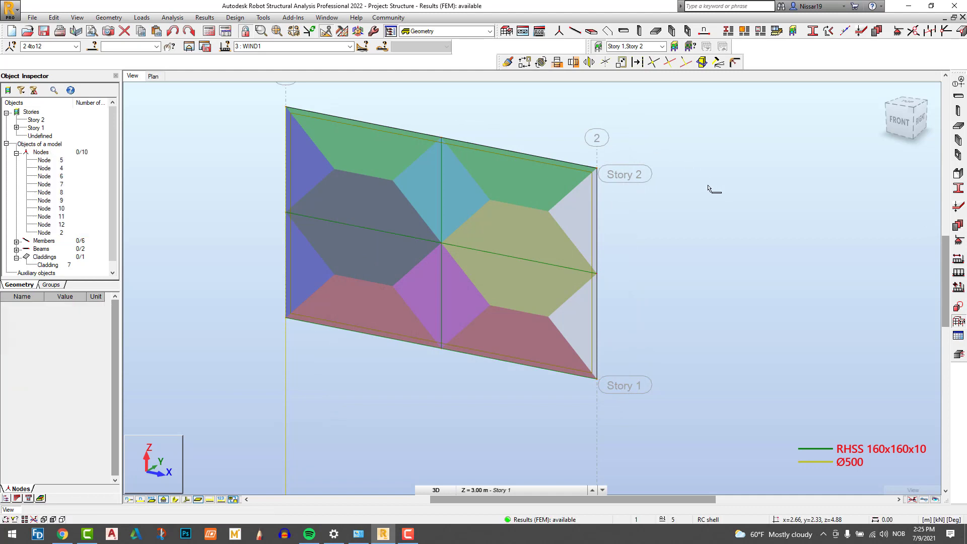
# Hide the load distribution regions on the cladding through the display settings for loads.
pyautogui.scroll(-2, 714, 188)
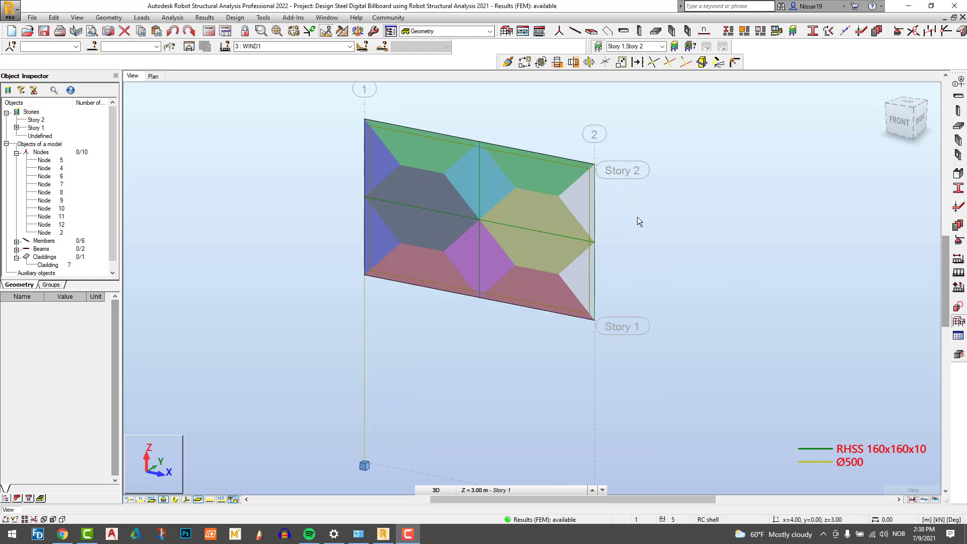
pyautogui.rightClick(637, 217)
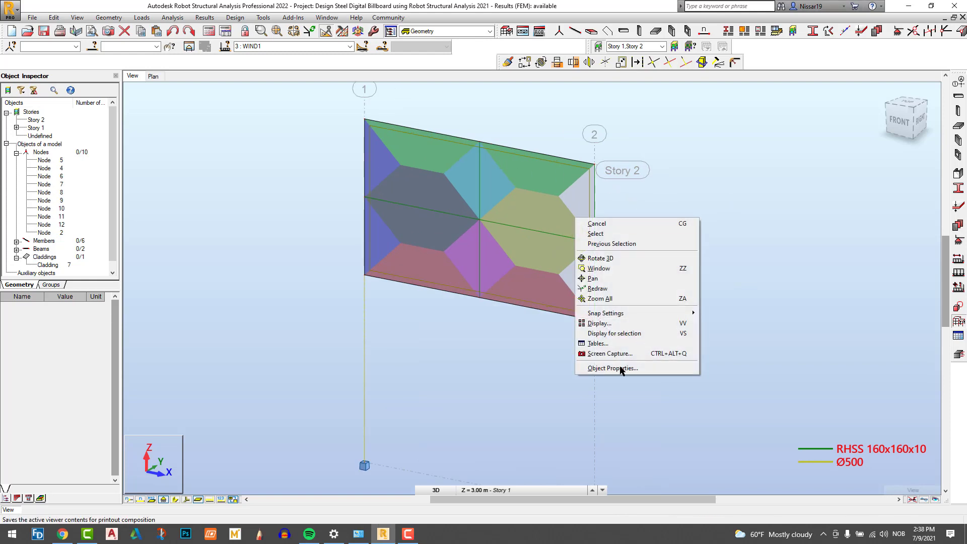
pyautogui.click(609, 320)
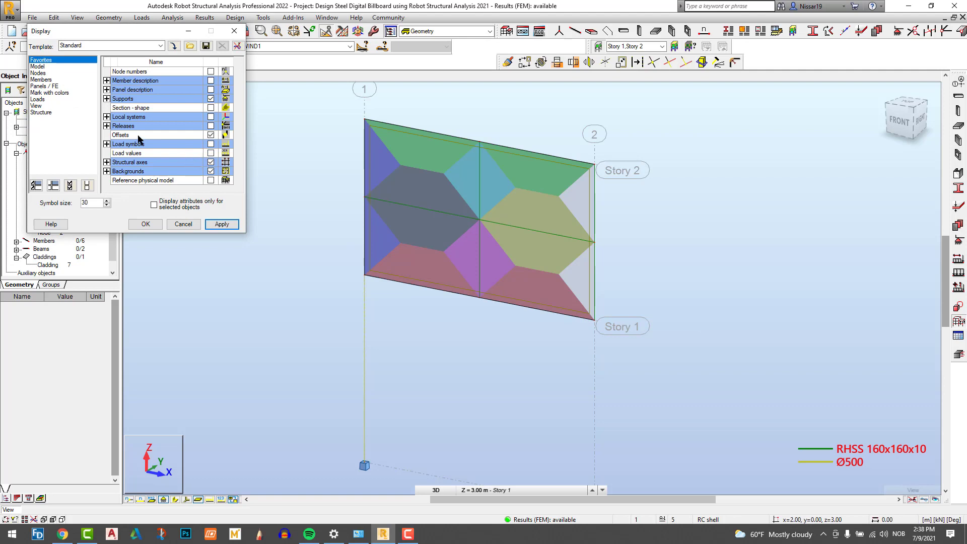
pyautogui.click(38, 100)
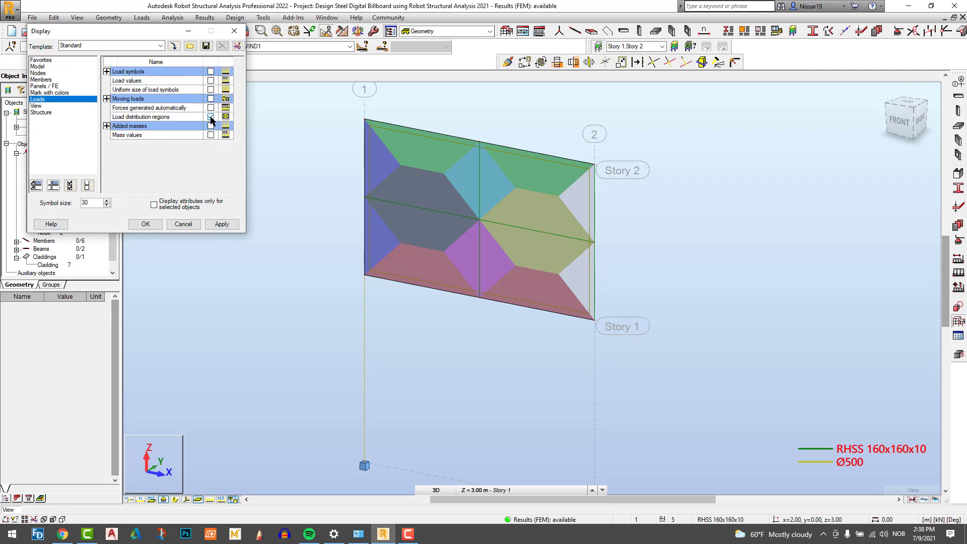
pyautogui.click(154, 204)
pyautogui.click(146, 223)
# Turn off the display of the structural axes.
pyautogui.rightClick(273, 171)
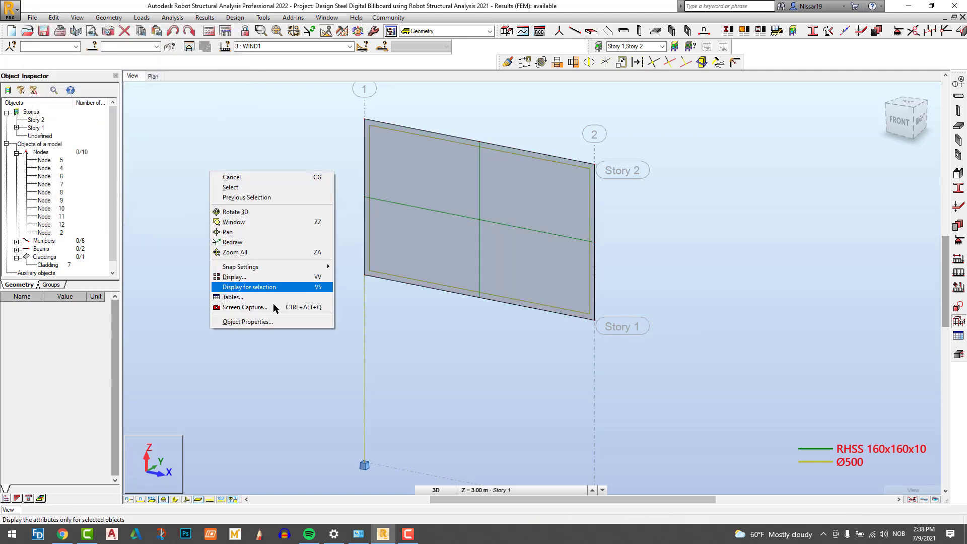
pyautogui.click(246, 277)
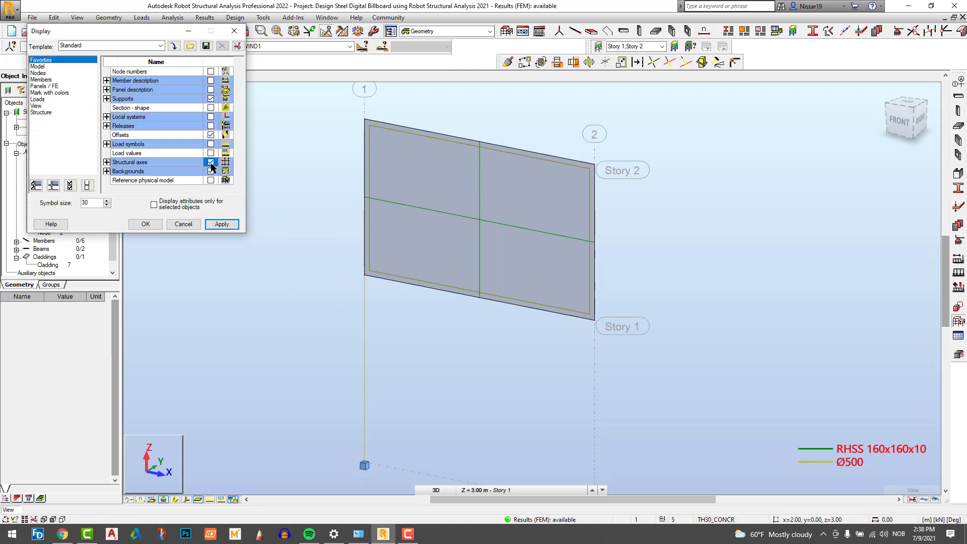
pyautogui.click(149, 225)
pyautogui.scroll(3, 506, 284)
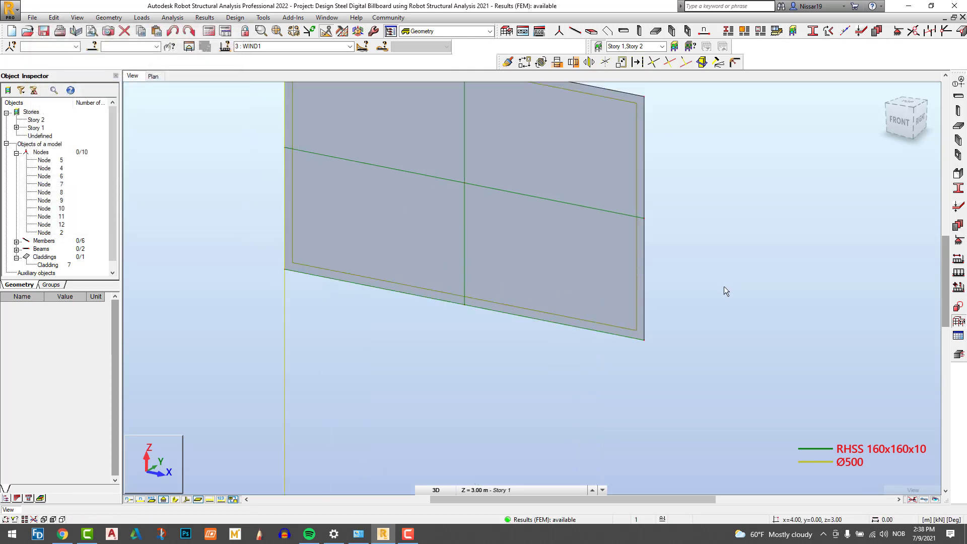
pyautogui.scroll(-1, 725, 282)
pyautogui.scroll(-2, 729, 264)
pyautogui.moveTo(730, 254); pyautogui.dragTo(678, 261, button='middle')
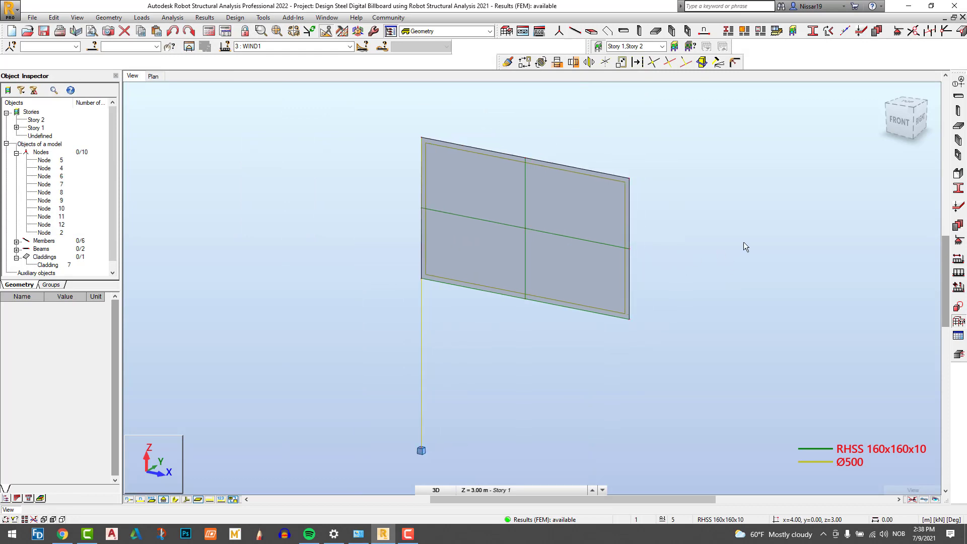
pyautogui.scroll(2, 742, 243)
pyautogui.scroll(-2, 742, 243)
pyautogui.moveTo(741, 241); pyautogui.dragTo(723, 243, button='middle')
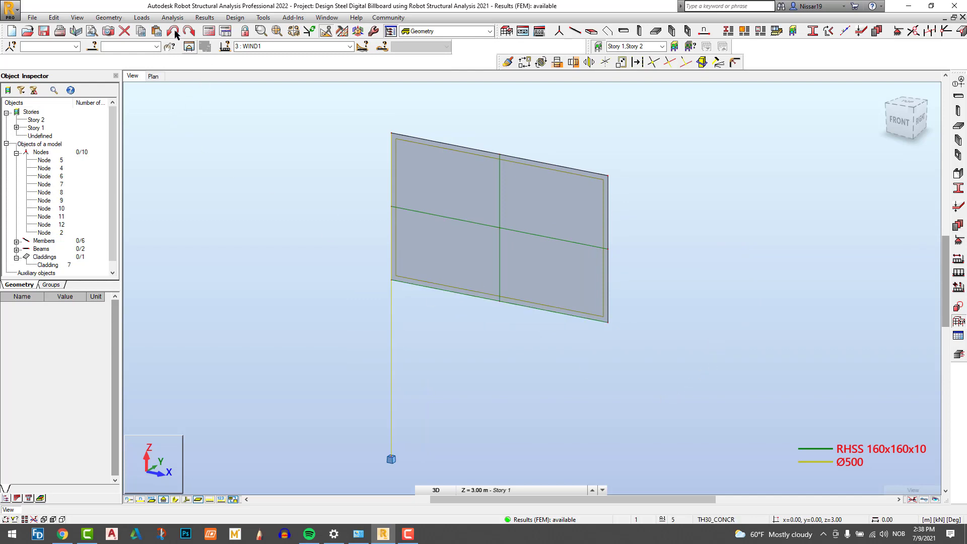
# Create a manual load combination of type ULS and name it ULS.
pyautogui.click(141, 18)
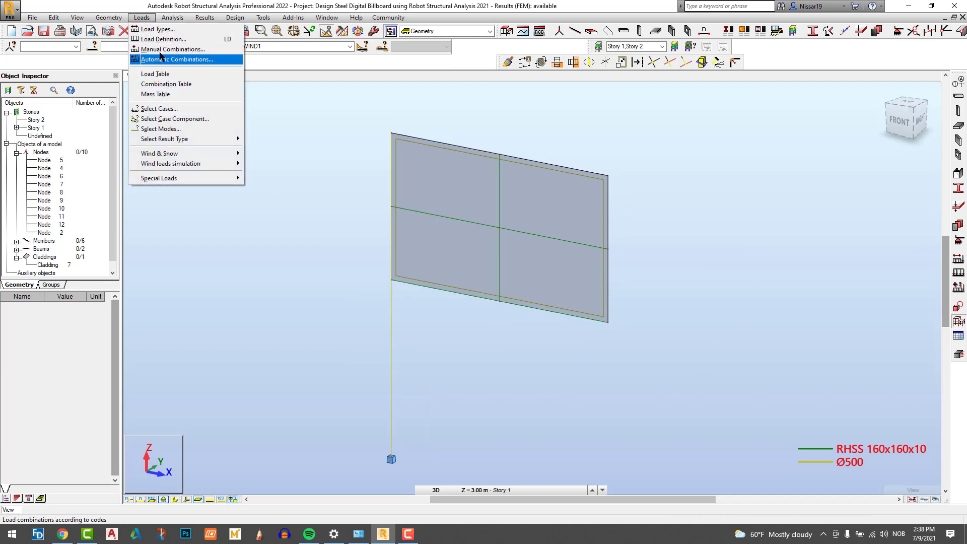
pyautogui.click(160, 49)
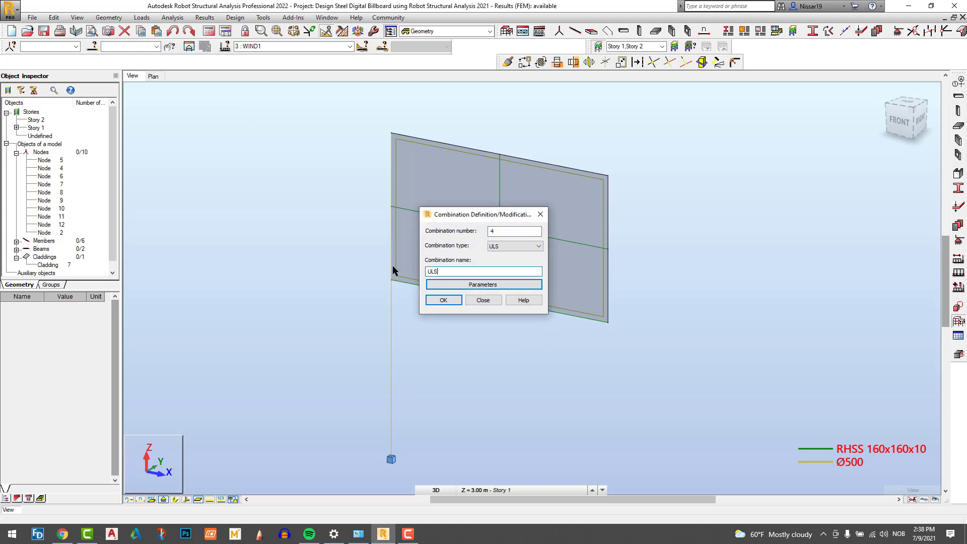
pyautogui.click(442, 300)
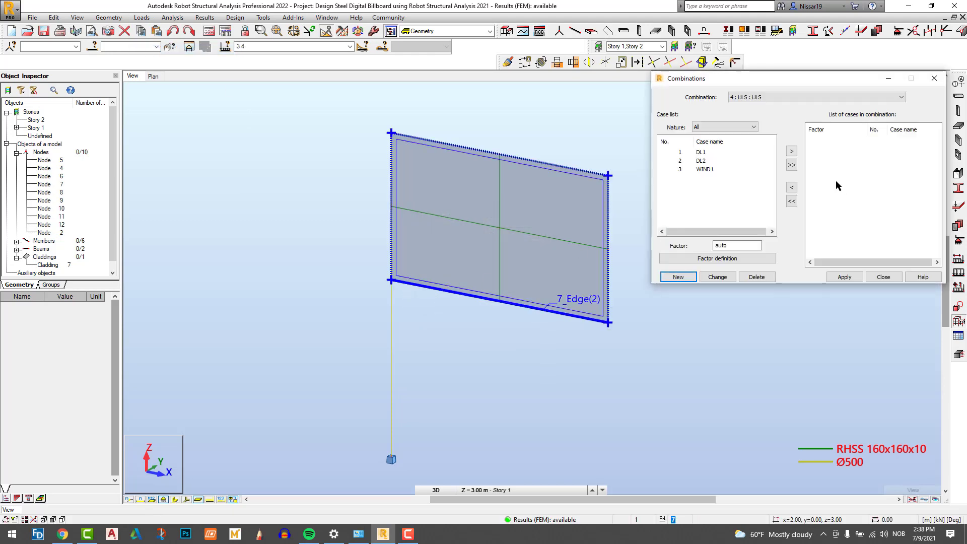
# Add DL1 and DL2 to the ULS combination with automatic factors and WIND1 with a factor of 1.50.
pyautogui.click(681, 161)
pyautogui.click(793, 152)
pyautogui.click(681, 152)
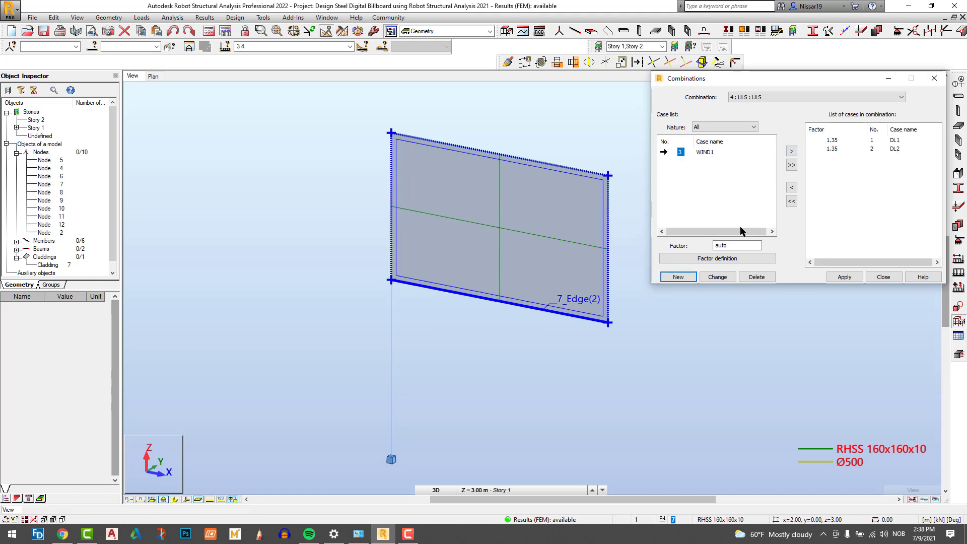
pyautogui.moveTo(739, 246); pyautogui.dragTo(682, 246)
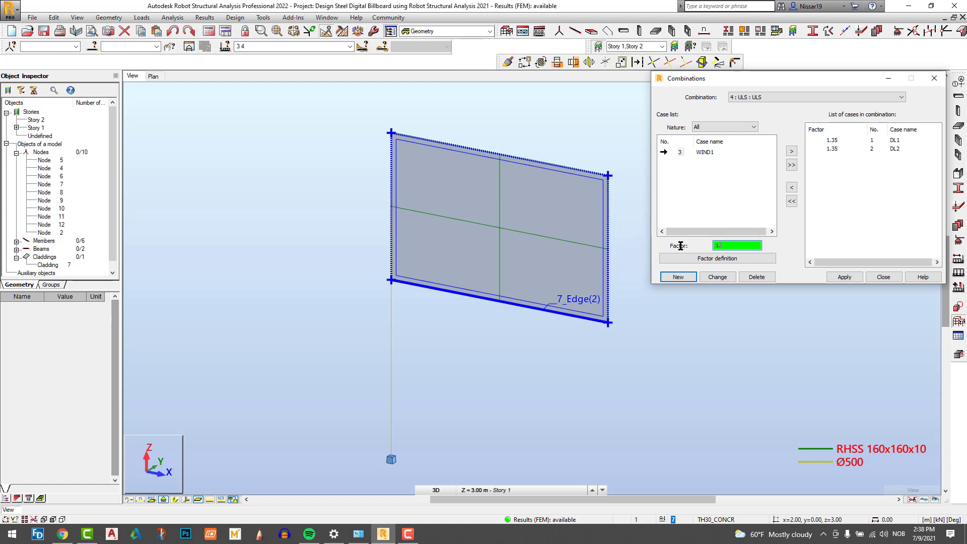
pyautogui.click(792, 152)
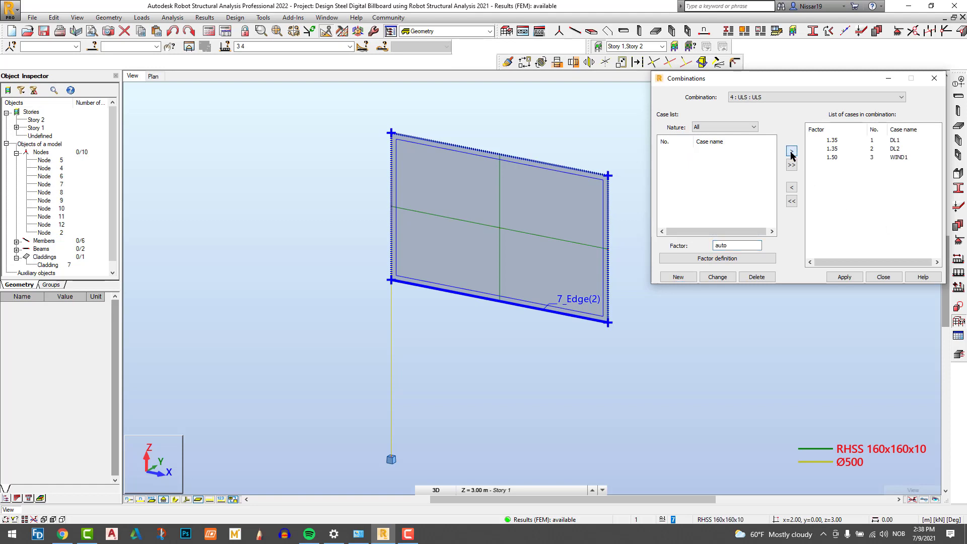
# Save the ULS combination and create another manual combination of type SLS, named SLS.
pyautogui.click(678, 277)
pyautogui.click(811, 203)
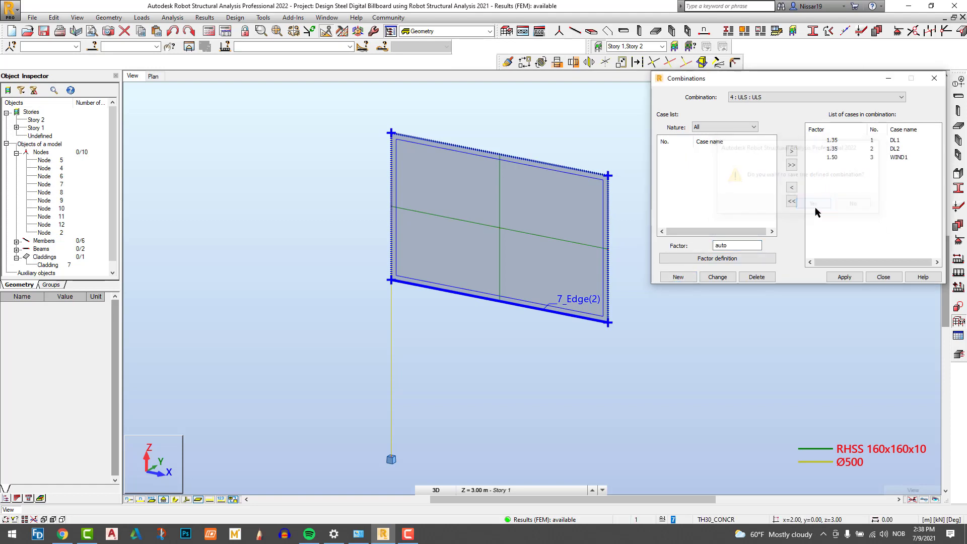
pyautogui.click(853, 163)
pyautogui.click(819, 177)
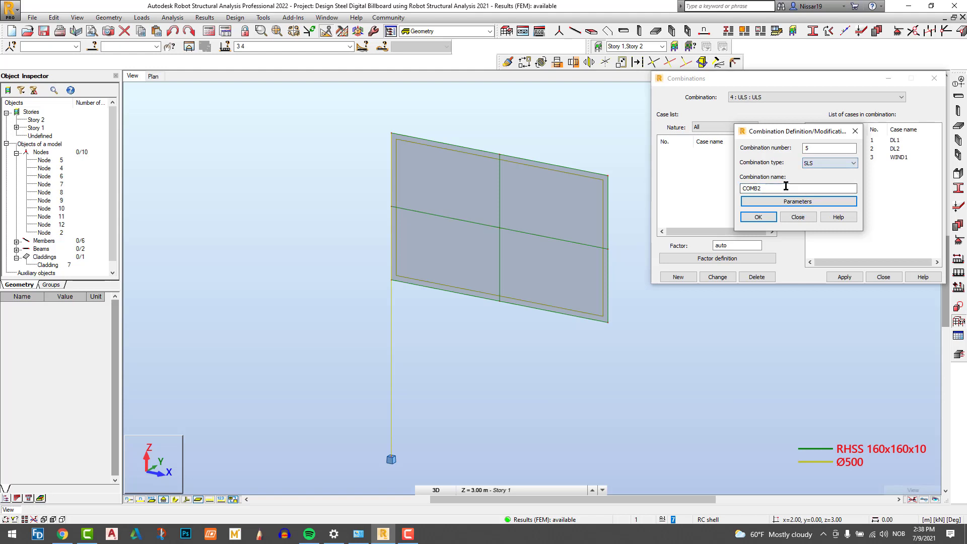
pyautogui.write('SLS')
pyautogui.click(751, 218)
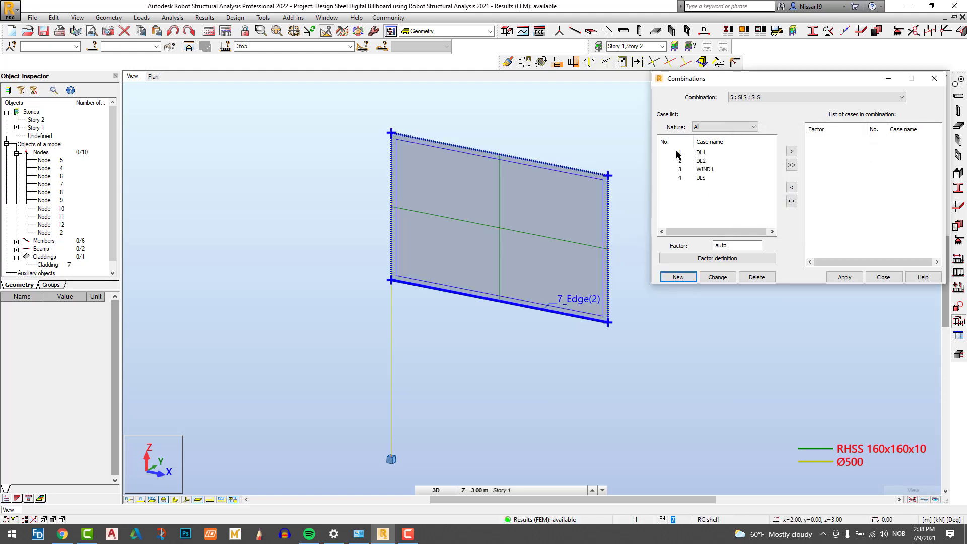
# Add DL1, DL2 and WIND1 to the SLS combination with a factor of 1 and apply it.
pyautogui.moveTo(678, 153); pyautogui.dragTo(679, 161)
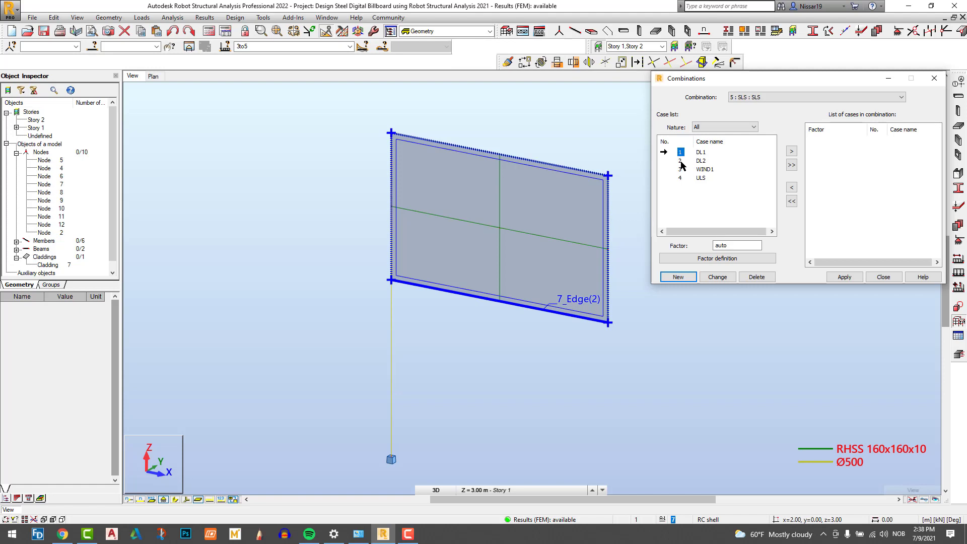
pyautogui.doubleClick(730, 246)
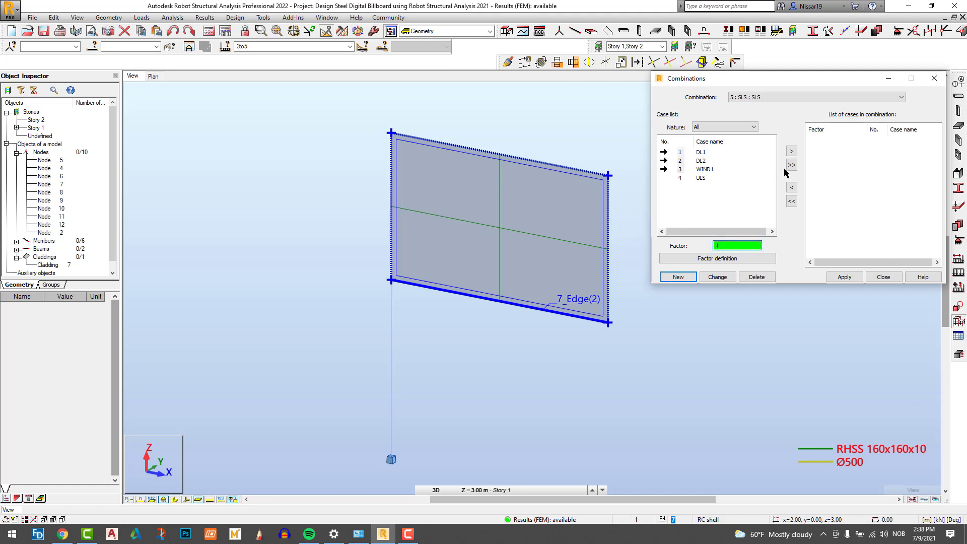
pyautogui.click(791, 152)
pyautogui.click(851, 276)
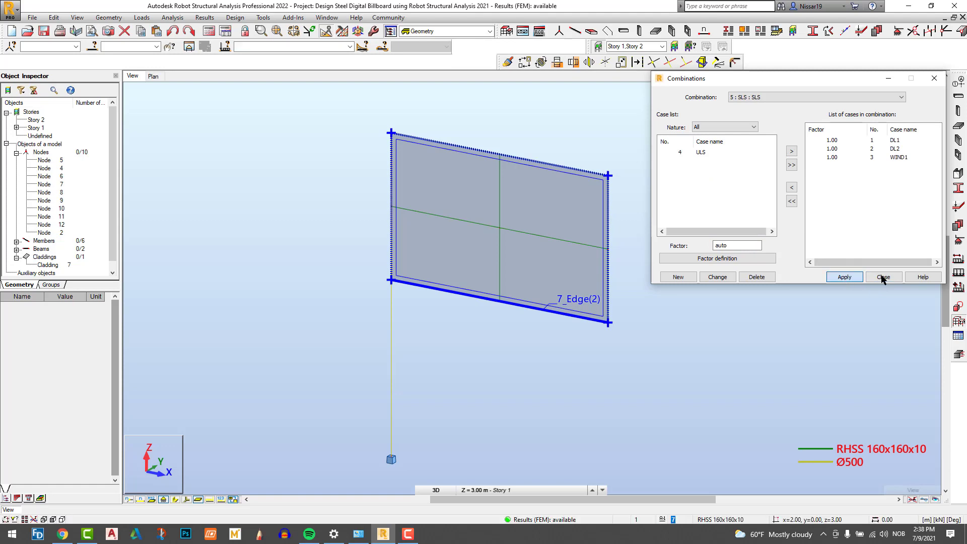
# Run the structural calculation with the newly defined ULS and SLS combinations.
pyautogui.scroll(2, 694, 225)
pyautogui.scroll(-2, 620, 199)
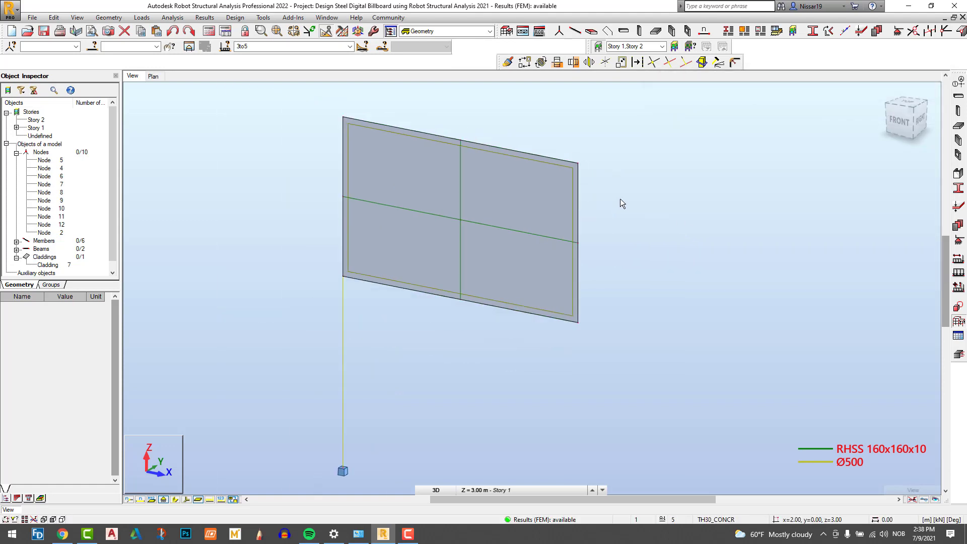
pyautogui.scroll(-2, 650, 192)
pyautogui.moveTo(658, 184); pyautogui.dragTo(666, 181, button='middle')
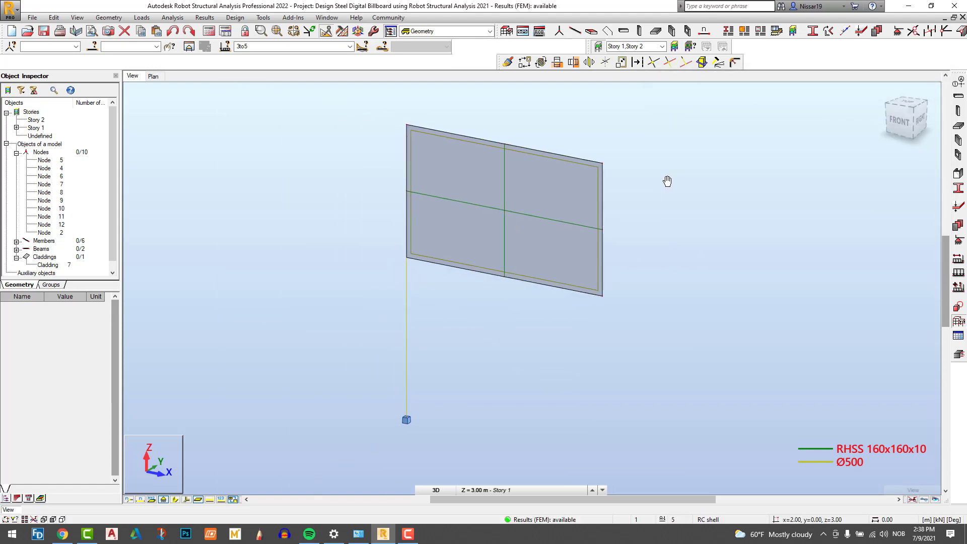
pyautogui.click(209, 31)
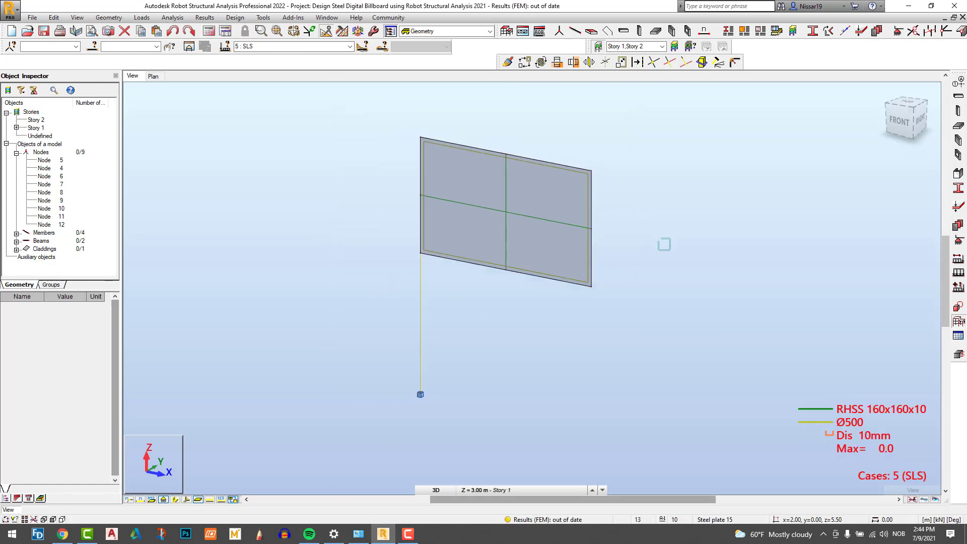
# Inspect the Steel plate panel calculation model in the floor definition settings.
pyautogui.scroll(1, 664, 244)
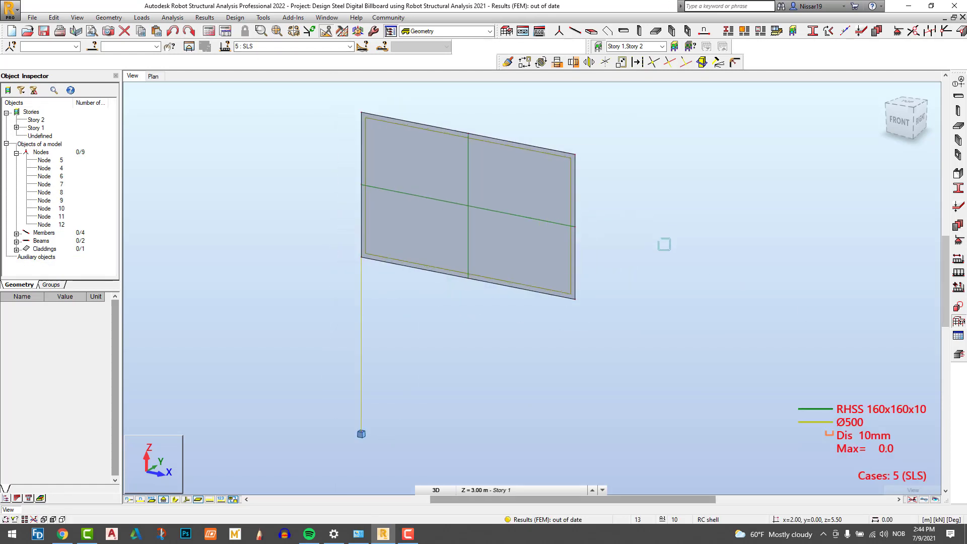
pyautogui.click(959, 126)
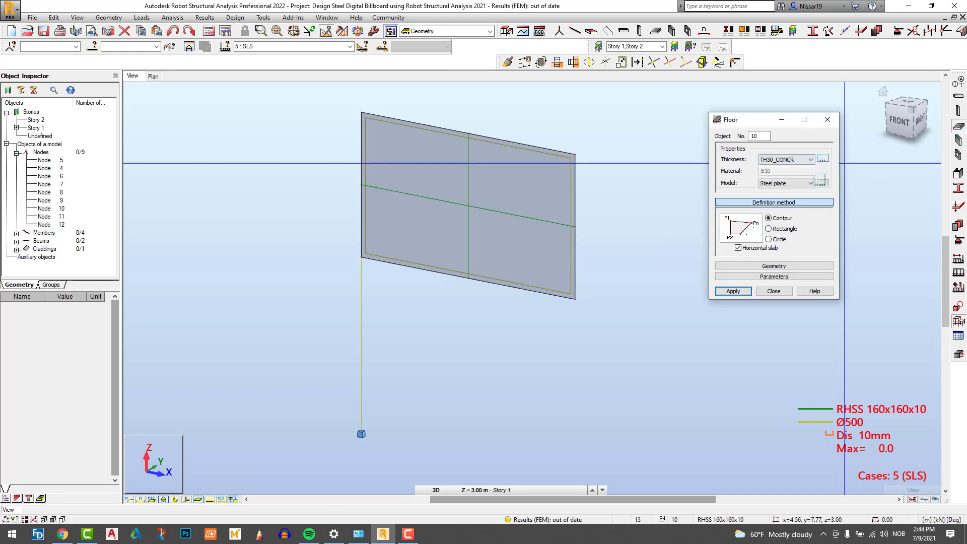
pyautogui.click(823, 184)
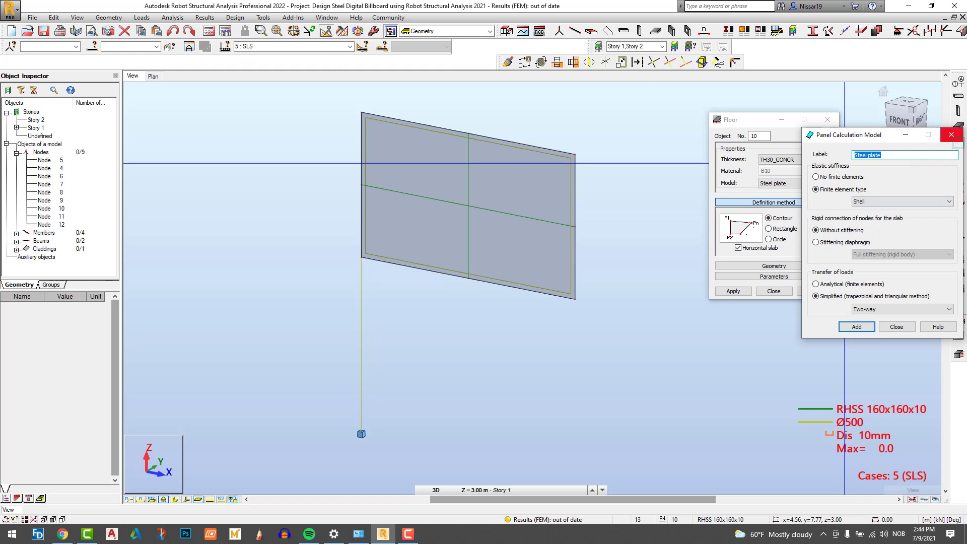
pyautogui.click(951, 134)
# Choose Steel plate 15 as the floor thickness and inspect its thickness definition, without placing a floor.
pyautogui.click(806, 159)
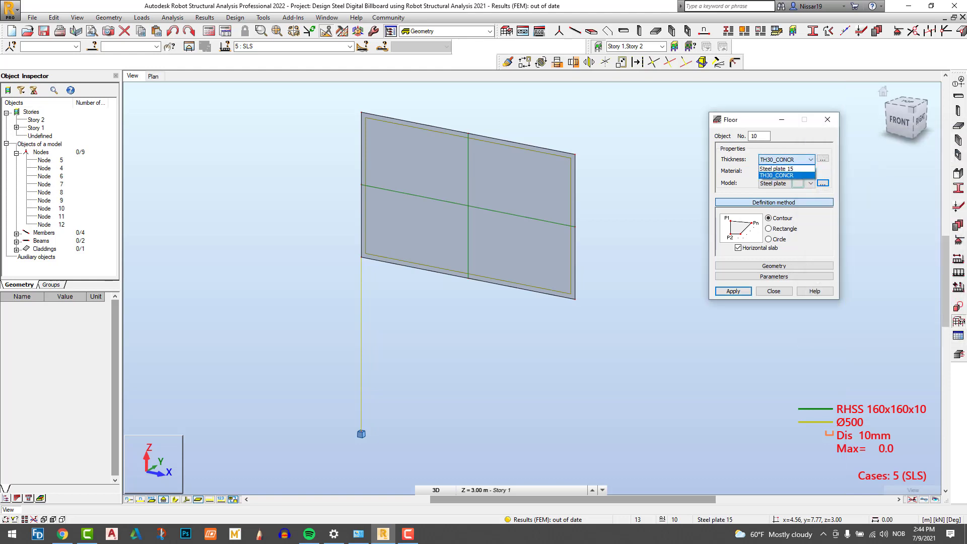
pyautogui.click(776, 169)
pyautogui.click(822, 158)
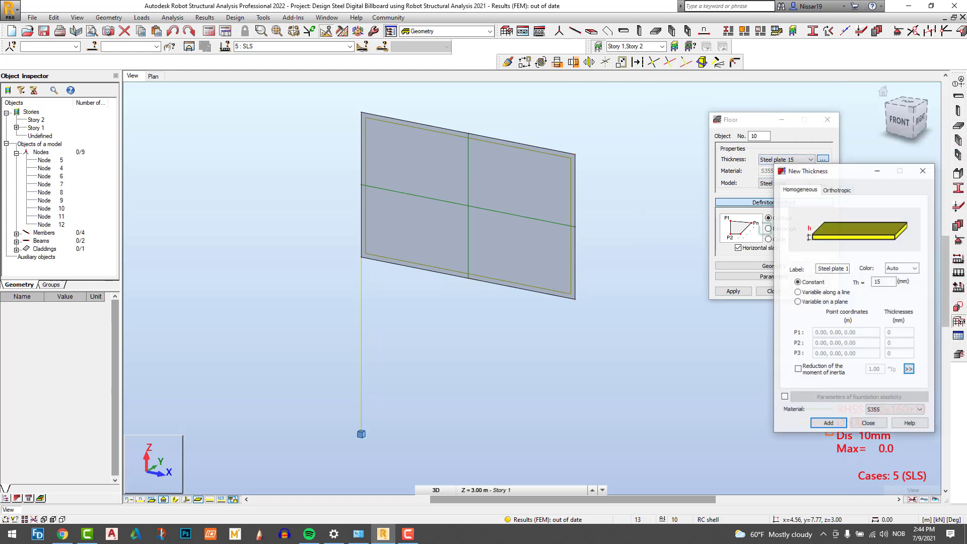
pyautogui.moveTo(891, 284); pyautogui.dragTo(840, 275)
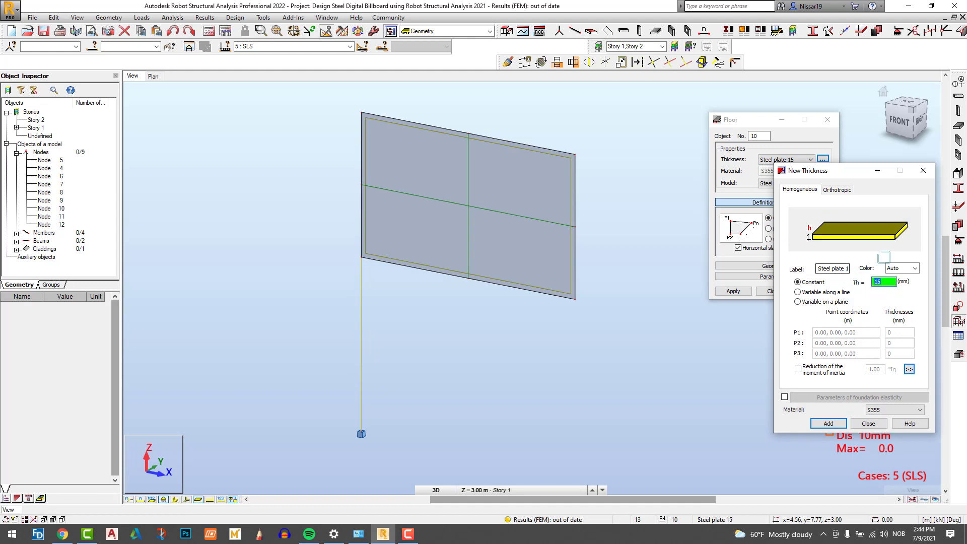
pyautogui.click(923, 171)
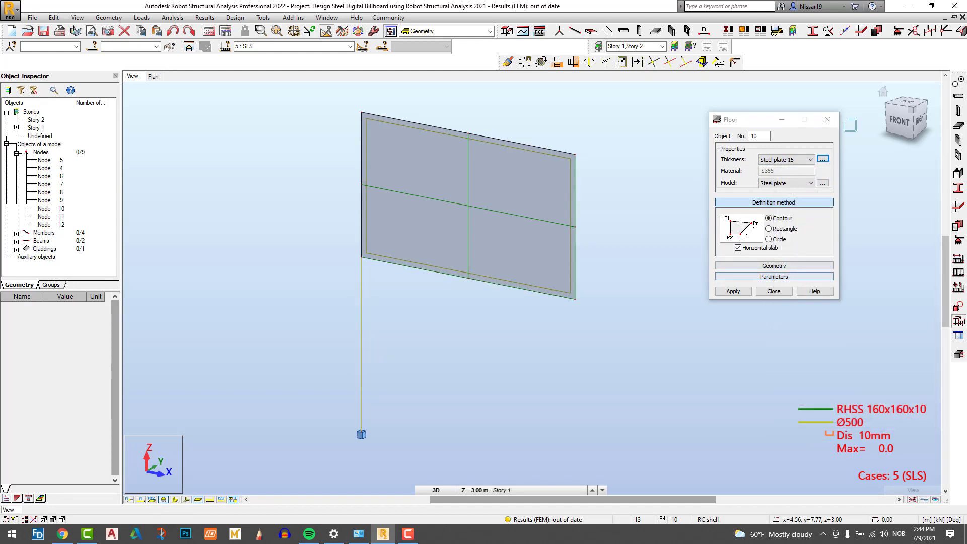
pyautogui.click(827, 120)
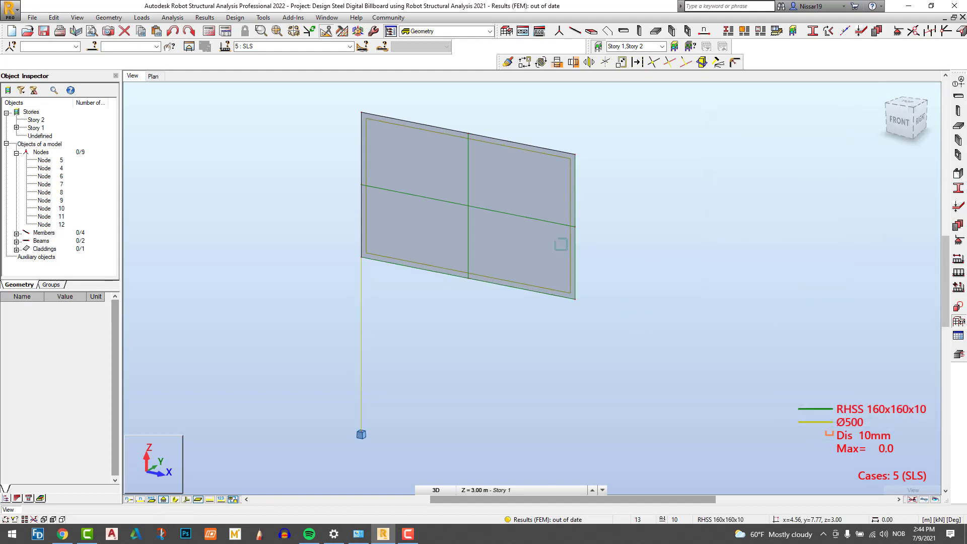
# Assign the Steel plate 15 thickness to the billboard's cladding surface.
pyautogui.moveTo(646, 331); pyautogui.dragTo(458, 114)
pyautogui.click(958, 207)
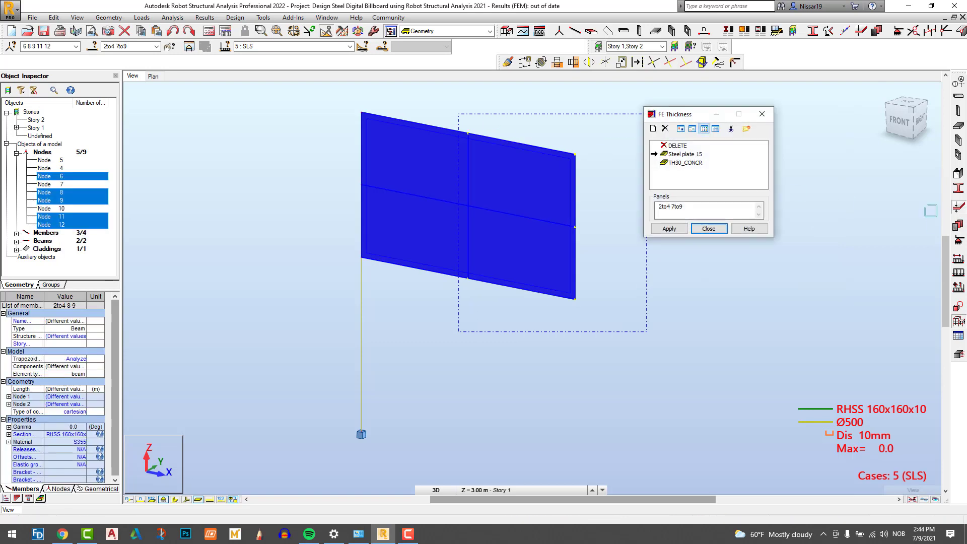
pyautogui.click(688, 154)
pyautogui.click(669, 228)
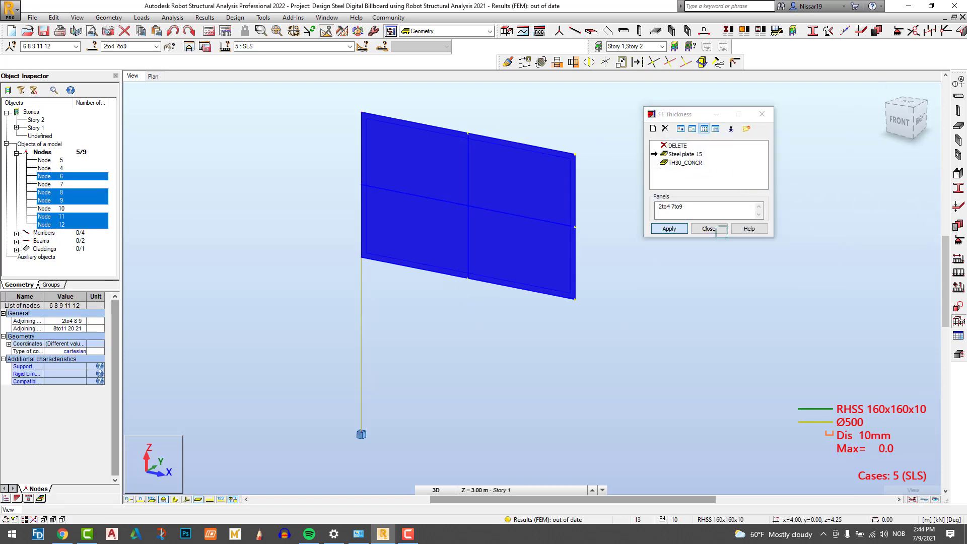
pyautogui.click(708, 229)
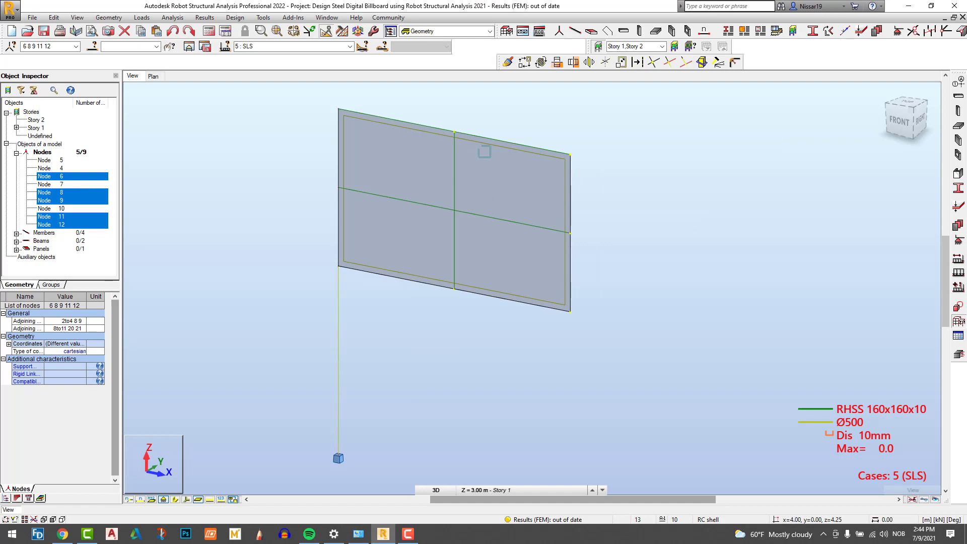
# Recalculate the structure and choose the SLS combination as the active load case.
pyautogui.click(225, 31)
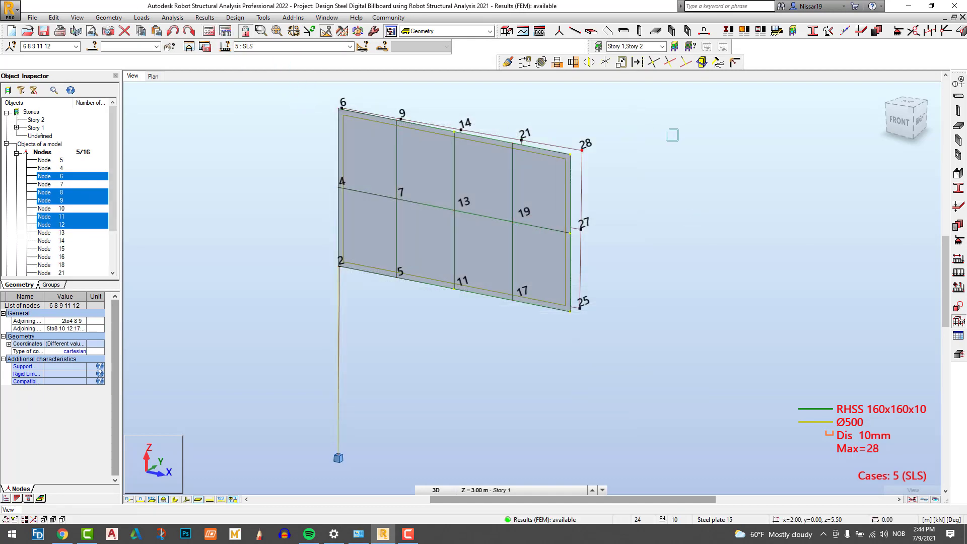
pyautogui.scroll(-1, 673, 176)
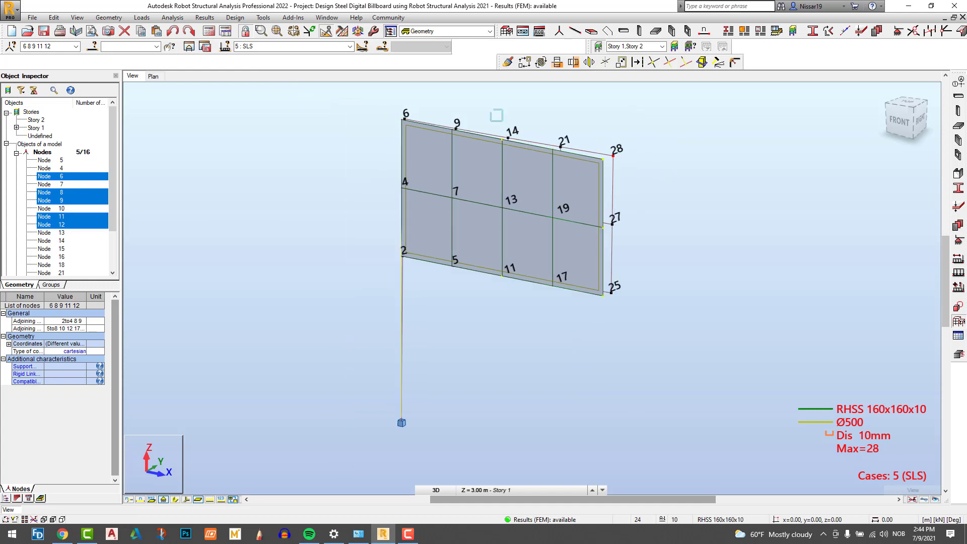
pyautogui.click(349, 46)
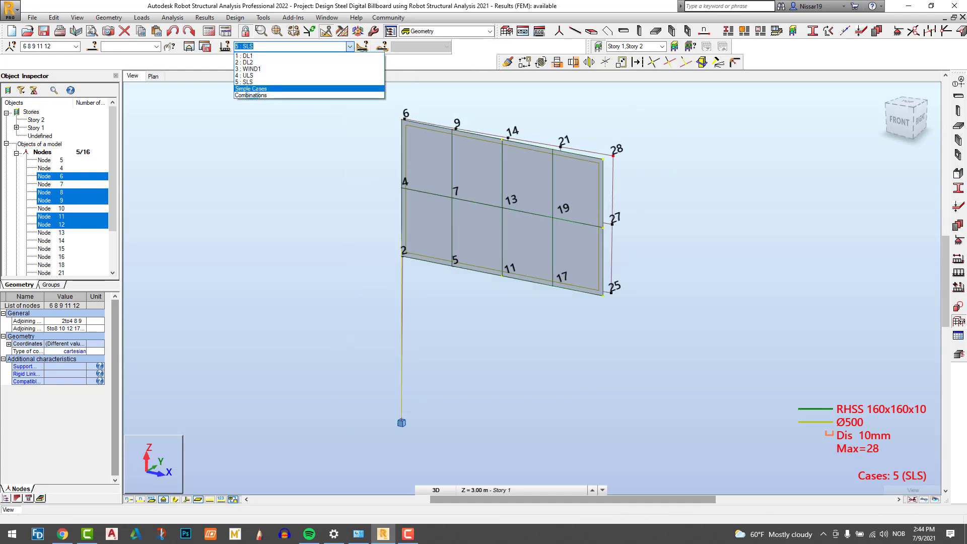
pyautogui.click(261, 85)
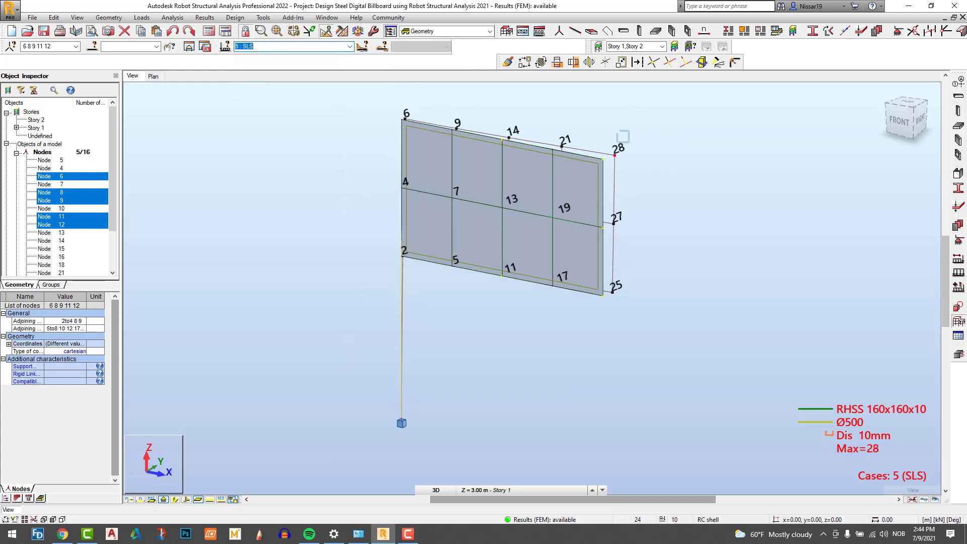
# Select the billboard panel to check its assigned thickness and other properties.
pyautogui.scroll(1, 623, 136)
pyautogui.click(579, 212)
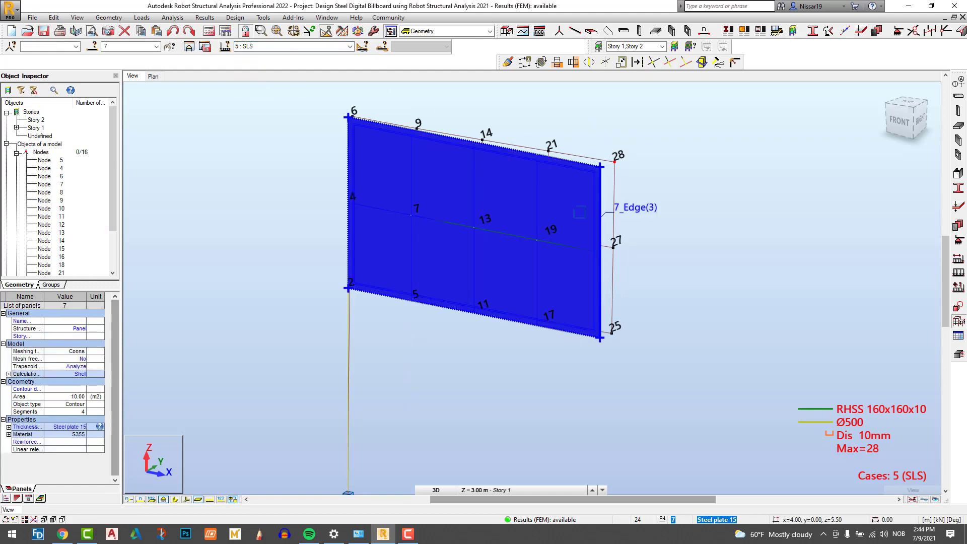
pyautogui.click(221, 351)
pyautogui.scroll(-1, 476, 275)
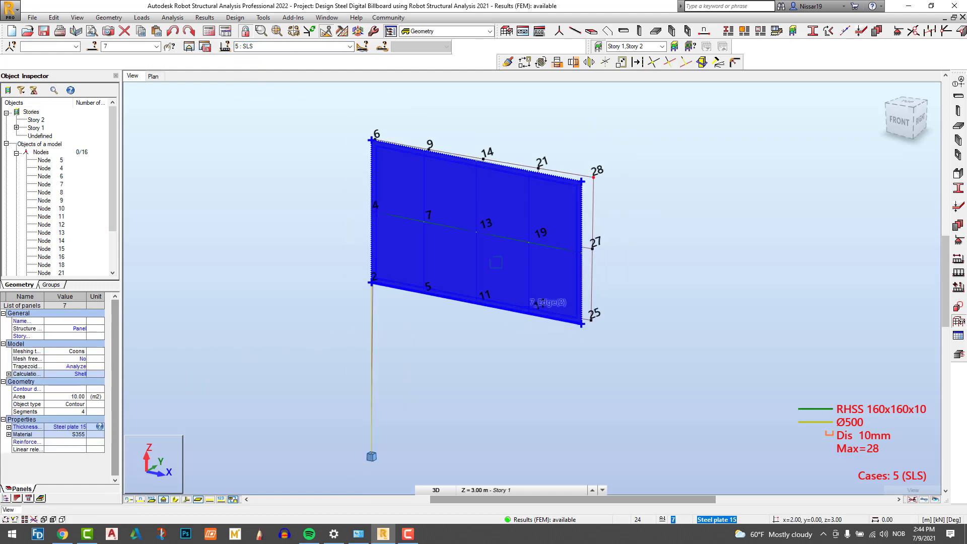
# Examine the deformation values across the billboard panel for the SLS combination.
pyautogui.scroll(1, 548, 196)
pyautogui.scroll(-1, 556, 197)
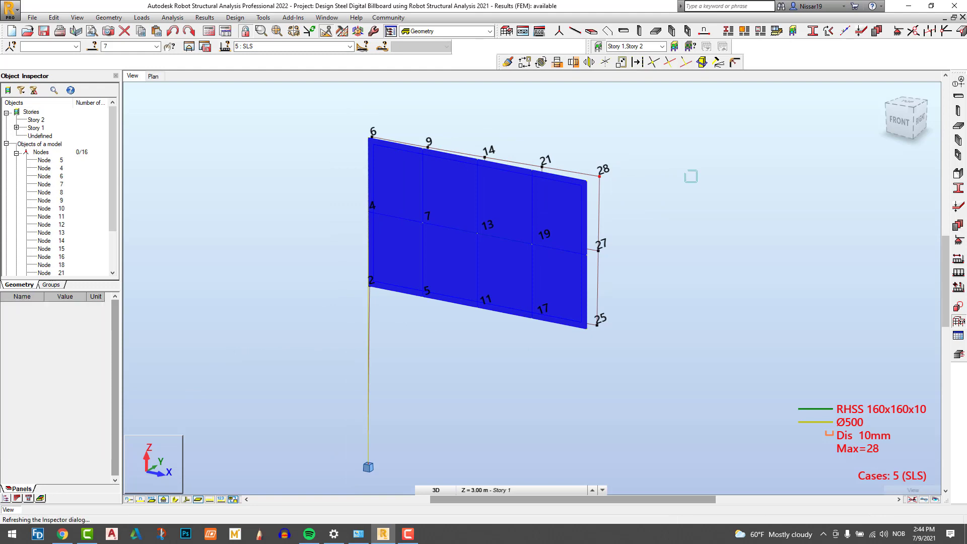
pyautogui.scroll(-1, 691, 176)
pyautogui.scroll(1, 599, 167)
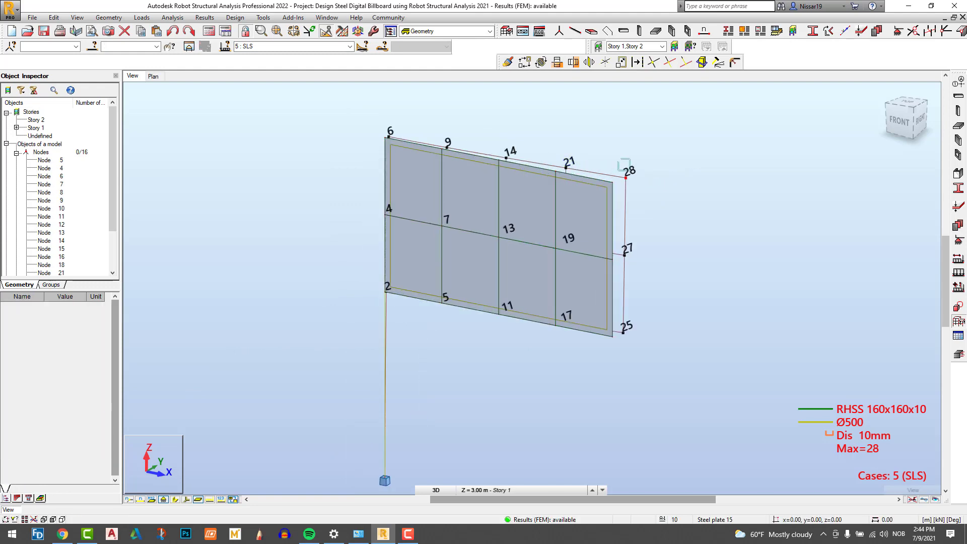
pyautogui.scroll(1, 625, 166)
pyautogui.scroll(-1, 683, 162)
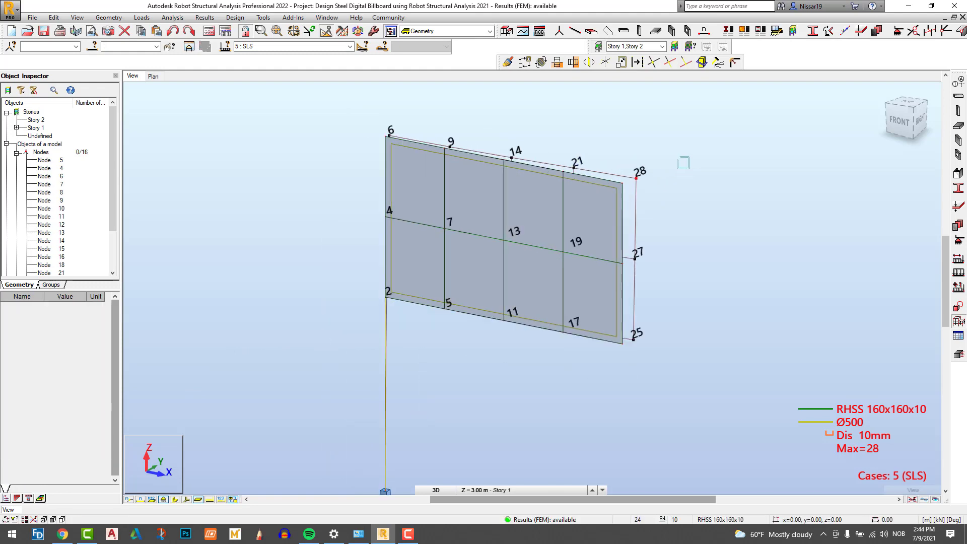
pyautogui.scroll(1, 678, 170)
pyautogui.scroll(-1, 667, 163)
pyautogui.moveTo(700, 199); pyautogui.dragTo(685, 167, button='middle')
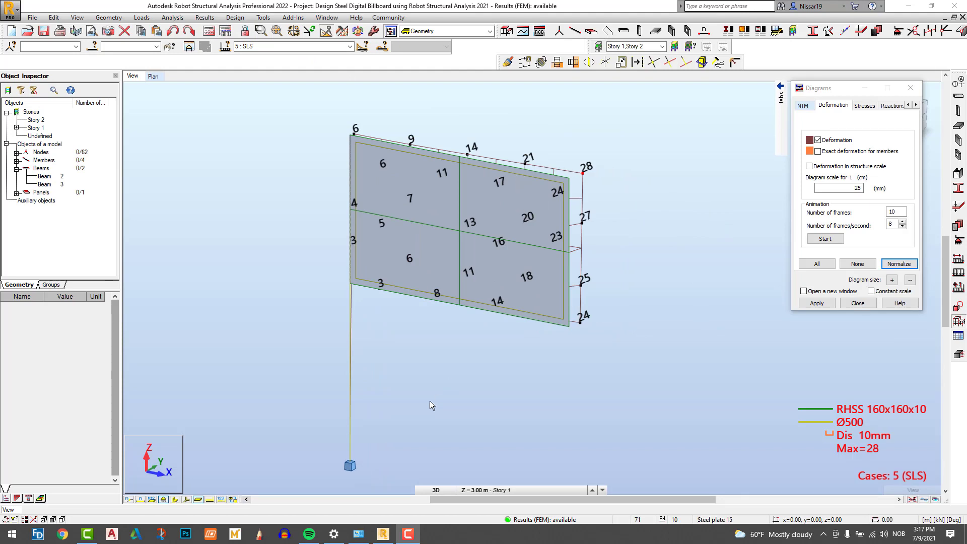
# Show all deformation labels and the section shapes, and assign the RHSS 200x200x12.5 section to all beam-type members of the billboard frame.
pyautogui.click(221, 499)
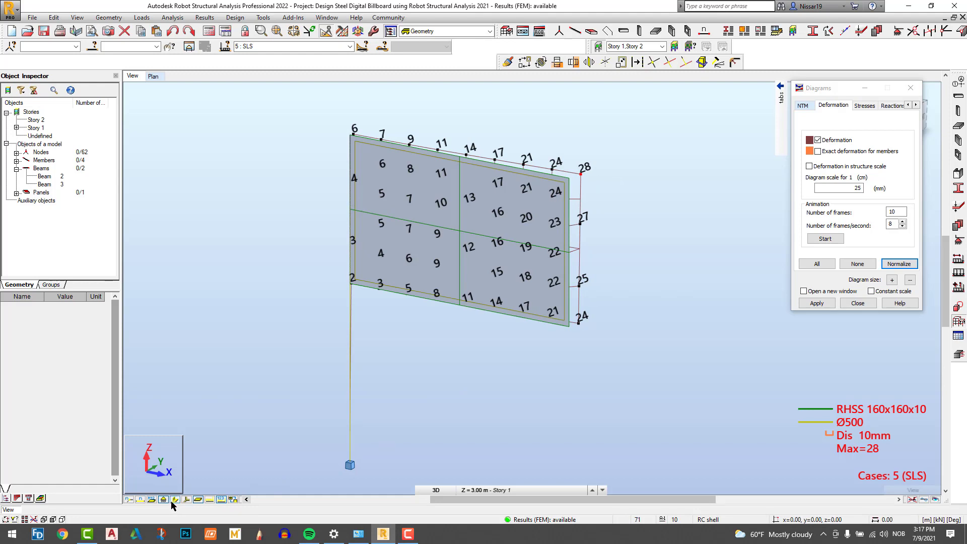
pyautogui.click(173, 500)
pyautogui.rightClick(490, 166)
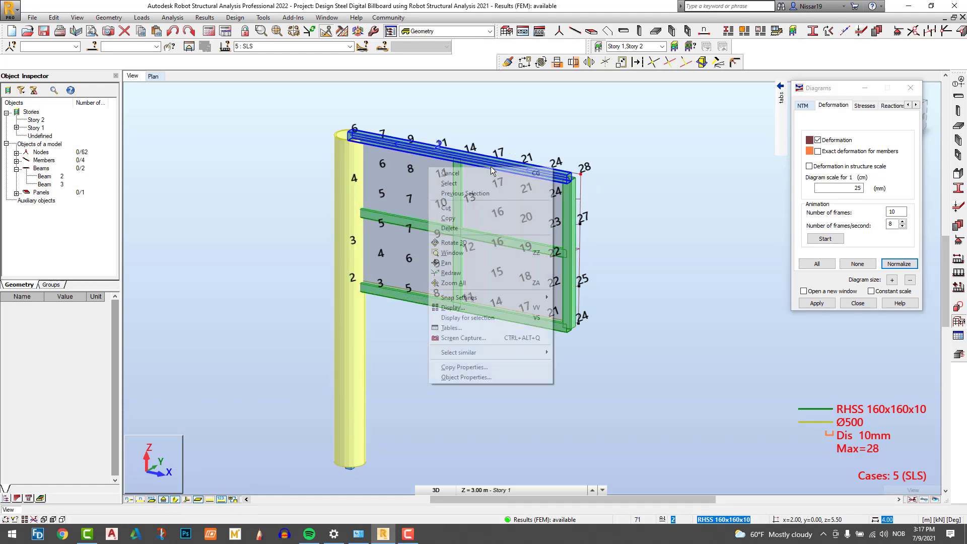
pyautogui.moveTo(532, 354)
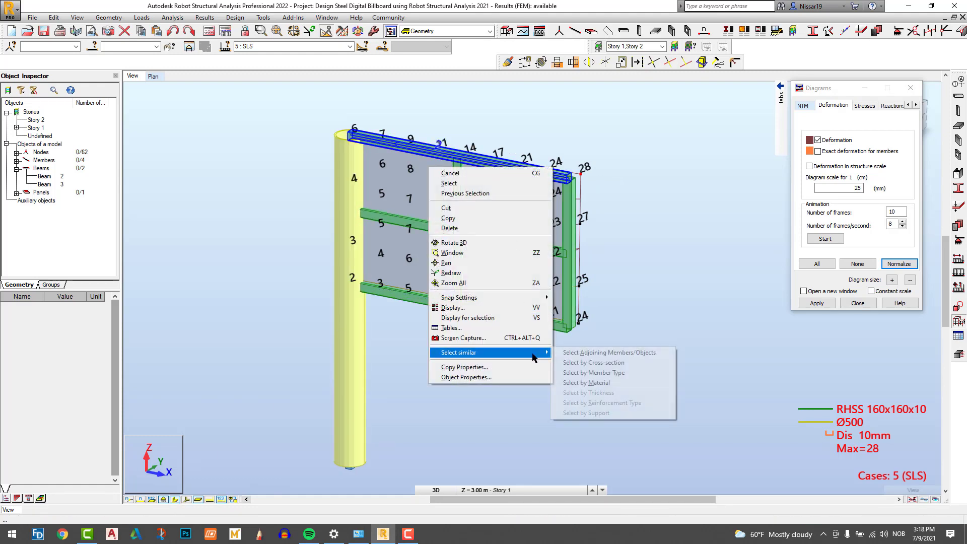
pyautogui.click(620, 373)
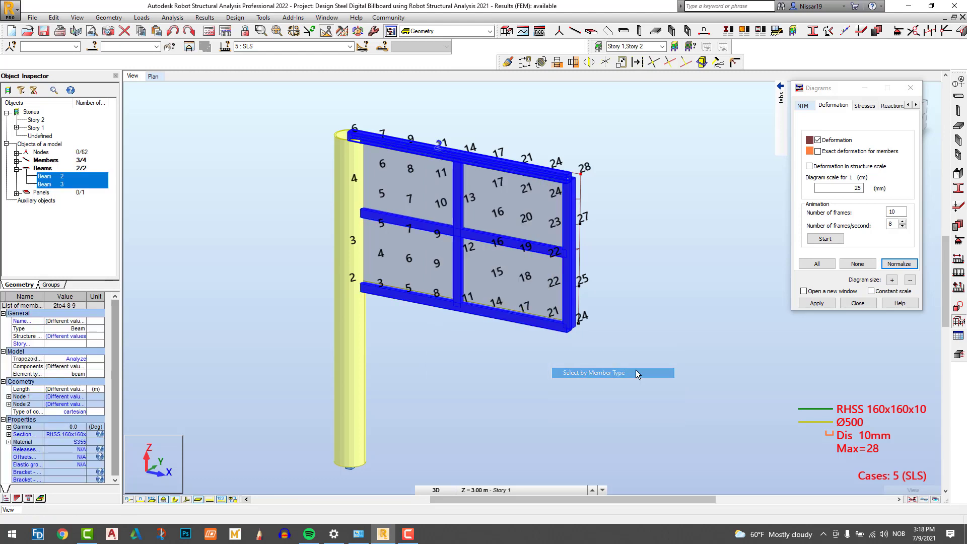
pyautogui.click(83, 437)
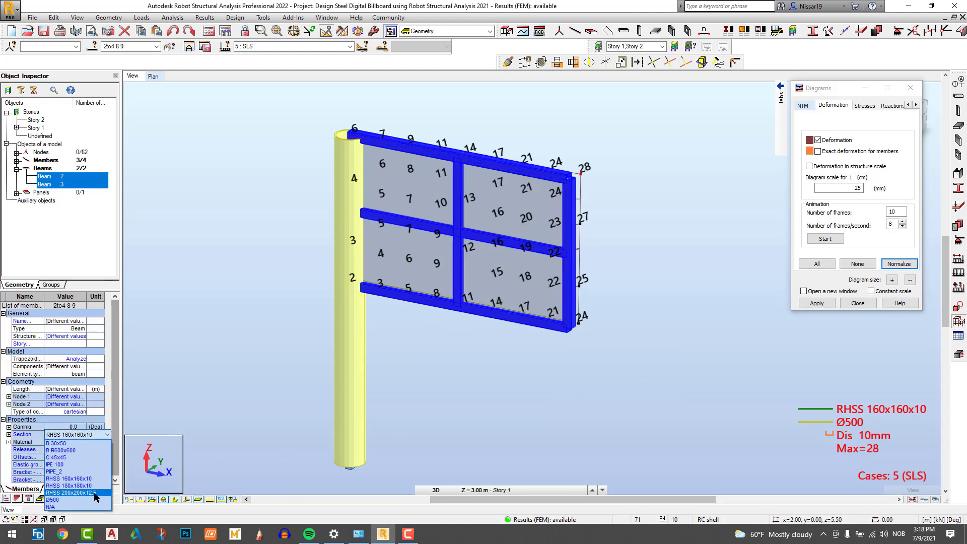
pyautogui.click(70, 493)
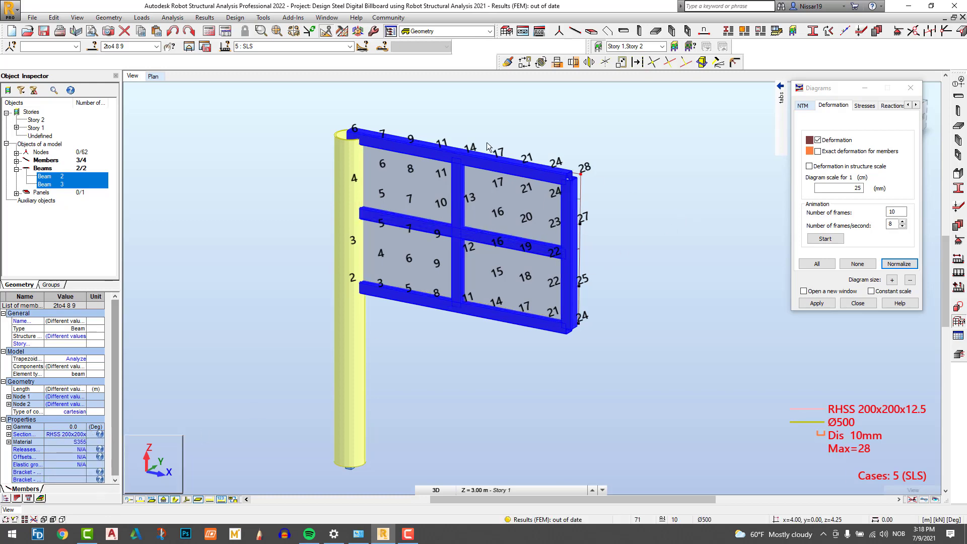
# Recalculate the structure and hide the section shapes to review the SLS deformation values.
pyautogui.click(226, 33)
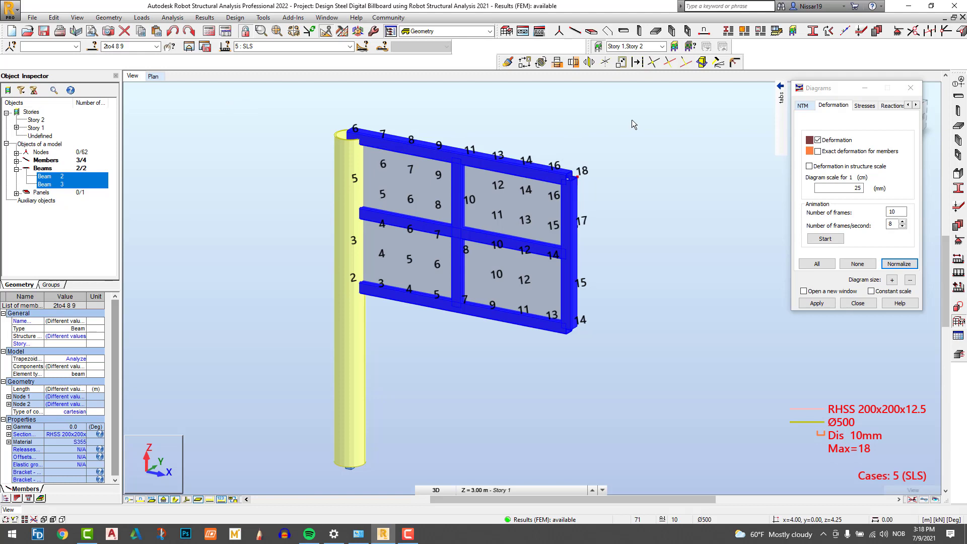
pyautogui.click(628, 149)
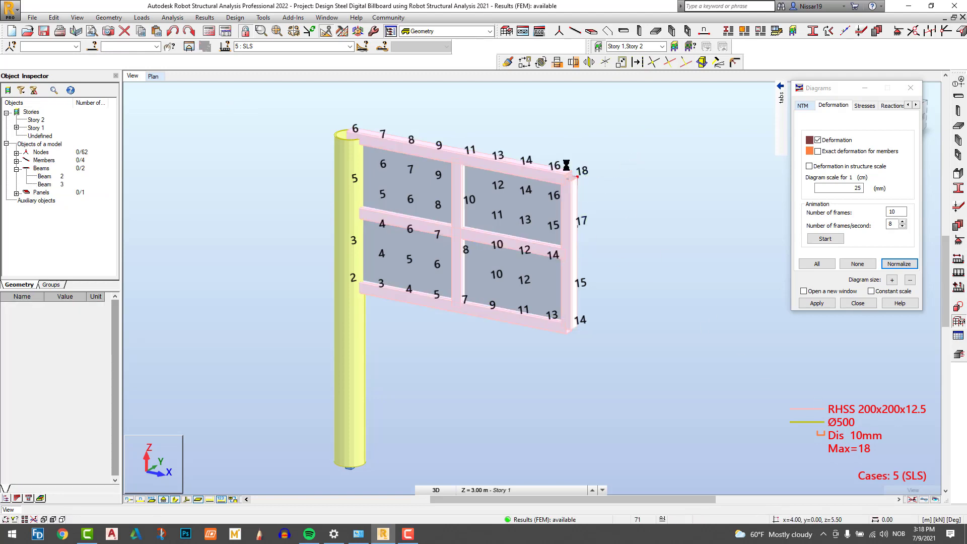
pyautogui.click(176, 499)
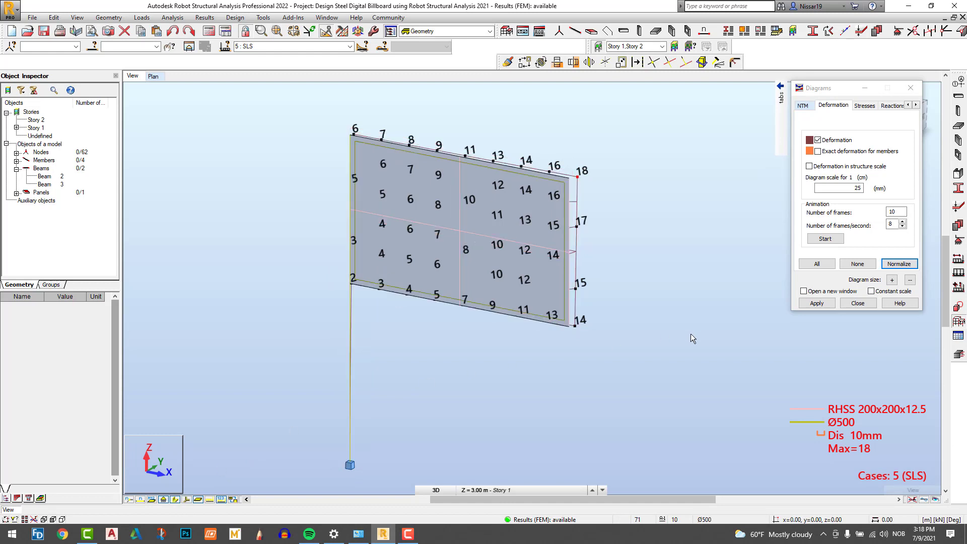
pyautogui.scroll(1, 691, 332)
pyautogui.scroll(-2, 691, 330)
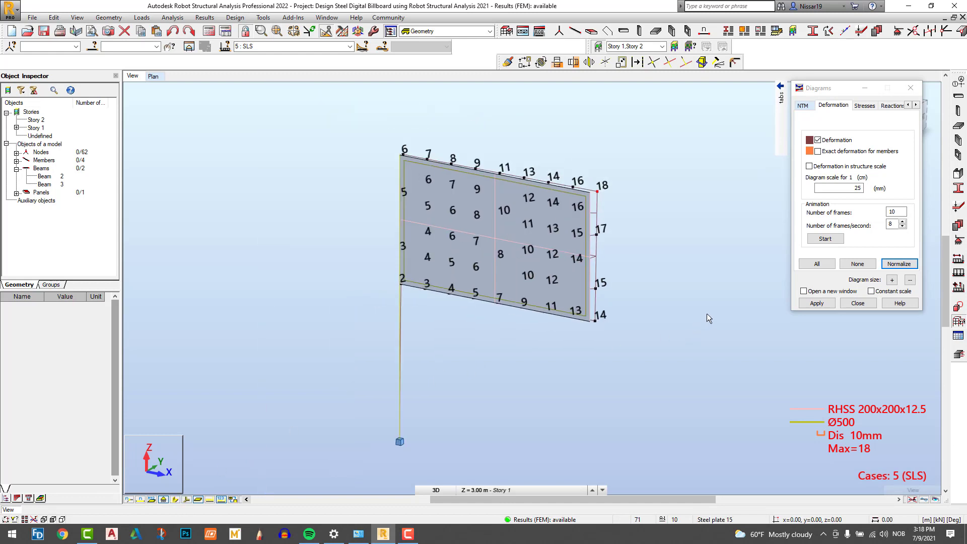
# Play the animation of the SLS deformation, and turn off the deformation diagram.
pyautogui.click(817, 142)
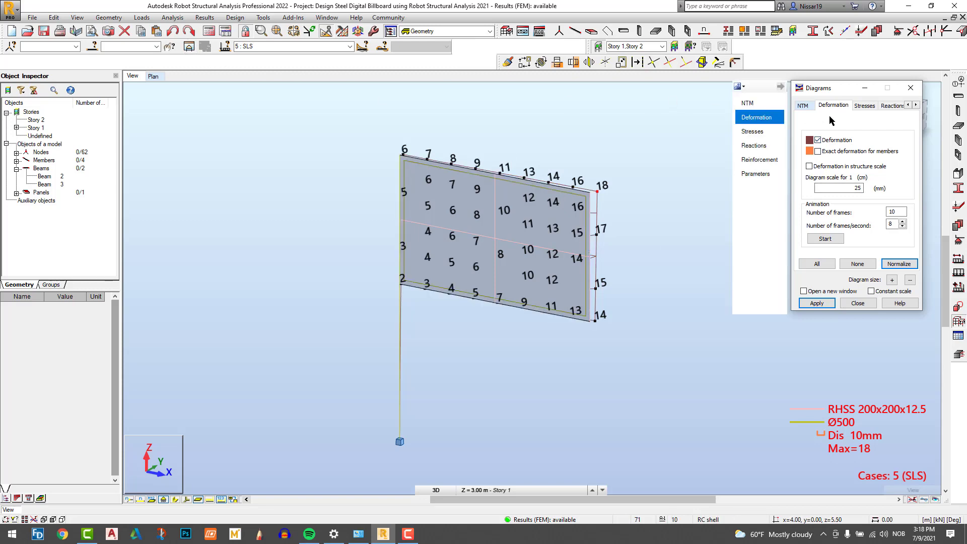
pyautogui.click(825, 238)
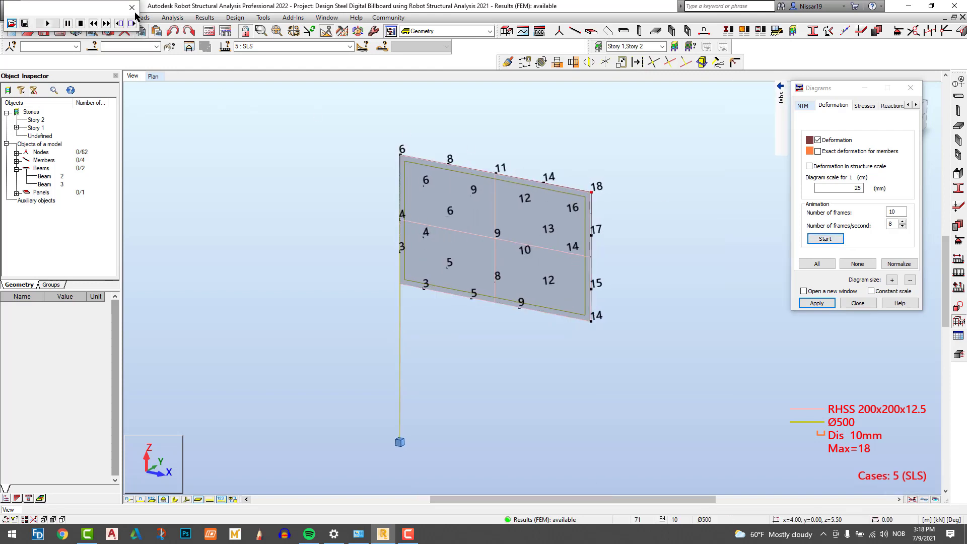
pyautogui.click(818, 140)
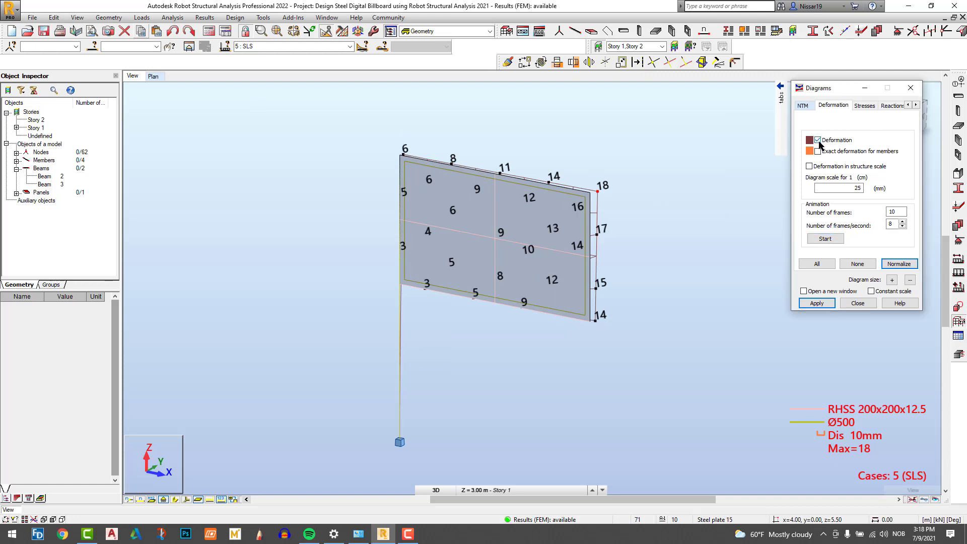
pyautogui.click(816, 303)
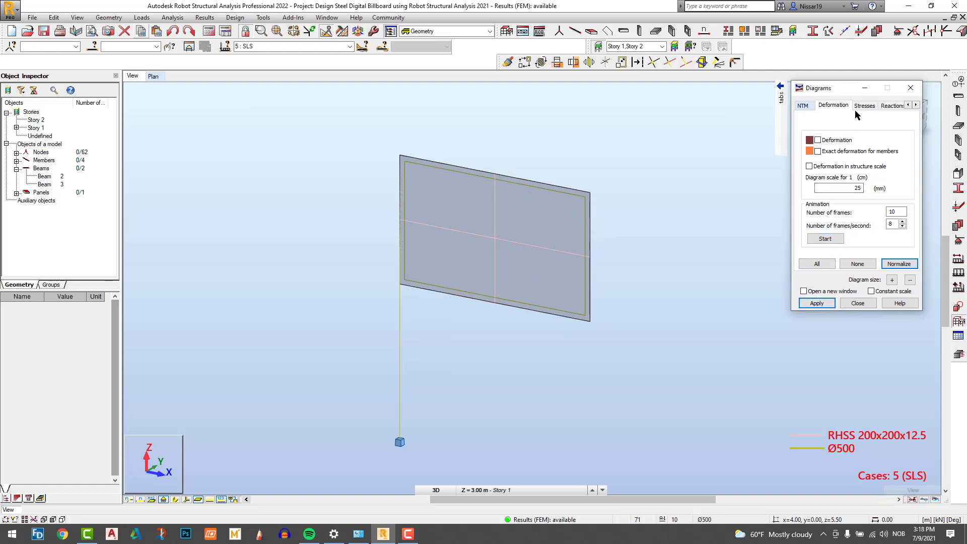
# Display all reaction forces and moments at the column's base support.
pyautogui.click(804, 106)
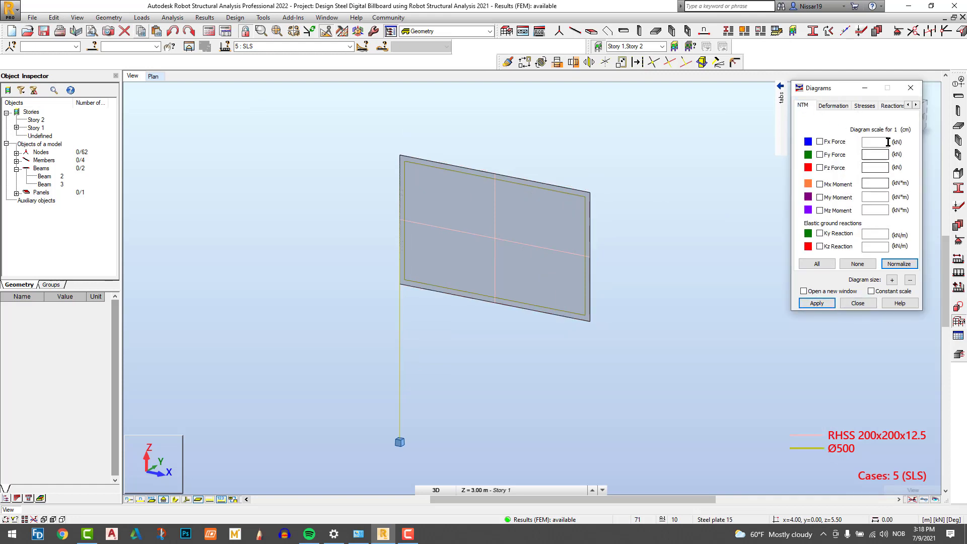
pyautogui.click(890, 107)
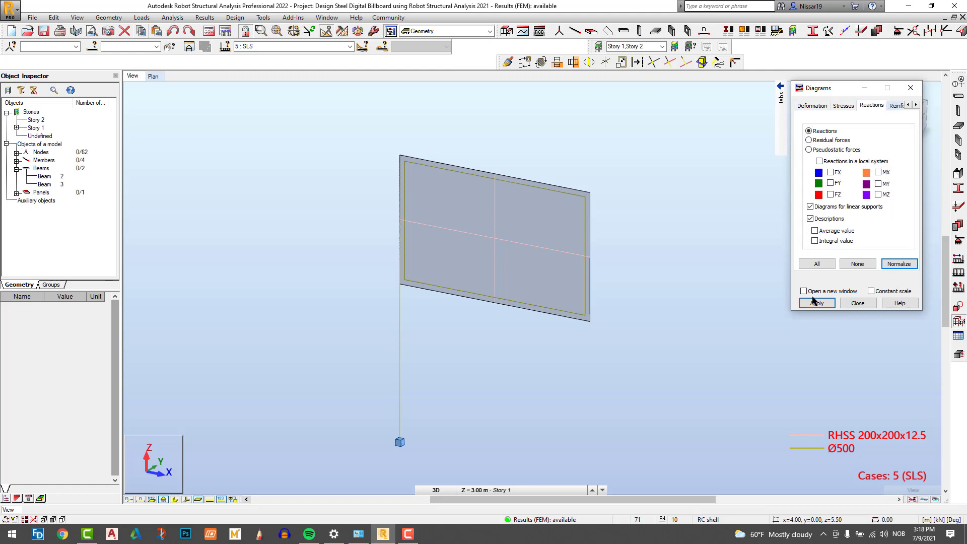
pyautogui.click(819, 264)
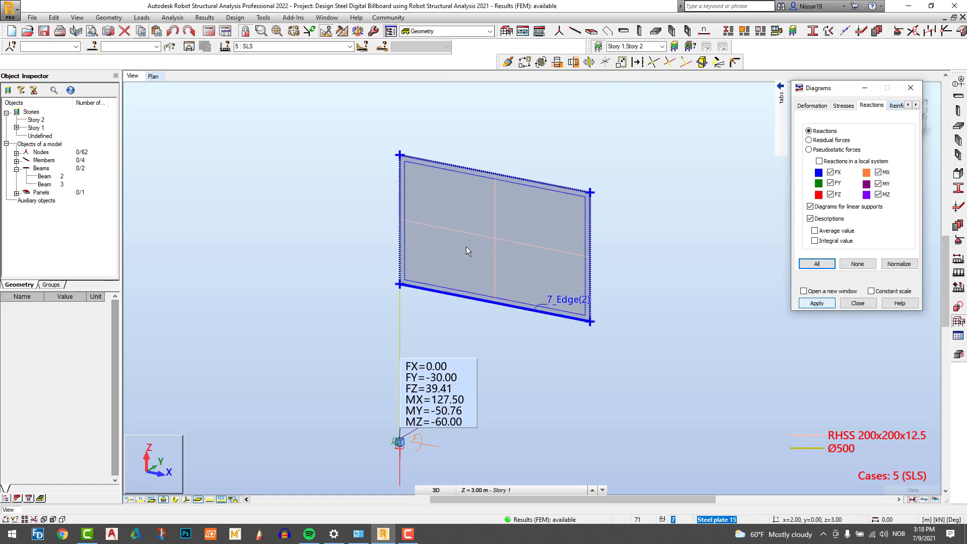
pyautogui.scroll(3, 439, 406)
pyautogui.scroll(-3, 437, 399)
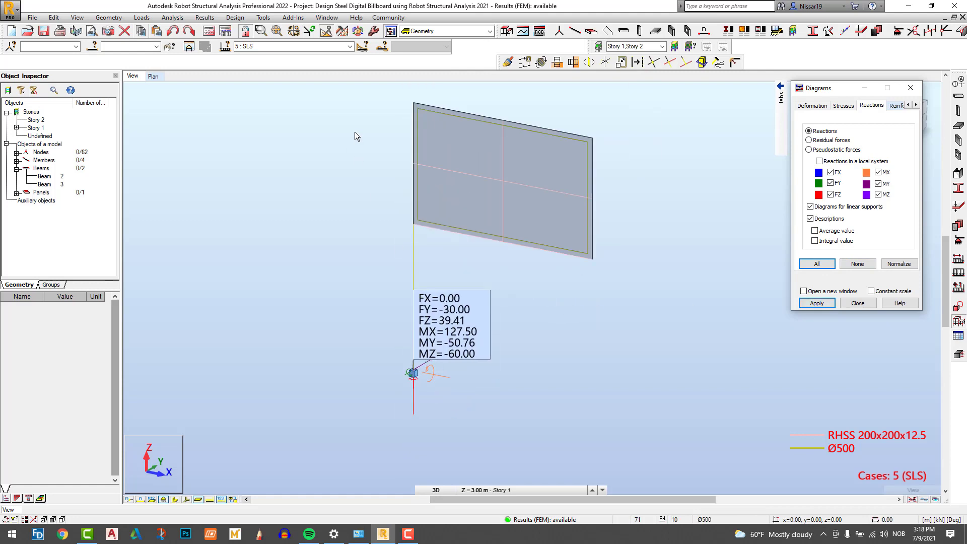
# Switch the active load case to the ULS combination to view its support reactions.
pyautogui.click(349, 47)
pyautogui.click(287, 75)
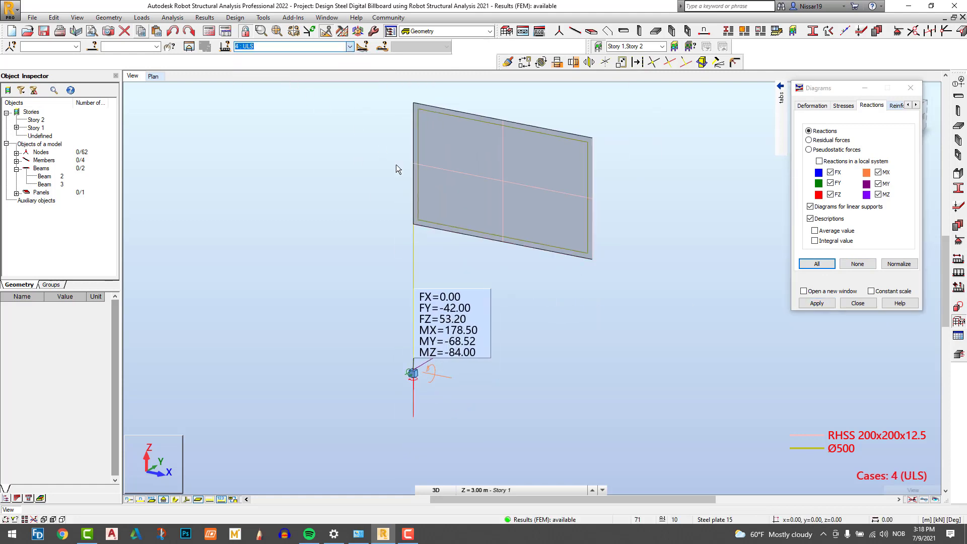
pyautogui.scroll(-1, 567, 371)
# Limit the displayed support reactions to FZ and MZ and inspect them at the column base.
pyautogui.click(830, 172)
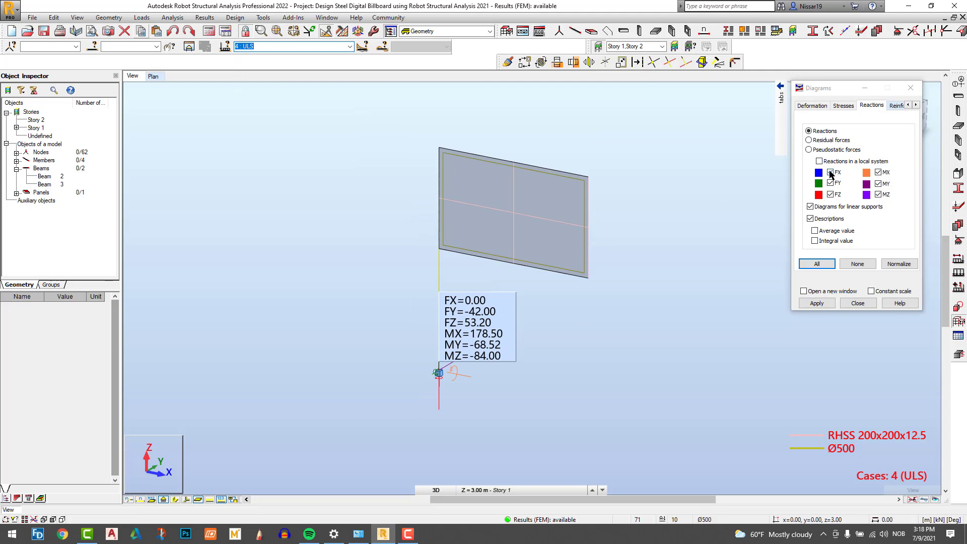
pyautogui.click(830, 183)
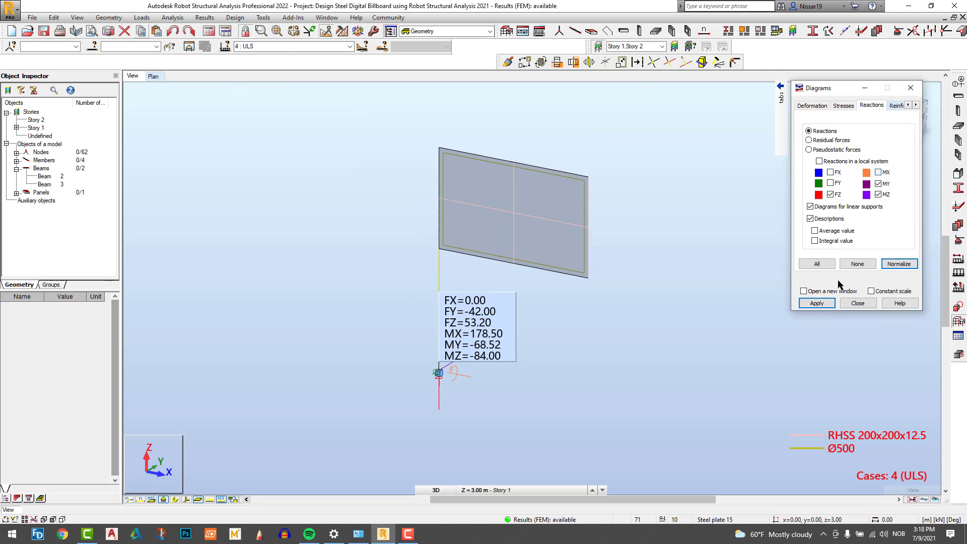
pyautogui.click(817, 303)
pyautogui.scroll(5, 439, 370)
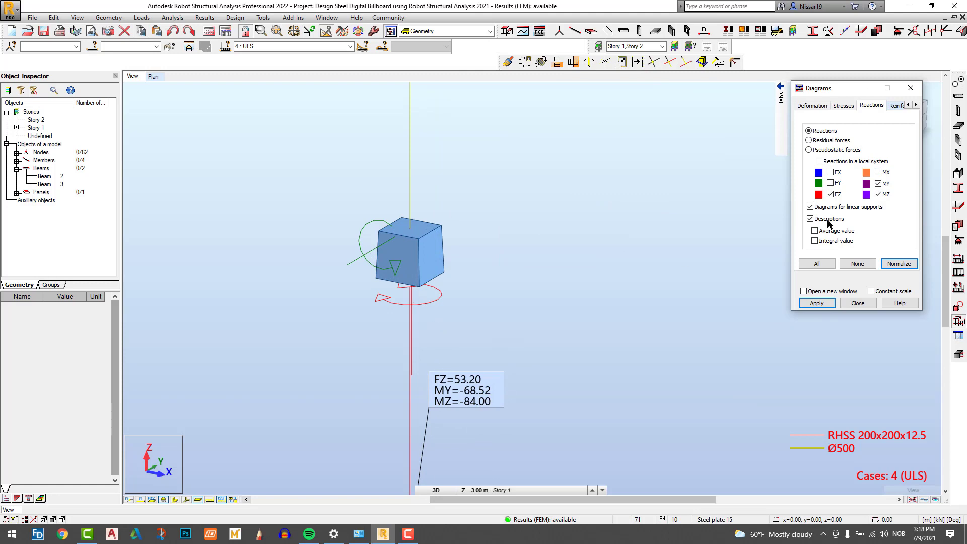
pyautogui.click(878, 184)
pyautogui.click(817, 303)
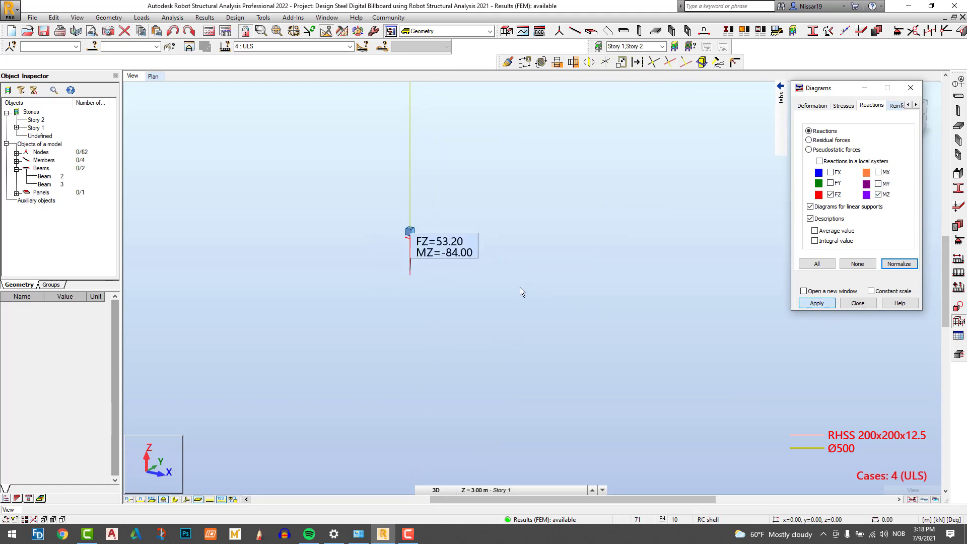
pyautogui.scroll(2, 424, 220)
pyautogui.scroll(-5, 464, 362)
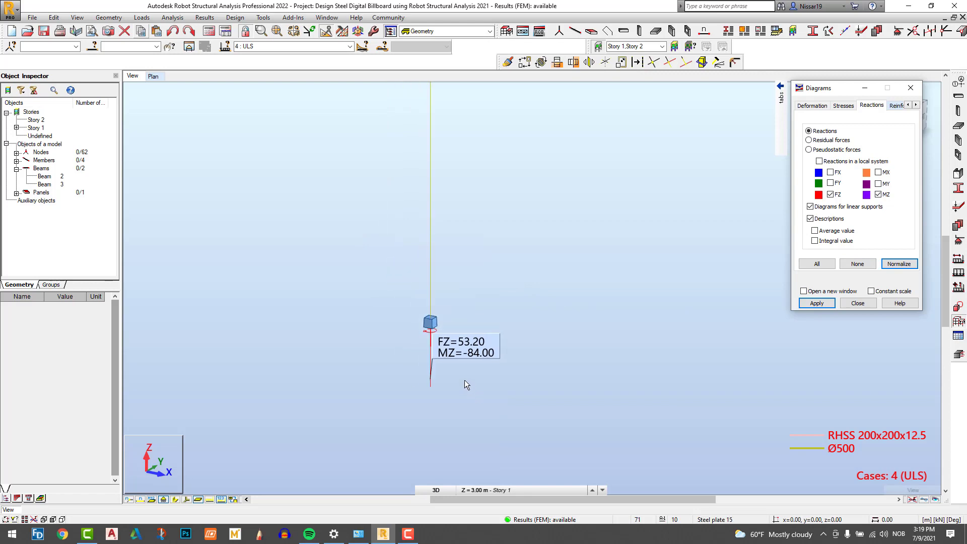
pyautogui.scroll(-2, 503, 314)
pyautogui.moveTo(504, 314); pyautogui.dragTo(471, 310, button='middle')
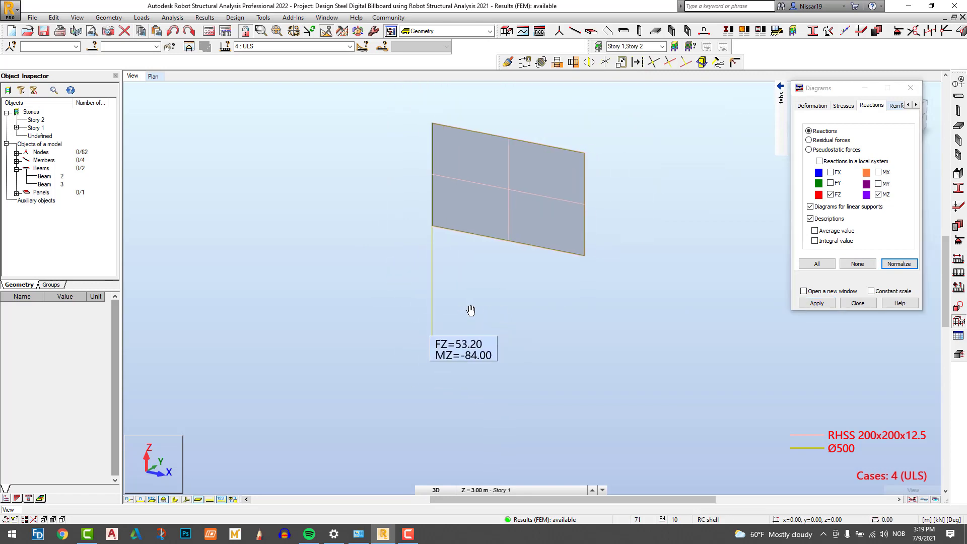
# Show only the FY and MY reactions and inspect their directions at the column base.
pyautogui.click(830, 194)
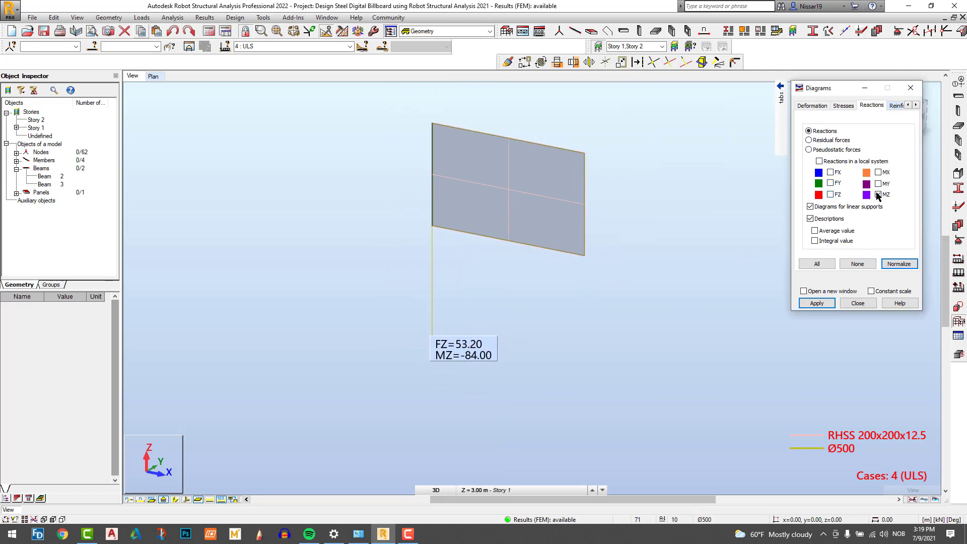
pyautogui.click(878, 194)
pyautogui.click(878, 184)
pyautogui.click(816, 303)
pyautogui.scroll(2, 427, 381)
pyautogui.scroll(3, 427, 376)
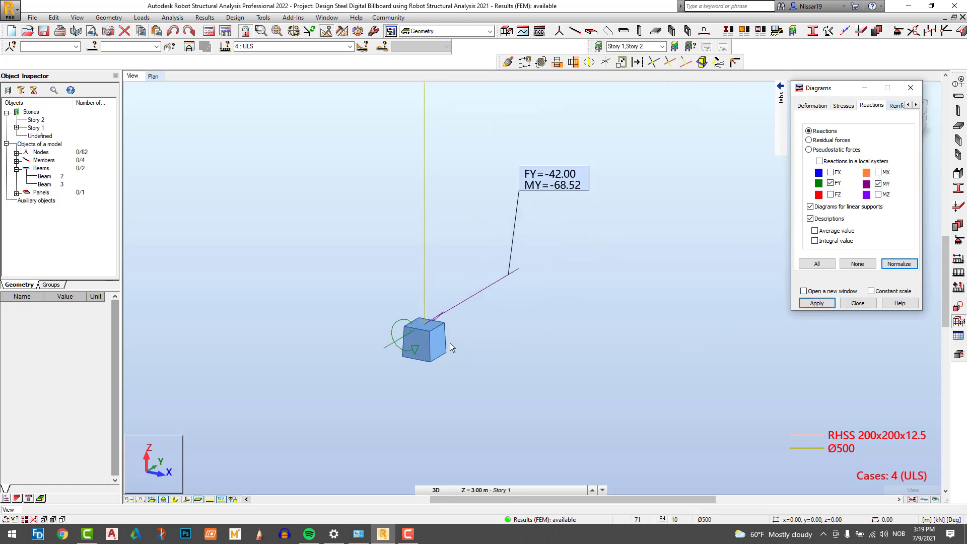
pyautogui.scroll(-5, 404, 389)
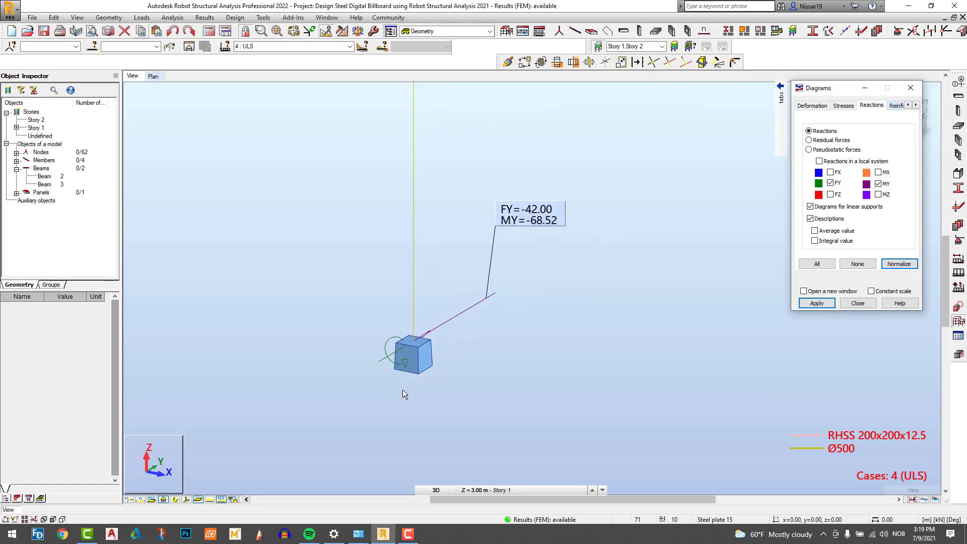
pyautogui.scroll(3, 412, 358)
pyautogui.scroll(-4, 412, 358)
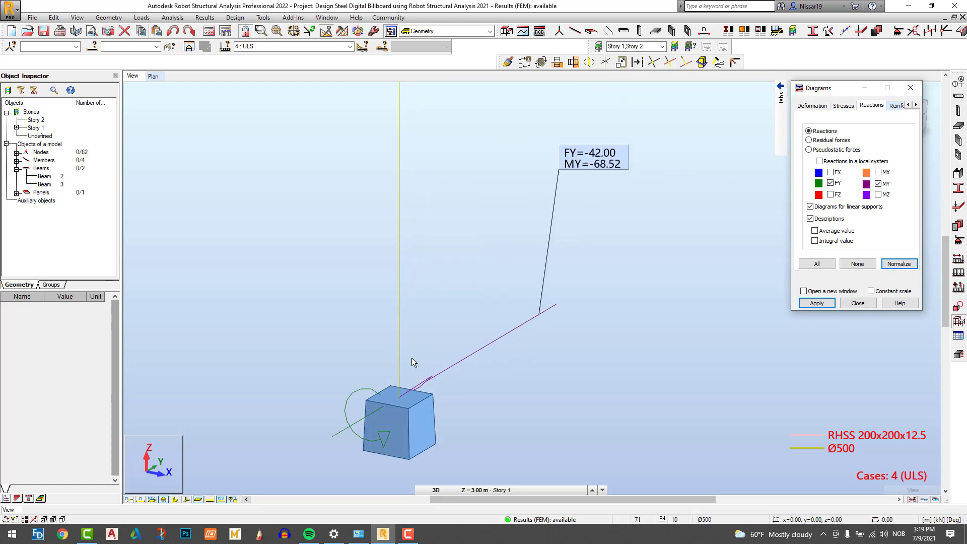
# Show only the FX and MX reactions at the column's base support.
pyautogui.click(830, 183)
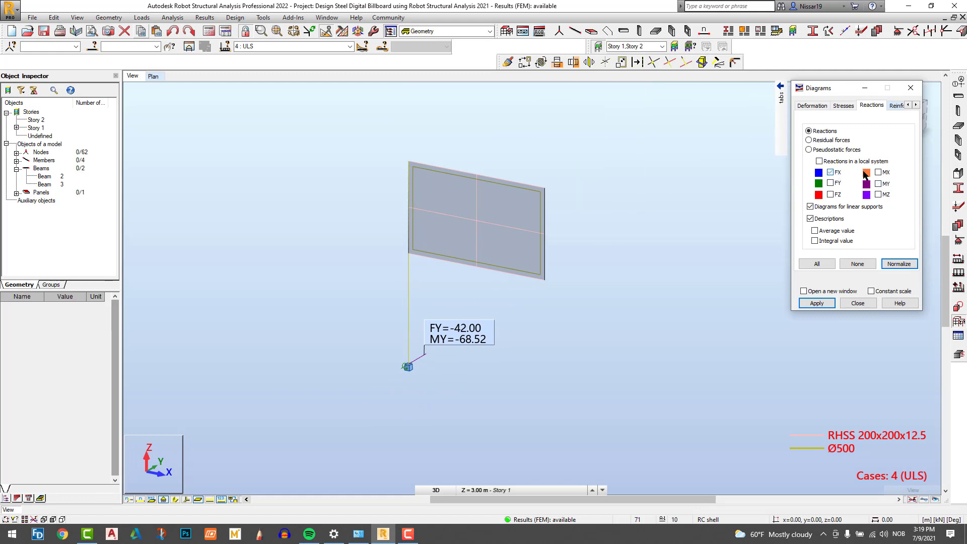
pyautogui.click(816, 303)
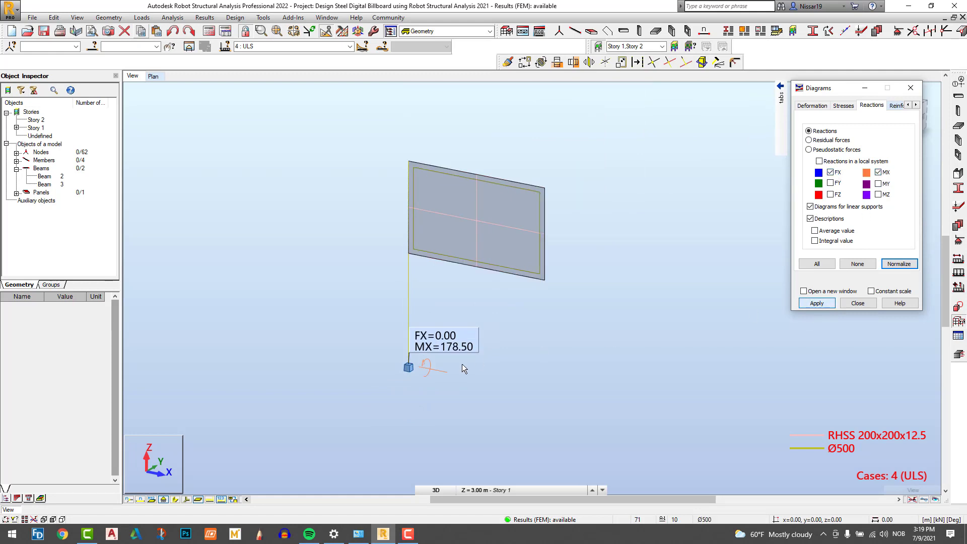
# Inspect the moment direction at the column base, then turn off all reaction components, their descriptions and the linear-support diagrams.
pyautogui.scroll(5, 407, 364)
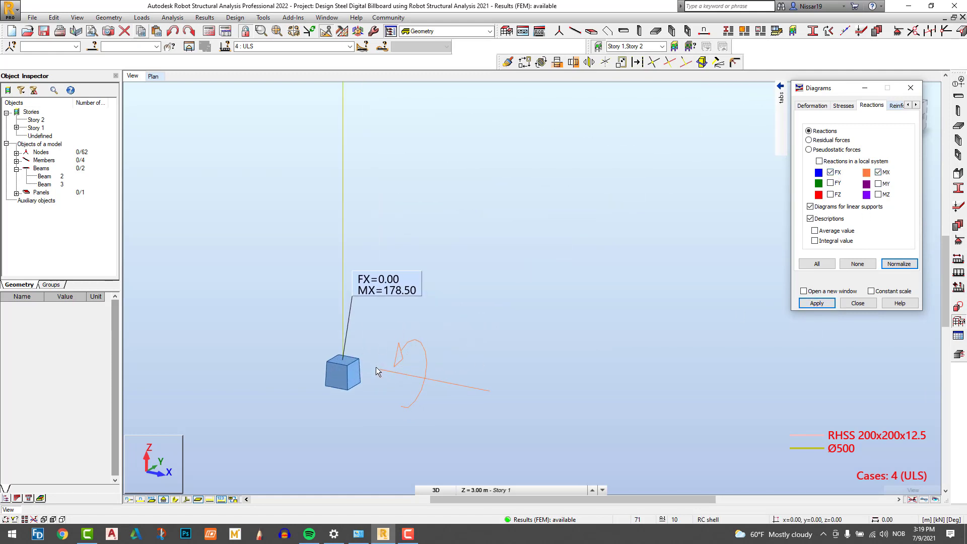
pyautogui.scroll(-5, 376, 367)
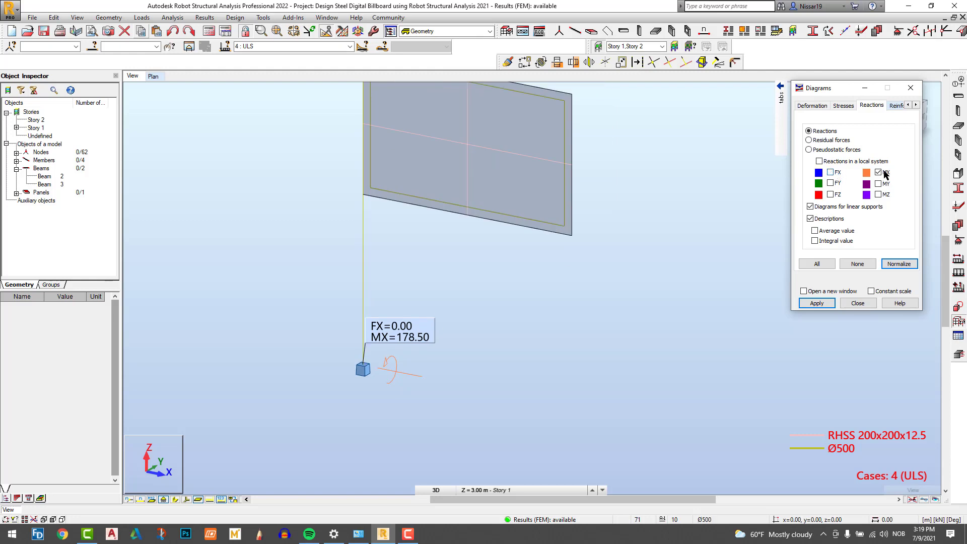
pyautogui.click(844, 267)
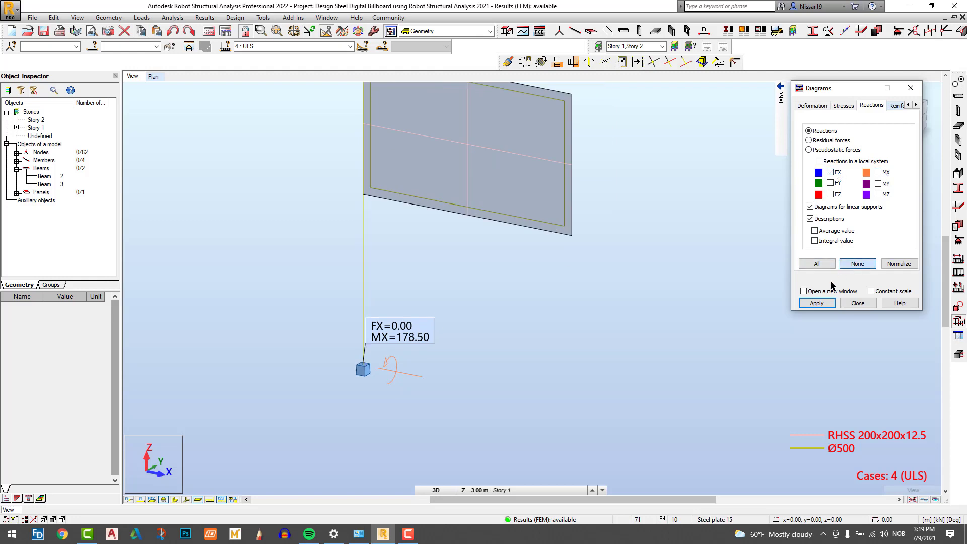
pyautogui.click(816, 303)
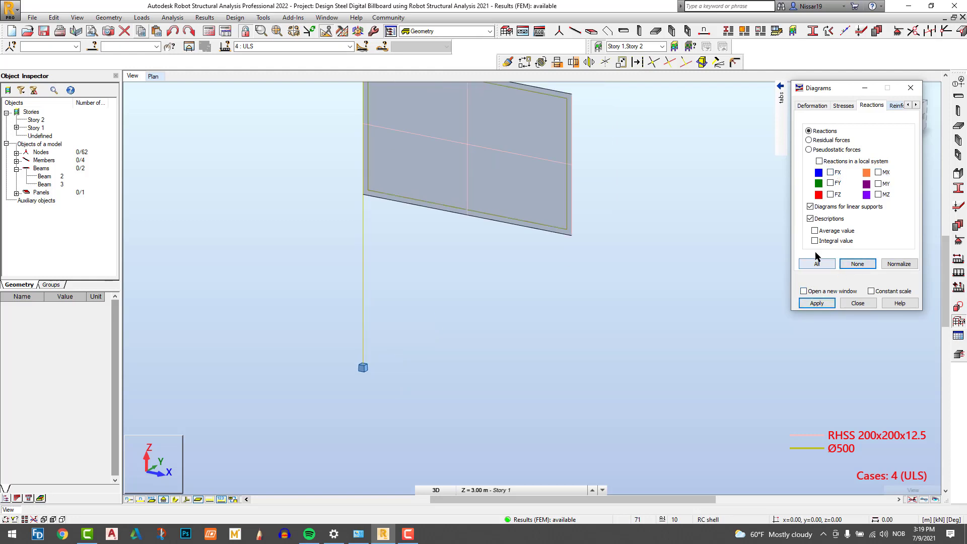
pyautogui.click(810, 218)
pyautogui.click(810, 206)
pyautogui.click(812, 305)
pyautogui.scroll(-5, 600, 345)
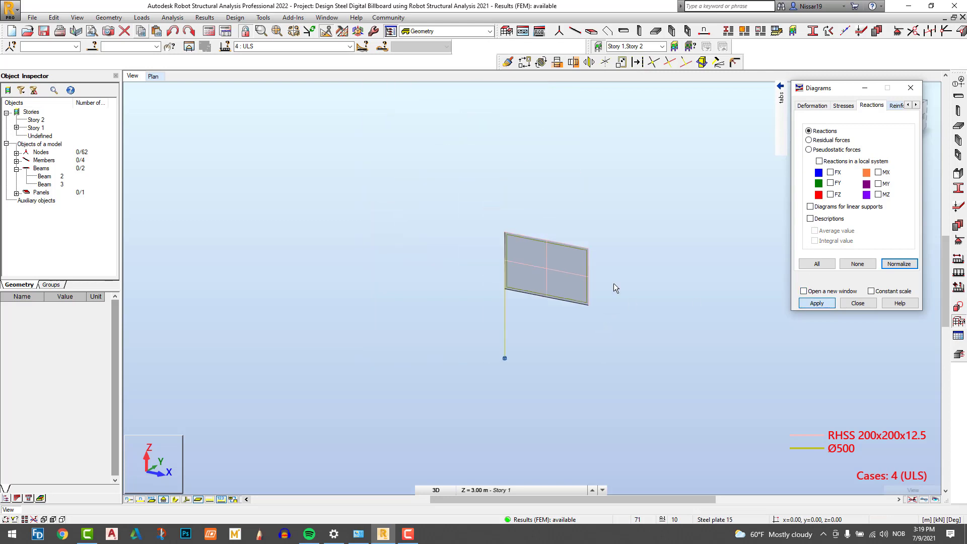
pyautogui.scroll(5, 613, 283)
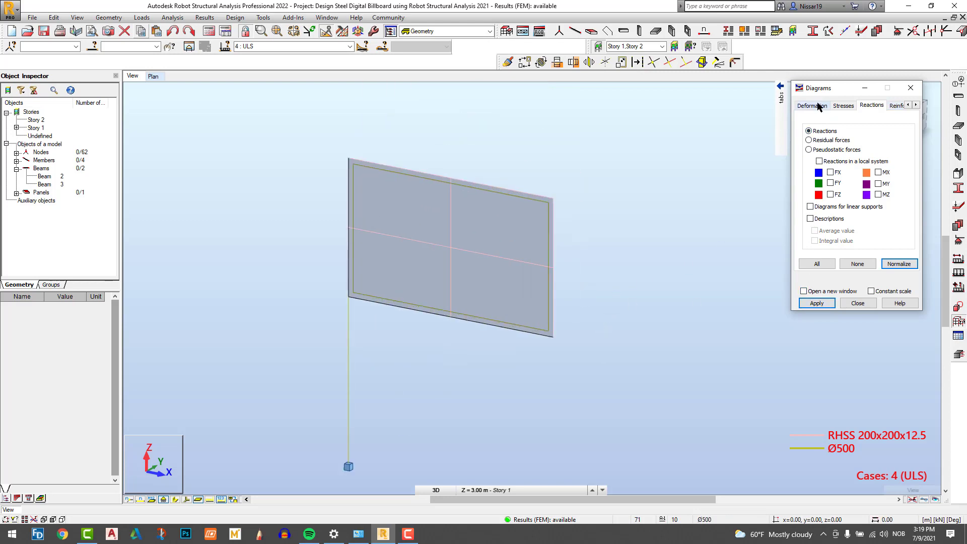
# Display the Fx, Fy and Fz member force diagrams one at a time for the ULS combination.
pyautogui.click(907, 105)
pyautogui.click(802, 106)
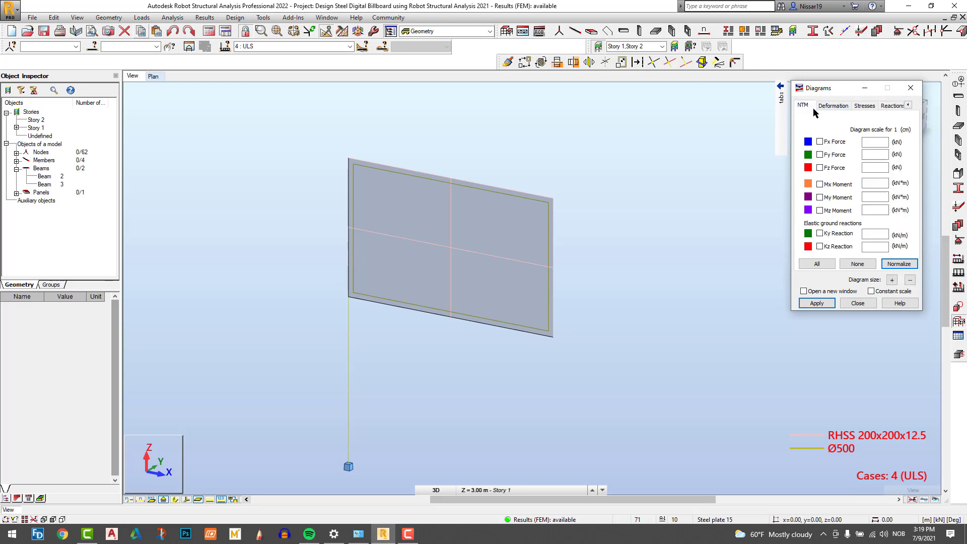
pyautogui.click(816, 304)
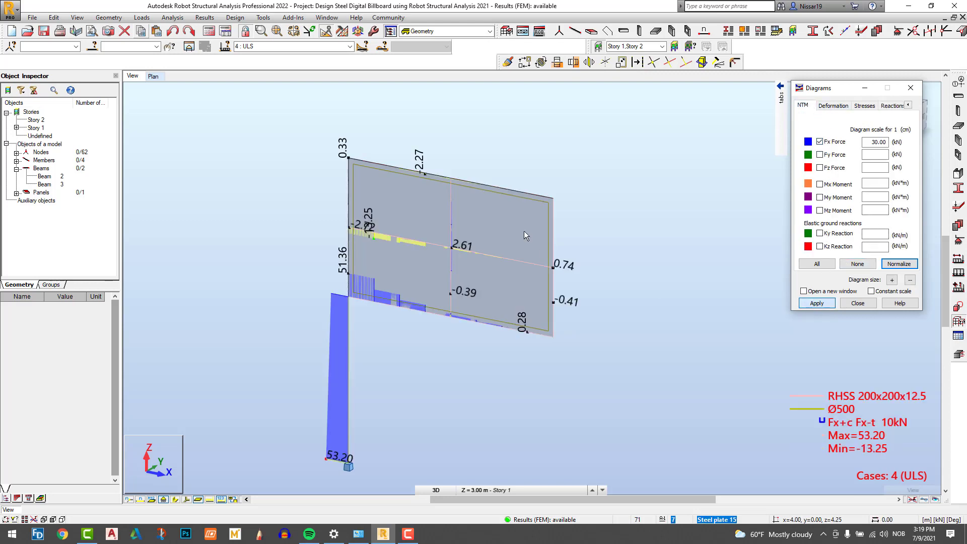
pyautogui.click(819, 154)
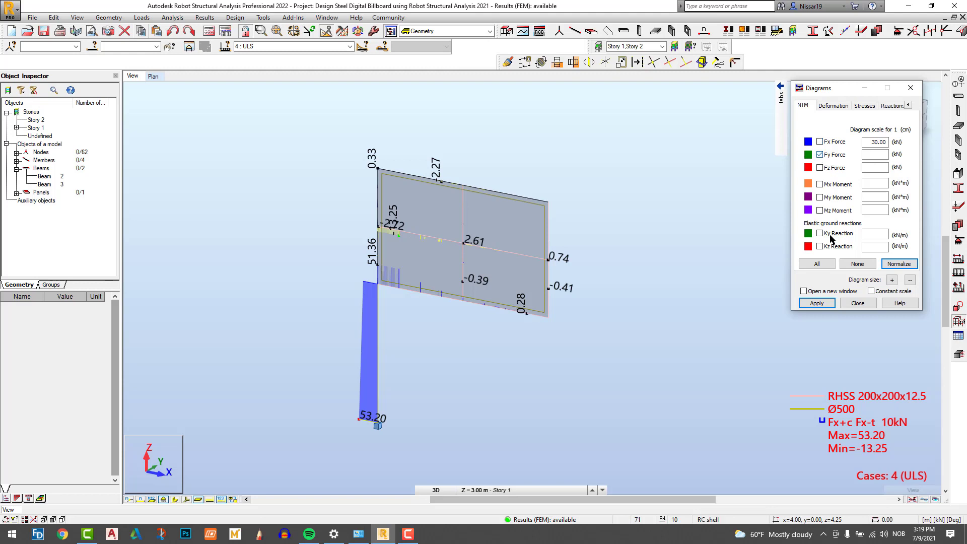
pyautogui.click(817, 304)
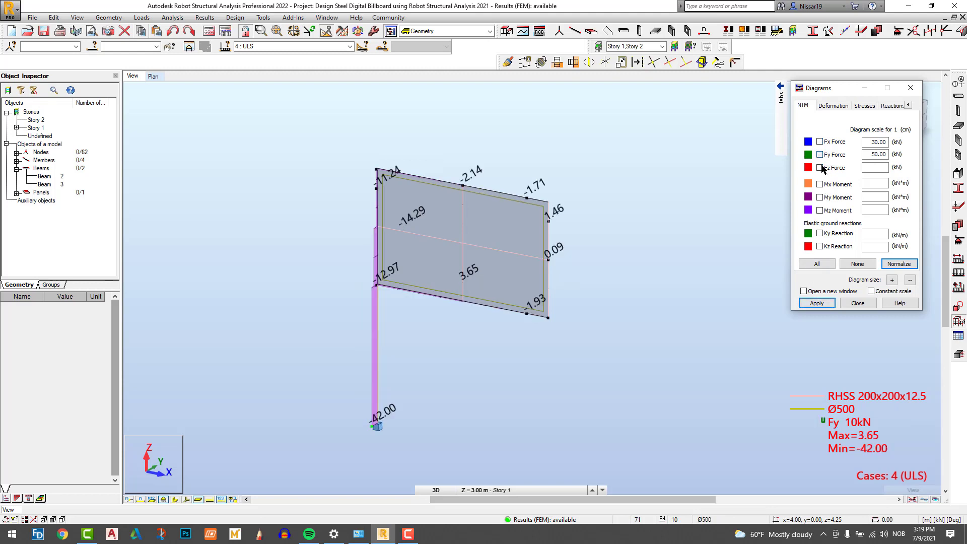
pyautogui.click(815, 304)
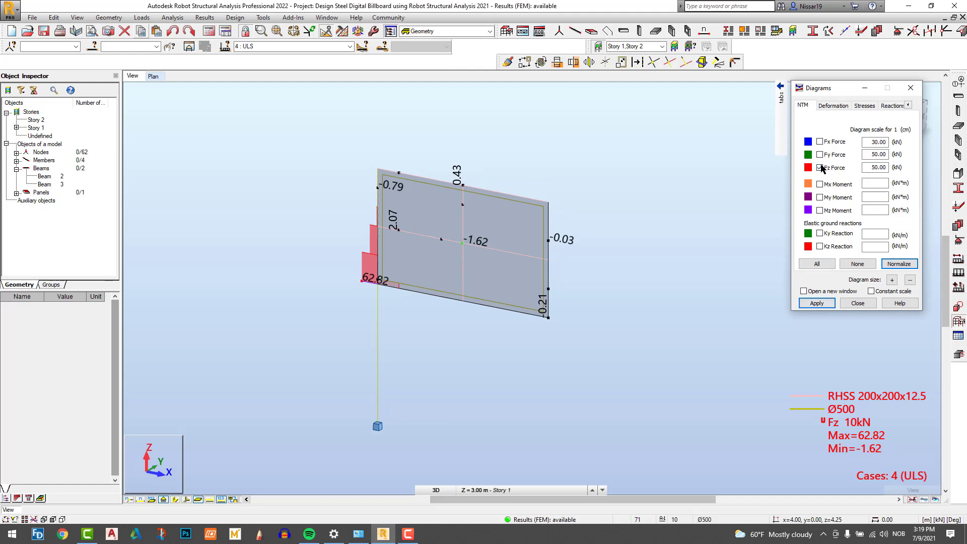
# Display the Mx, My and Mz member moment diagrams in turn, ending with Mz alone.
pyautogui.click(817, 304)
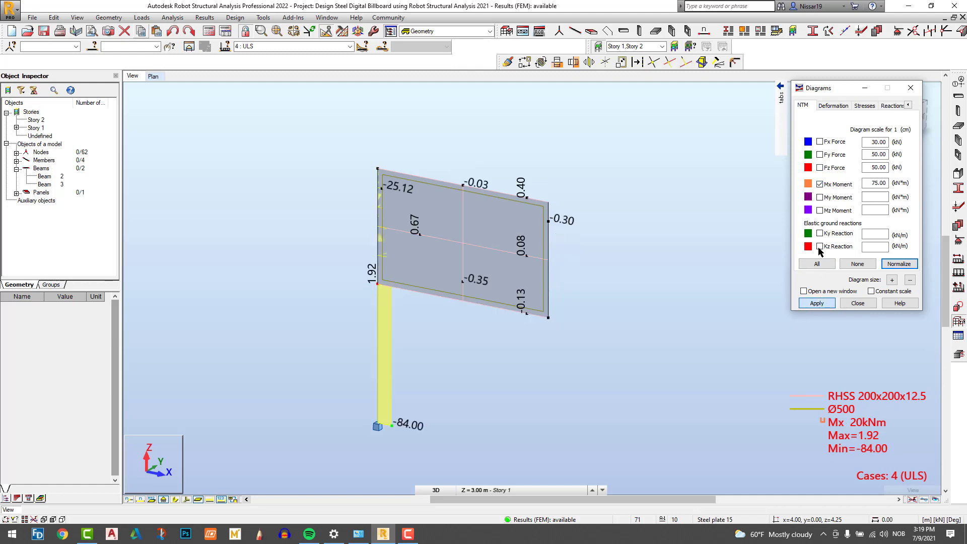
pyautogui.click(819, 185)
pyautogui.click(817, 303)
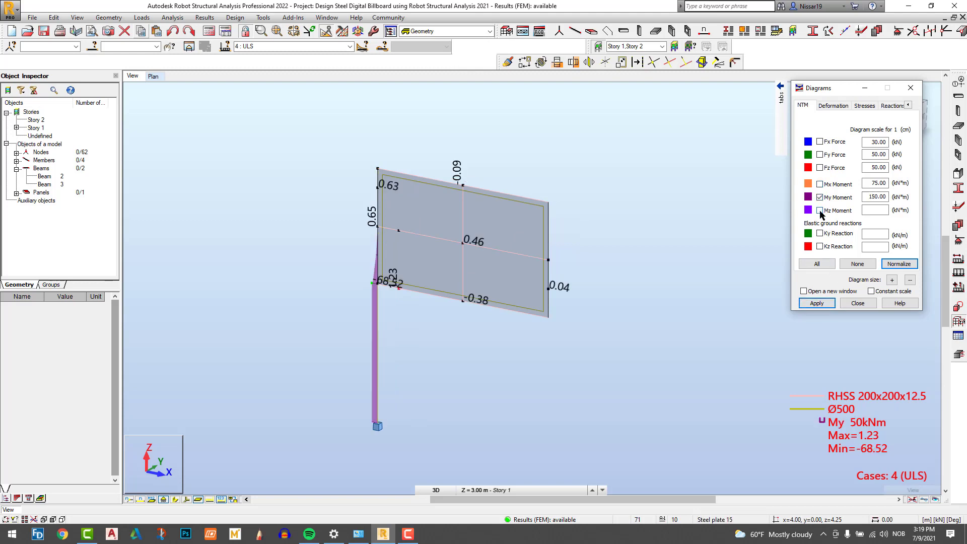
pyautogui.click(820, 210)
pyautogui.click(817, 303)
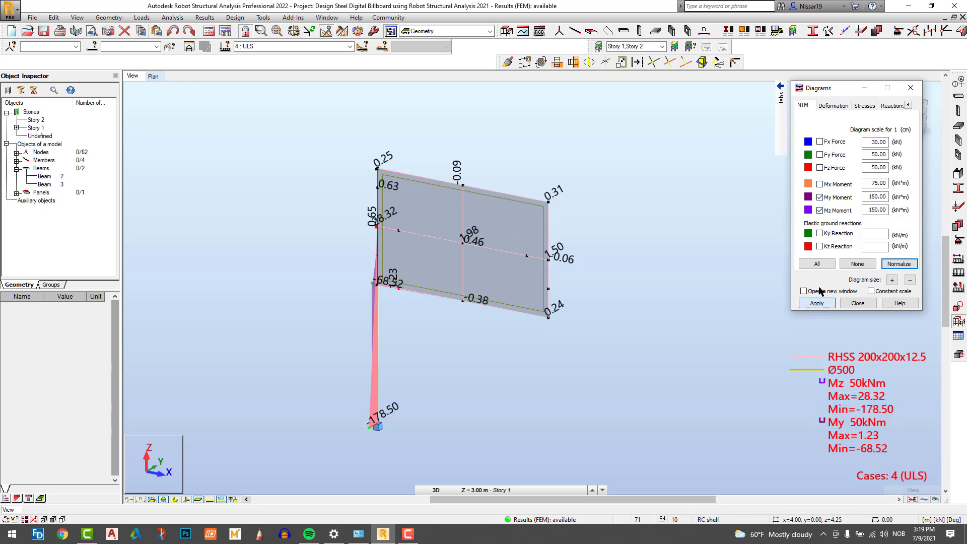
pyautogui.click(820, 197)
pyautogui.click(817, 303)
# View the maximum normal, Ty shear, Tz shear and torsional stress diagrams in turn, then clear them and close the diagram settings.
pyautogui.click(865, 105)
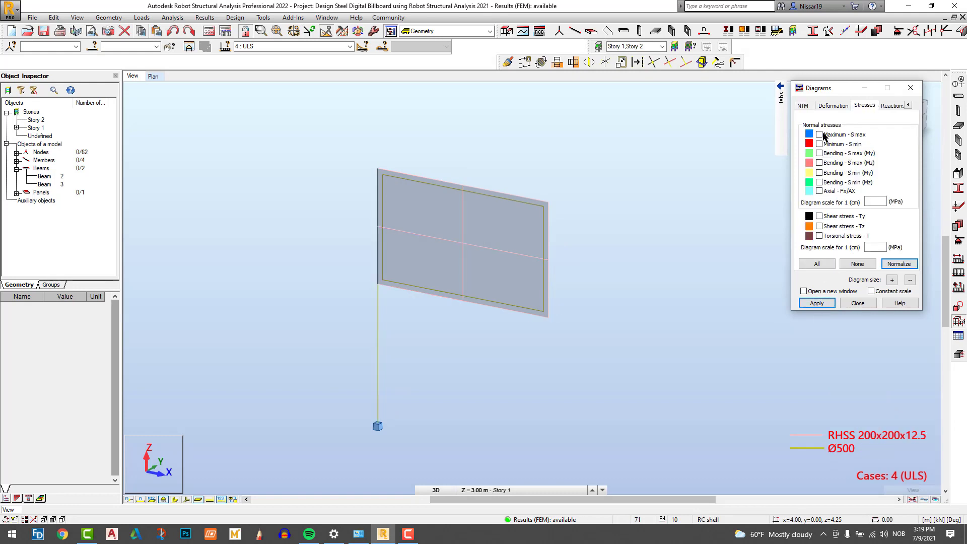
pyautogui.click(817, 303)
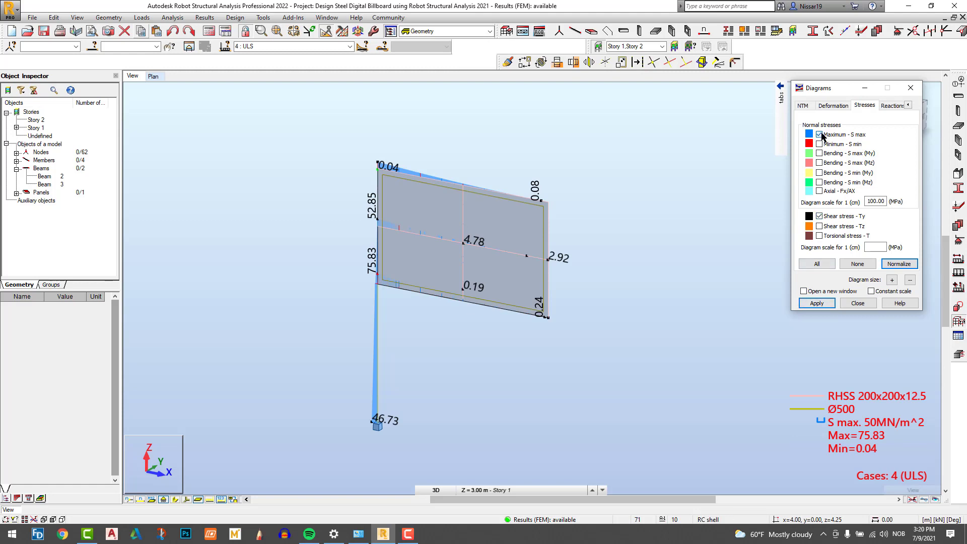
pyautogui.click(815, 303)
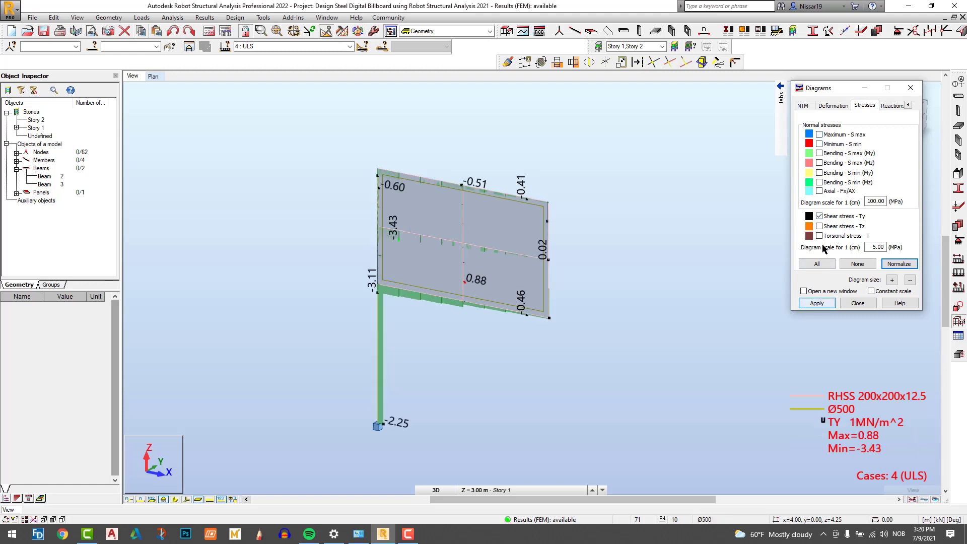
pyautogui.click(816, 303)
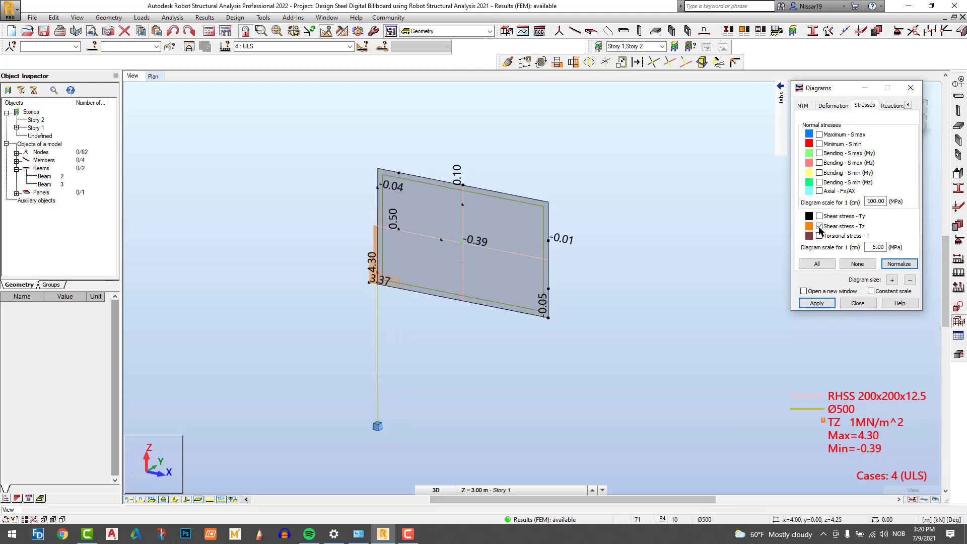
pyautogui.click(816, 302)
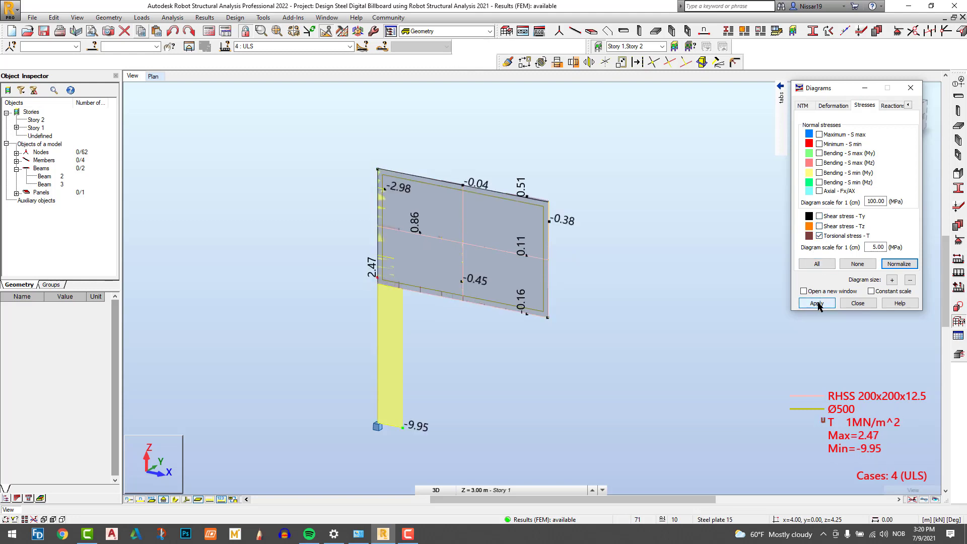
pyautogui.click(817, 302)
pyautogui.click(910, 87)
# Open the maps on members and display the Fx map with text descriptions.
pyautogui.moveTo(566, 171); pyautogui.dragTo(574, 120, button='middle')
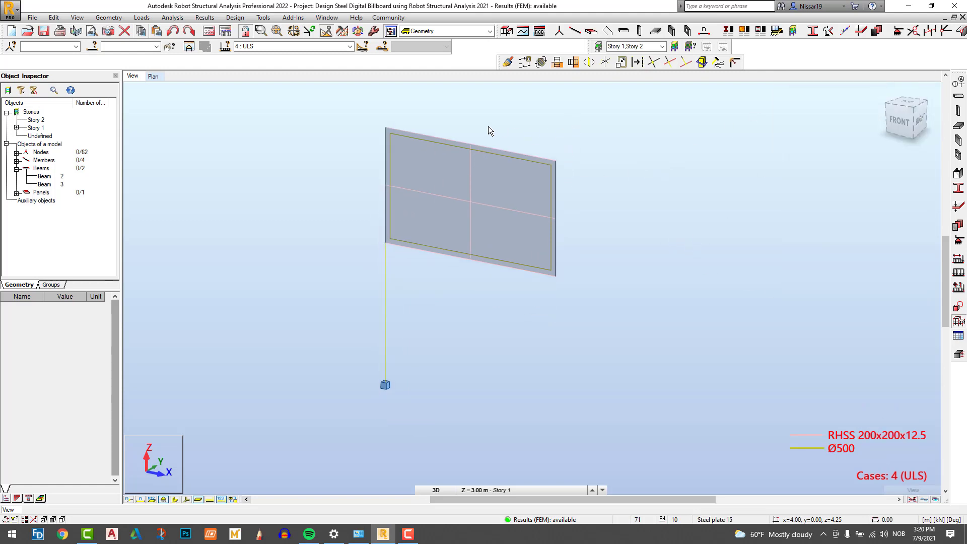
pyautogui.scroll(1, 488, 131)
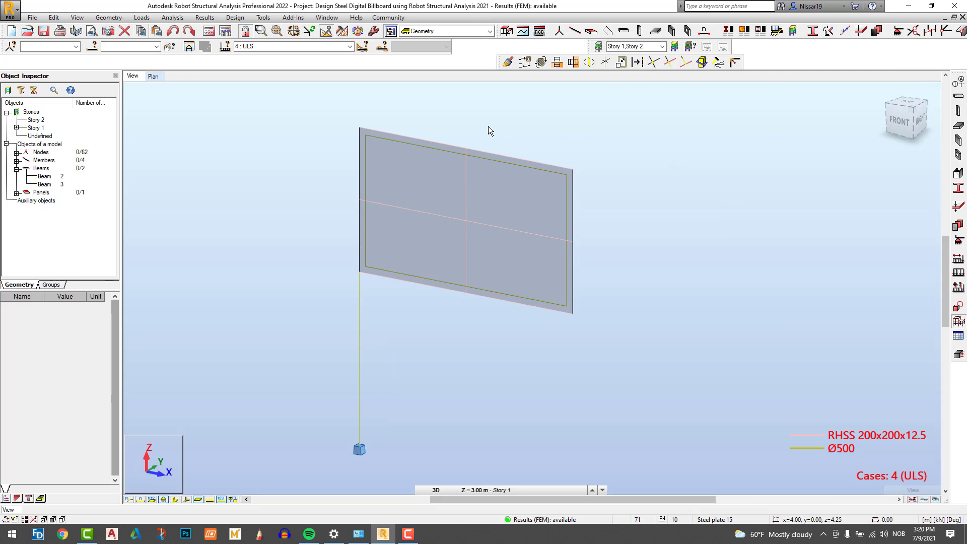
pyautogui.click(204, 17)
pyautogui.click(228, 65)
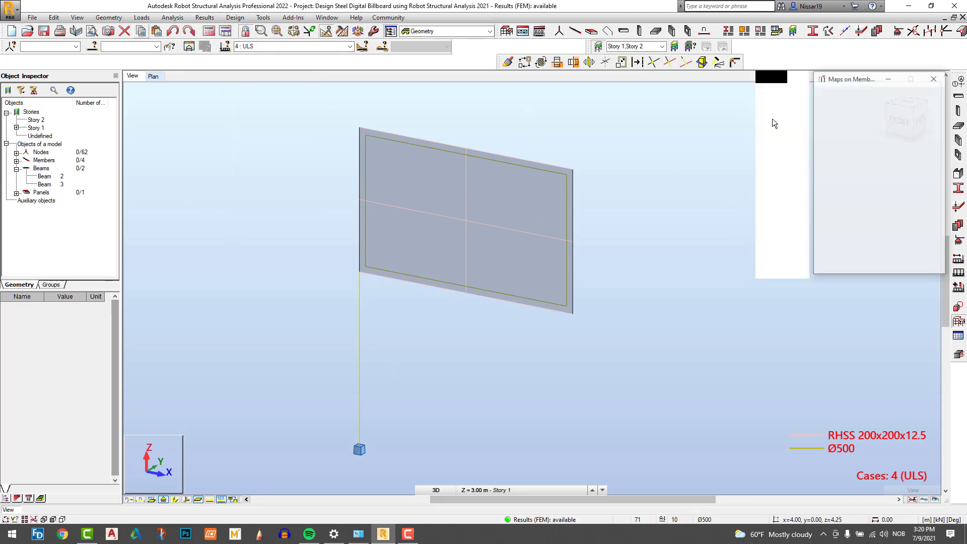
pyautogui.click(916, 95)
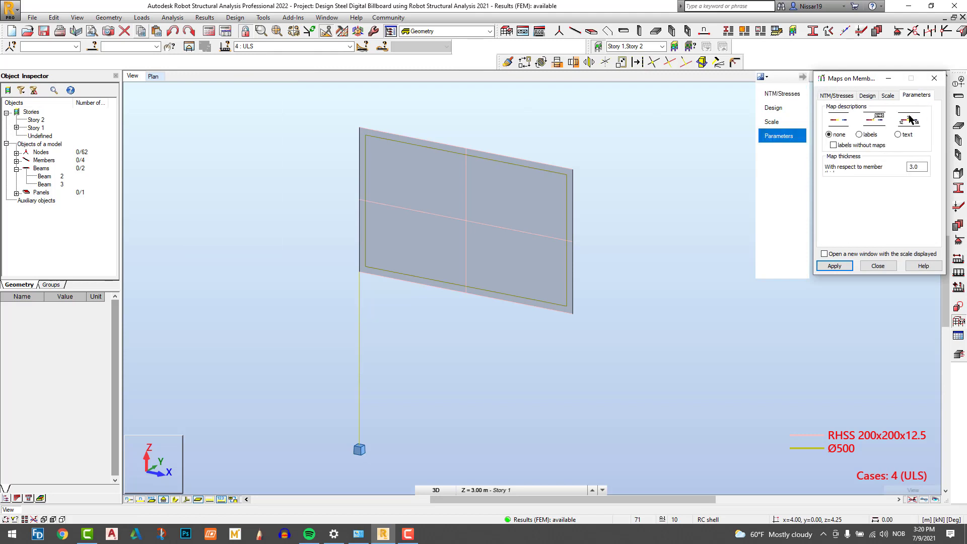
pyautogui.click(898, 134)
pyautogui.click(834, 266)
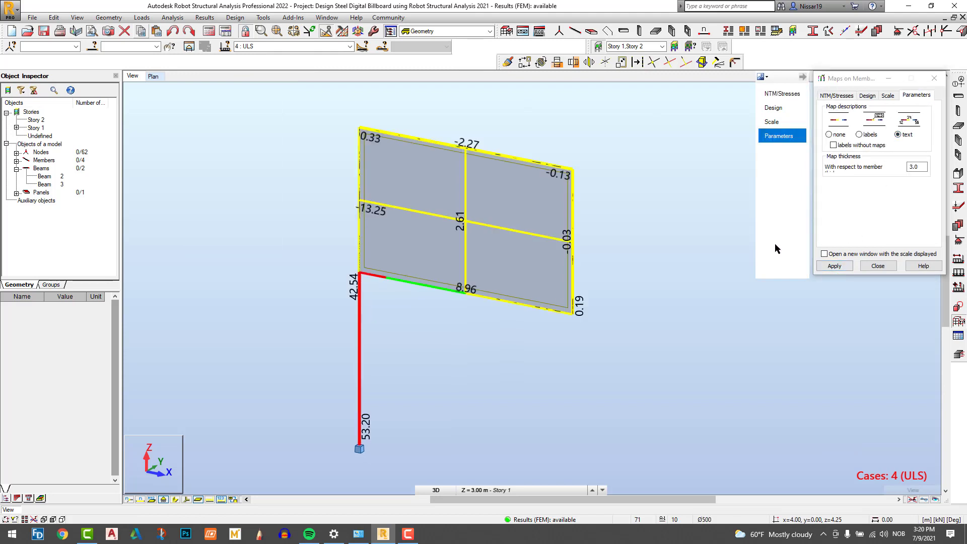
# Map the Fy force and then the Fz force on the billboard members.
pyautogui.click(837, 95)
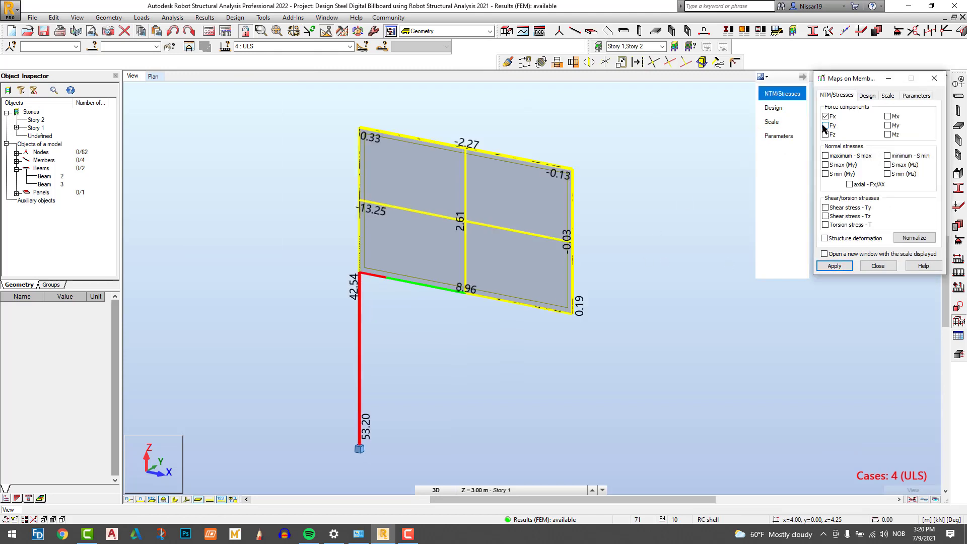
pyautogui.click(835, 266)
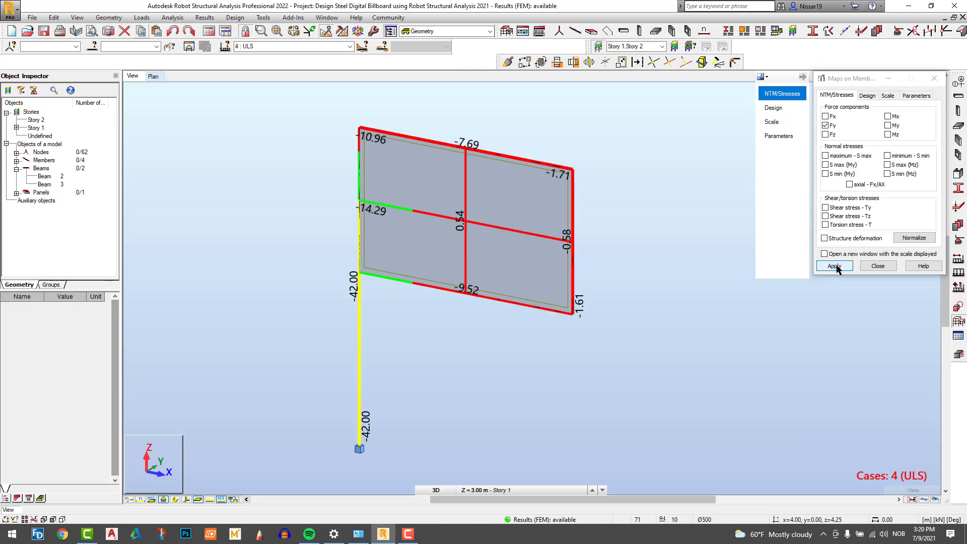
pyautogui.click(825, 134)
pyautogui.click(835, 266)
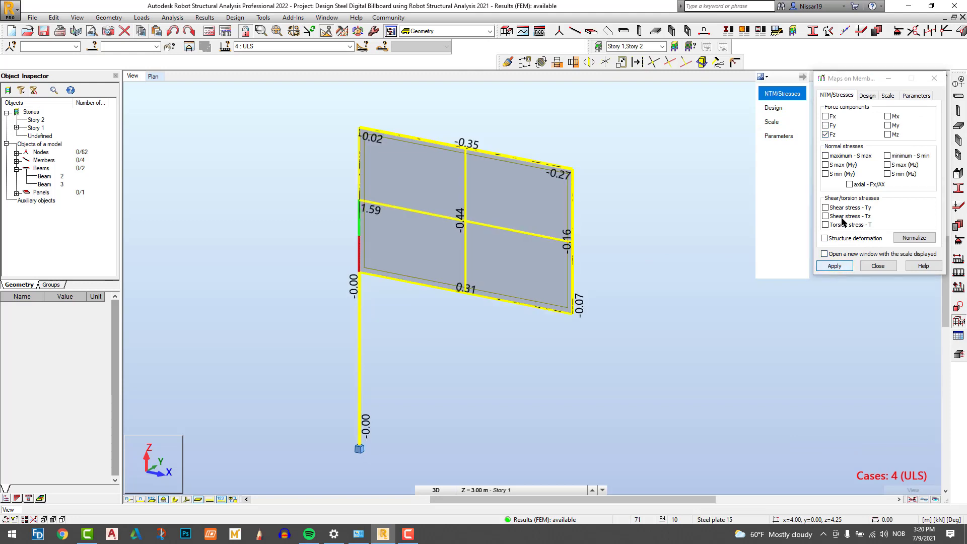
# Map the Mx, My and Mz moments on the members, one component at a time.
pyautogui.click(887, 125)
pyautogui.click(834, 266)
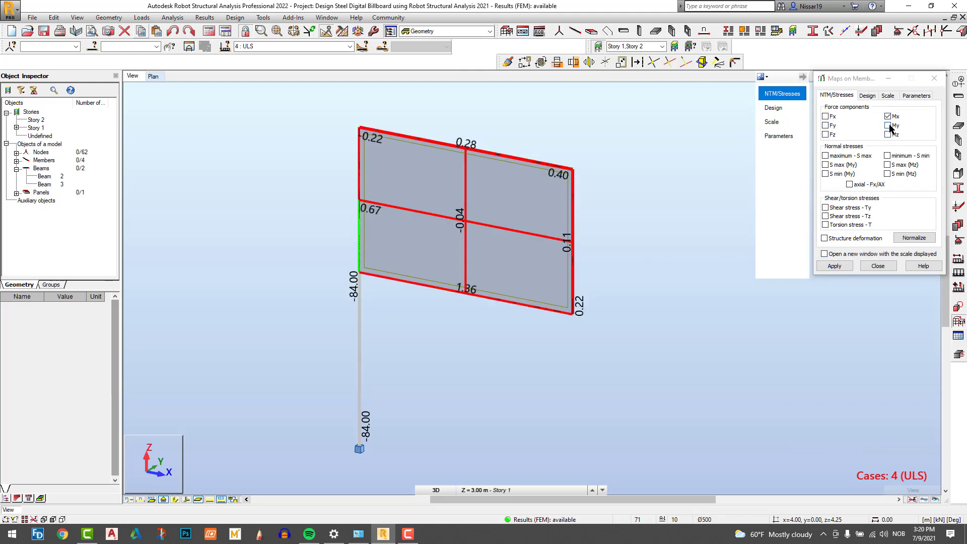
pyautogui.click(843, 266)
pyautogui.click(887, 134)
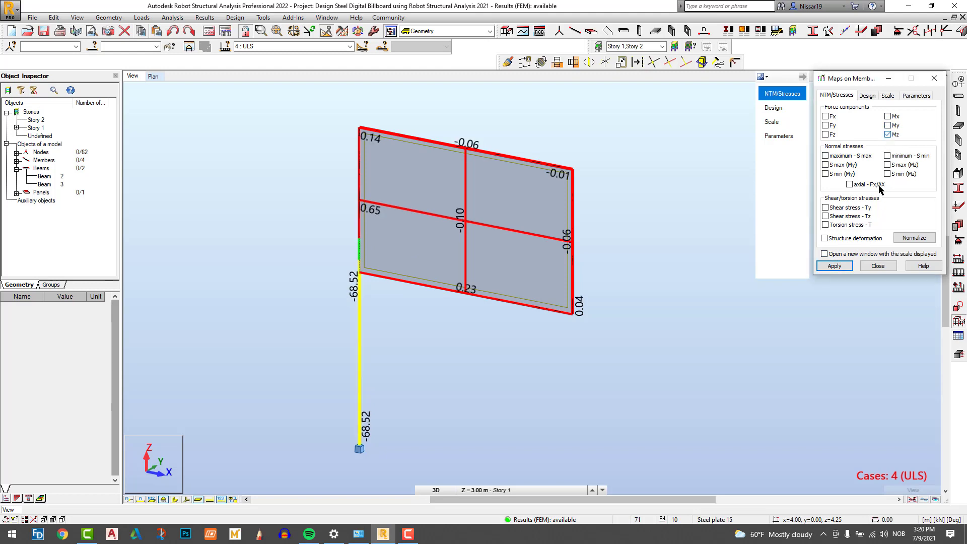
pyautogui.click(838, 267)
# Map the Ty shear stress, the torsion stress T and the Tz shear stress on the members in turn.
pyautogui.click(826, 207)
pyautogui.click(834, 266)
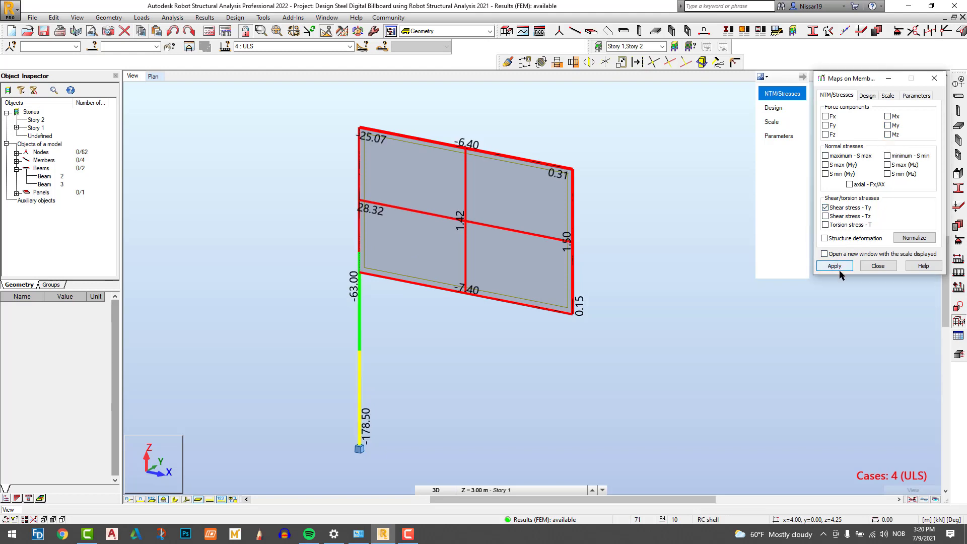
pyautogui.click(823, 223)
pyautogui.click(834, 267)
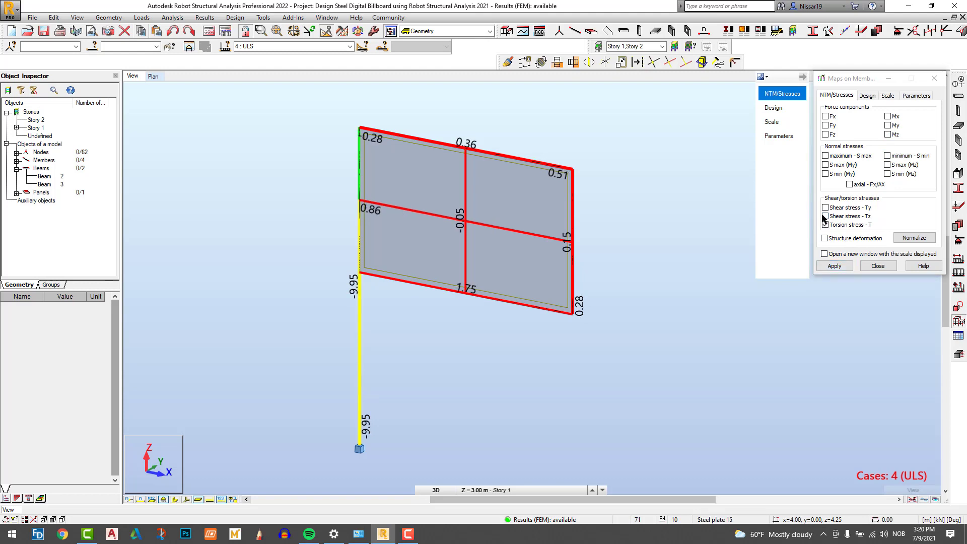
pyautogui.click(823, 215)
pyautogui.click(835, 266)
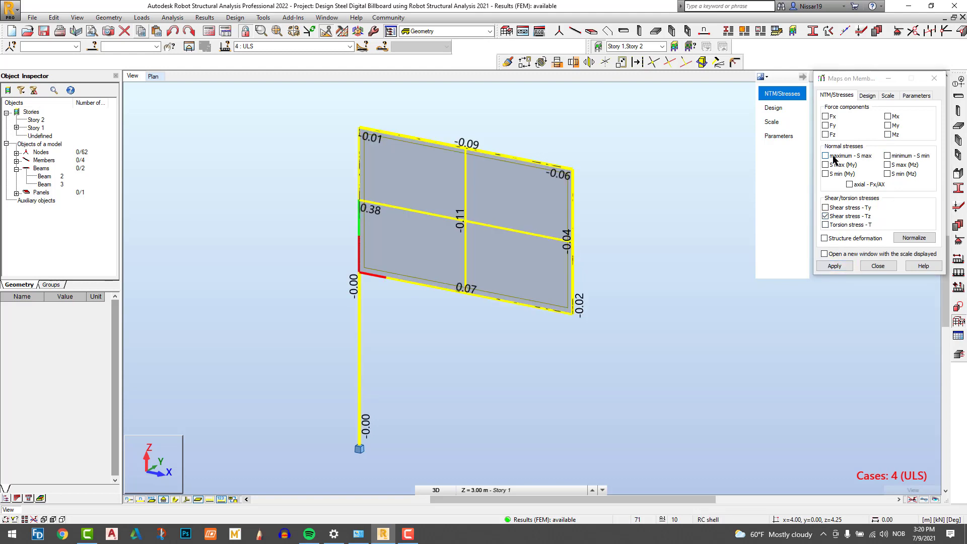
# Map the maximum normal stress S max on the members, then clear the map and close the map settings.
pyautogui.click(825, 156)
pyautogui.click(835, 265)
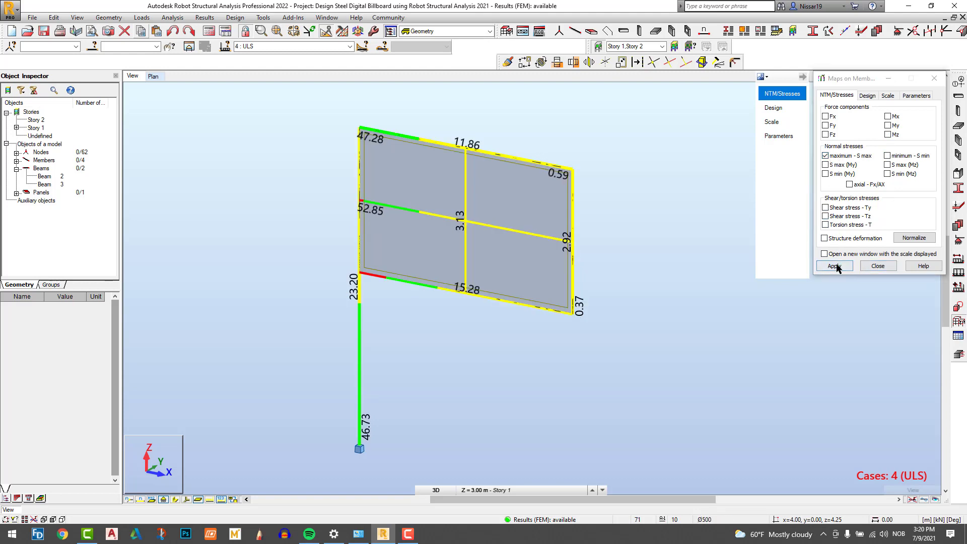
pyautogui.click(825, 157)
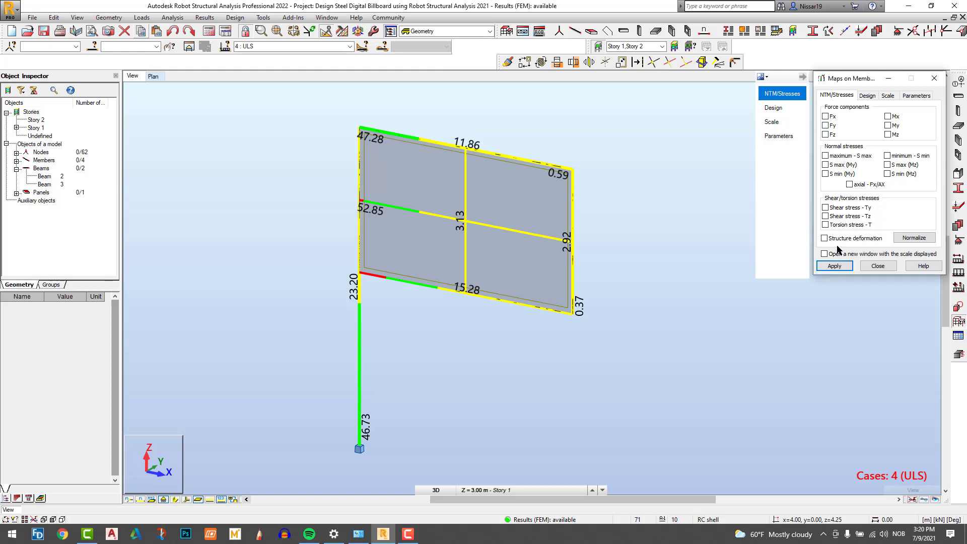
pyautogui.click(834, 266)
pyautogui.click(877, 266)
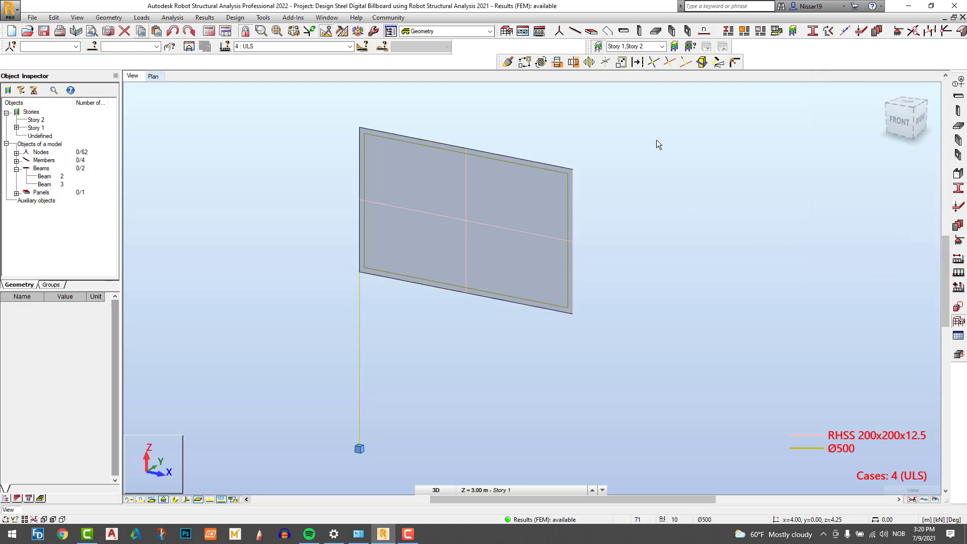
pyautogui.scroll(-3, 645, 151)
pyautogui.scroll(4, 558, 112)
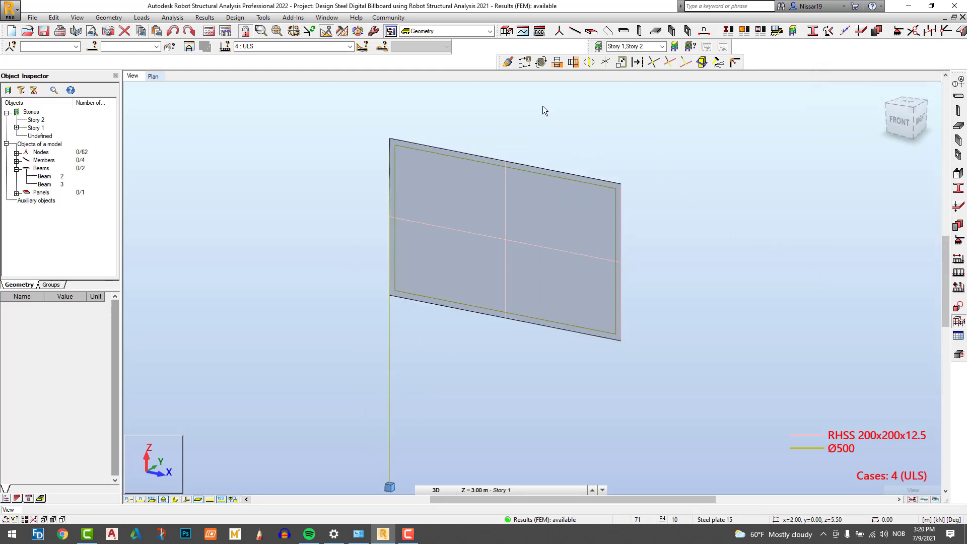
pyautogui.scroll(-1, 543, 105)
pyautogui.moveTo(619, 123); pyautogui.dragTo(604, 125, button='middle')
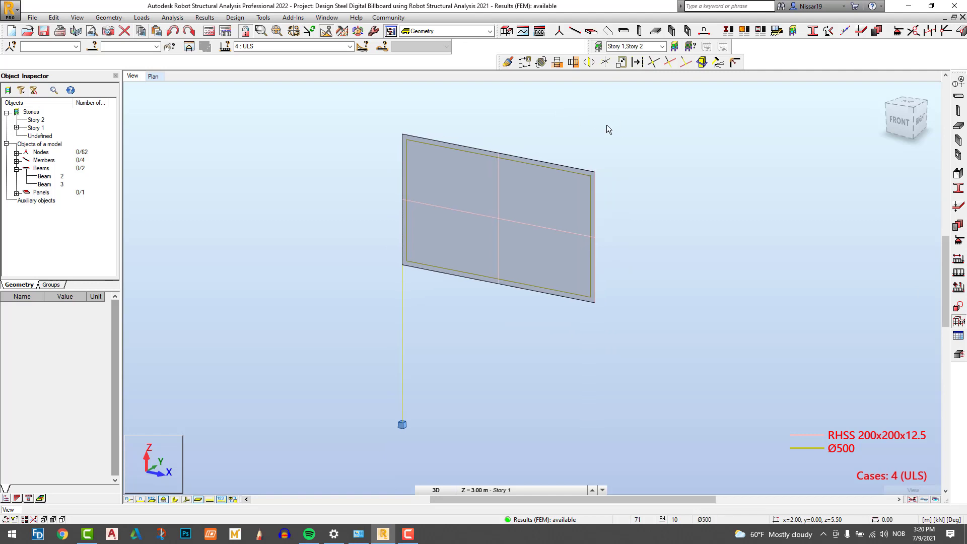
pyautogui.moveTo(607, 125); pyautogui.dragTo(600, 125, button='middle')
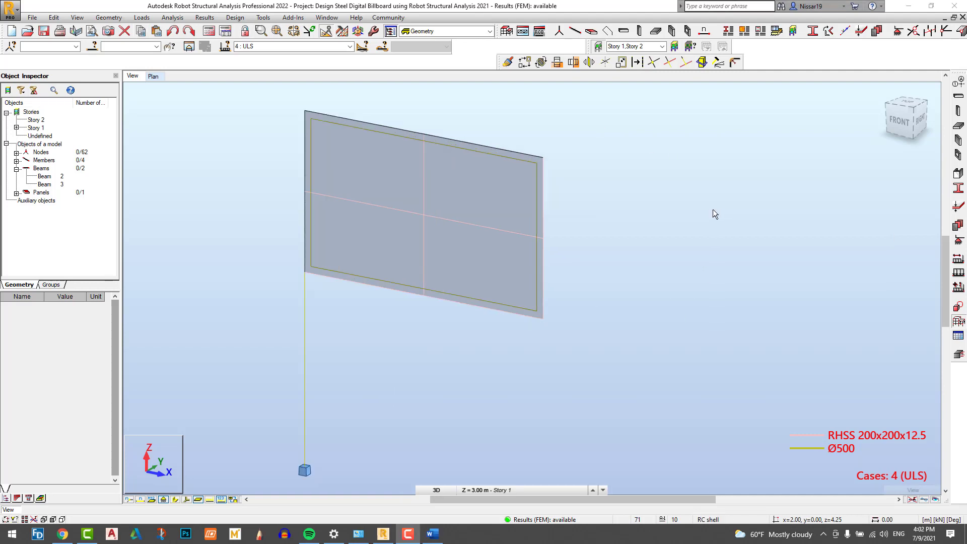
# Select the whole billboard structure and switch the workspace to the Steel/Aluminum Design layout.
pyautogui.scroll(-1, 712, 210)
pyautogui.moveTo(711, 428); pyautogui.dragTo(280, 107)
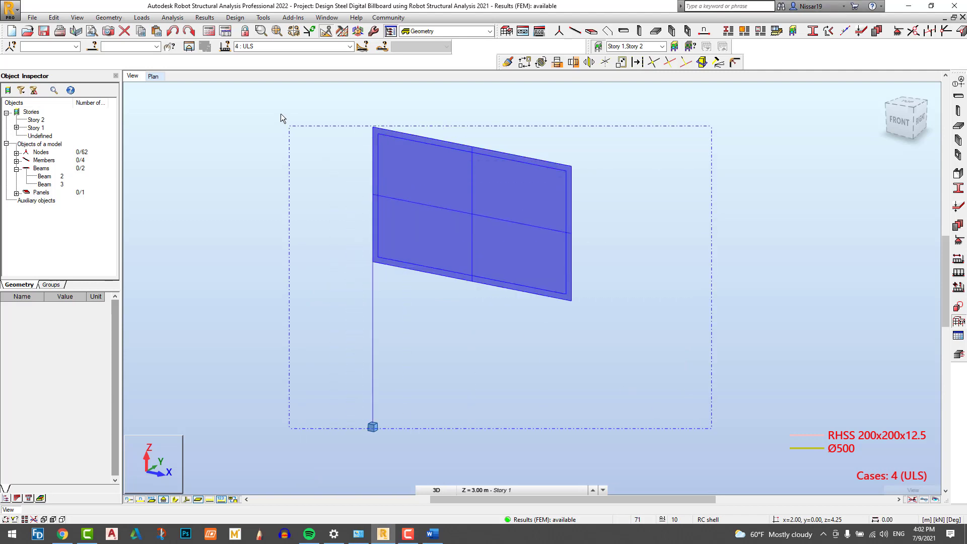
pyautogui.click(475, 32)
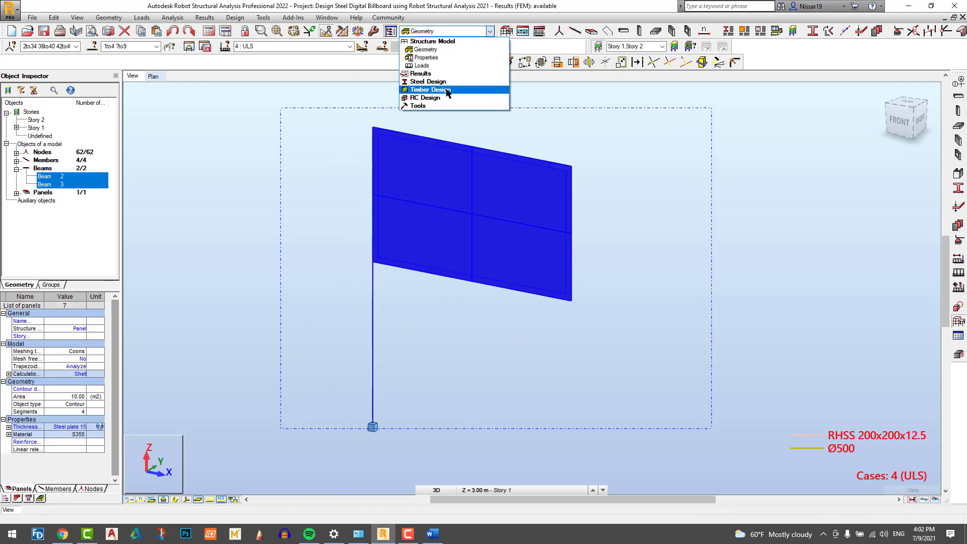
pyautogui.click(446, 86)
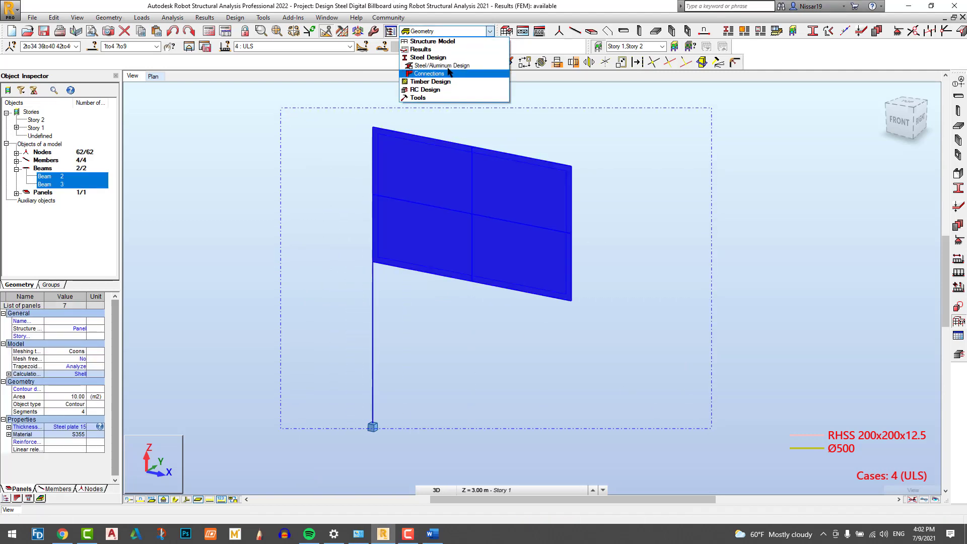
pyautogui.click(450, 71)
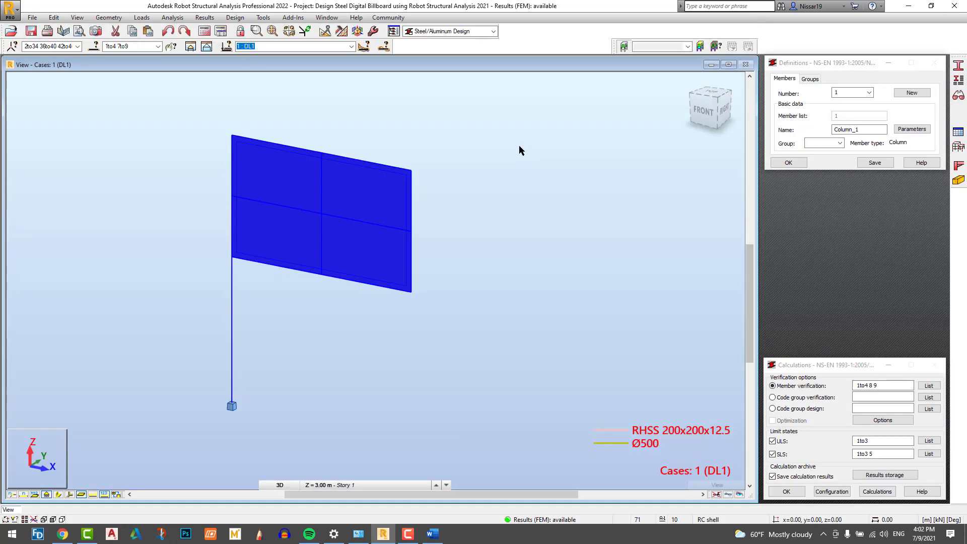
# Clear the selection and display the section shapes of the billboard members in the 3D view.
pyautogui.click(488, 145)
pyautogui.moveTo(488, 146); pyautogui.dragTo(556, 157, button='middle')
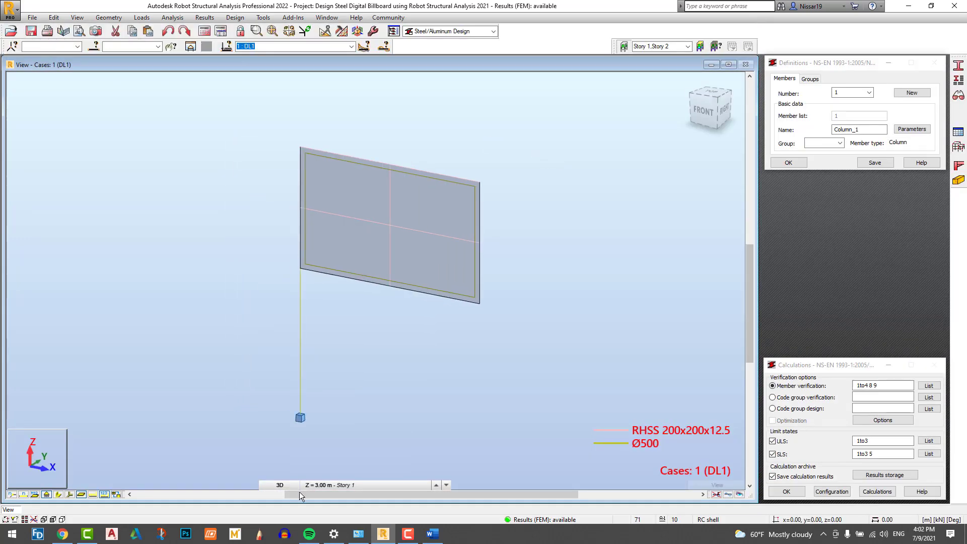
pyautogui.click(60, 493)
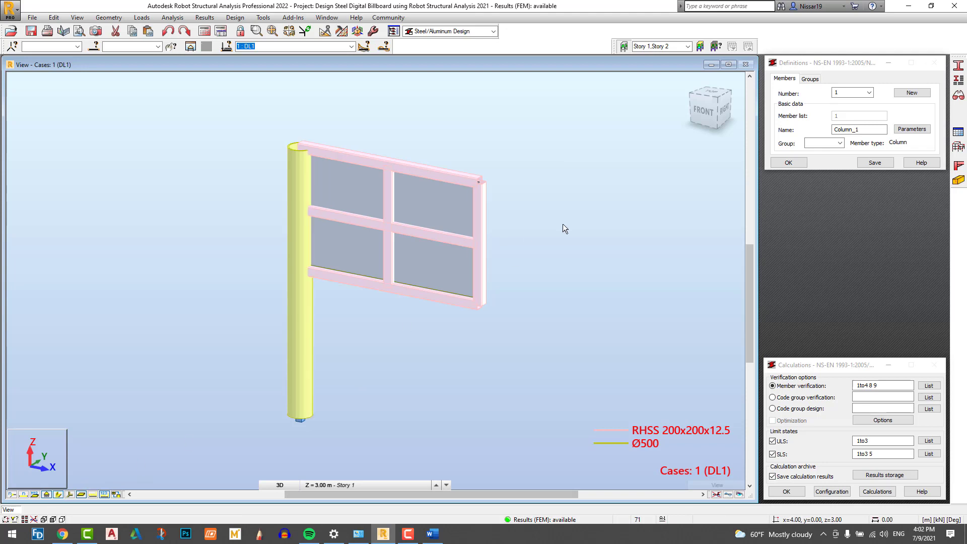
# Review the Beam-a member type's parameters and its serviceability displacement limits.
pyautogui.click(958, 80)
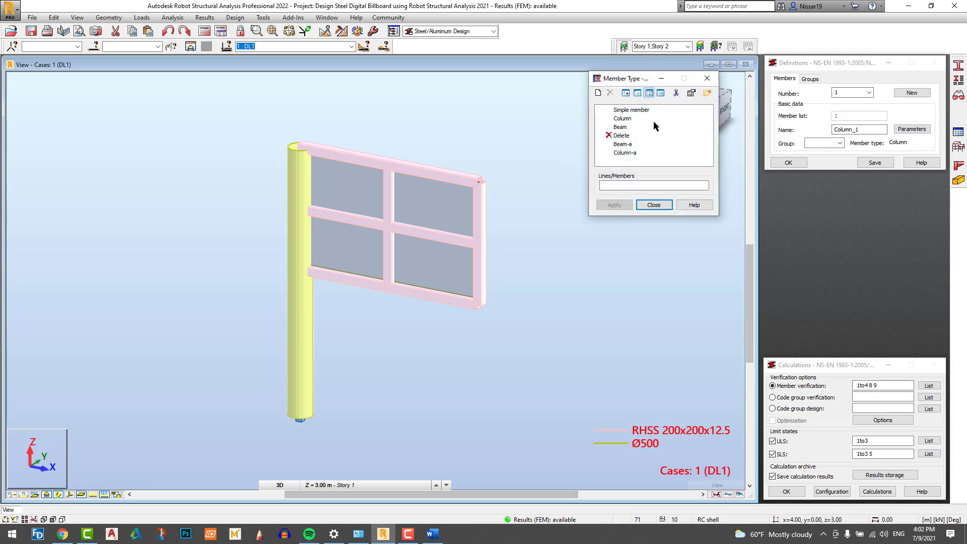
pyautogui.doubleClick(622, 144)
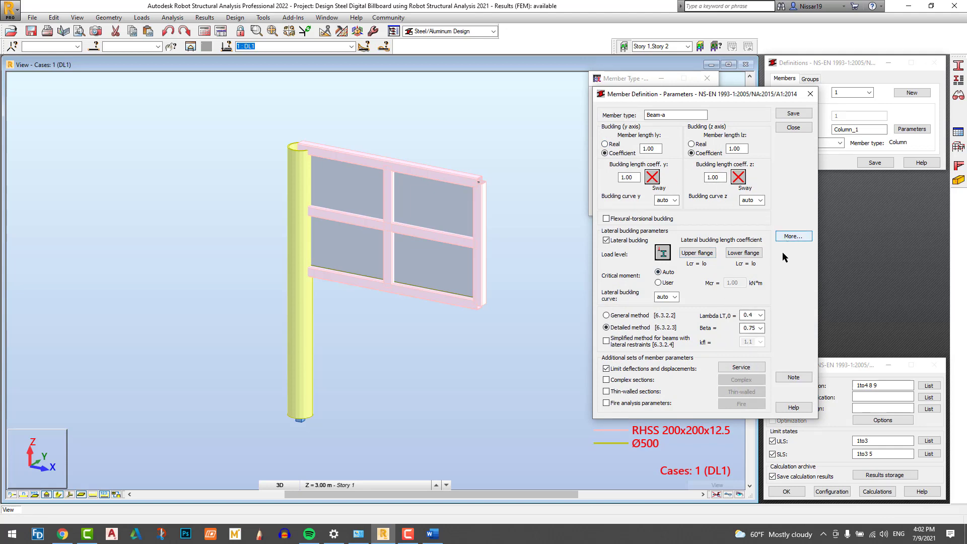
pyautogui.click(741, 367)
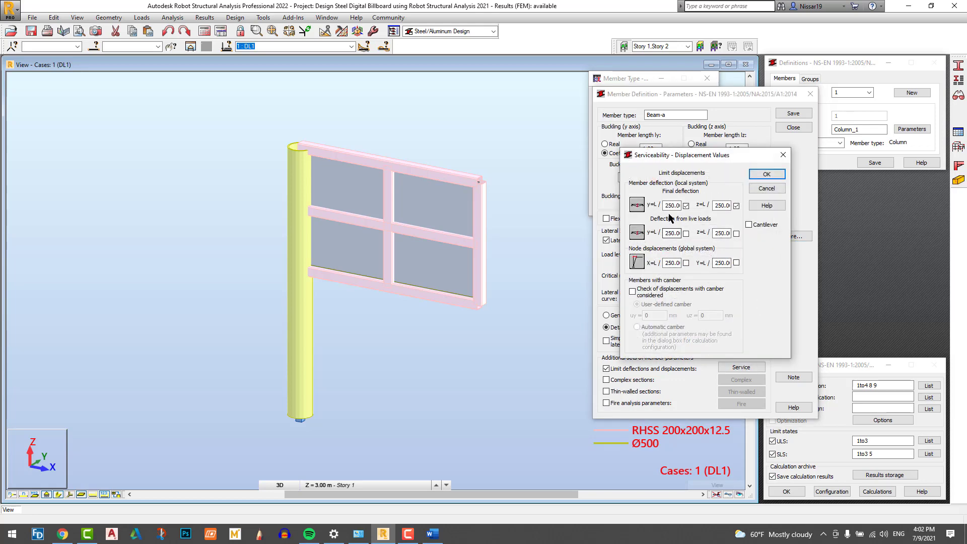
pyautogui.click(780, 172)
pyautogui.click(809, 93)
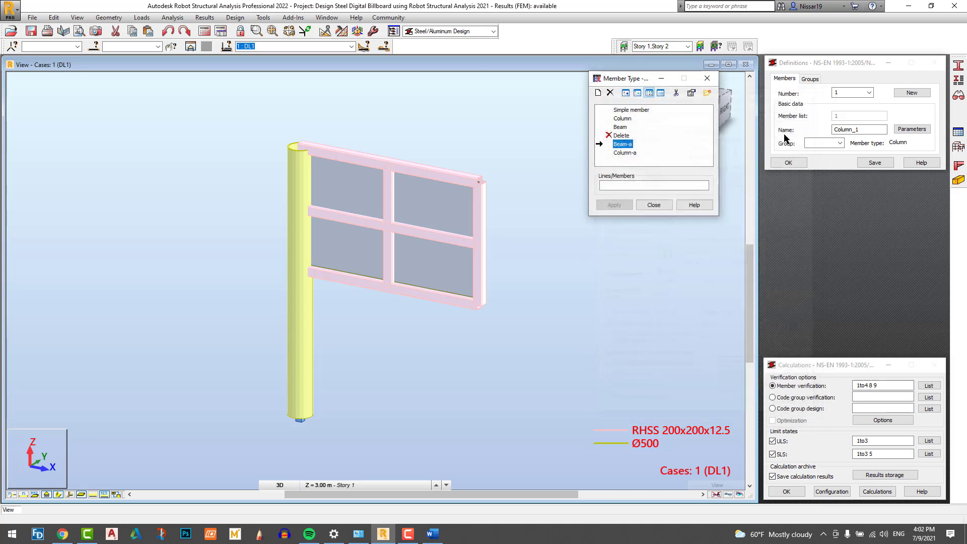
# Review the Column-a member type's parameters and its serviceability displacement limits.
pyautogui.click(624, 152)
pyautogui.doubleClick(625, 153)
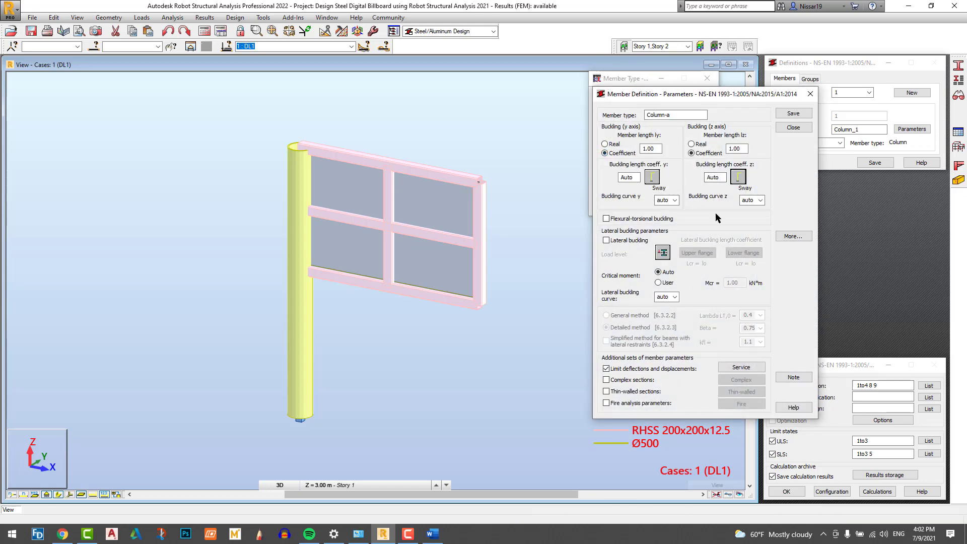
pyautogui.click(736, 366)
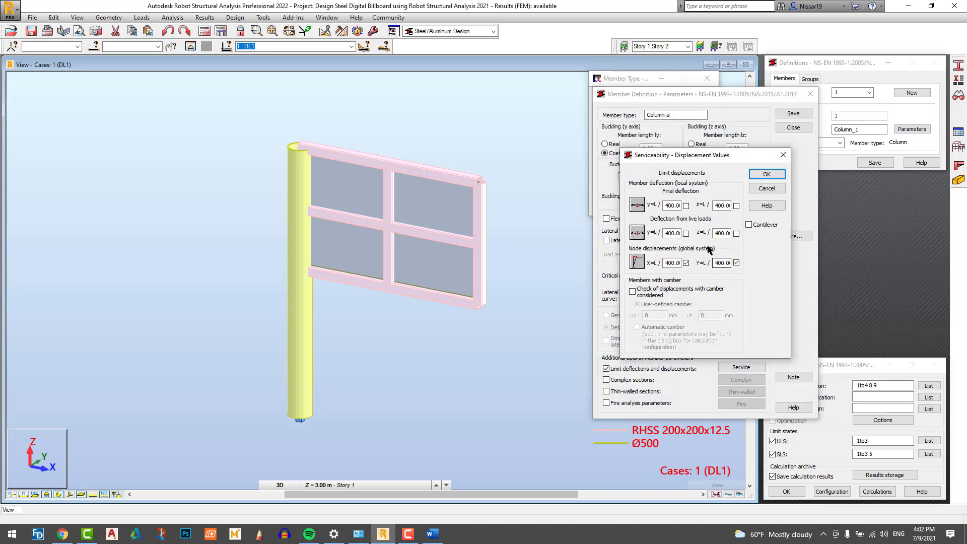
pyautogui.click(766, 174)
pyautogui.click(810, 95)
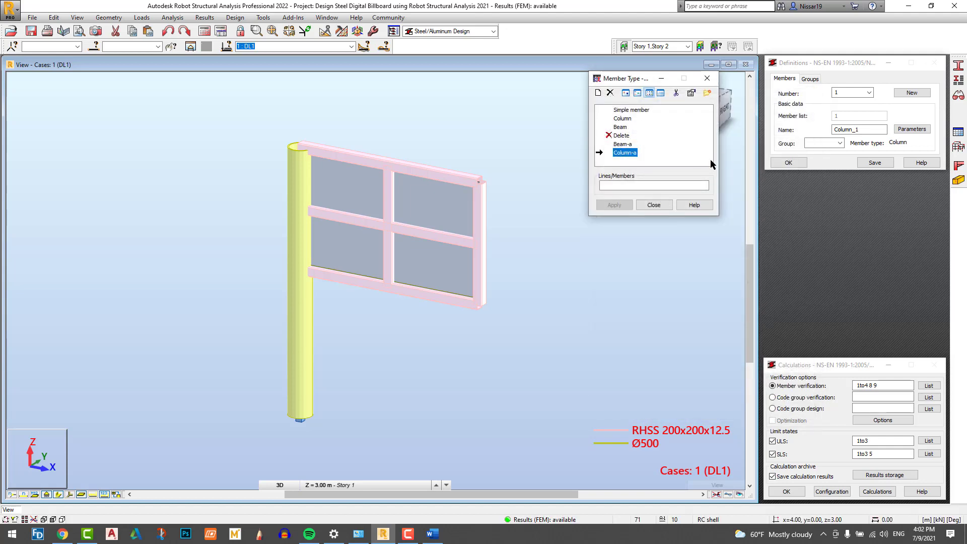
# Assign the Column-a member type to the Ø500 pole.
pyautogui.click(635, 184)
pyautogui.moveTo(392, 359); pyautogui.dragTo(208, 332)
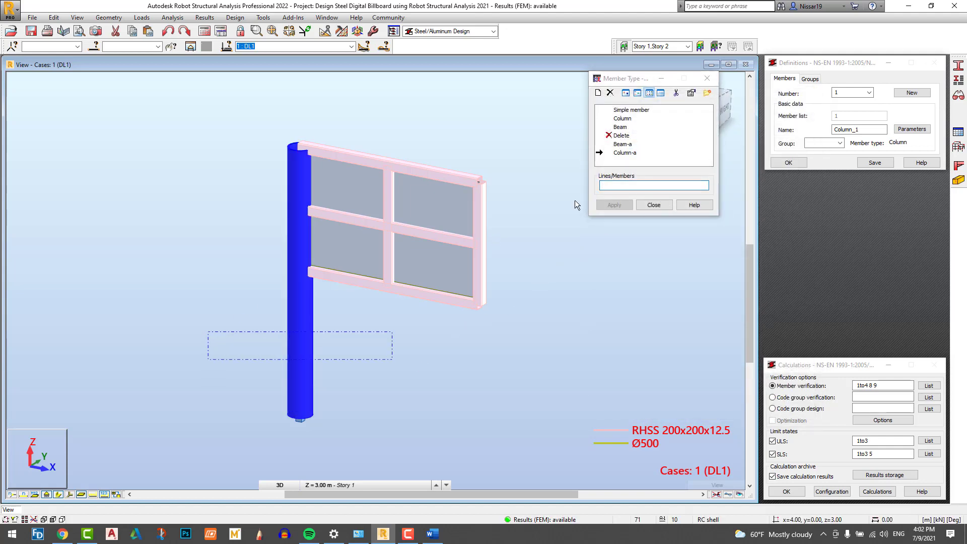
pyautogui.click(624, 153)
pyautogui.click(617, 205)
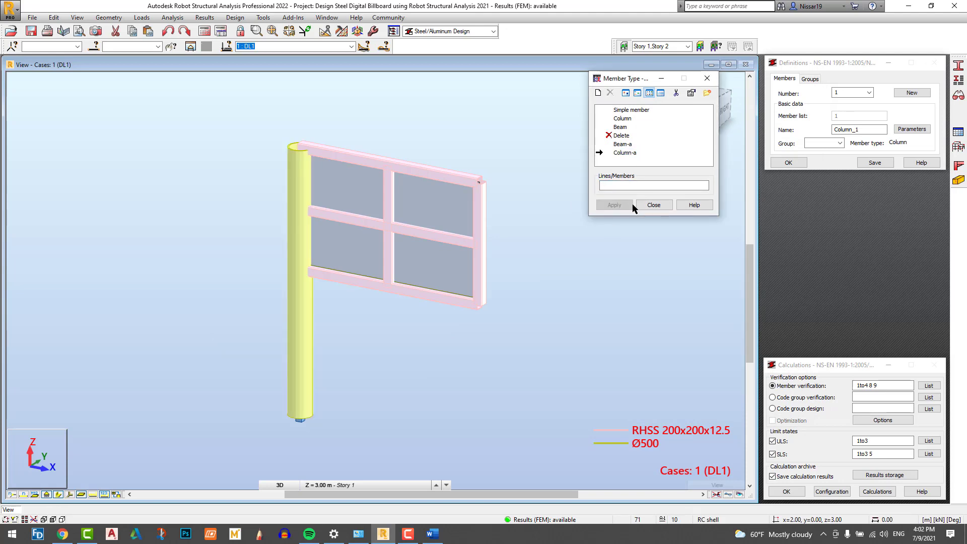
# Select all members sharing the RHSS 200x200x12.5 cross-section and assign them the Beam-a member type.
pyautogui.rightClick(485, 249)
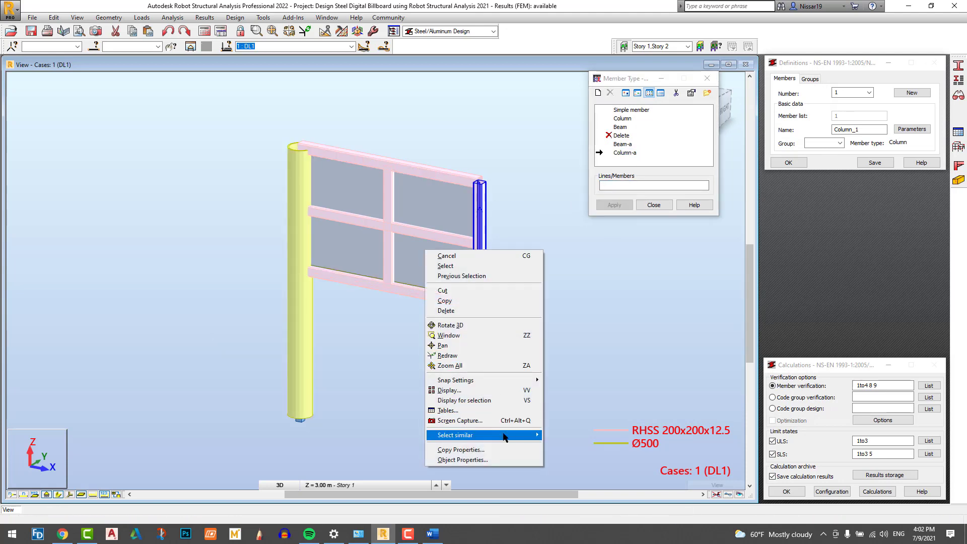
pyautogui.moveTo(504, 436)
pyautogui.click(596, 445)
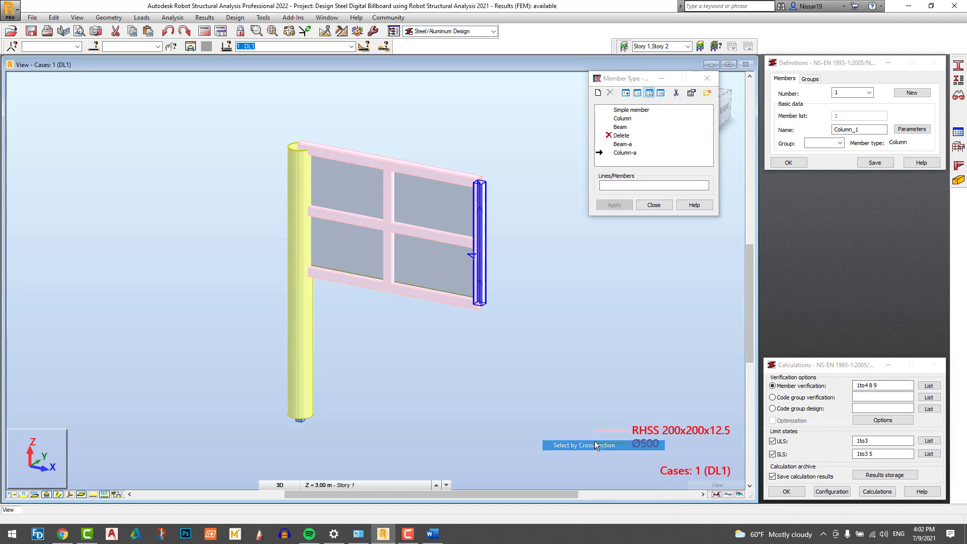
pyautogui.click(628, 145)
pyautogui.click(623, 206)
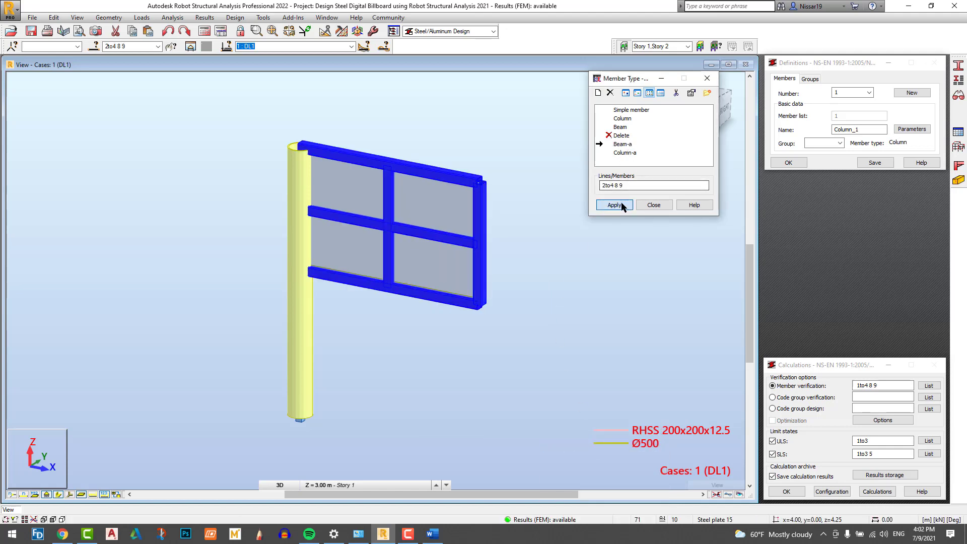
pyautogui.click(654, 205)
# Select the whole structure and run the member verification for members 1to4 8 9.
pyautogui.scroll(-3, 558, 183)
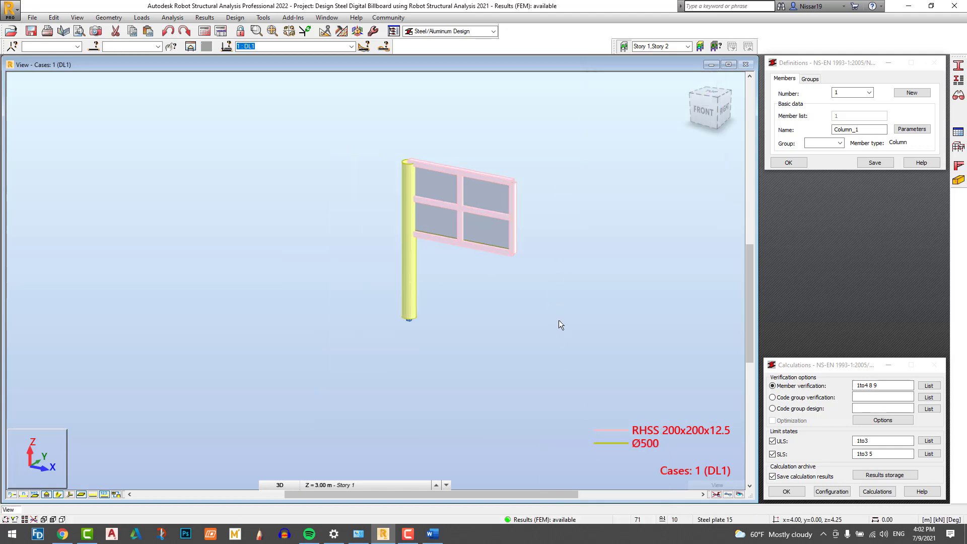
pyautogui.scroll(4, 460, 192)
pyautogui.scroll(-2, 535, 368)
pyautogui.moveTo(596, 409); pyautogui.dragTo(306, 146)
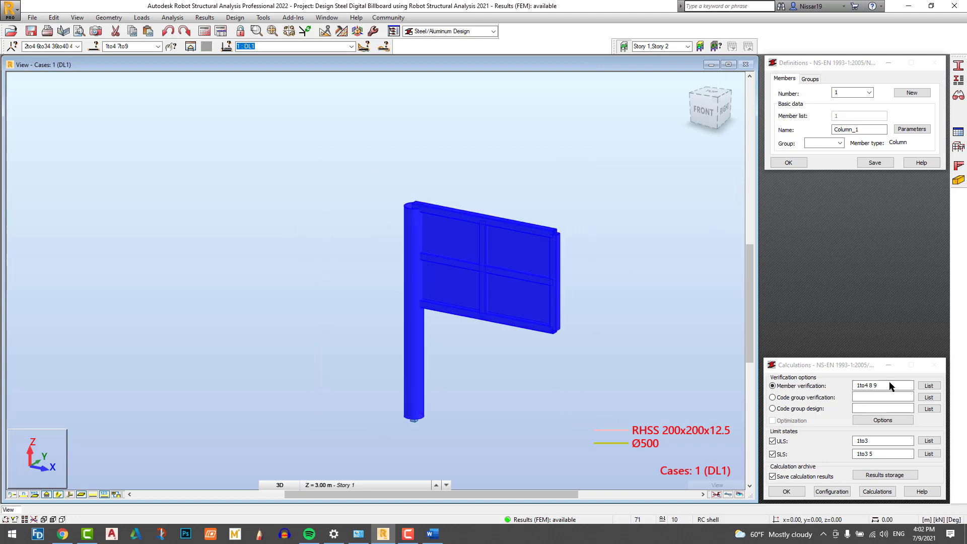
pyautogui.click(871, 493)
pyautogui.click(888, 456)
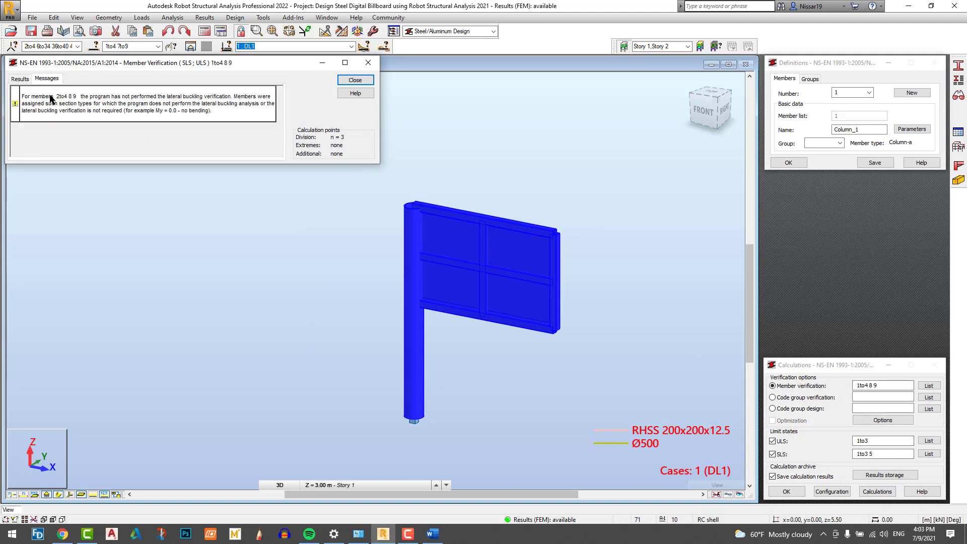
# Show the verification results table and enlarge its window to read the ratios and governing load cases.
pyautogui.click(23, 81)
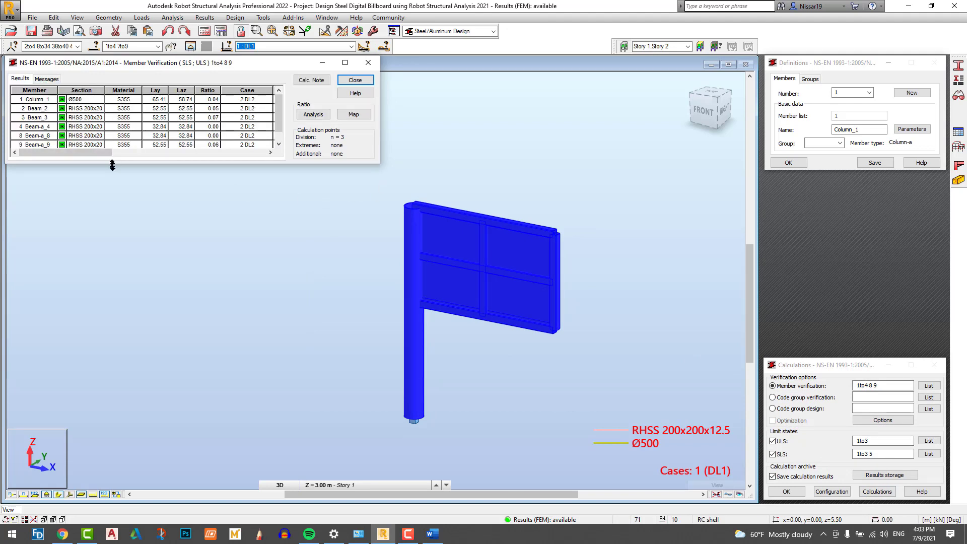
pyautogui.moveTo(112, 166); pyautogui.dragTo(111, 282)
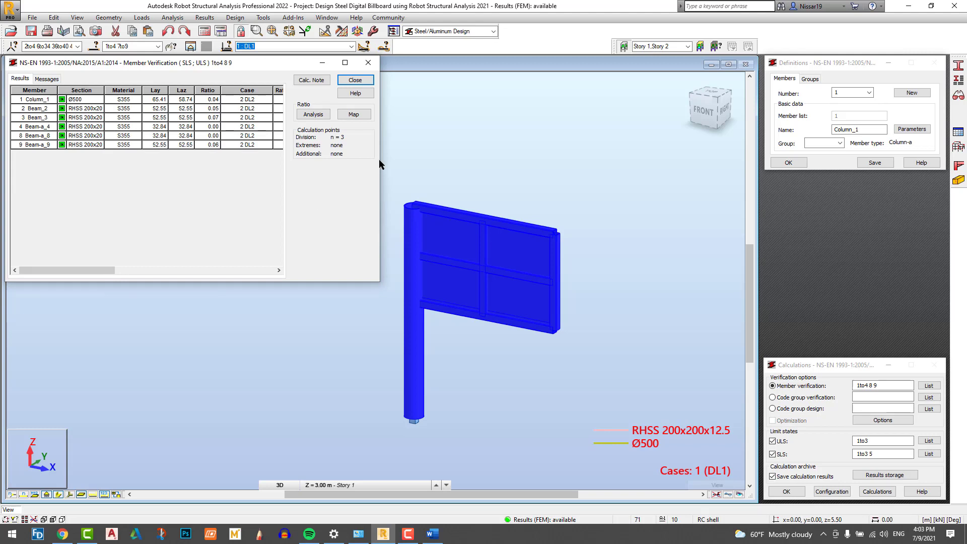
pyautogui.moveTo(381, 160); pyautogui.dragTo(527, 156)
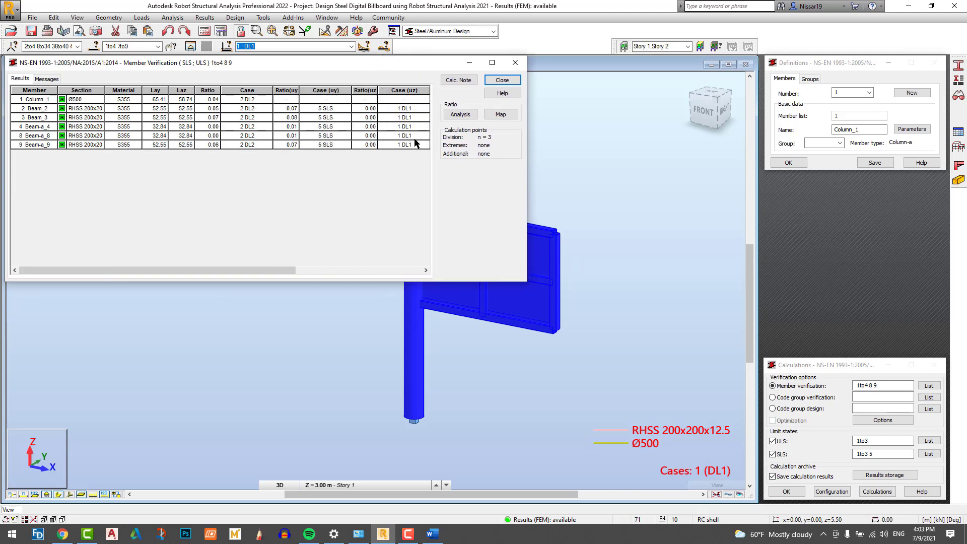
# Set the limit state cases of the verification to combination 4 for ULS and 5 for SLS.
pyautogui.click(929, 441)
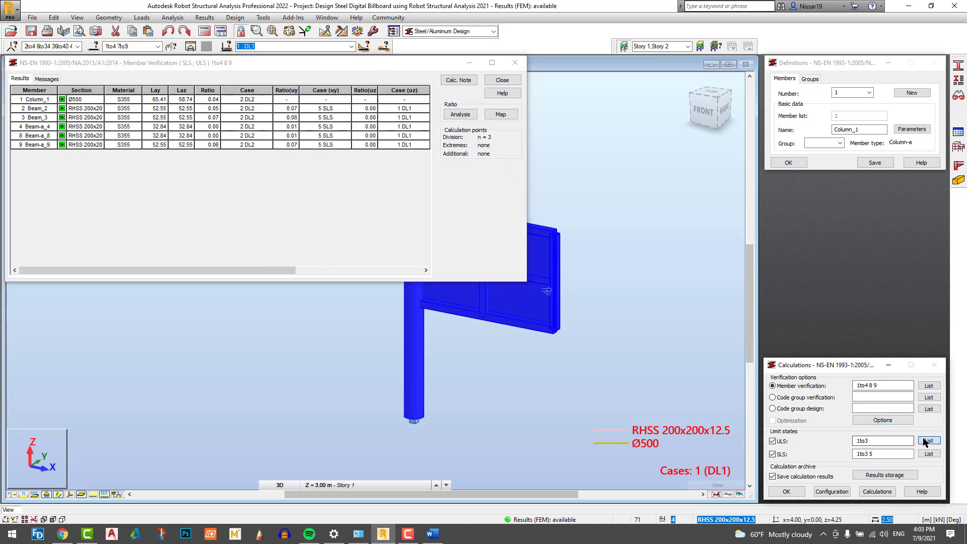
pyautogui.click(847, 422)
pyautogui.click(828, 421)
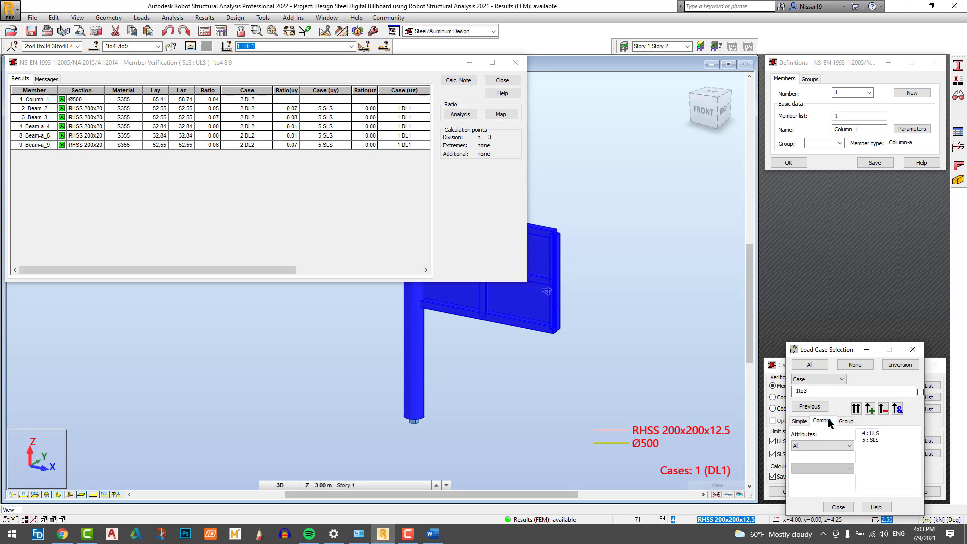
pyautogui.click(874, 434)
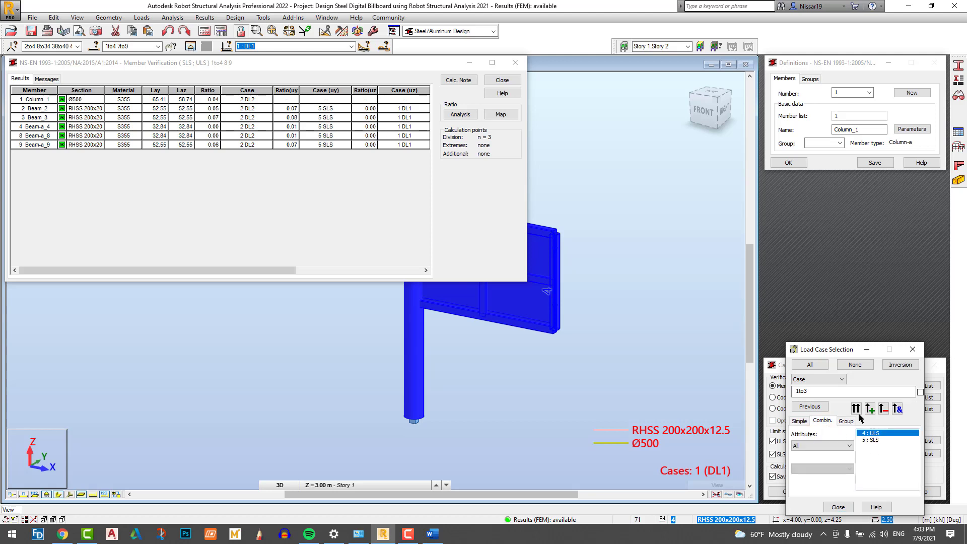
pyautogui.click(912, 349)
pyautogui.moveTo(877, 455); pyautogui.dragTo(817, 454)
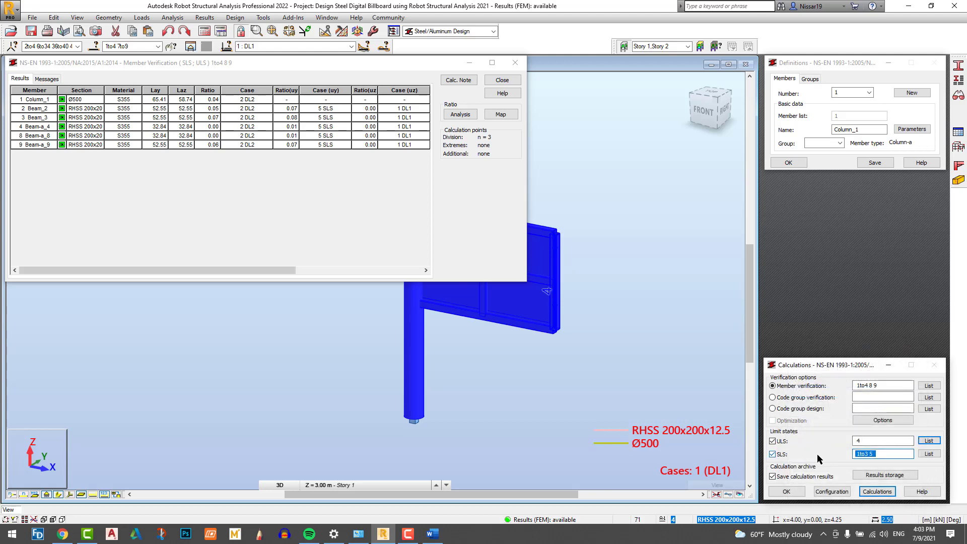
pyautogui.write('5')
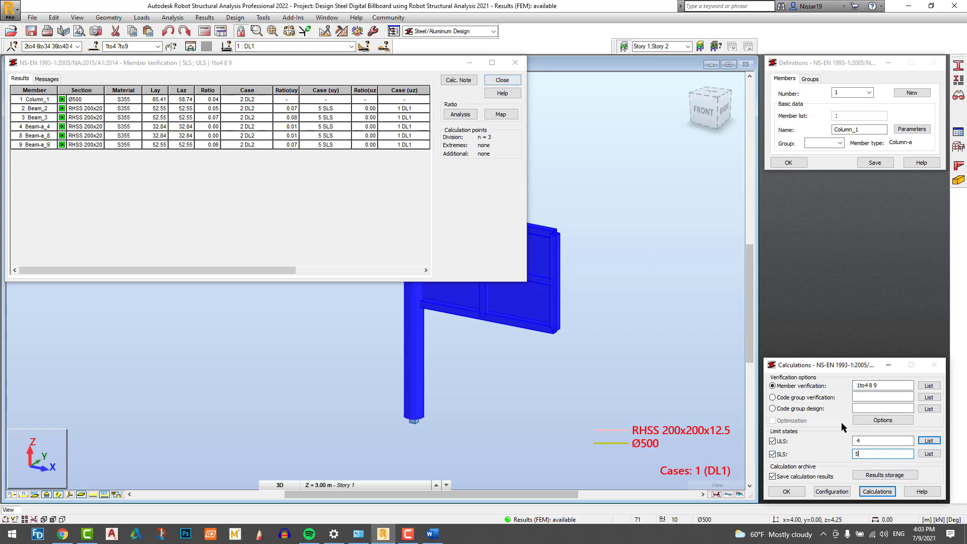
# Rerun the verification of members 1to4 8 9 with the combinations and enlarge the results table.
pyautogui.moveTo(890, 386); pyautogui.dragTo(793, 432)
pyautogui.click(877, 492)
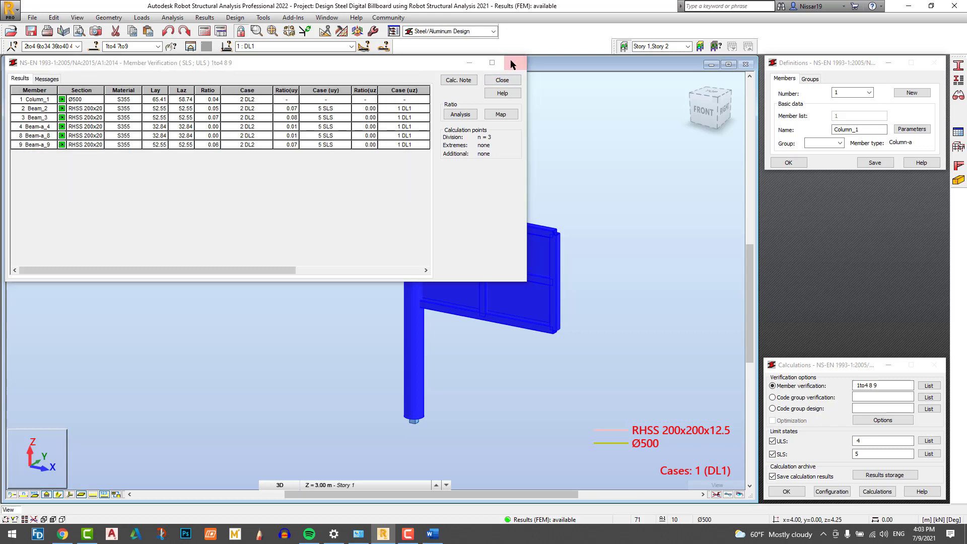
pyautogui.click(204, 205)
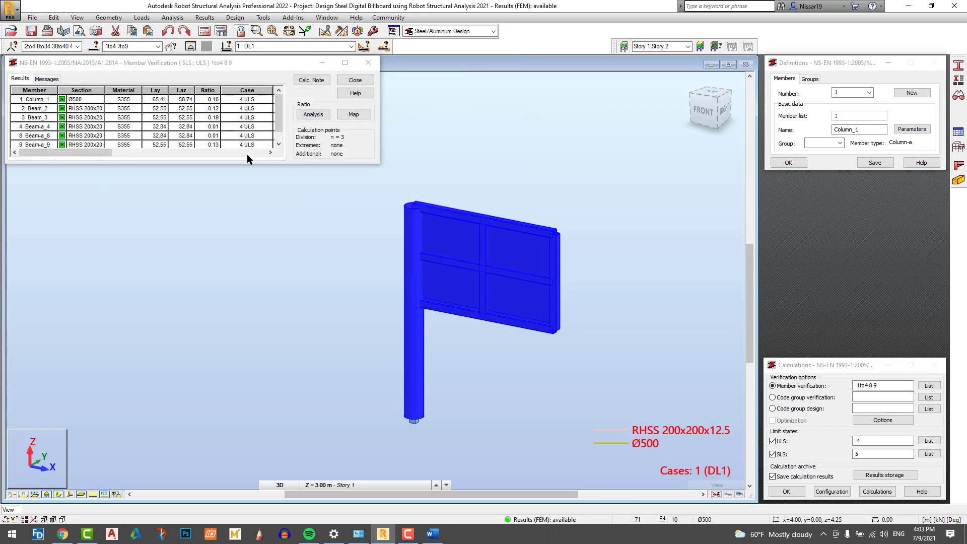
pyautogui.moveTo(247, 166); pyautogui.dragTo(247, 306)
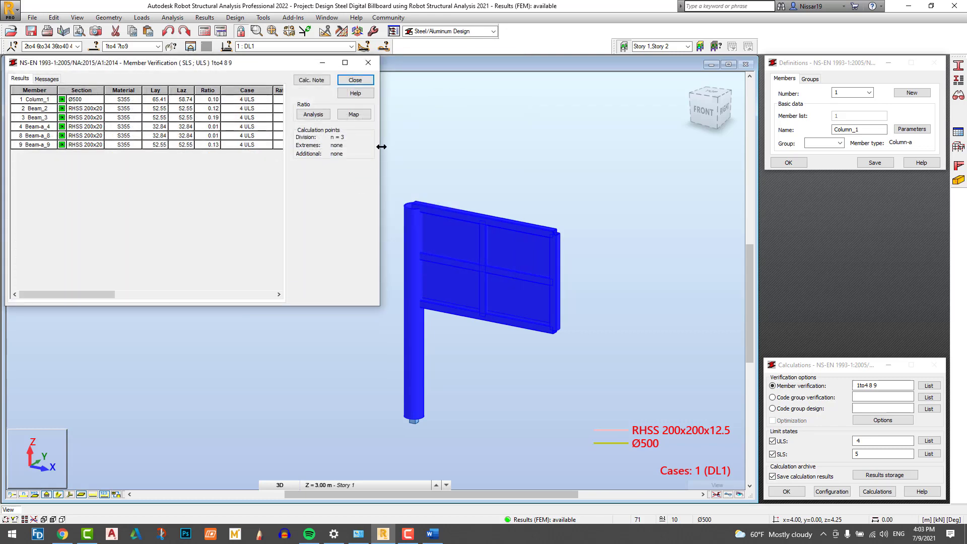
pyautogui.moveTo(381, 147); pyautogui.dragTo(566, 147)
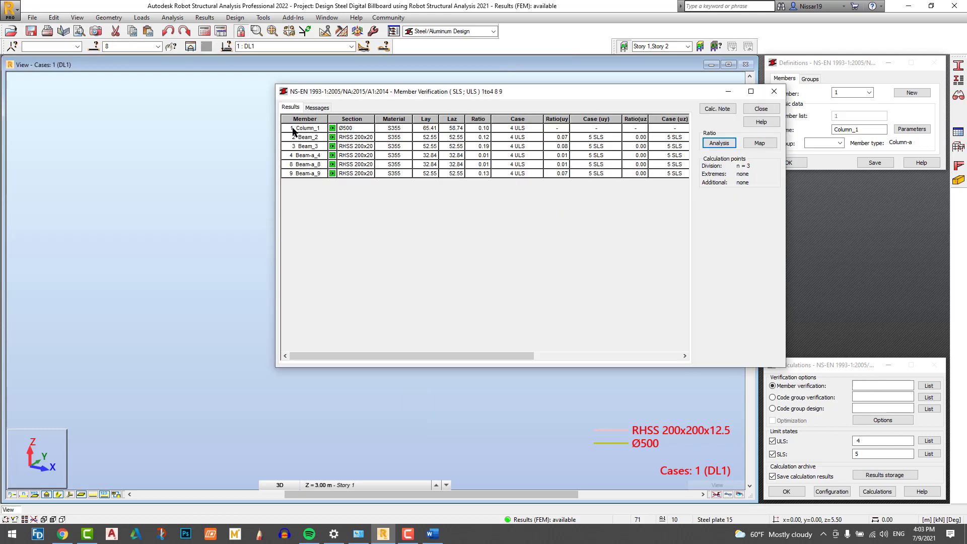
# Select all members in the results table and display the global analysis chart of their ratios.
pyautogui.moveTo(293, 128); pyautogui.dragTo(700, 184)
pyautogui.click(720, 144)
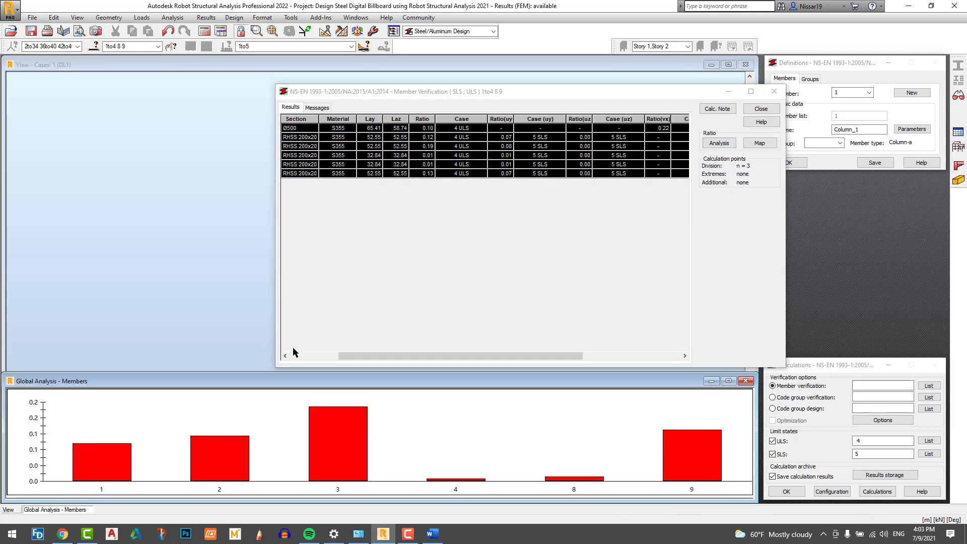
pyautogui.moveTo(269, 386); pyautogui.dragTo(236, 342)
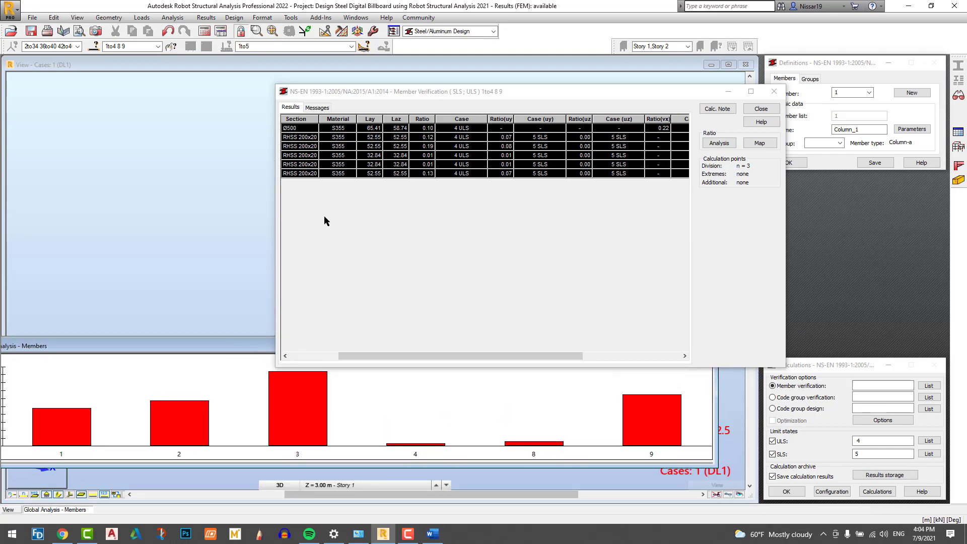
# Move the verification results window away from the billboard model and bring the global analysis chart back into view.
pyautogui.click(514, 99)
pyautogui.moveTo(516, 95); pyautogui.dragTo(290, 64)
pyautogui.click(606, 108)
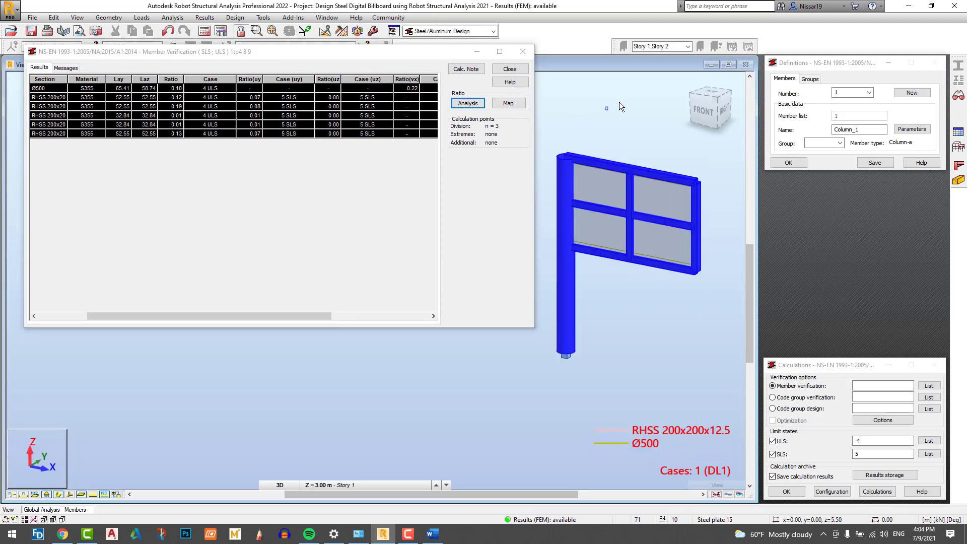
pyautogui.moveTo(481, 55); pyautogui.dragTo(472, 83)
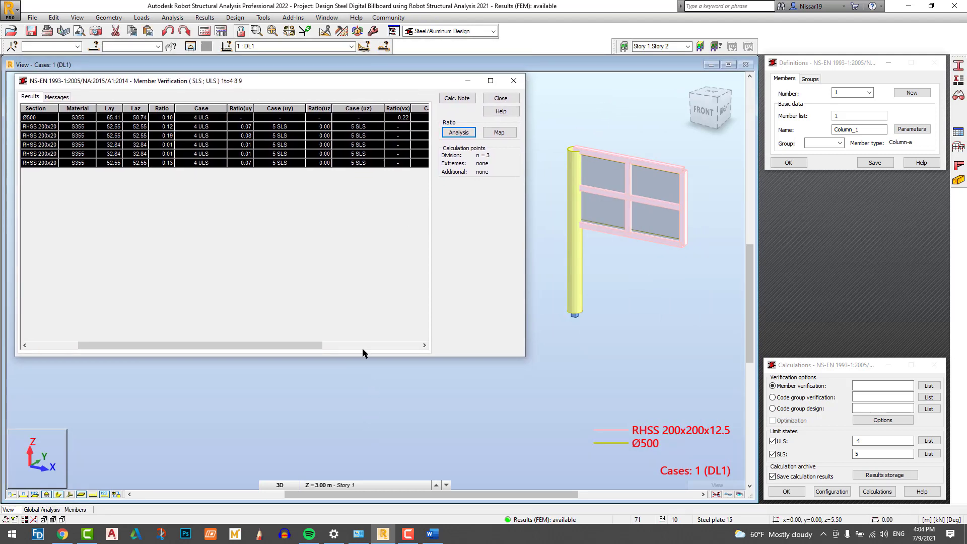
pyautogui.click(55, 509)
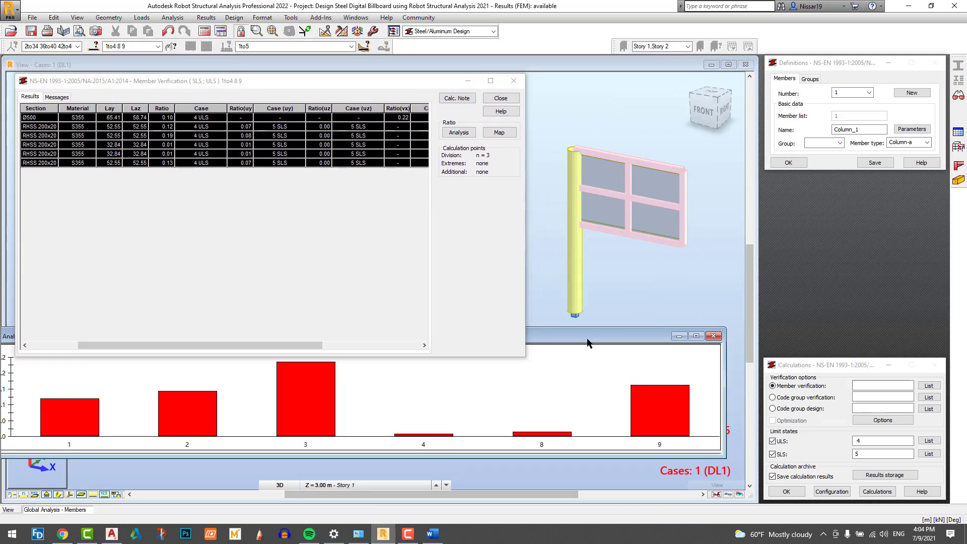
# Resize and position the results table and global analysis chart so both show together beside the model.
pyautogui.moveTo(588, 338); pyautogui.dragTo(582, 300)
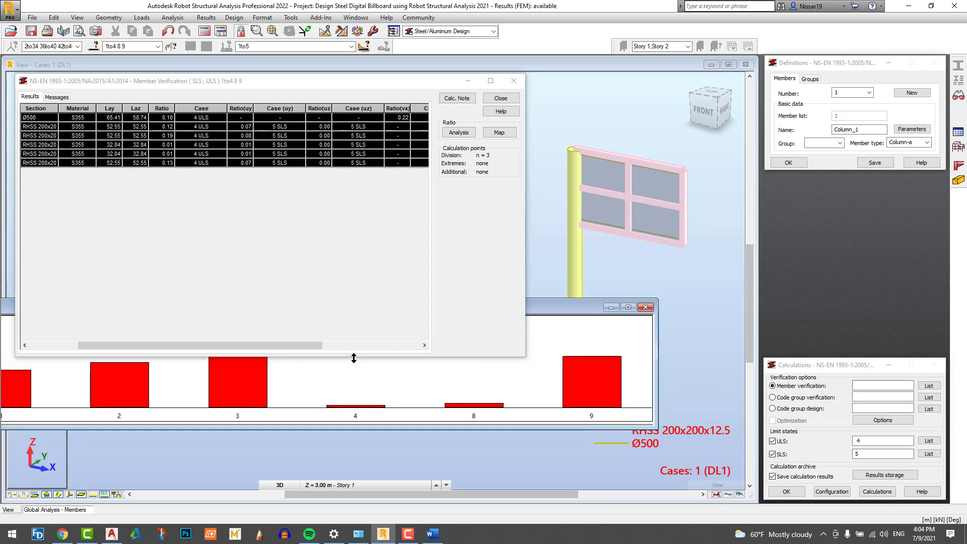
pyautogui.moveTo(354, 358); pyautogui.dragTo(352, 265)
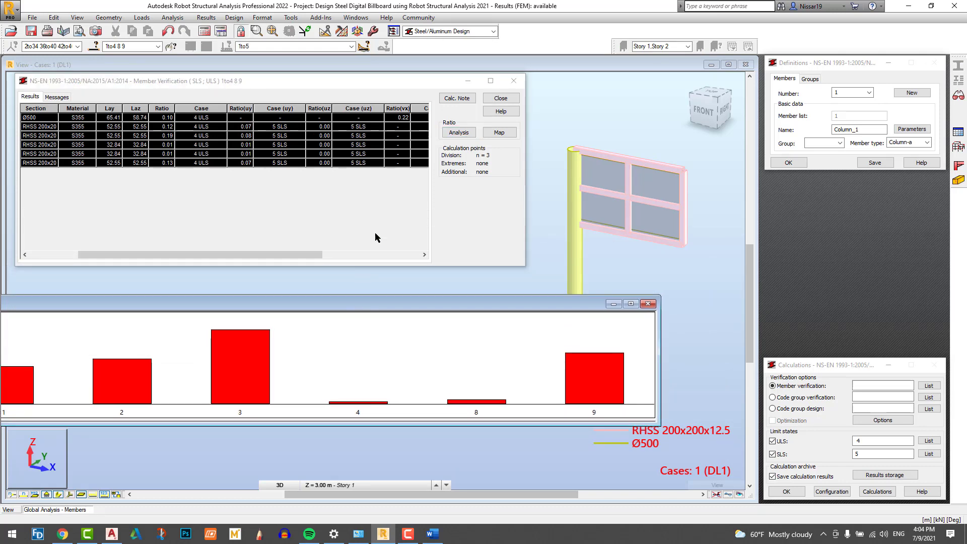
pyautogui.moveTo(375, 233); pyautogui.dragTo(388, 279)
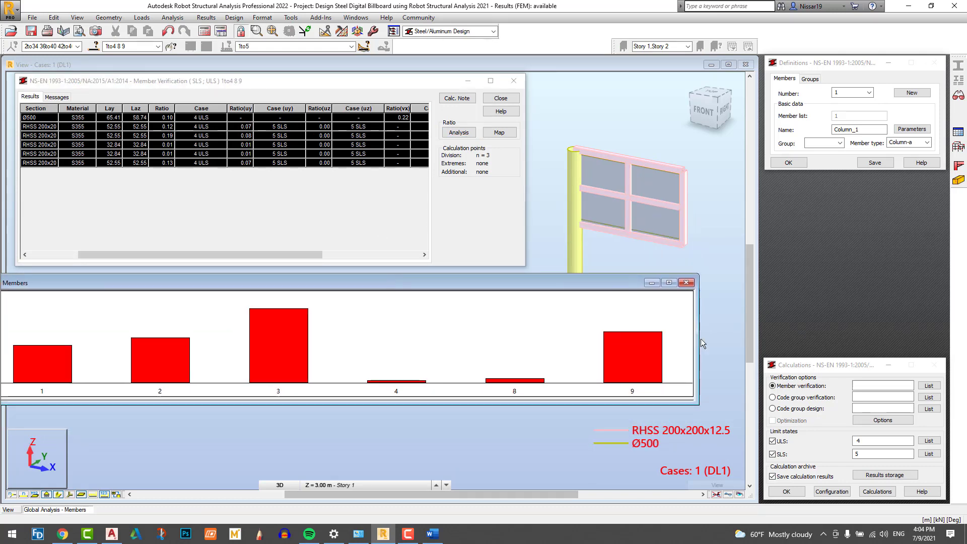
pyautogui.moveTo(700, 343); pyautogui.dragTo(495, 327)
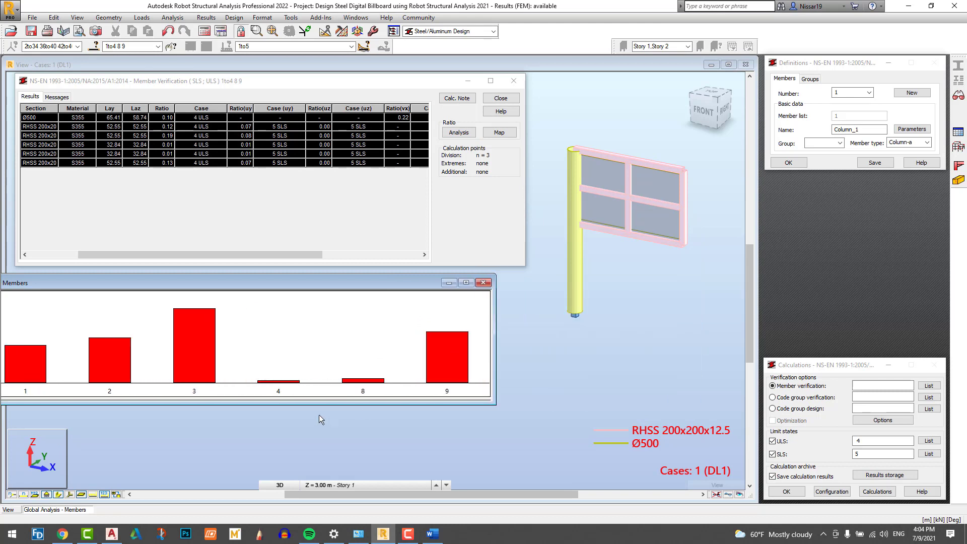
pyautogui.moveTo(318, 403); pyautogui.dragTo(317, 473)
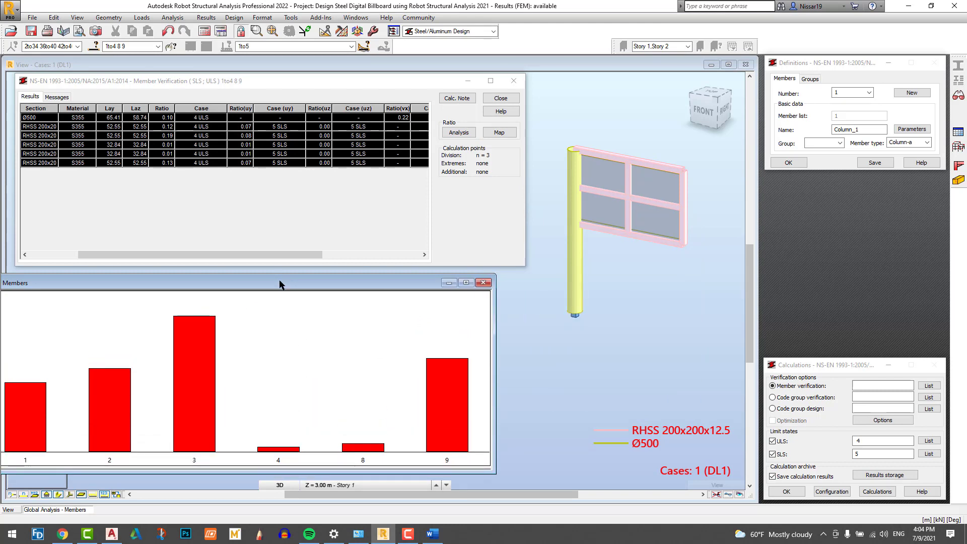
pyautogui.moveTo(280, 285); pyautogui.dragTo(364, 286)
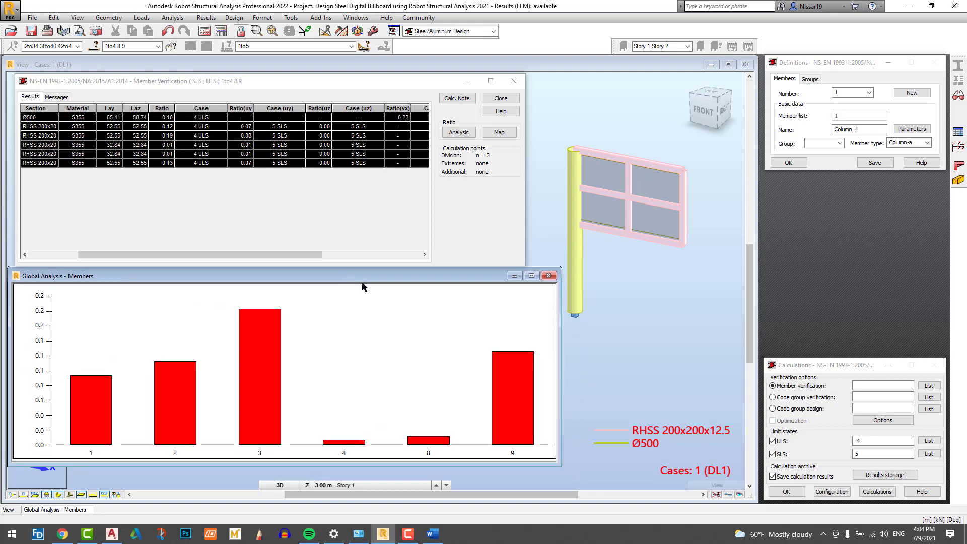
pyautogui.moveTo(559, 357); pyautogui.dragTo(521, 345)
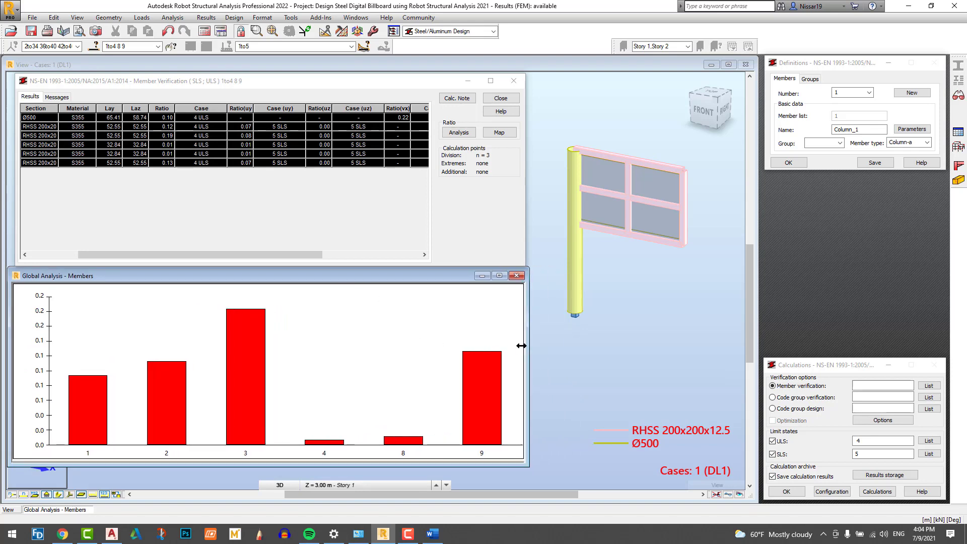
# Generate the simplified calculation note for member 9 and read through its verification formulas.
pyautogui.doubleClick(374, 163)
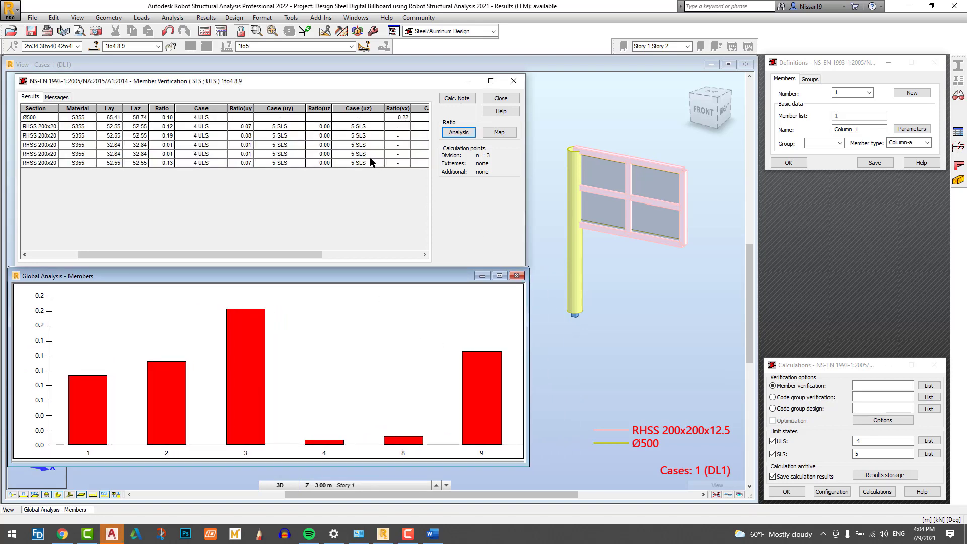
pyautogui.click(380, 280)
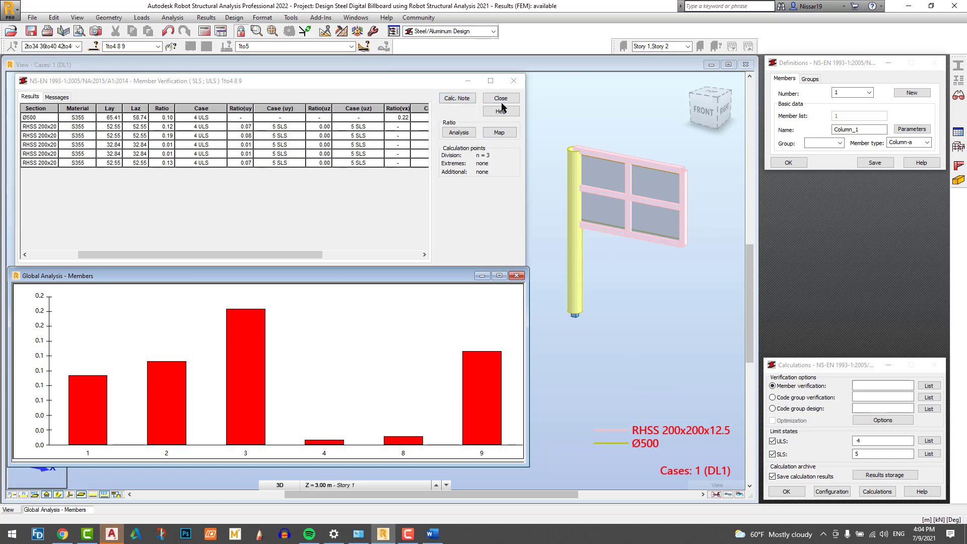
pyautogui.click(460, 98)
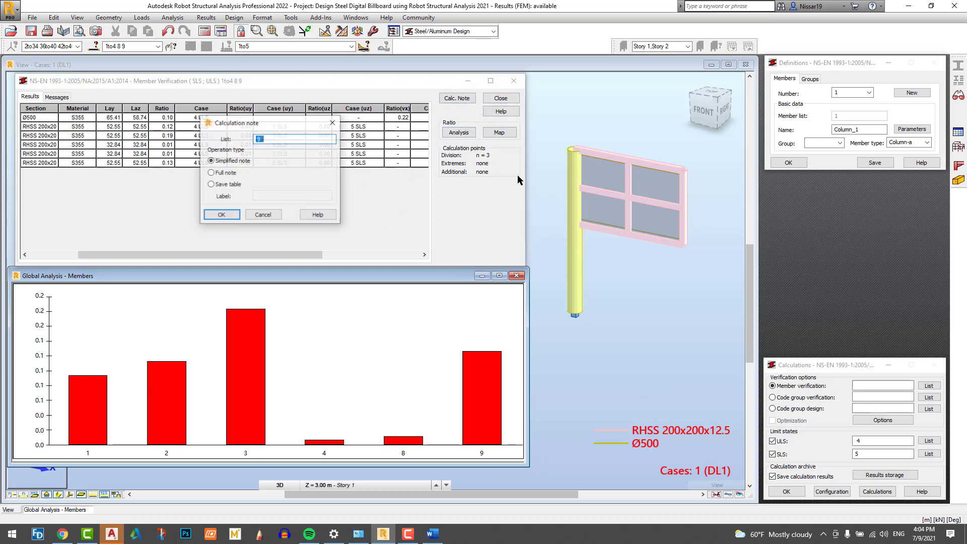
pyautogui.click(221, 214)
pyautogui.scroll(-3, 80, 96)
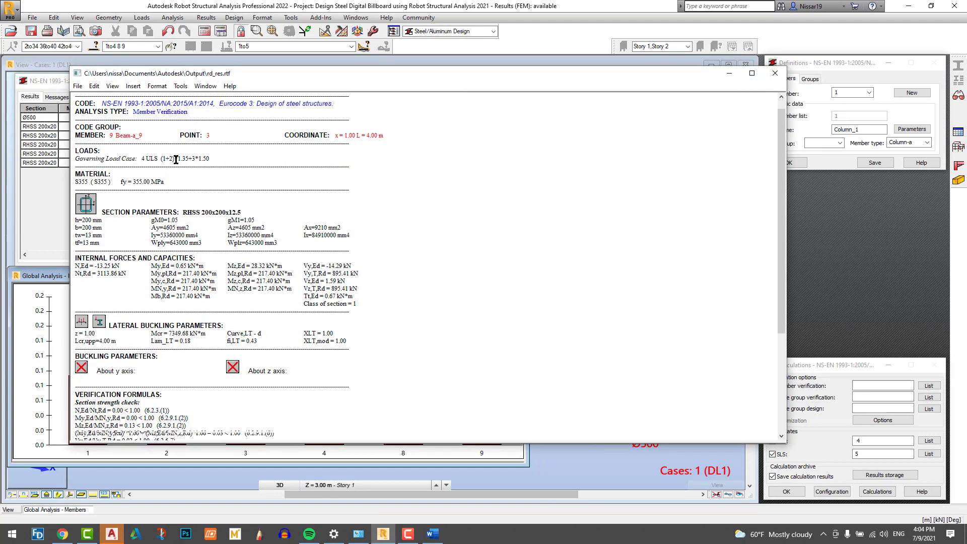
# Save the calculation note as Desing steel_res in Rich Text Format in the desktop's RSA folder, and close it.
pyautogui.click(78, 85)
pyautogui.click(93, 131)
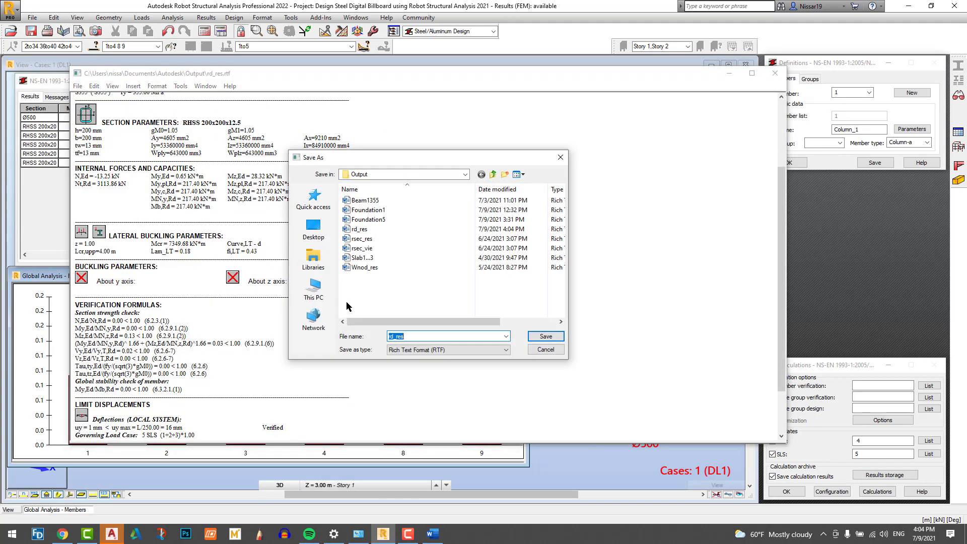
pyautogui.click(313, 228)
pyautogui.click(371, 279)
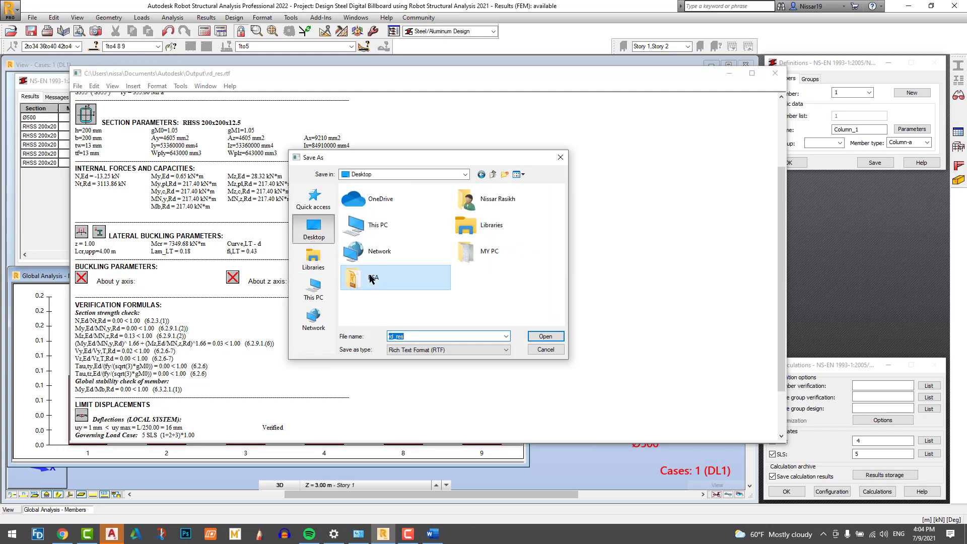
pyautogui.doubleClick(371, 280)
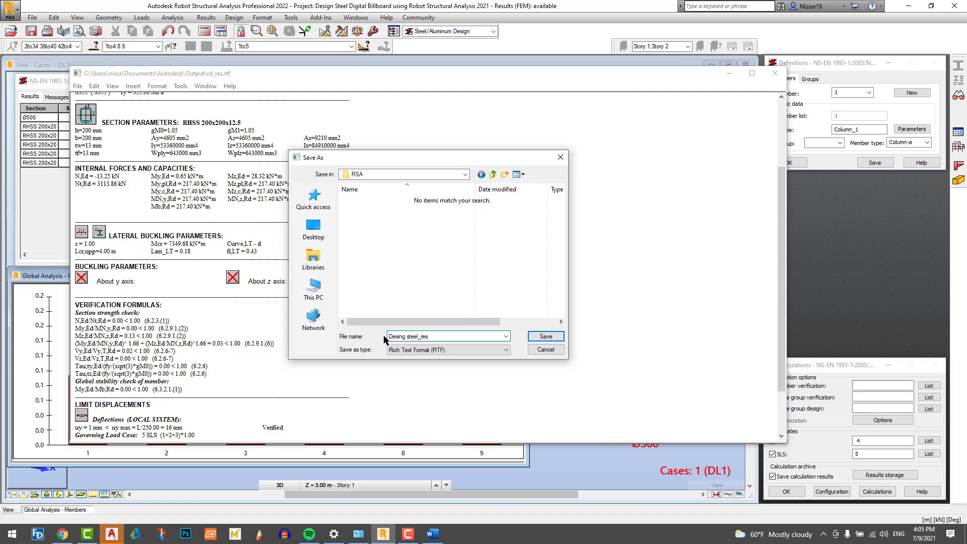
pyautogui.click(546, 336)
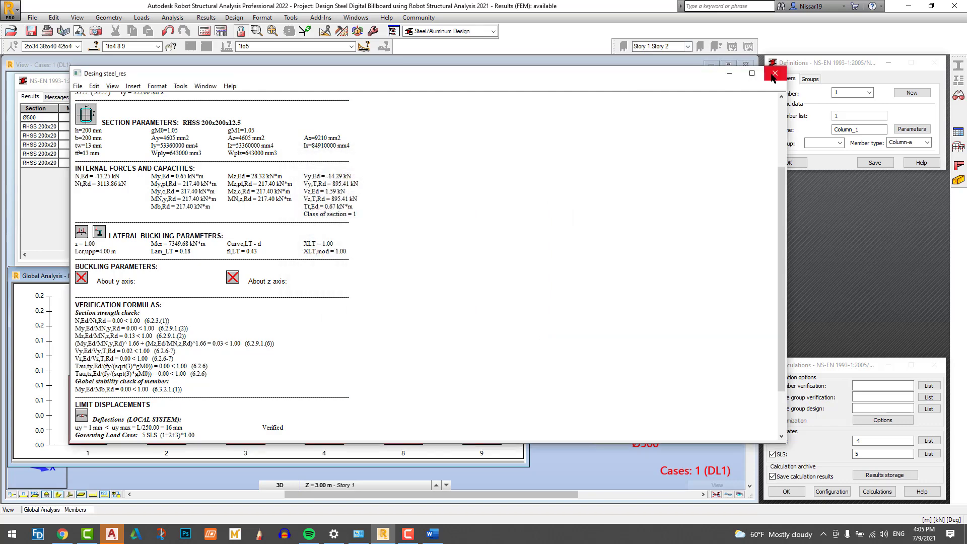
pyautogui.click(774, 73)
# Close the verification results, archiving them under the suggested name, and close the global analysis chart.
pyautogui.click(501, 98)
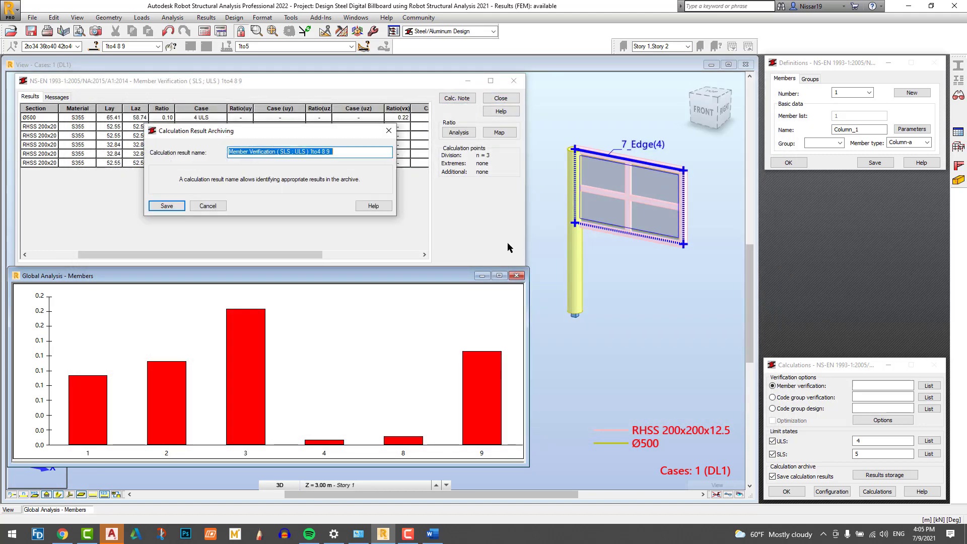
pyautogui.click(164, 207)
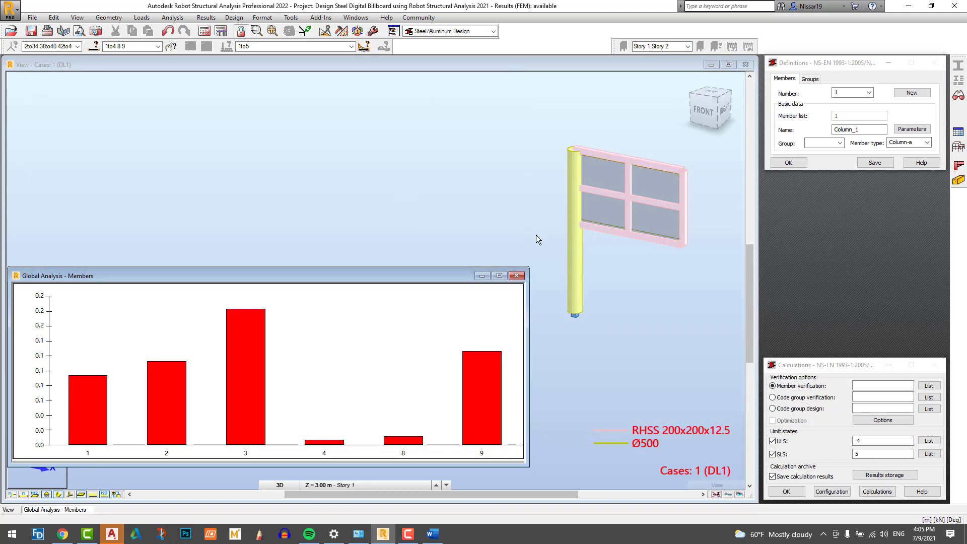
pyautogui.click(518, 280)
# Switch the workspace from Steel/Aluminum Design to the Geometry layout of the structure model.
pyautogui.scroll(-2, 382, 162)
pyautogui.scroll(3, 534, 149)
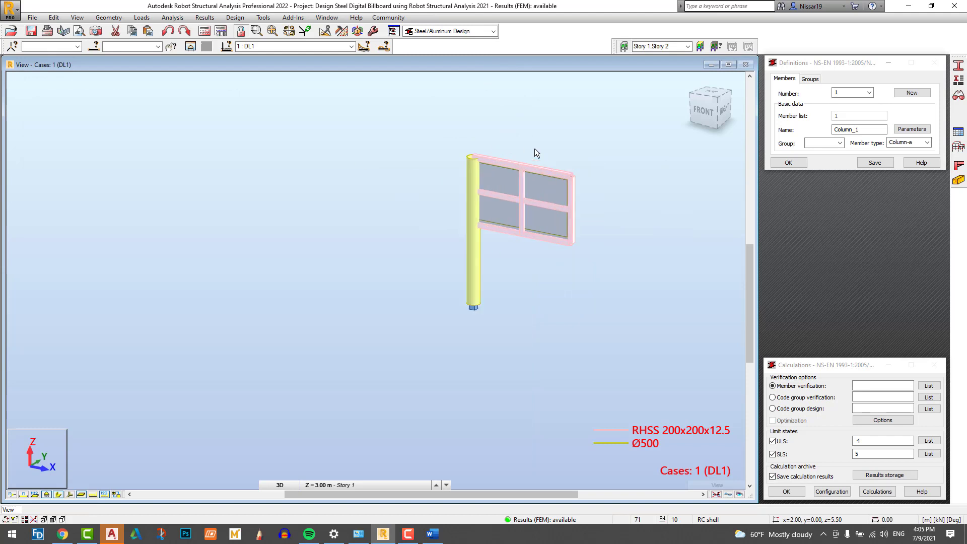
pyautogui.scroll(2, 612, 277)
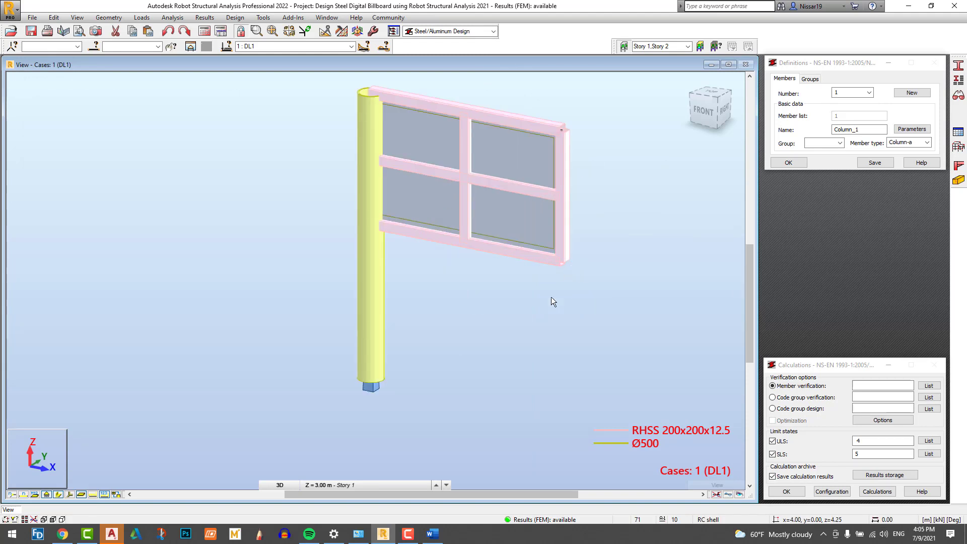
pyautogui.rightClick(457, 326)
pyautogui.click(470, 313)
pyautogui.click(493, 31)
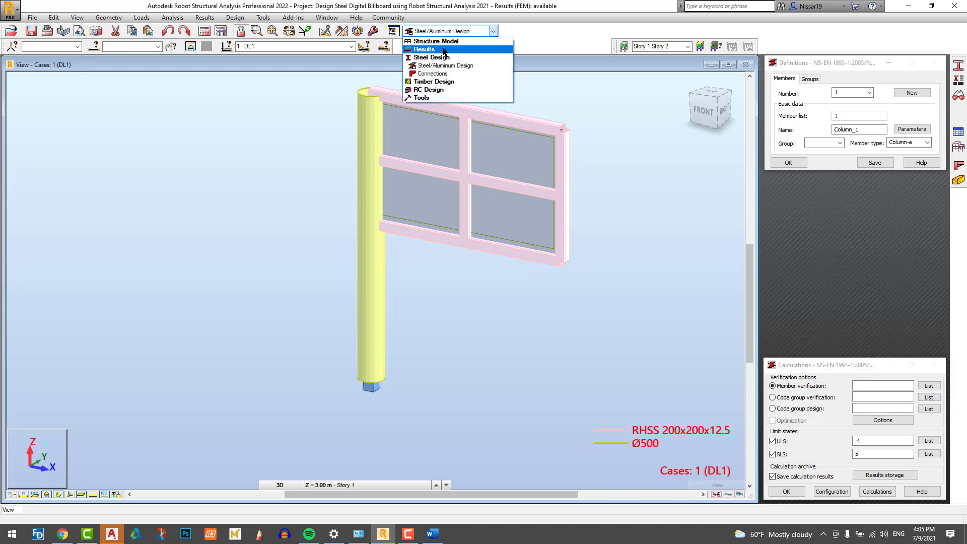
pyautogui.click(445, 42)
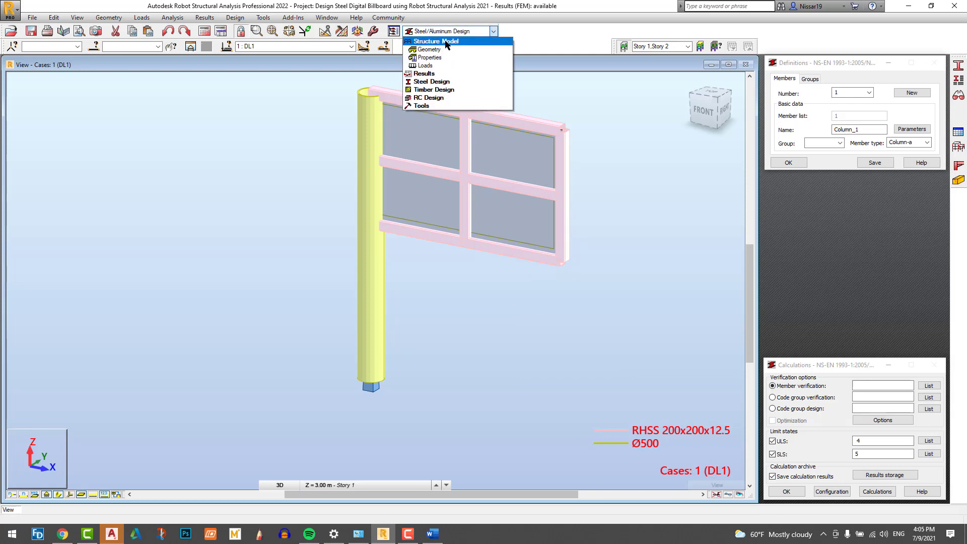
pyautogui.click(446, 49)
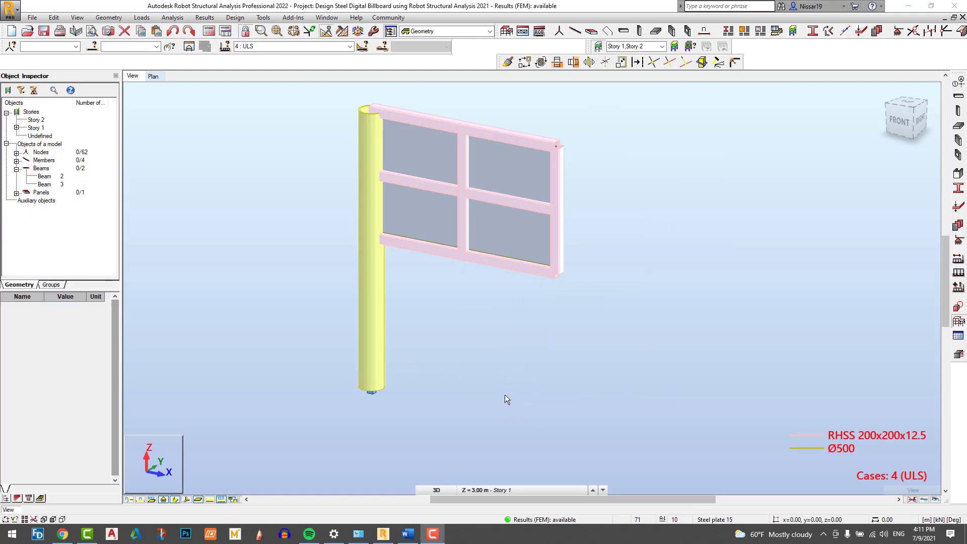
# Select the column with its base support and transfer it to spread footing design with manual combinations 4 ULS and 5 SLS.
pyautogui.moveTo(503, 420); pyautogui.dragTo(355, 384)
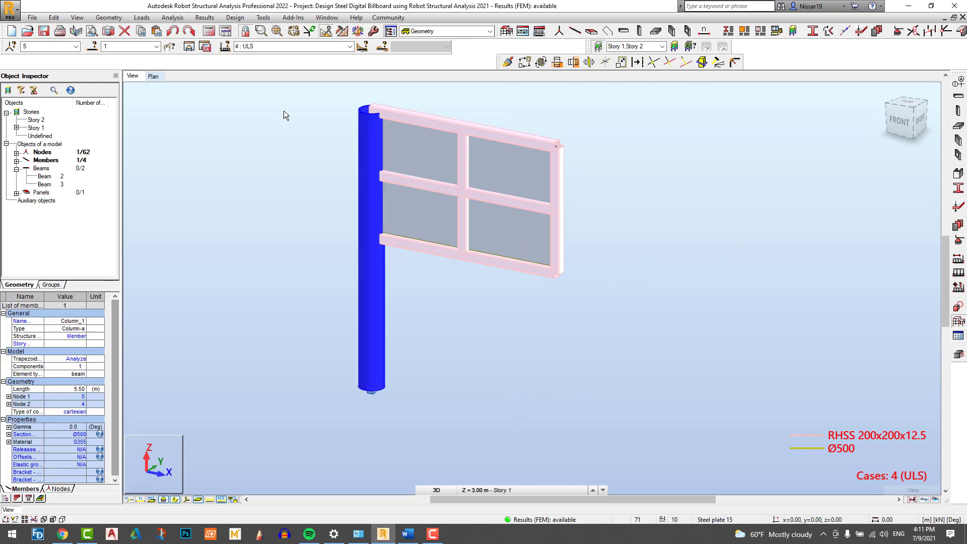
pyautogui.click(235, 17)
pyautogui.click(252, 129)
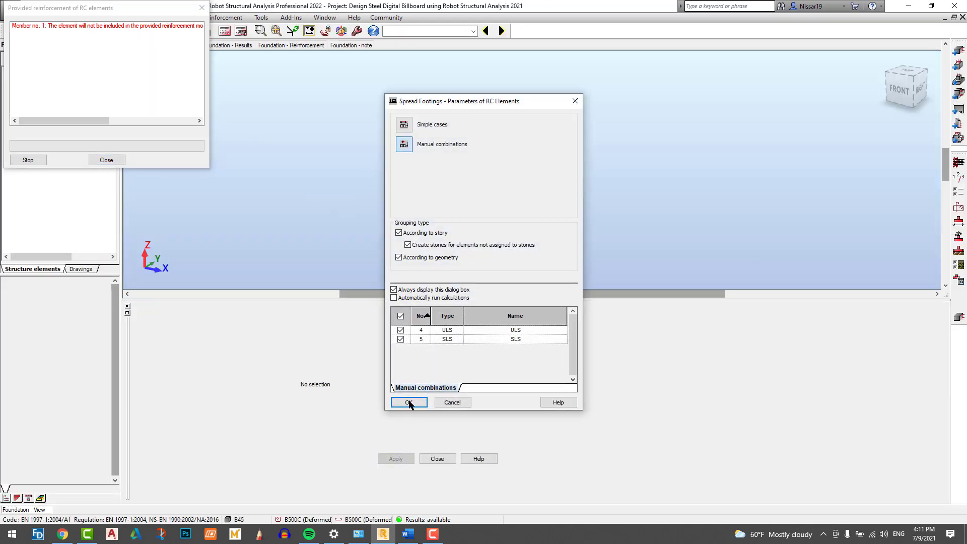
pyautogui.click(408, 403)
pyautogui.click(574, 182)
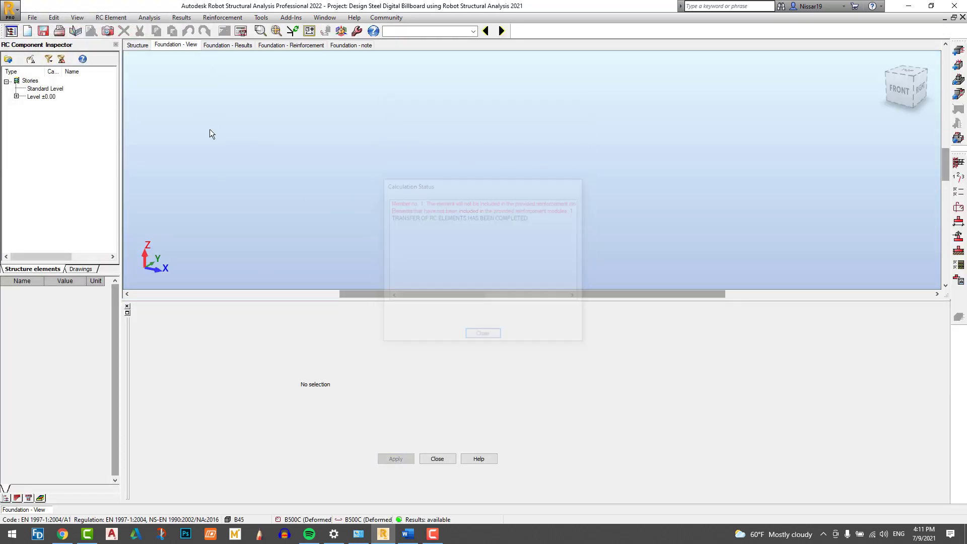
# Open Foundation5 on Level ±0.00 and fix its footing height h1 at 0.60 m.
pyautogui.click(16, 96)
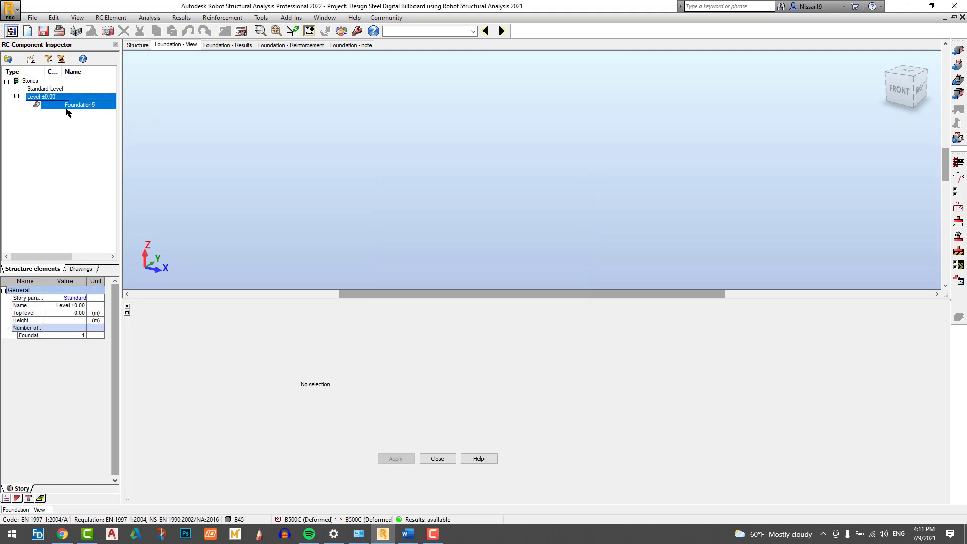
pyautogui.click(66, 107)
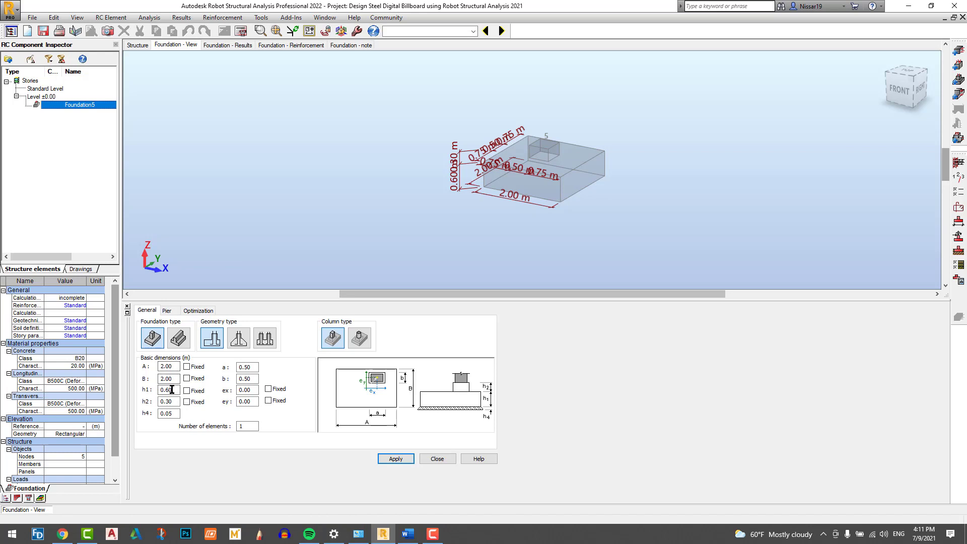
pyautogui.click(186, 391)
pyautogui.doubleClick(176, 392)
# Apply the saved Isolated foundation set of story parameters to the footing.
pyautogui.click(958, 177)
pyautogui.click(661, 276)
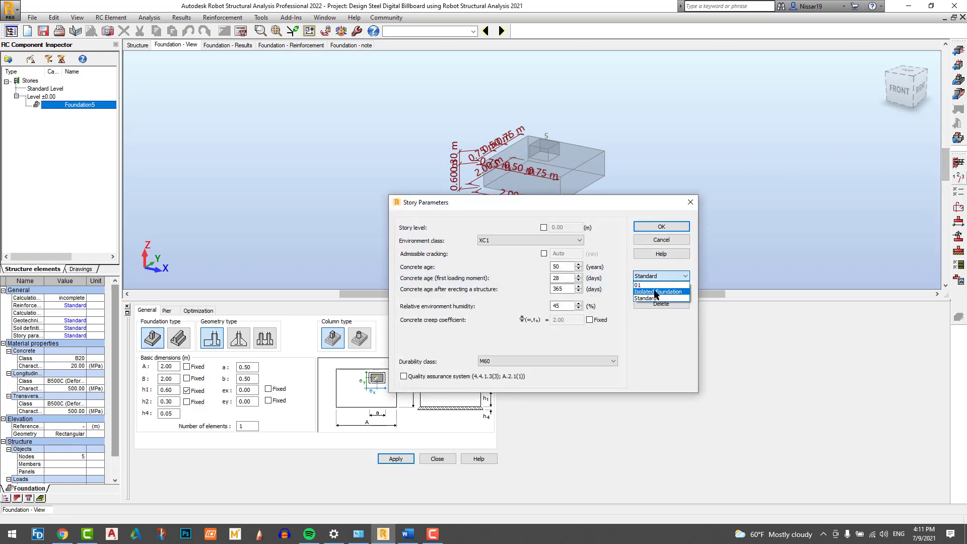
pyautogui.click(657, 292)
pyautogui.click(661, 227)
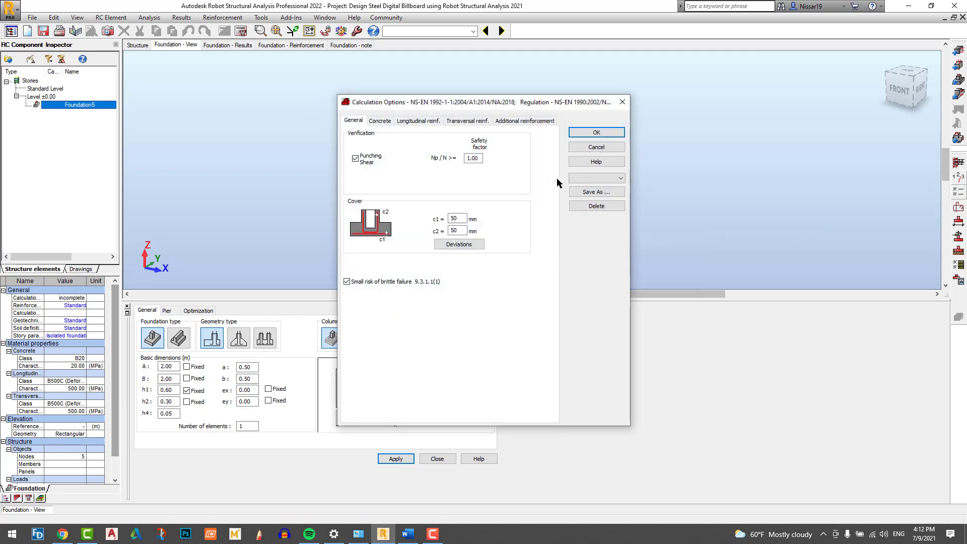
# Load the Isolated foundation calculation options with B45 concrete, save them under that same name, check the reinforcement settings and accept.
pyautogui.click(605, 178)
pyautogui.click(591, 194)
pyautogui.click(402, 121)
pyautogui.click(380, 121)
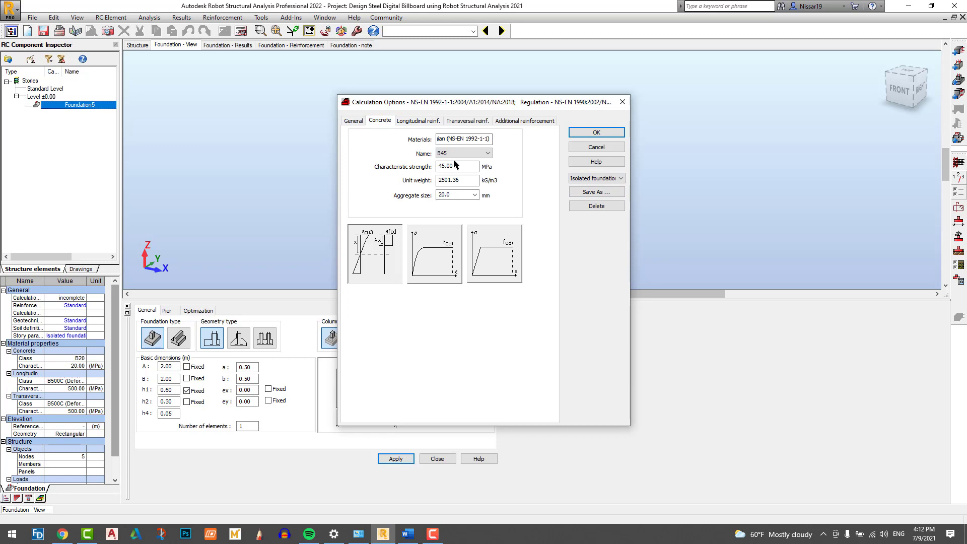
pyautogui.click(600, 192)
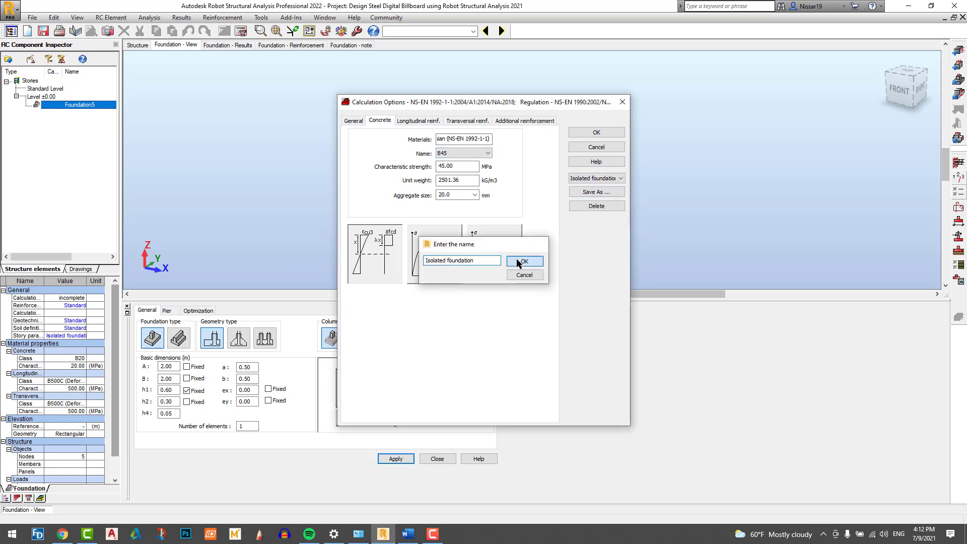
pyautogui.click(522, 261)
pyautogui.click(527, 119)
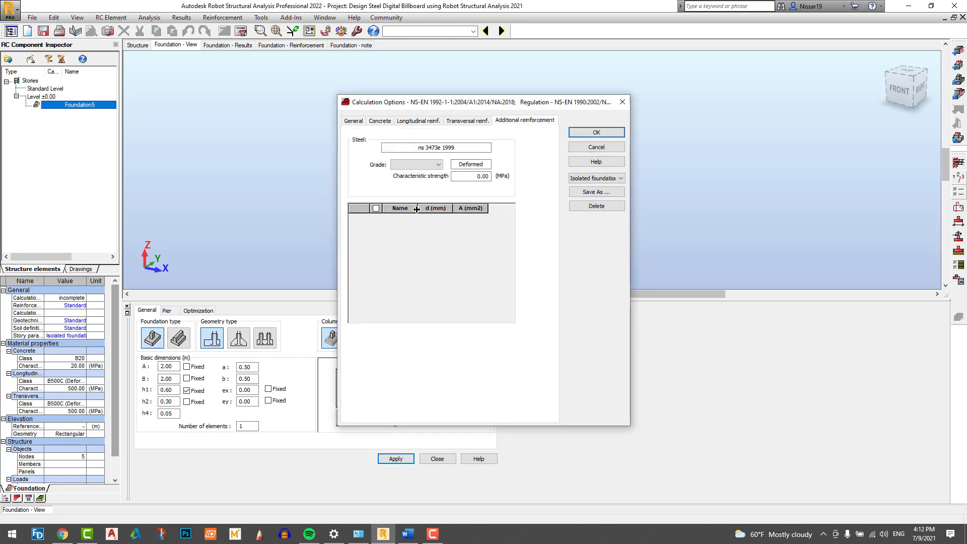
pyautogui.click(448, 121)
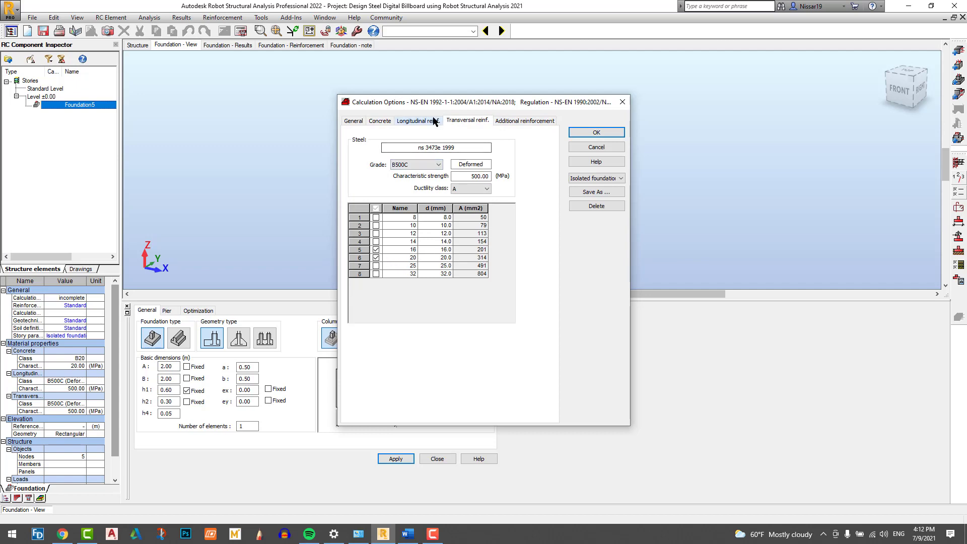
pyautogui.click(433, 121)
pyautogui.click(595, 132)
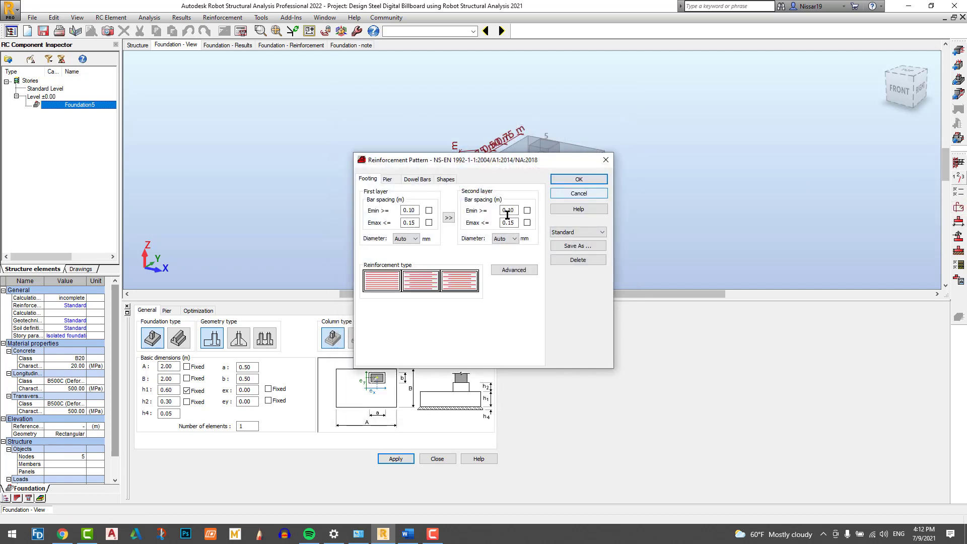
# Apply the saved Isolated foundation reinforcement pattern to the footing, checking its pier and dowel bar settings.
pyautogui.click(579, 232)
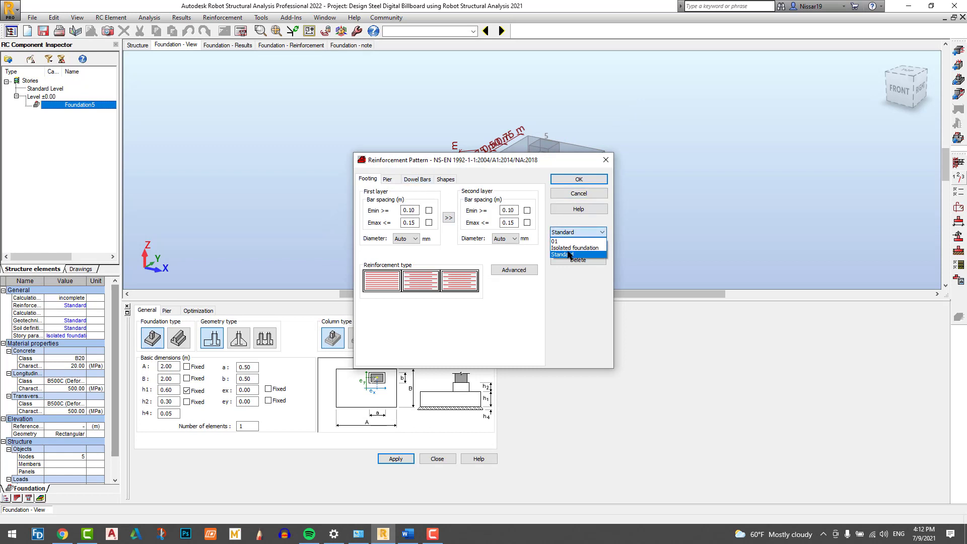
pyautogui.click(574, 248)
pyautogui.click(395, 180)
pyautogui.click(420, 182)
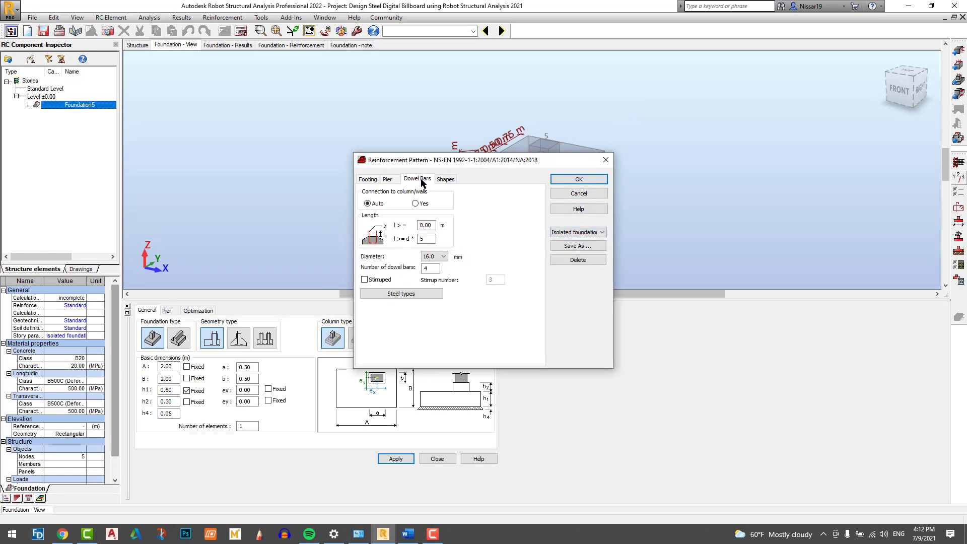
pyautogui.click(579, 179)
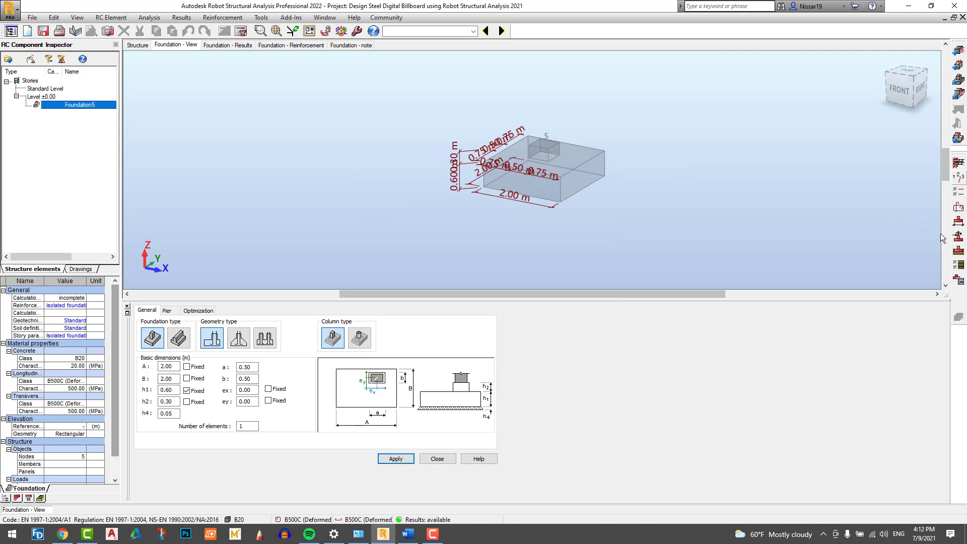
# Apply the saved Isolated foundation soil definition with a gravel layer to the footing.
pyautogui.click(959, 251)
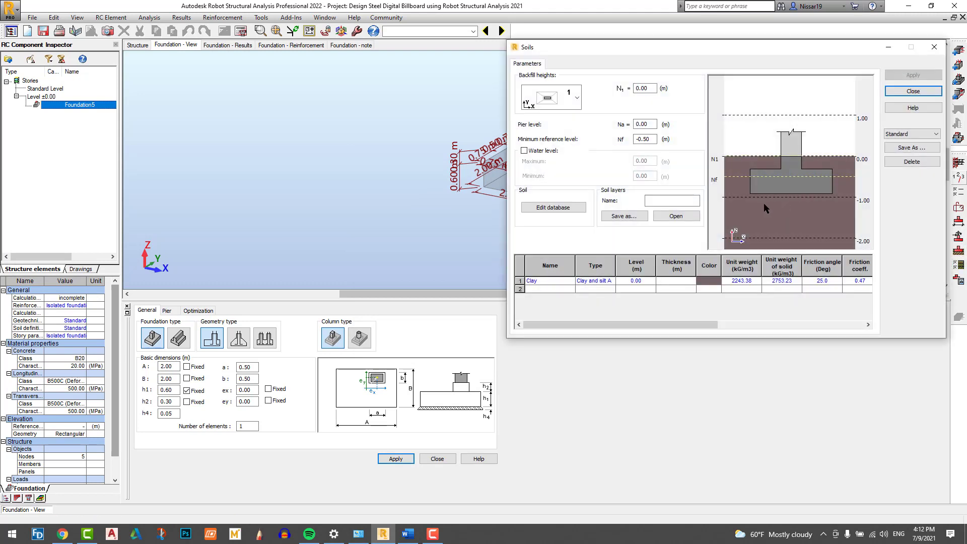
pyautogui.click(897, 134)
pyautogui.click(903, 152)
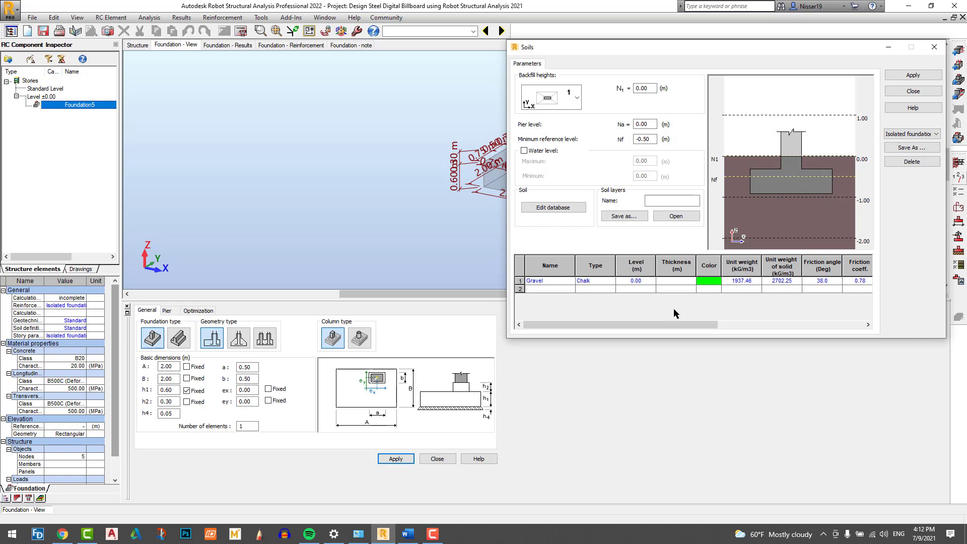
pyautogui.click(913, 74)
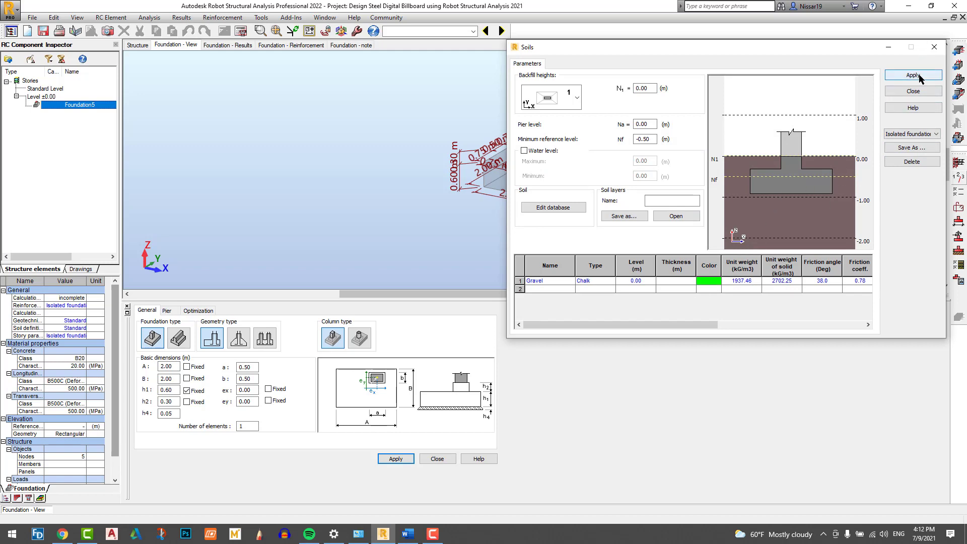
pyautogui.click(934, 48)
# Load the Isolated foundation geotechnical options, save them under that same name and accept them for the footing.
pyautogui.click(960, 267)
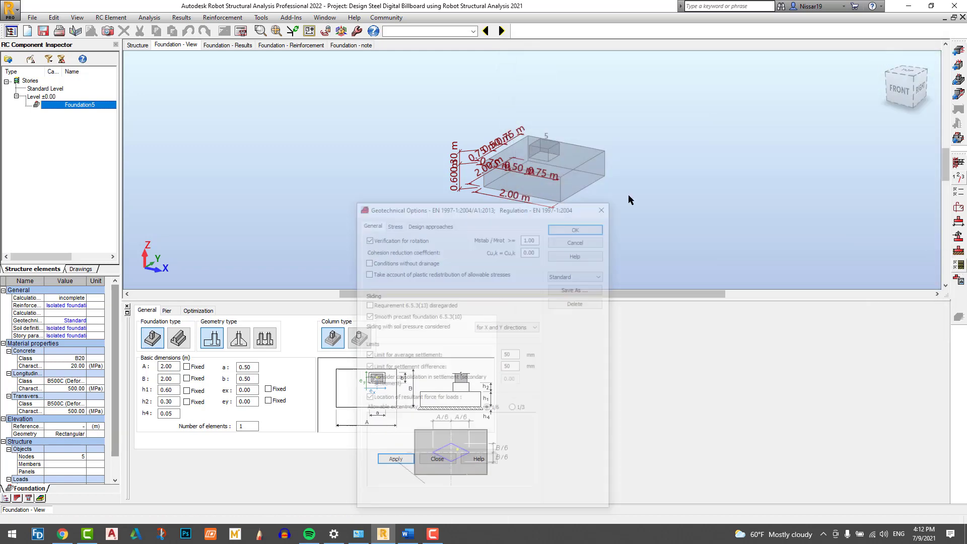
pyautogui.click(579, 275)
pyautogui.click(568, 291)
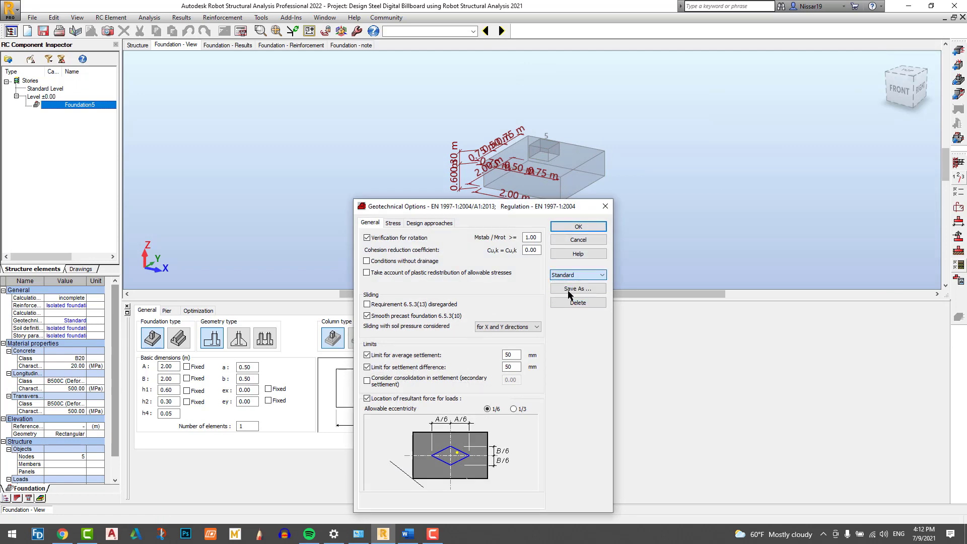
pyautogui.click(567, 289)
pyautogui.click(524, 355)
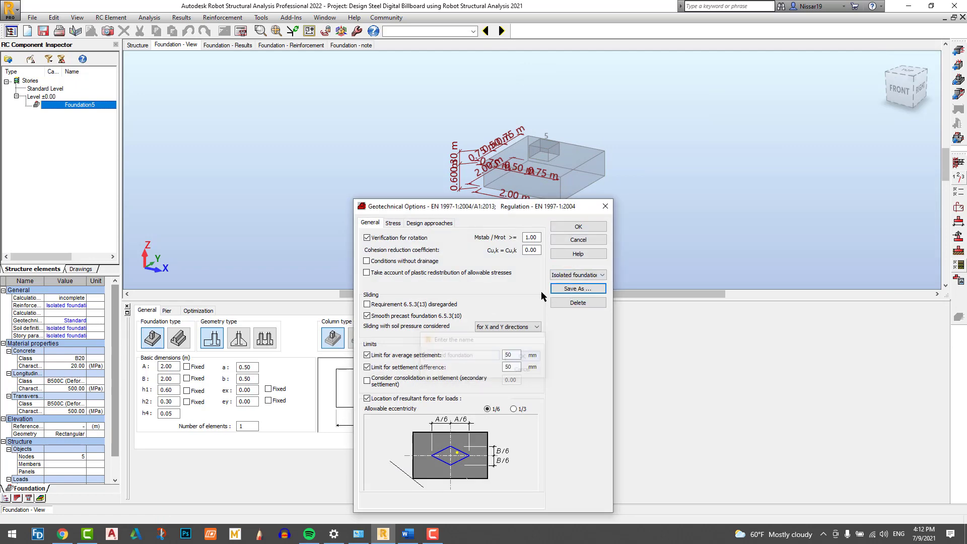
pyautogui.click(577, 227)
# Assign the Isolated foundation calculation options to Foundation5 in its properties and run the footing calculation.
pyautogui.scroll(2, 617, 152)
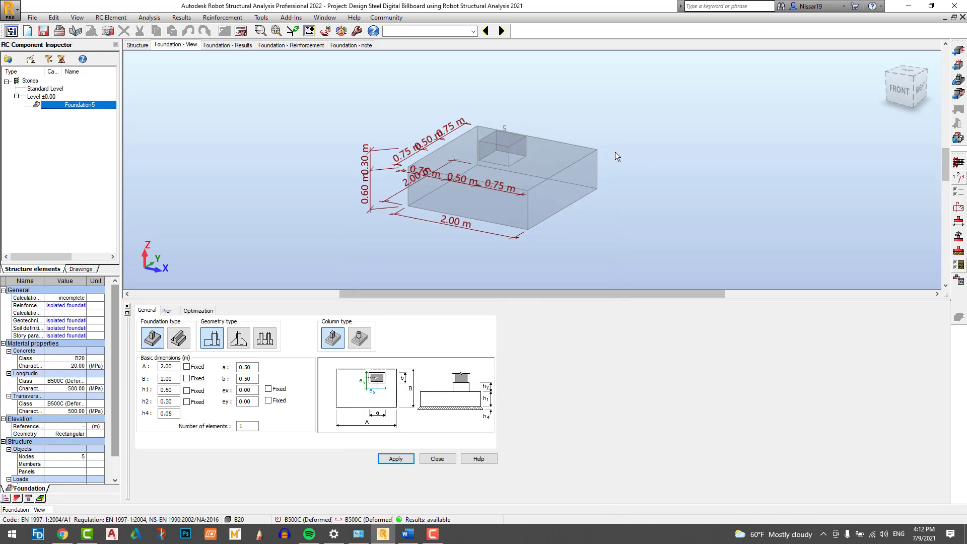
pyautogui.scroll(-1, 600, 98)
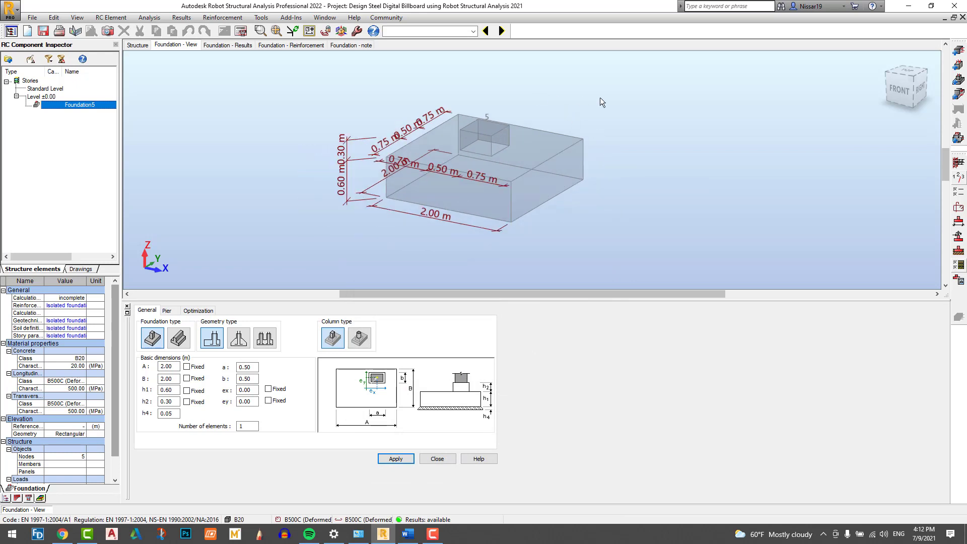
pyautogui.click(80, 313)
pyautogui.click(82, 329)
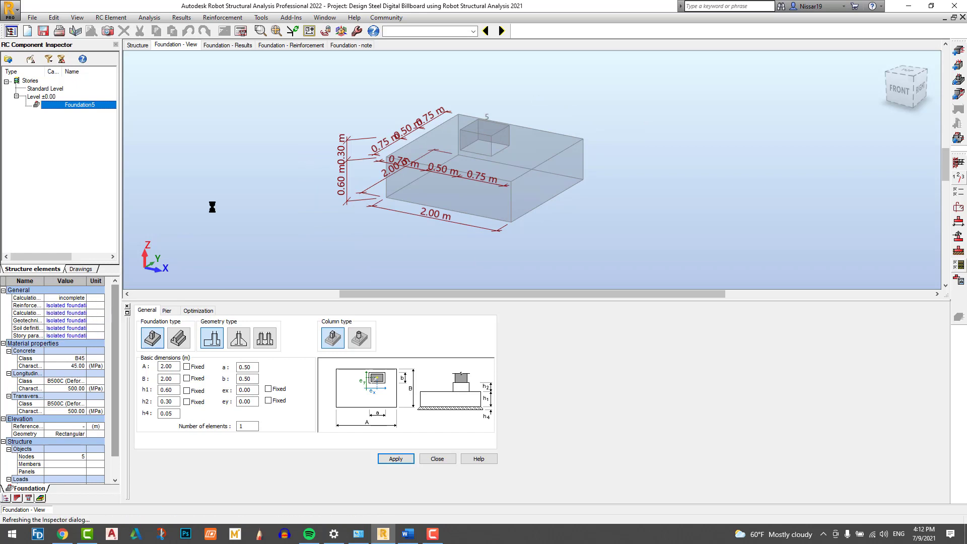
pyautogui.click(241, 32)
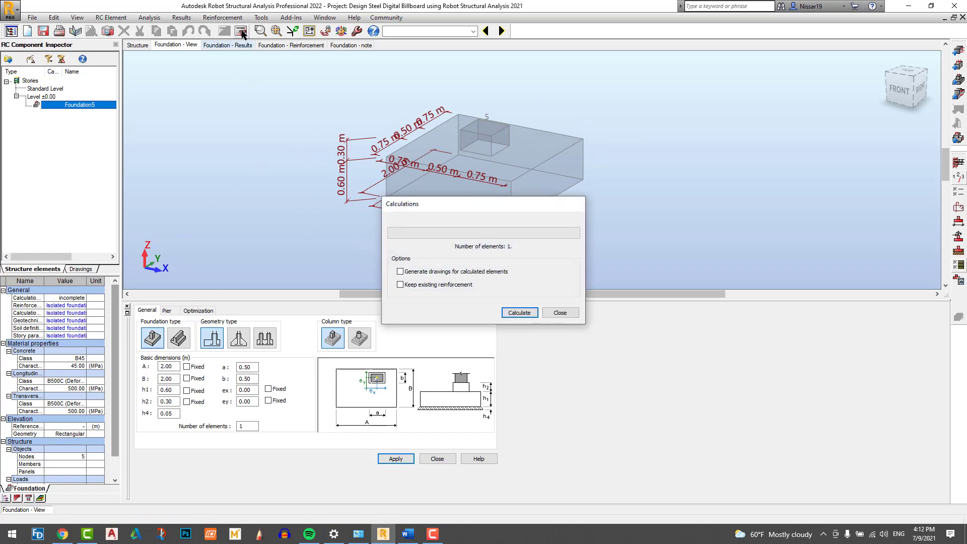
pyautogui.click(519, 312)
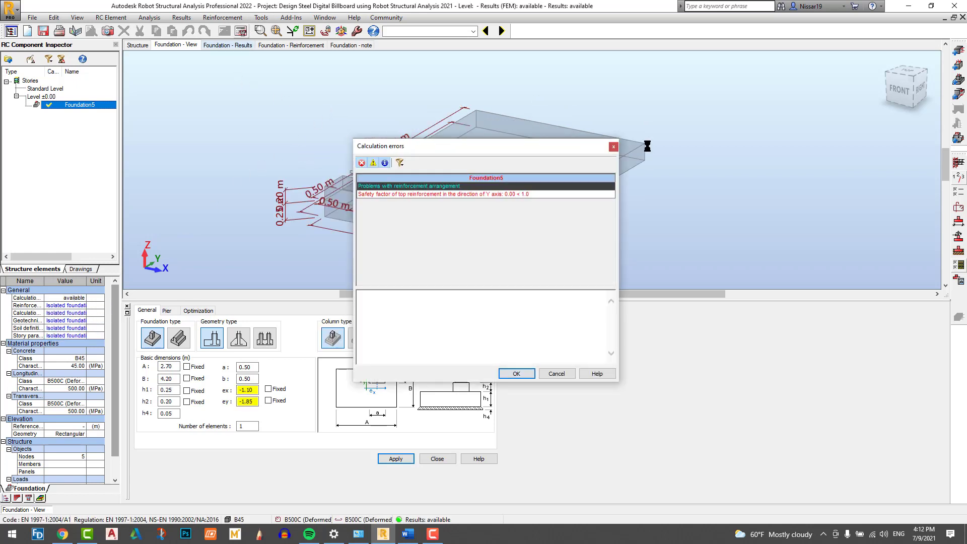
pyautogui.click(613, 148)
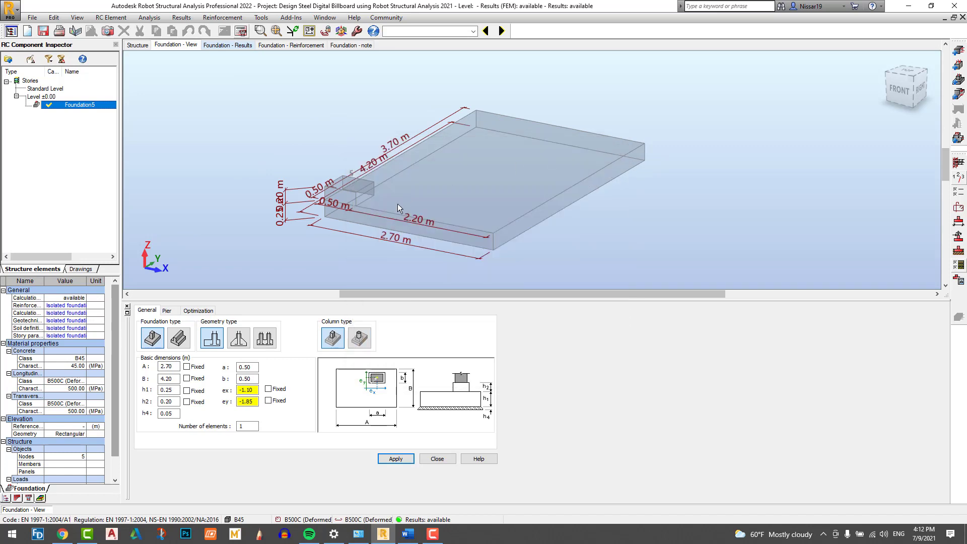
# Fix the footing height h1 at 0.6 m and recalculate Foundation5.
pyautogui.doubleClick(177, 390)
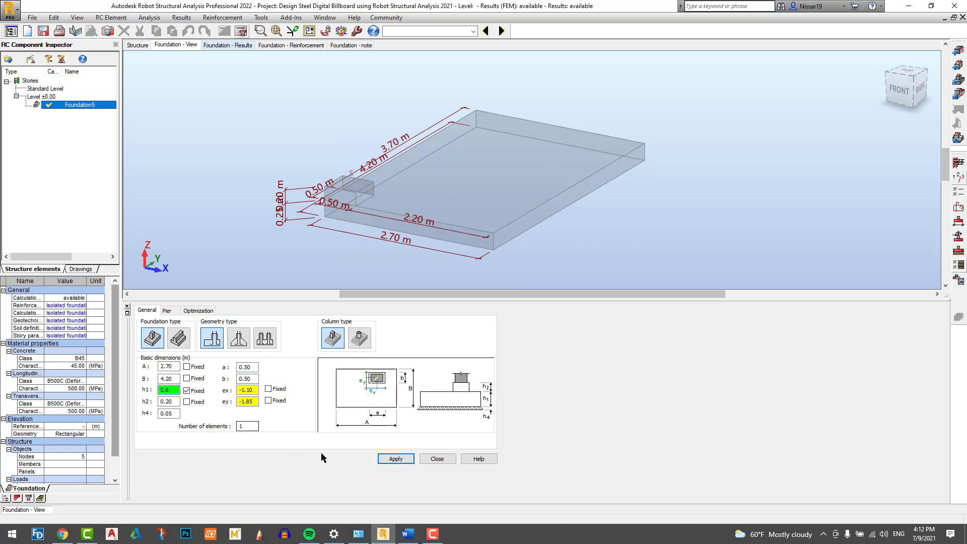
pyautogui.click(395, 458)
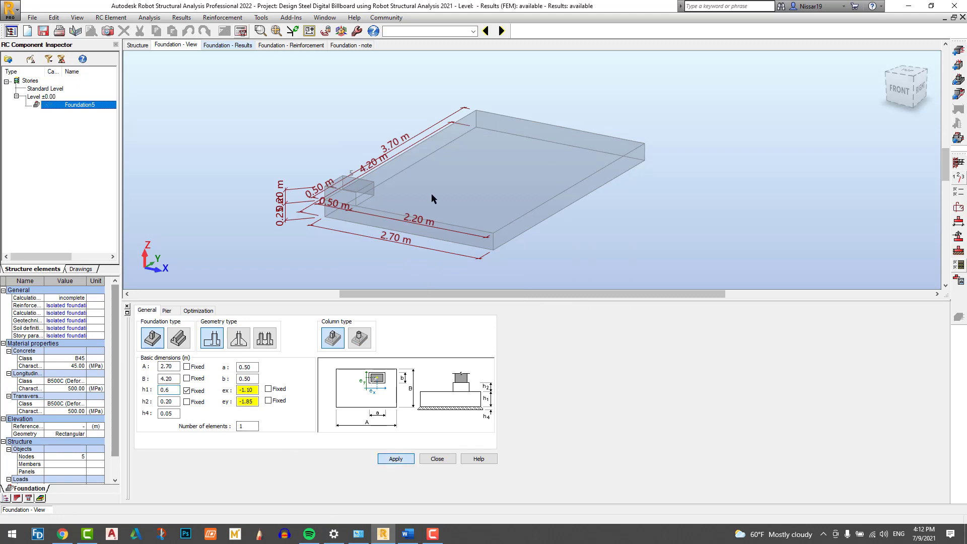
pyautogui.click(241, 32)
pyautogui.click(520, 312)
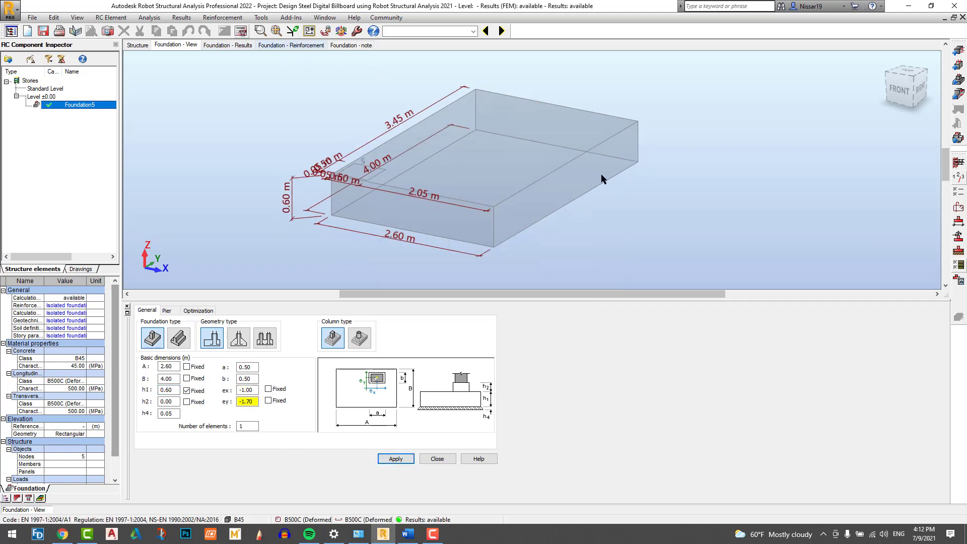
pyautogui.scroll(1, 593, 183)
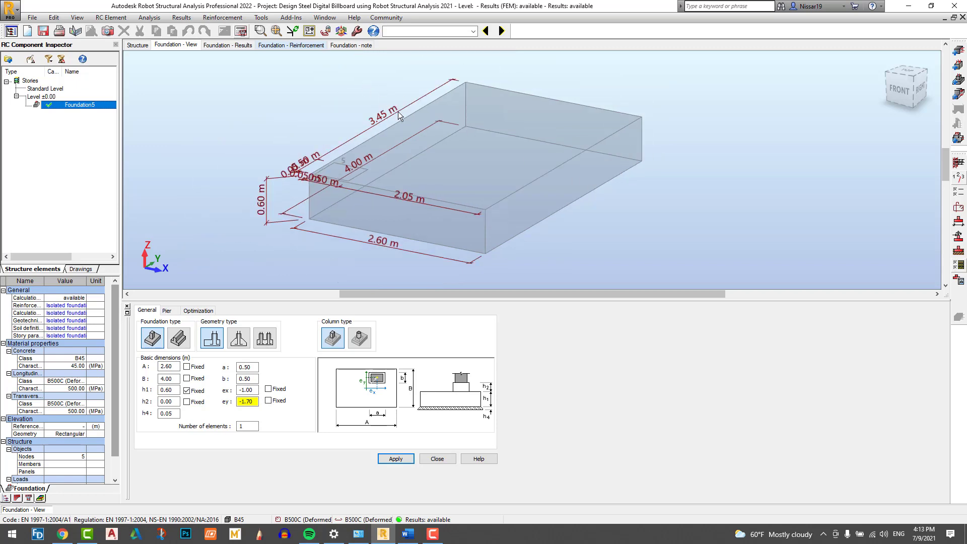
# Examine the footing's reinforcement layout in 3D from several angles in both reinforcement views.
pyautogui.click(266, 45)
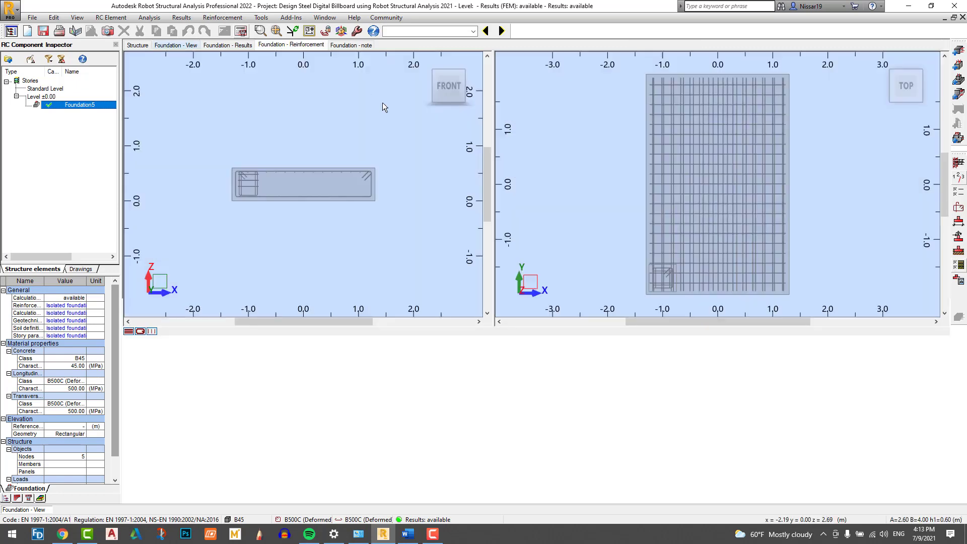
pyautogui.moveTo(606, 184)
pyautogui.mouseDown(button='middle')
pyautogui.moveTo(624, 140)
pyautogui.moveTo(620, 170)
pyautogui.mouseUp(button='middle')
pyautogui.keyDown('shift'); pyautogui.moveTo(573, 200); pyautogui.dragTo(645, 101, button='middle'); pyautogui.keyUp('shift')
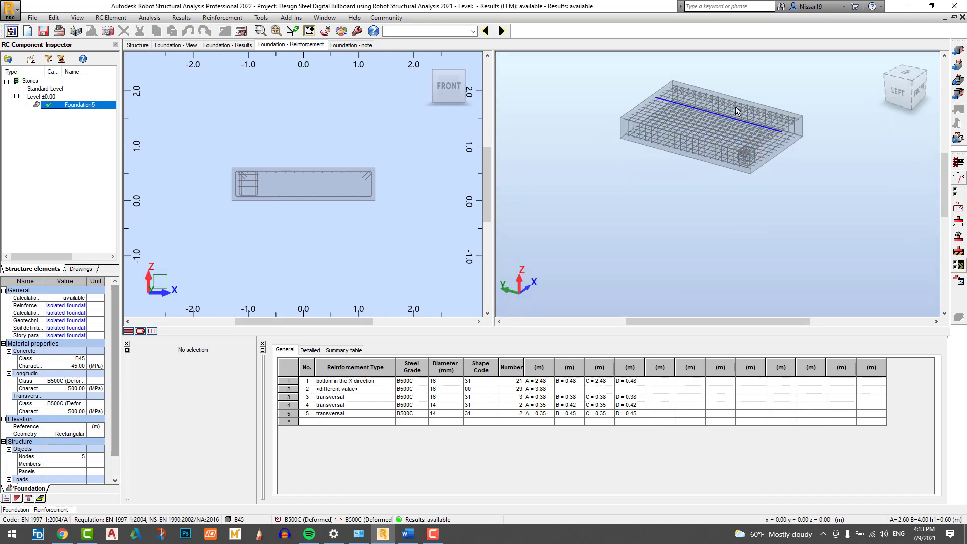
pyautogui.scroll(5, 775, 136)
pyautogui.scroll(-2, 783, 140)
pyautogui.scroll(2, 293, 172)
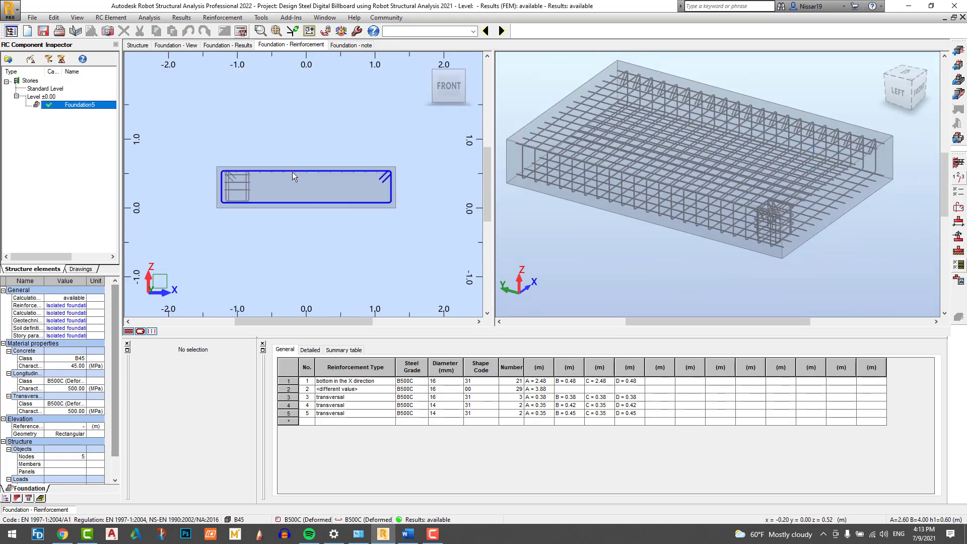
pyautogui.scroll(-2, 322, 149)
pyautogui.moveTo(363, 148); pyautogui.dragTo(332, 168, button='middle')
pyautogui.moveTo(350, 166)
pyautogui.keyDown('shift'); pyautogui.mouseDown(button='middle')
pyautogui.moveTo(348, 193)
pyautogui.moveTo(358, 184)
pyautogui.mouseUp(button='middle'); pyautogui.keyUp('shift')
pyautogui.scroll(2, 310, 154)
pyautogui.scroll(-2, 311, 153)
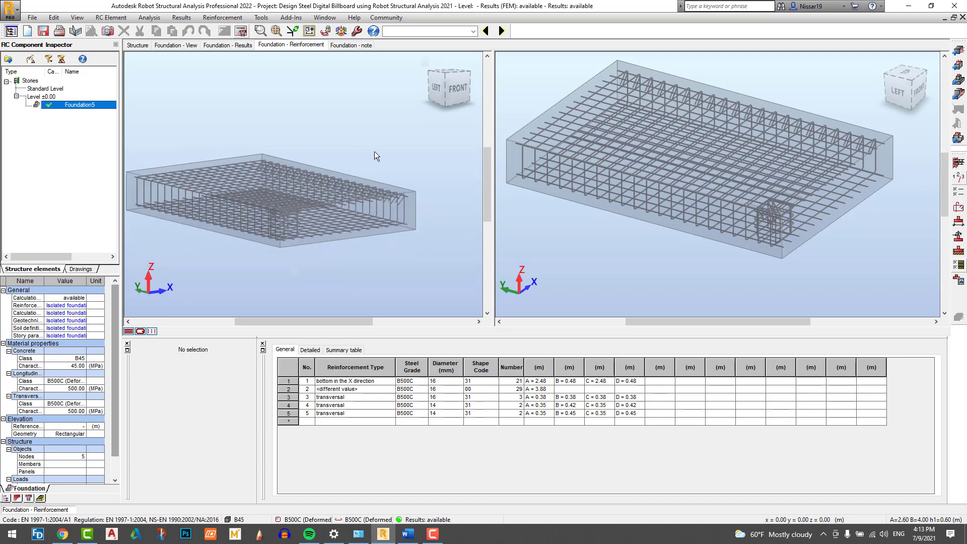
# Review the footing's soil stress results and read its calculation note through to the material survey.
pyautogui.click(233, 45)
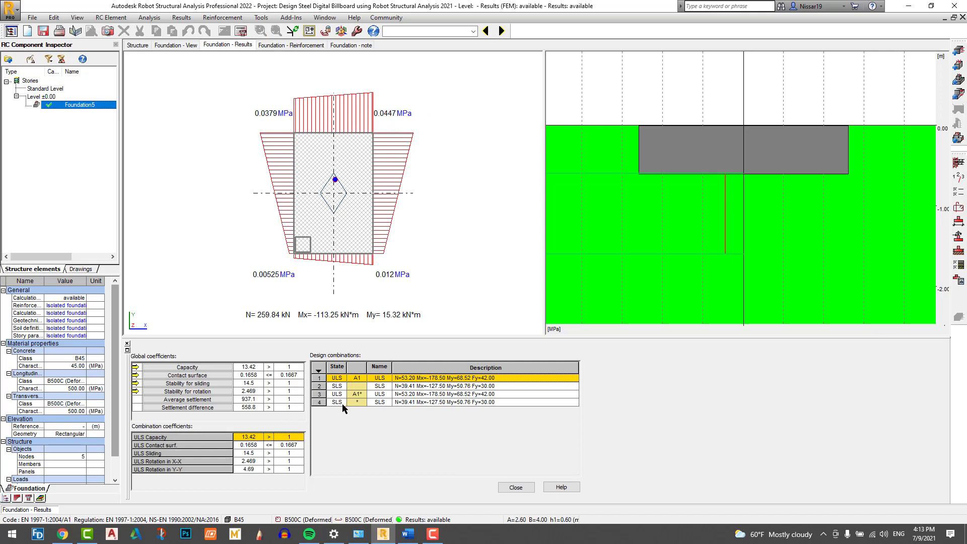
pyautogui.click(190, 47)
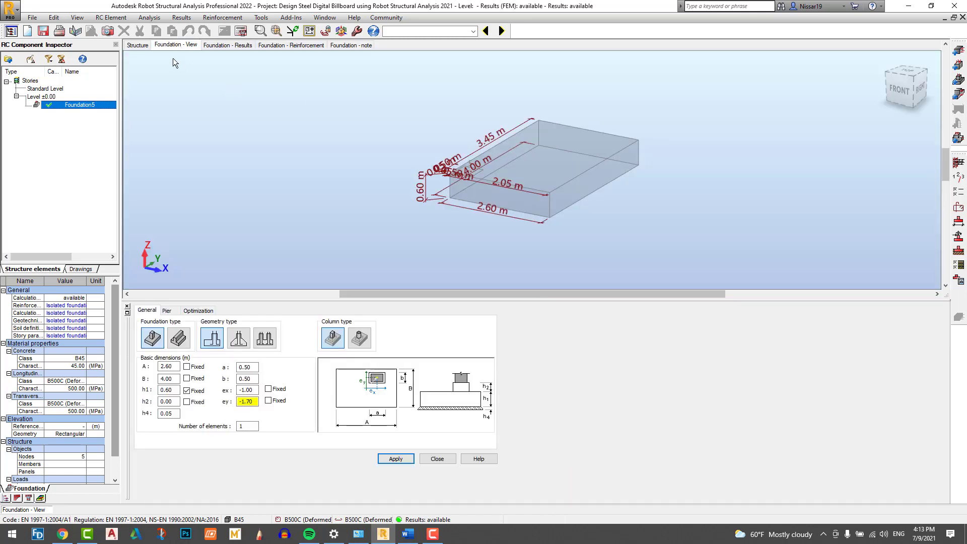
pyautogui.click(351, 47)
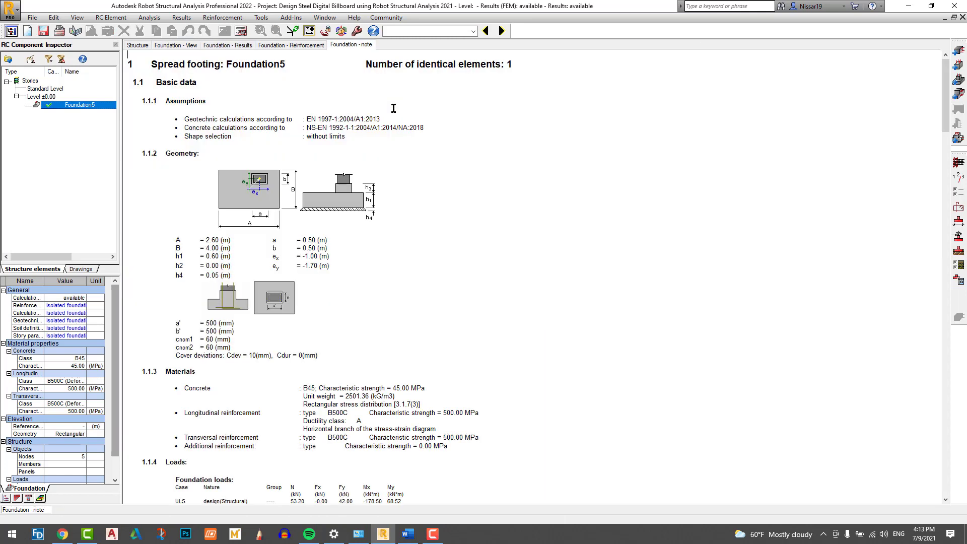
pyautogui.scroll(-20, 324, 93)
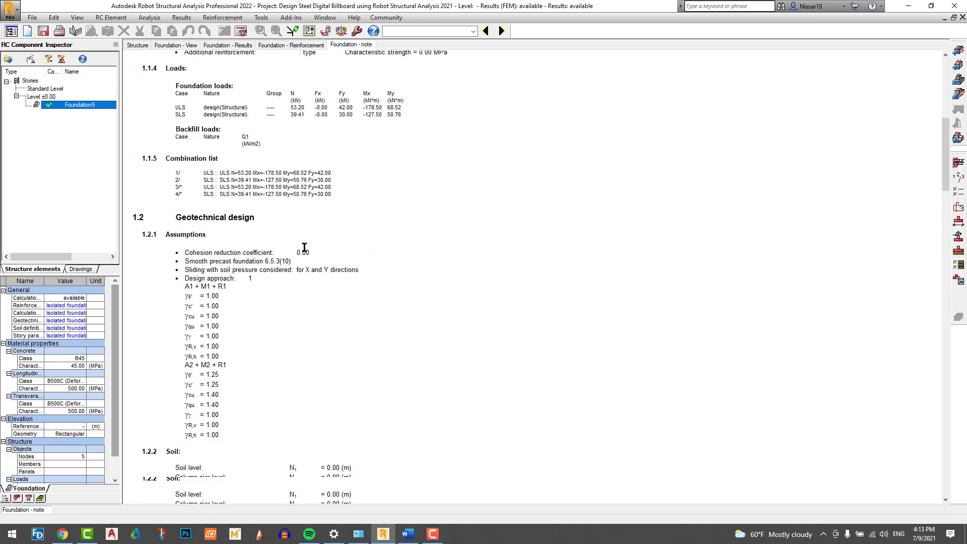
pyautogui.scroll(-6, 304, 253)
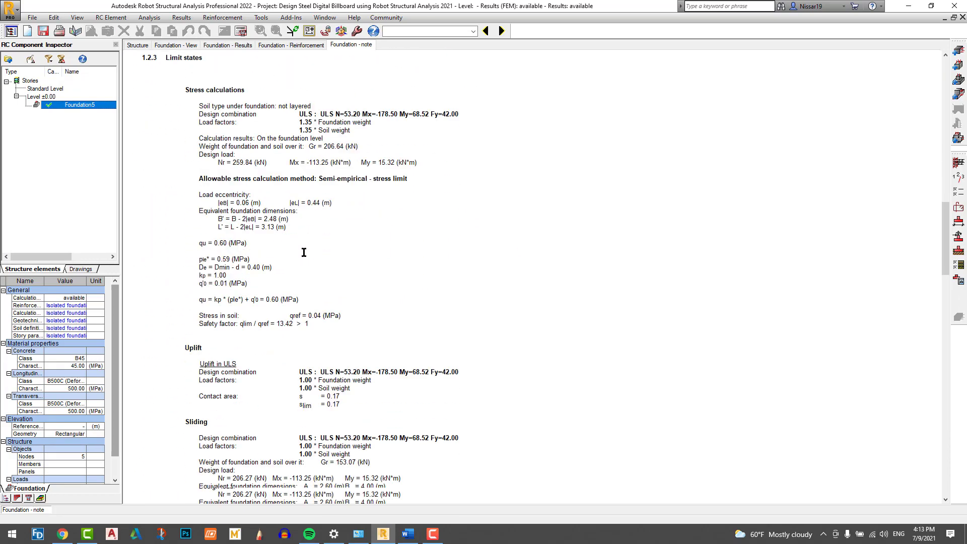
pyautogui.scroll(-15, 304, 252)
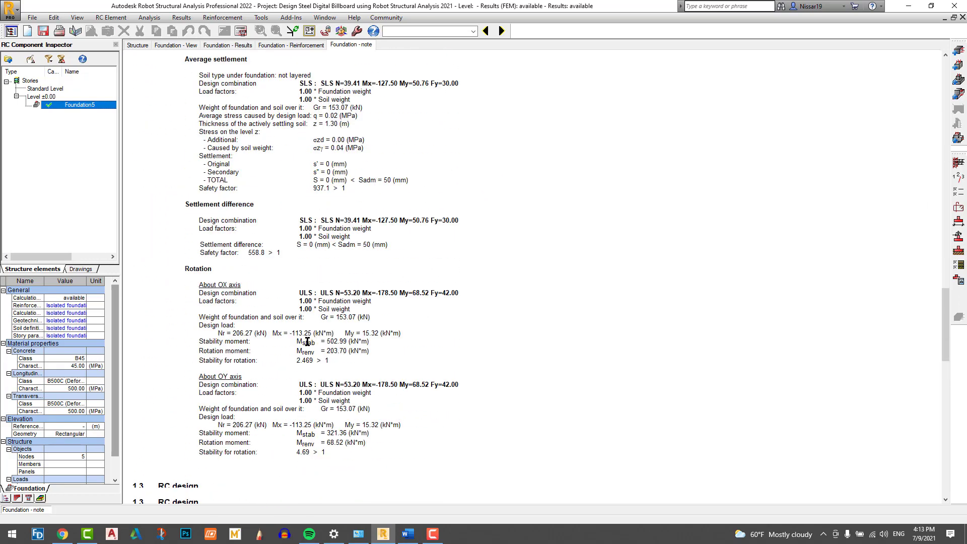
pyautogui.scroll(-5, 201, 272)
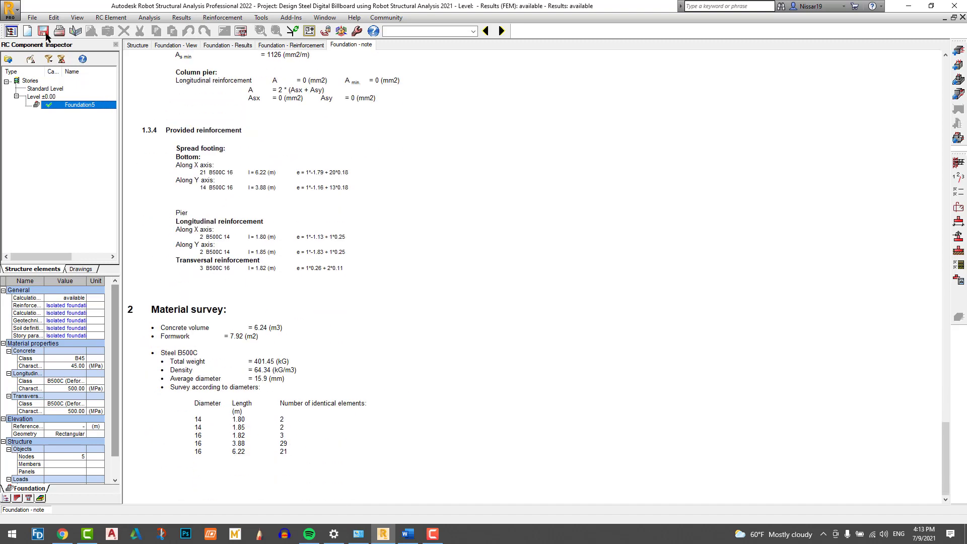
# Save the calculation note as a Rich Text Format file named "Isolated foundation" in the RSA folder.
pyautogui.click(32, 17)
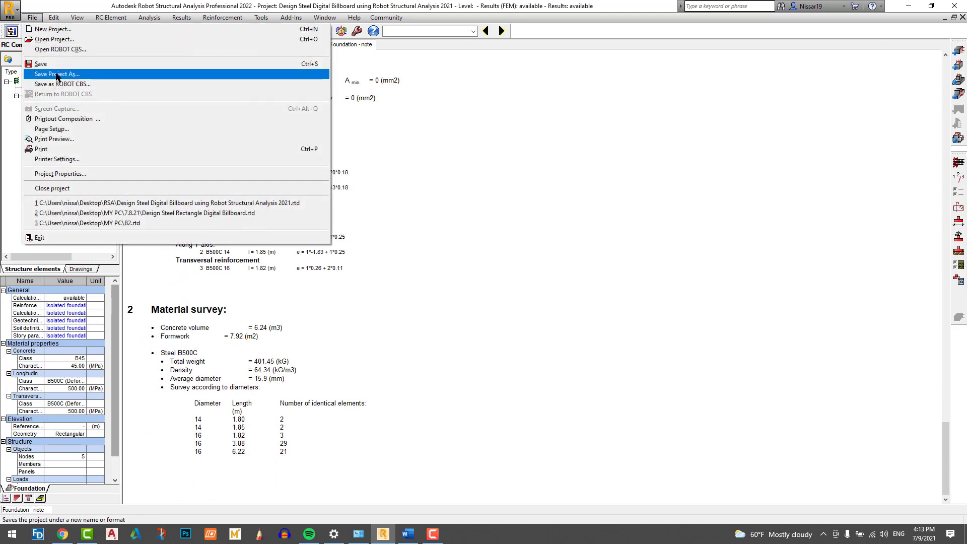
pyautogui.click(56, 75)
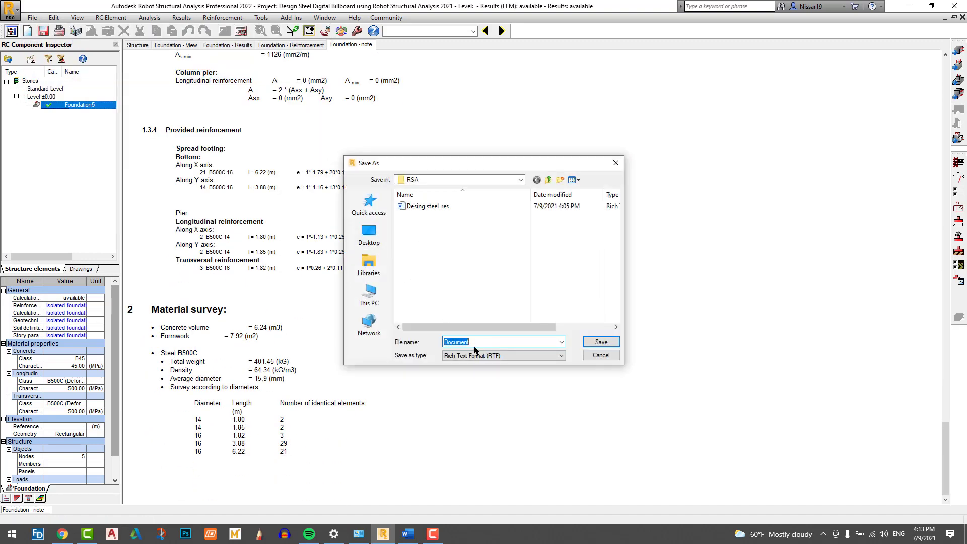
pyautogui.write('Isolated foundation')
pyautogui.click(587, 346)
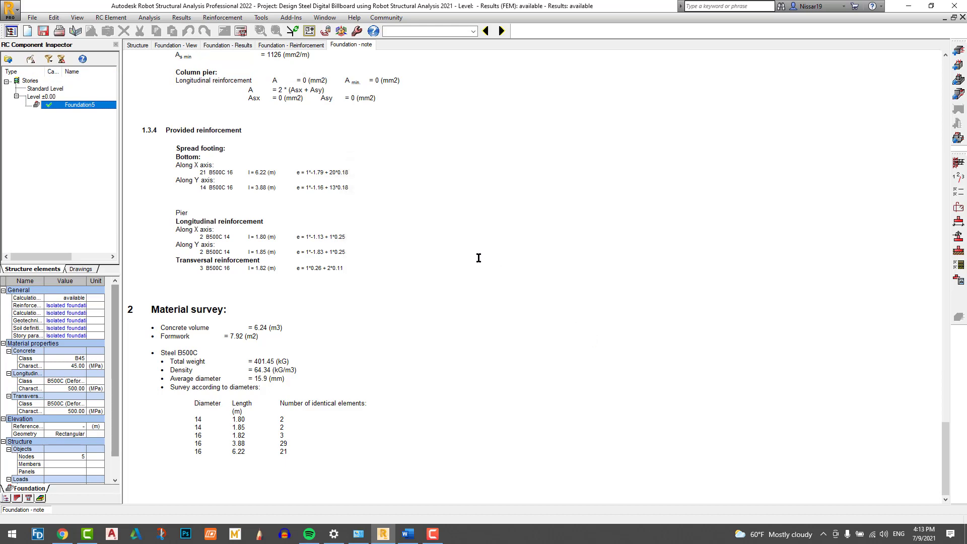
# Return from the calculation note to the reinforcement view and generate the final drawing of Foundation5.
pyautogui.scroll(15, 439, 270)
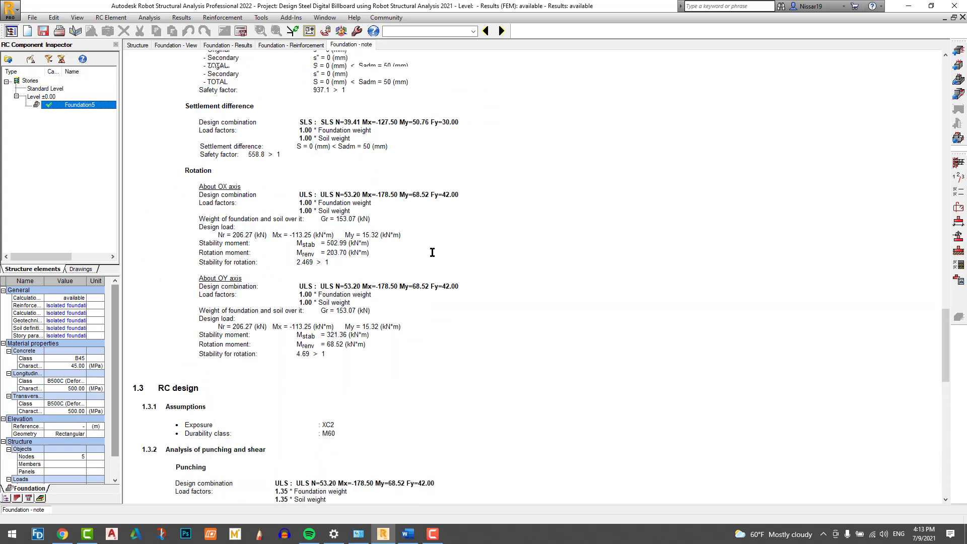
pyautogui.scroll(15, 432, 249)
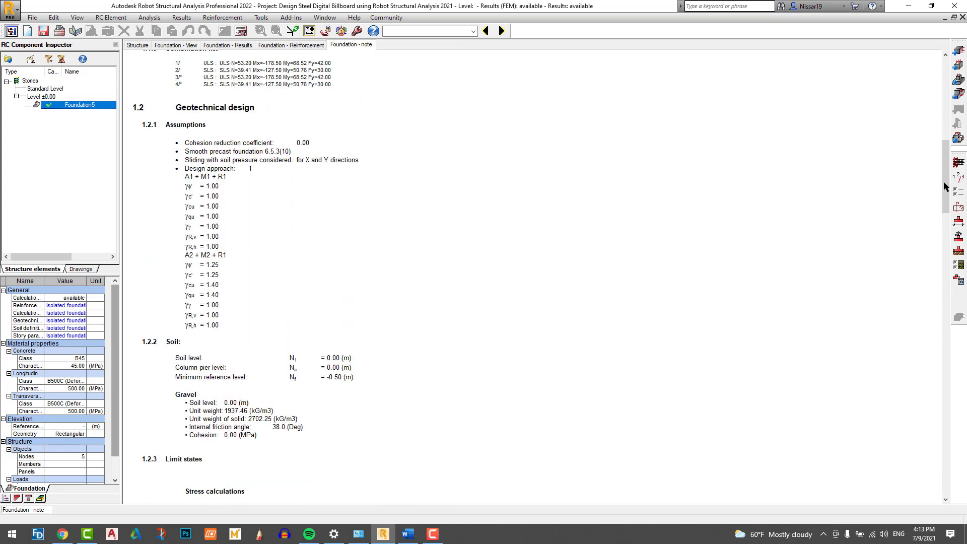
pyautogui.scroll(5, 940, 114)
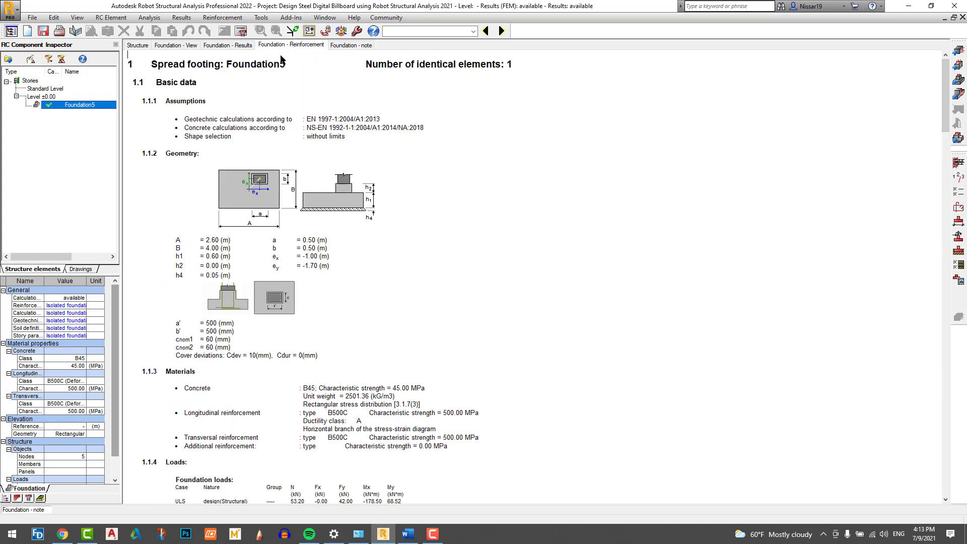
pyautogui.click(291, 45)
pyautogui.scroll(2, 331, 123)
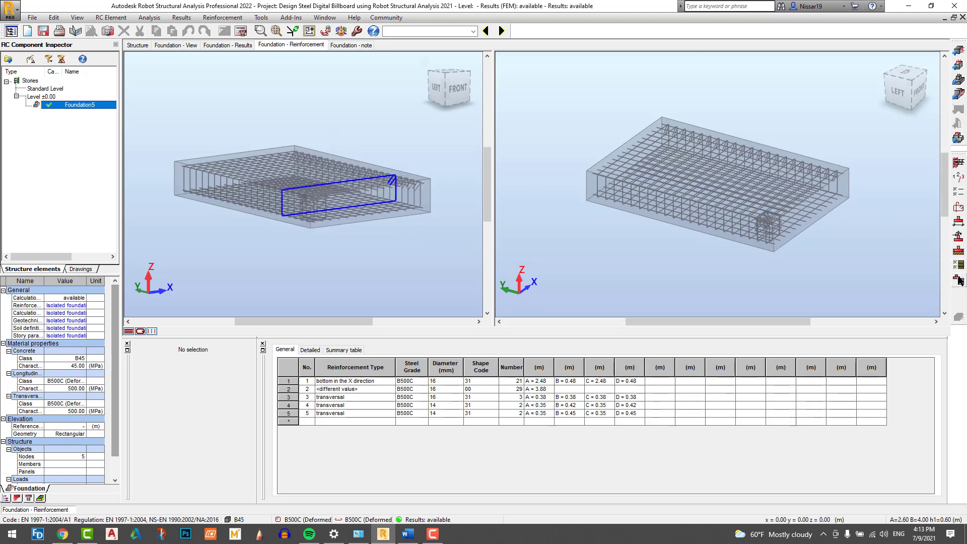
pyautogui.click(959, 280)
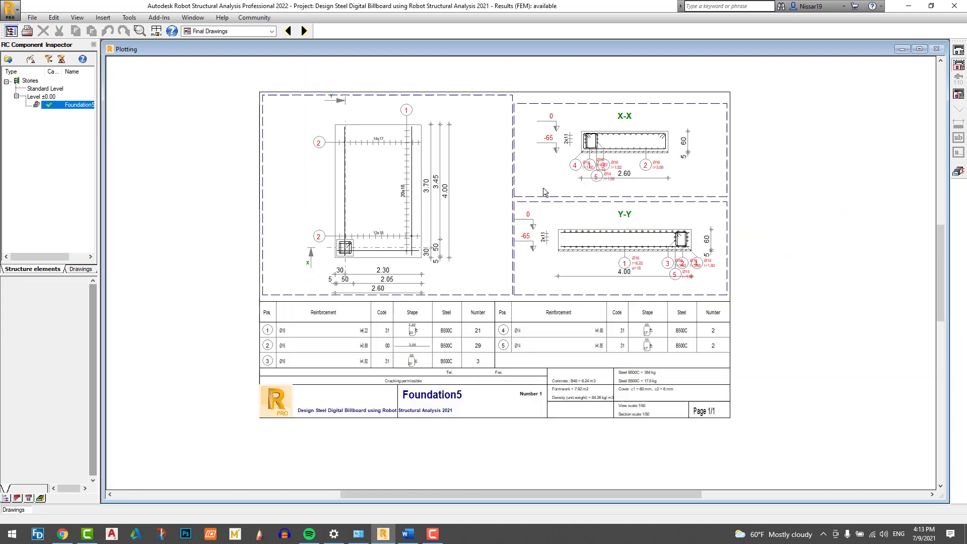
# Examine the footing drawing's plan, X-X and Y-Y sections, reinforcement schedule and title block.
pyautogui.scroll(2, 455, 223)
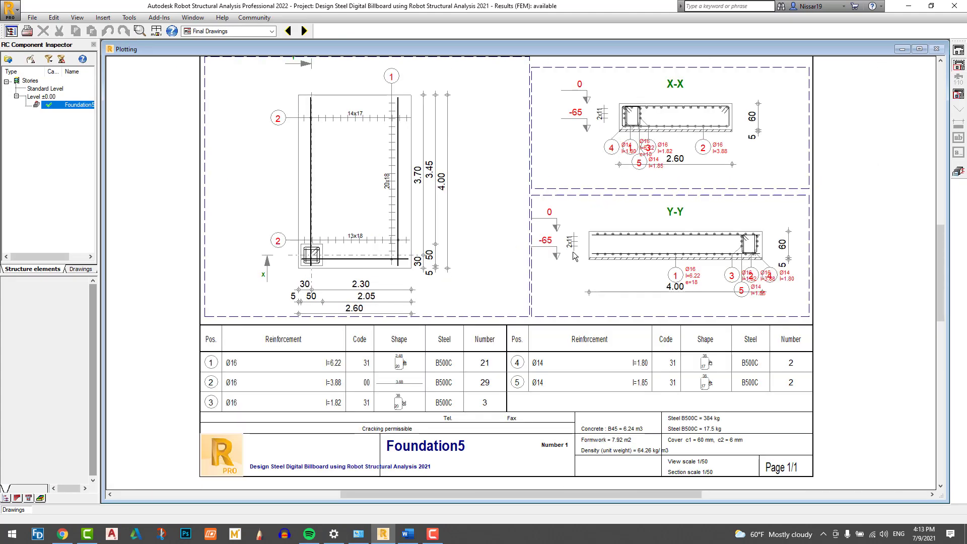
pyautogui.scroll(-1, 573, 251)
pyautogui.scroll(1, 519, 162)
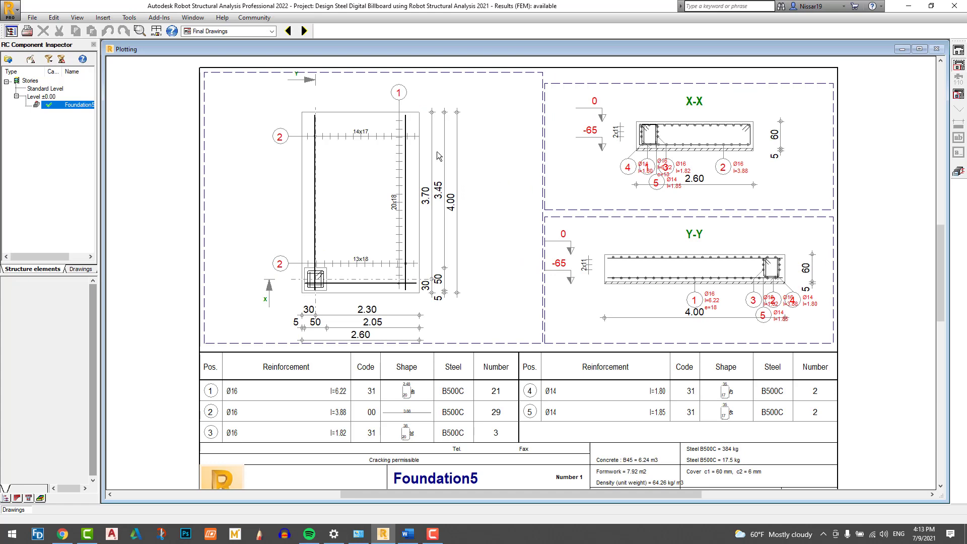
pyautogui.scroll(-1, 642, 218)
pyautogui.scroll(3, 753, 291)
pyautogui.scroll(-2, 705, 262)
pyautogui.scroll(-1, 658, 236)
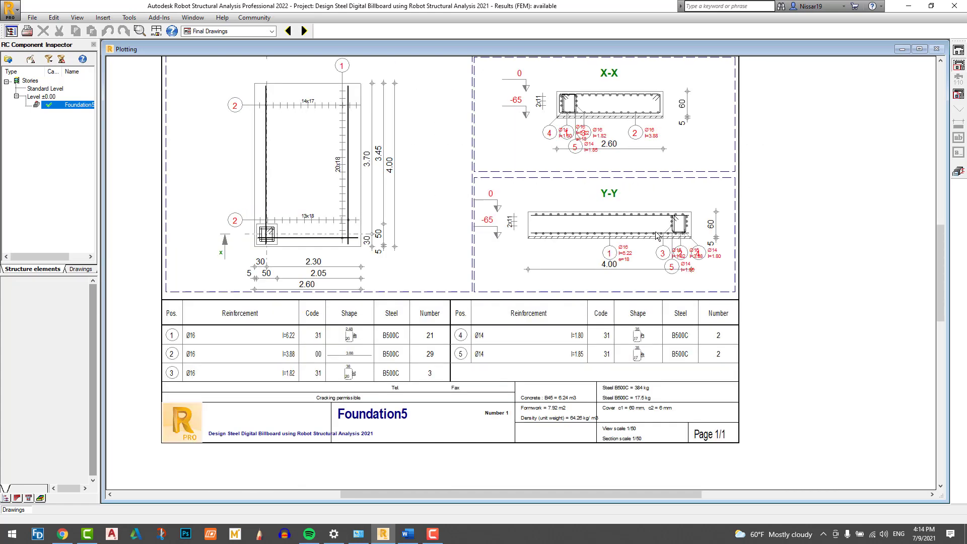
pyautogui.scroll(2, 655, 442)
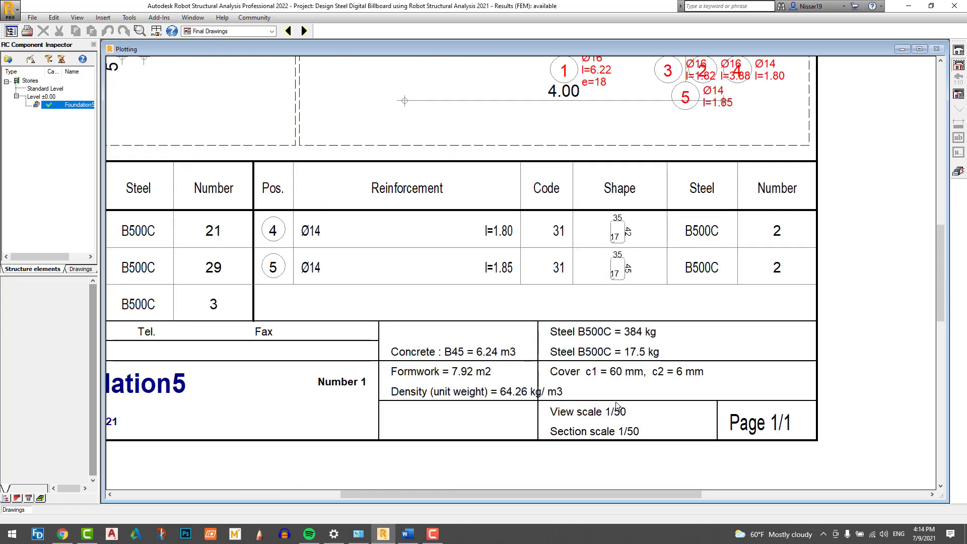
pyautogui.scroll(-2, 673, 385)
pyautogui.scroll(3, 431, 187)
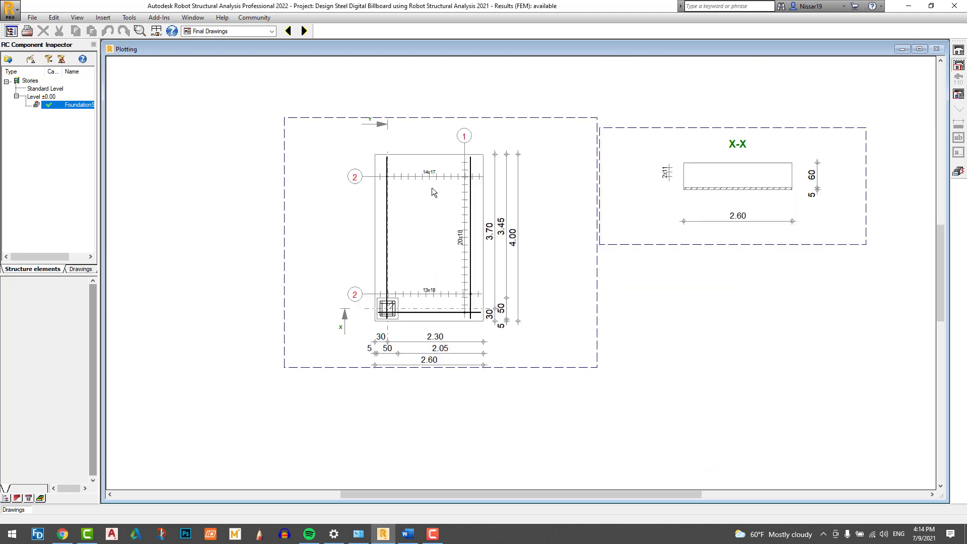
pyautogui.scroll(-2, 432, 191)
pyautogui.scroll(1, 497, 305)
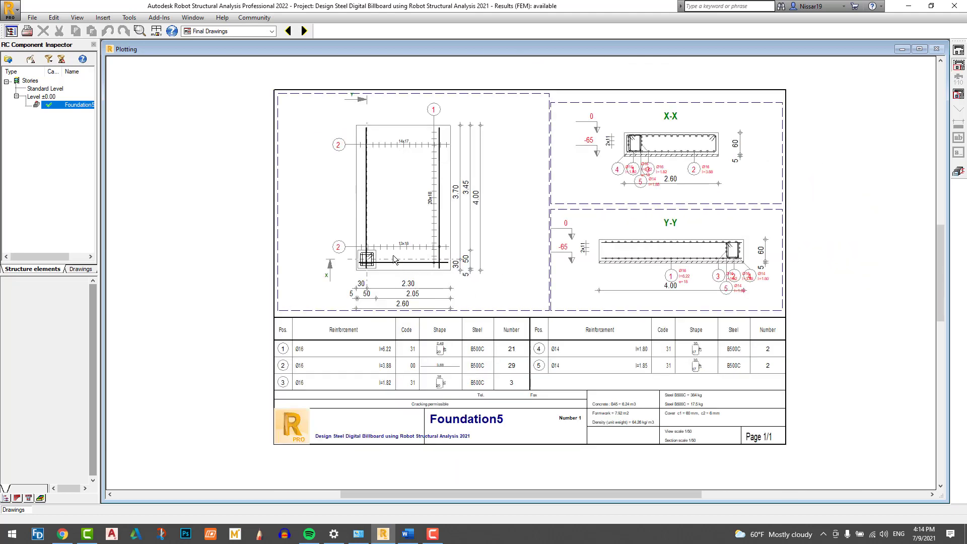
pyautogui.scroll(-1, 394, 259)
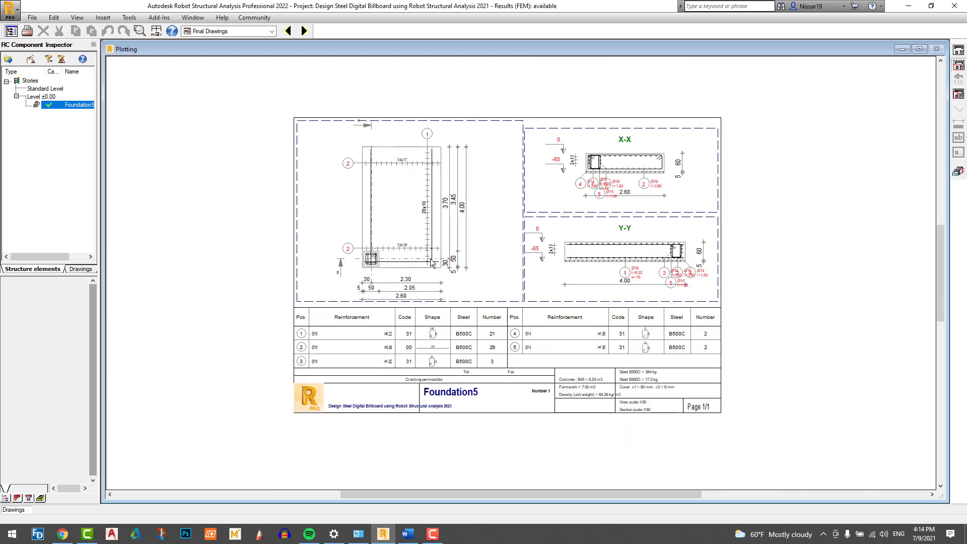
pyautogui.scroll(2, 370, 225)
pyautogui.scroll(-1, 316, 196)
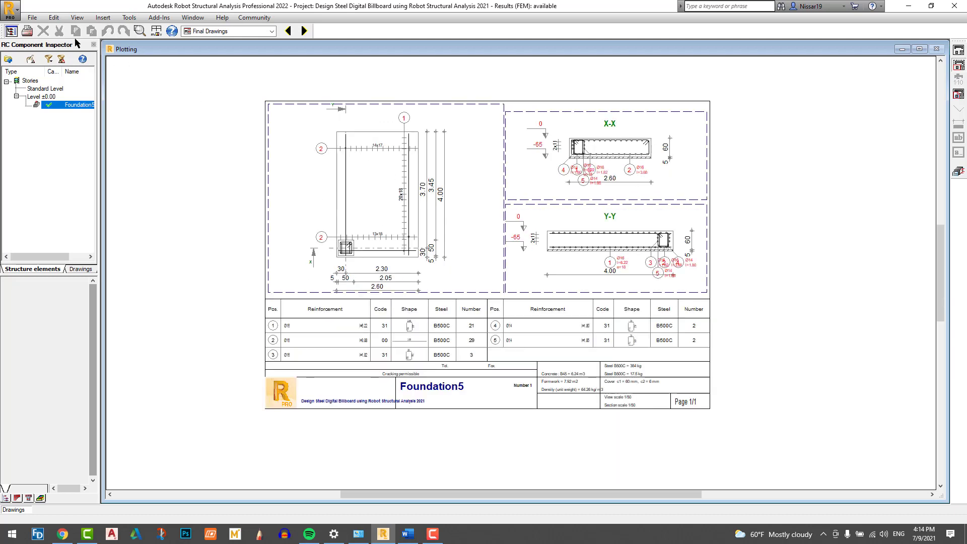
# Save the billboard project with the Foundation5 drawing open.
pyautogui.click(32, 17)
pyautogui.click(80, 65)
pyautogui.scroll(-1, 328, 75)
pyautogui.scroll(2, 406, 99)
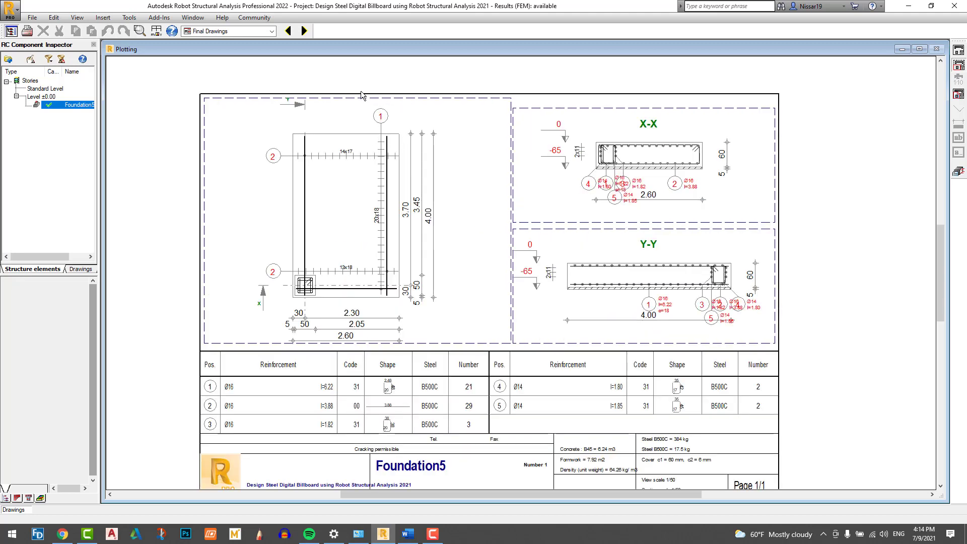
pyautogui.scroll(-1, 361, 96)
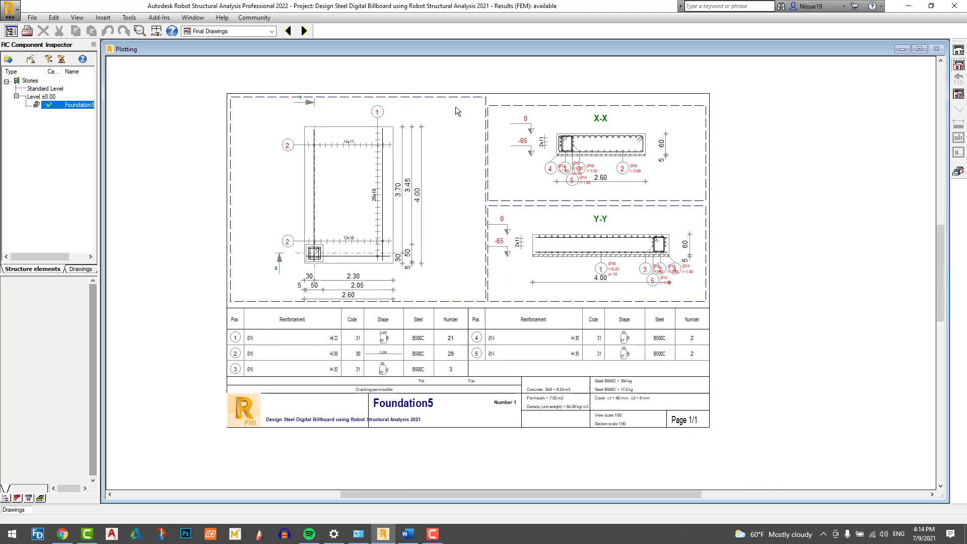
# Export the footing drawing in DXF format as "Drawing" to the RSA folder on the desktop.
pyautogui.click(32, 18)
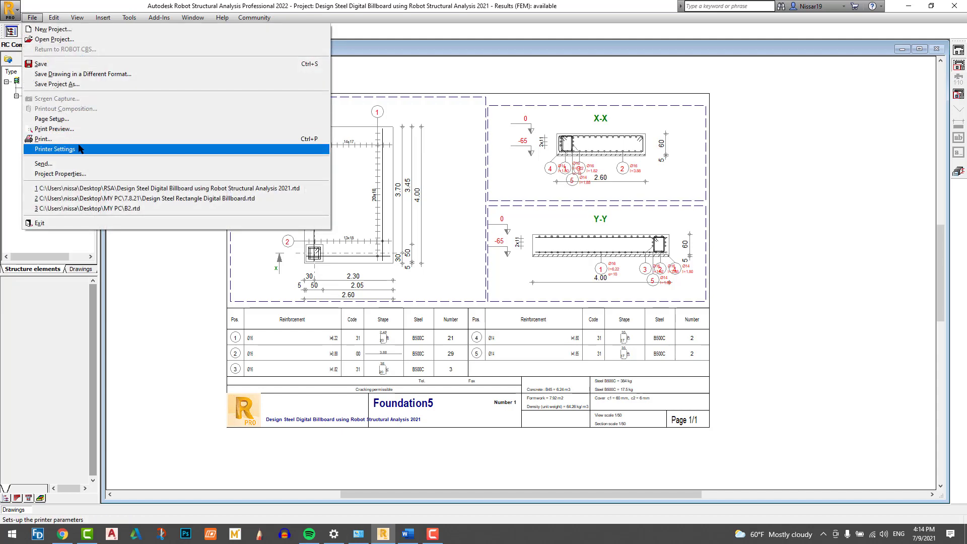
pyautogui.click(81, 74)
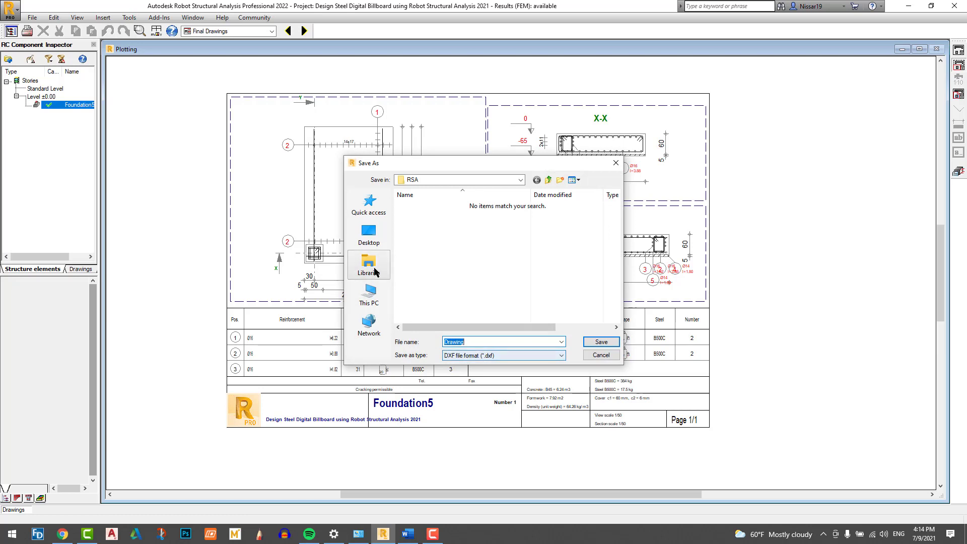
pyautogui.click(369, 234)
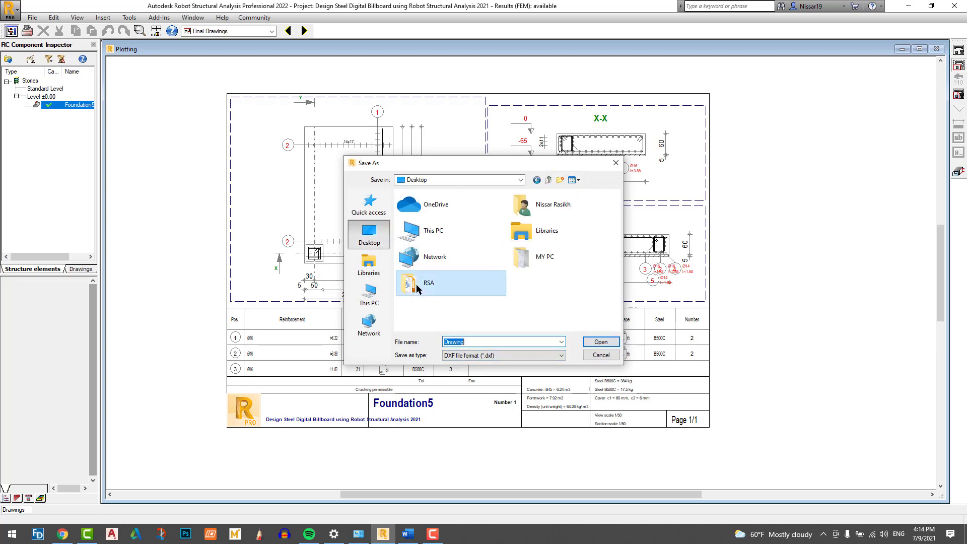
pyautogui.doubleClick(416, 284)
pyautogui.click(603, 342)
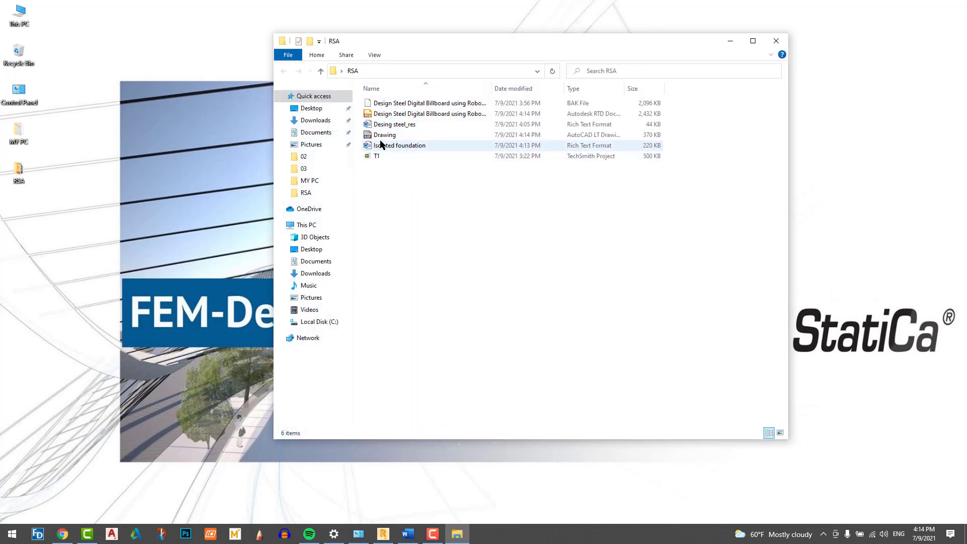
# Open the exported Drawing.dxf in AutoCAD LT, declining a second read-only copy, and examine its plan, sections and reinforcement schedule.
pyautogui.click(381, 137)
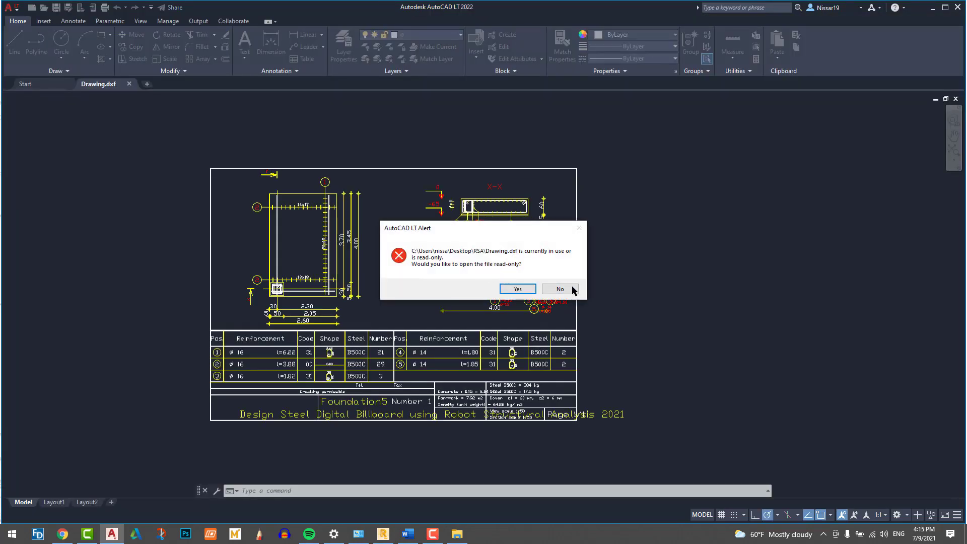
pyautogui.click(557, 288)
pyautogui.moveTo(321, 275); pyautogui.dragTo(422, 252, button='middle')
pyautogui.scroll(4, 422, 252)
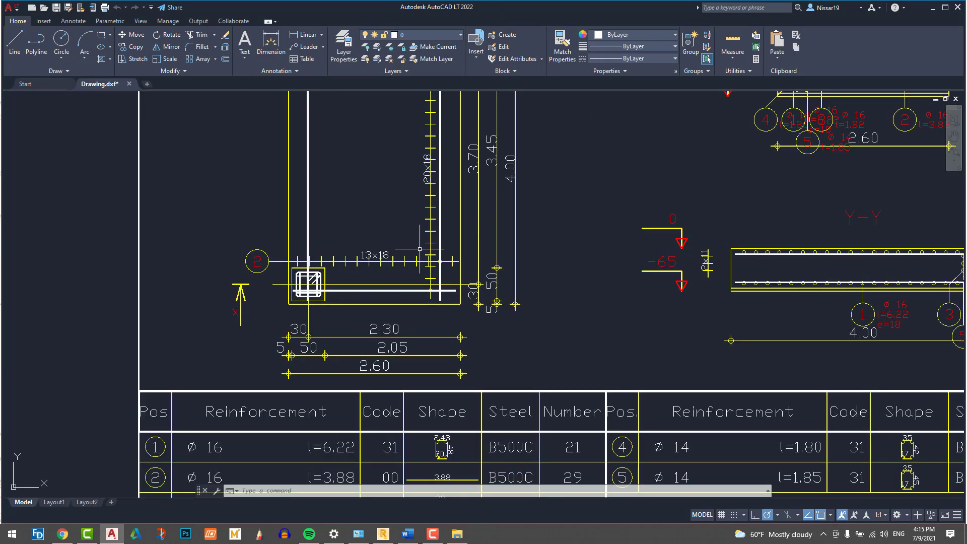
pyautogui.scroll(-5, 304, 225)
pyautogui.scroll(6, 272, 302)
pyautogui.scroll(-3, 257, 282)
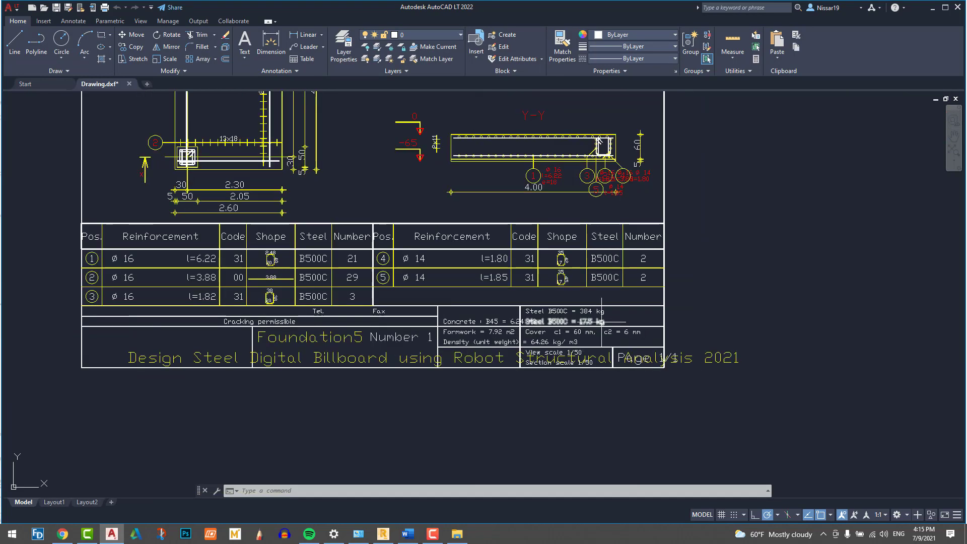
pyautogui.scroll(3, 253, 275)
pyautogui.scroll(-6, 461, 226)
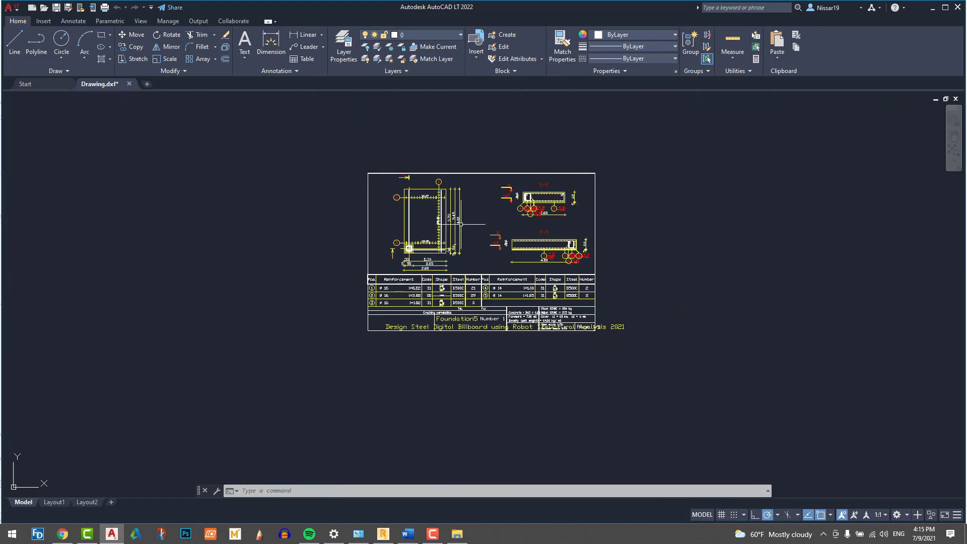
pyautogui.scroll(1, 462, 222)
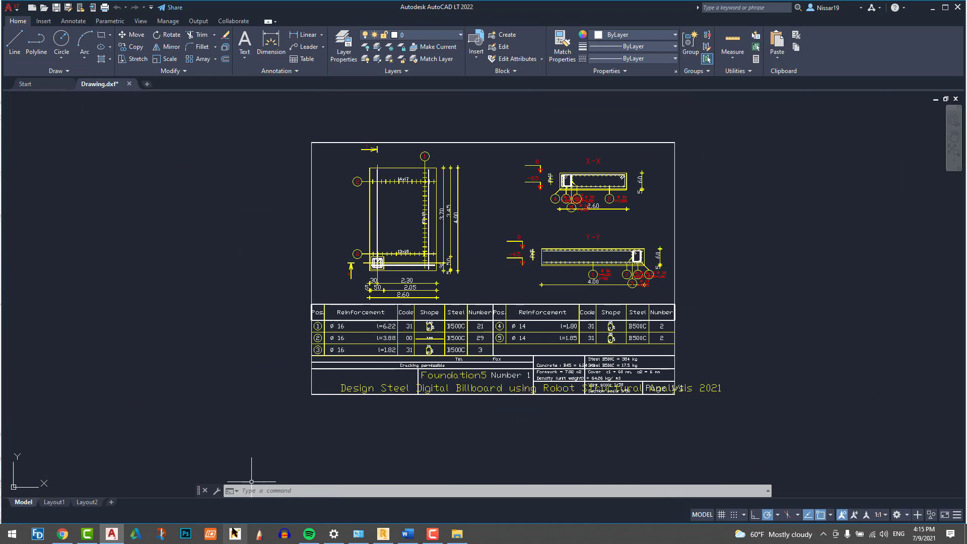
# Switch back to Robot Structural Analysis, leave the drawing and review the footing's 3D reinforcement and the basic data in its calculation note.
pyautogui.click(382, 534)
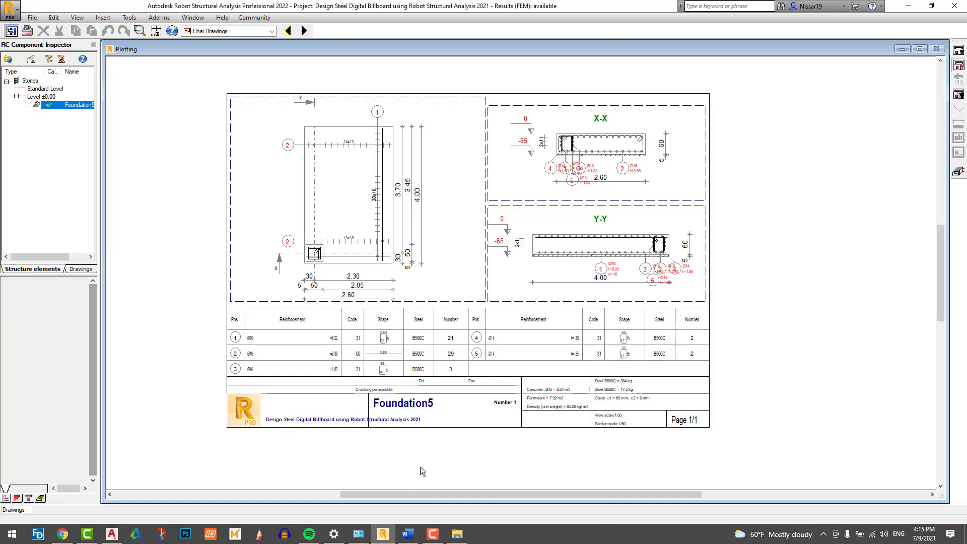
pyautogui.scroll(-1, 619, 195)
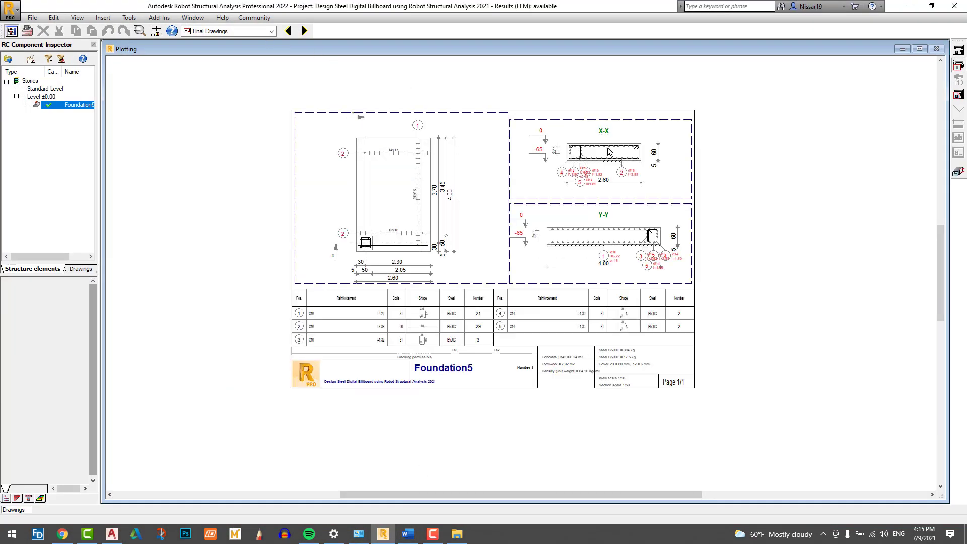
pyautogui.click(958, 171)
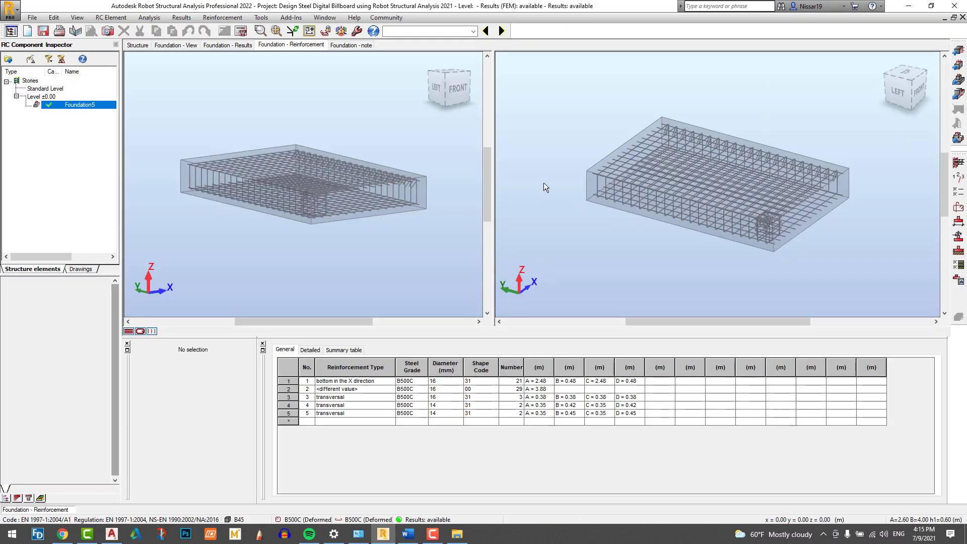
pyautogui.rightClick(542, 182)
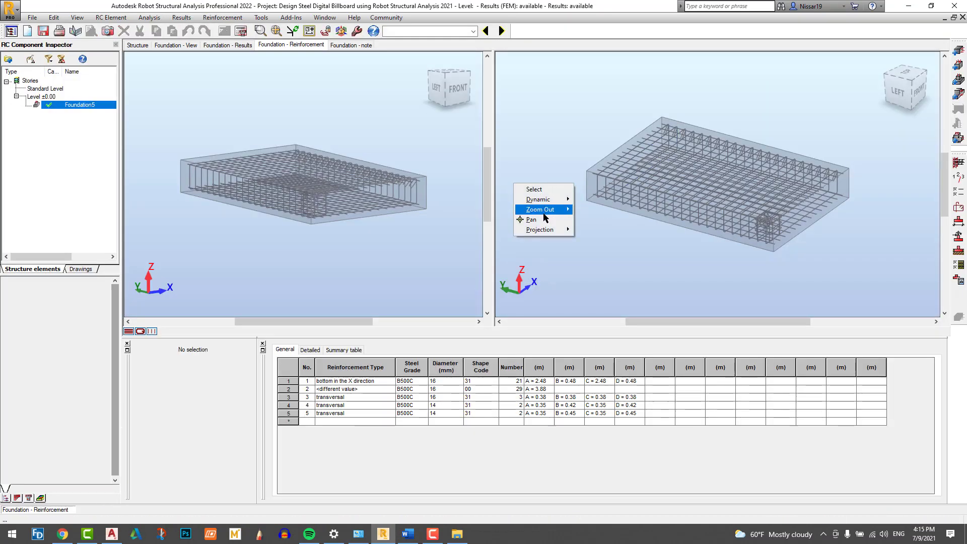
pyautogui.click(542, 149)
pyautogui.scroll(-1, 303, 121)
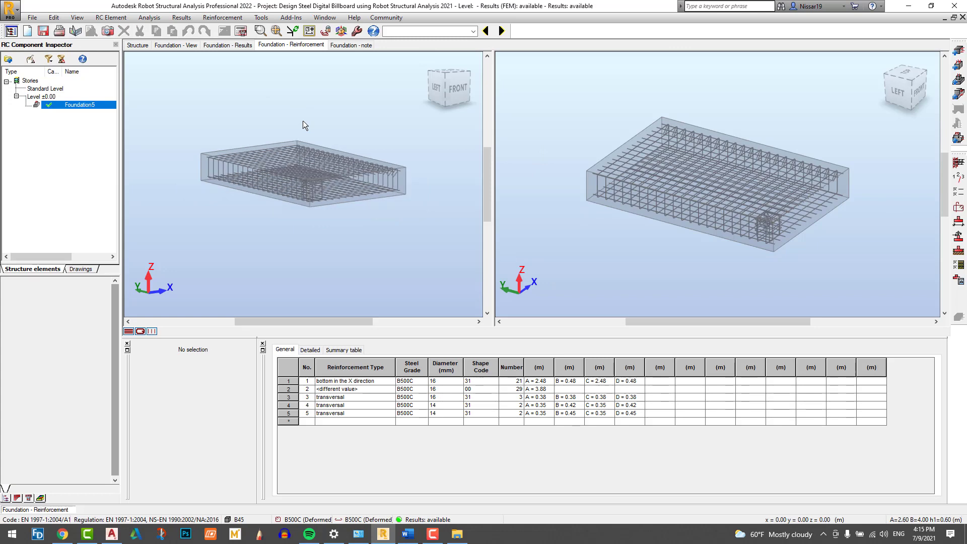
pyautogui.scroll(1, 303, 121)
pyautogui.click(350, 45)
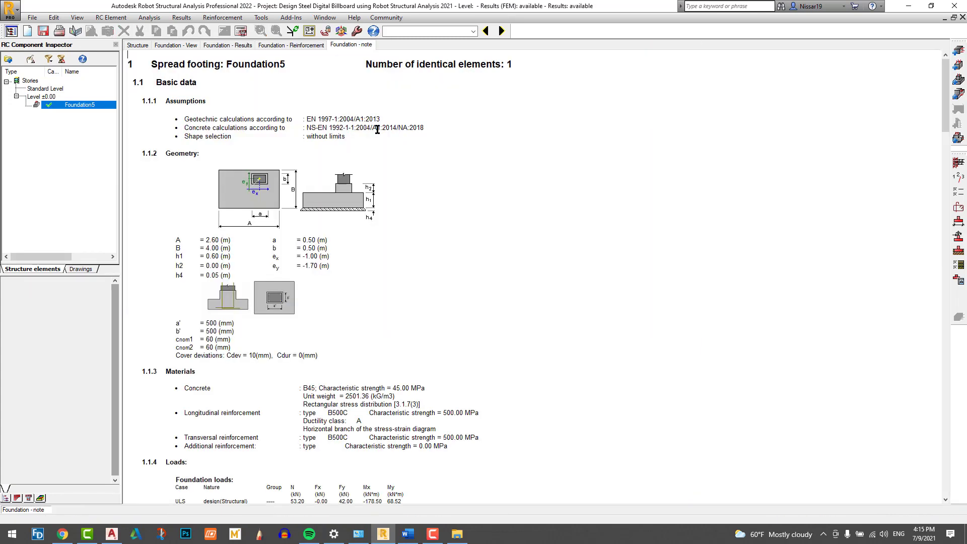
pyautogui.scroll(-2, 415, 145)
pyautogui.scroll(2, 410, 165)
# Return to the structure model and view the billboard together with its spread footing in 3D.
pyautogui.click(138, 45)
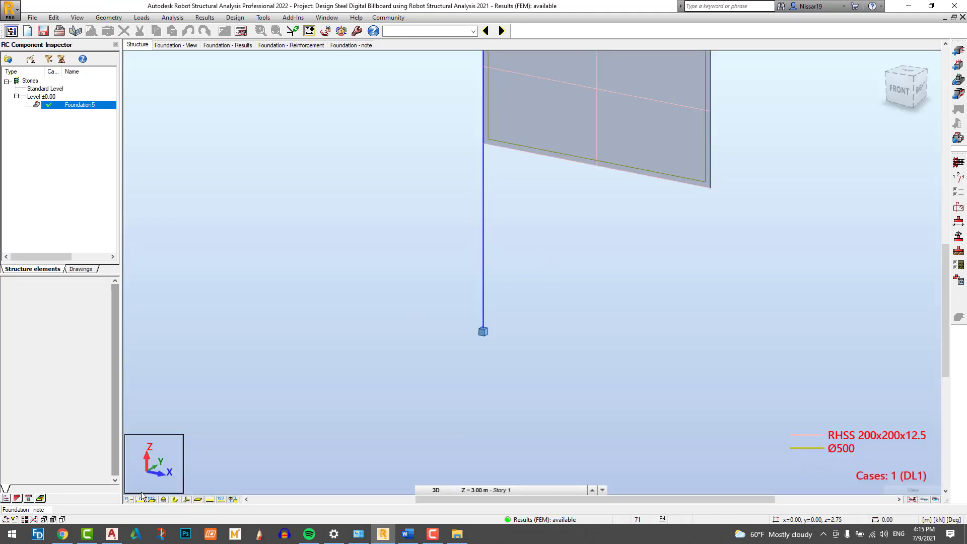
pyautogui.click(163, 500)
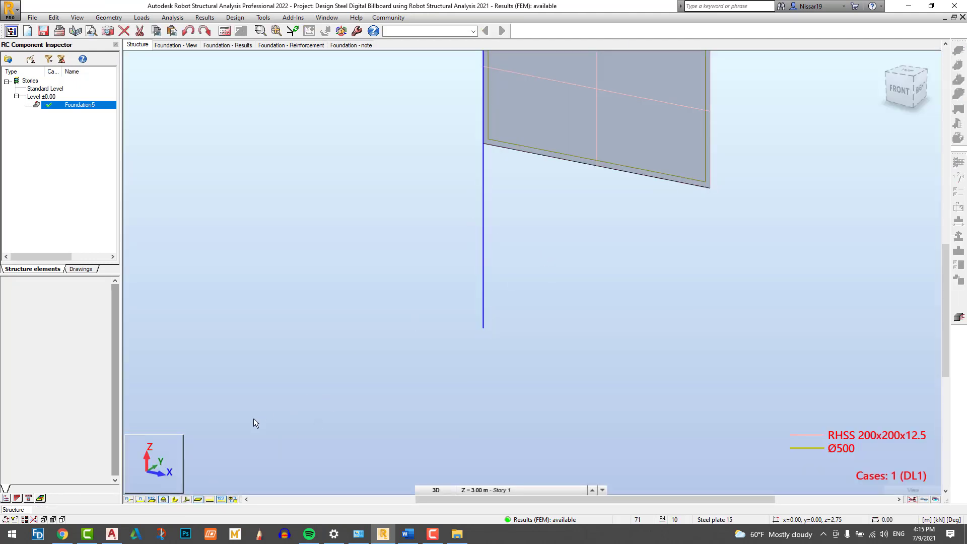
pyautogui.scroll(-5, 254, 420)
pyautogui.scroll(4, 402, 351)
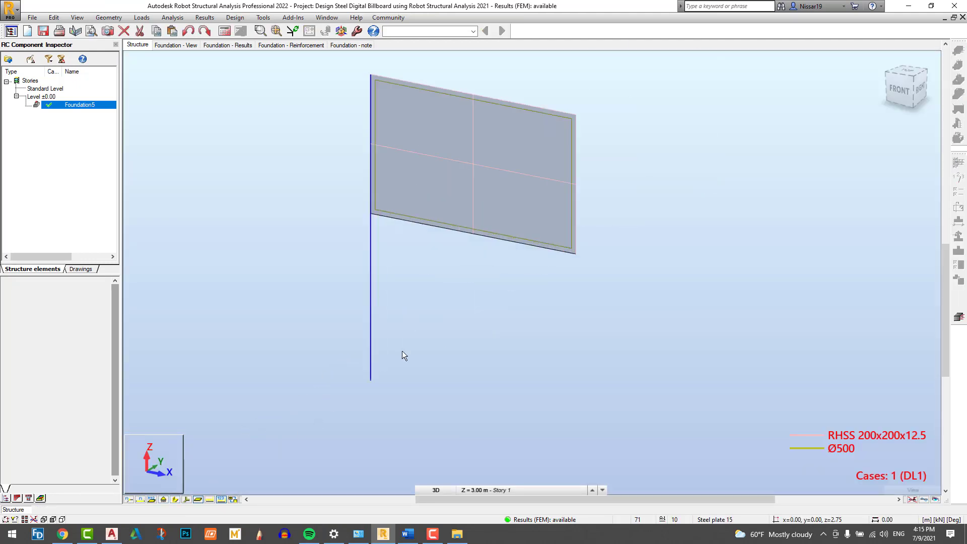
pyautogui.click(163, 500)
pyautogui.scroll(-4, 462, 306)
pyautogui.scroll(5, 569, 311)
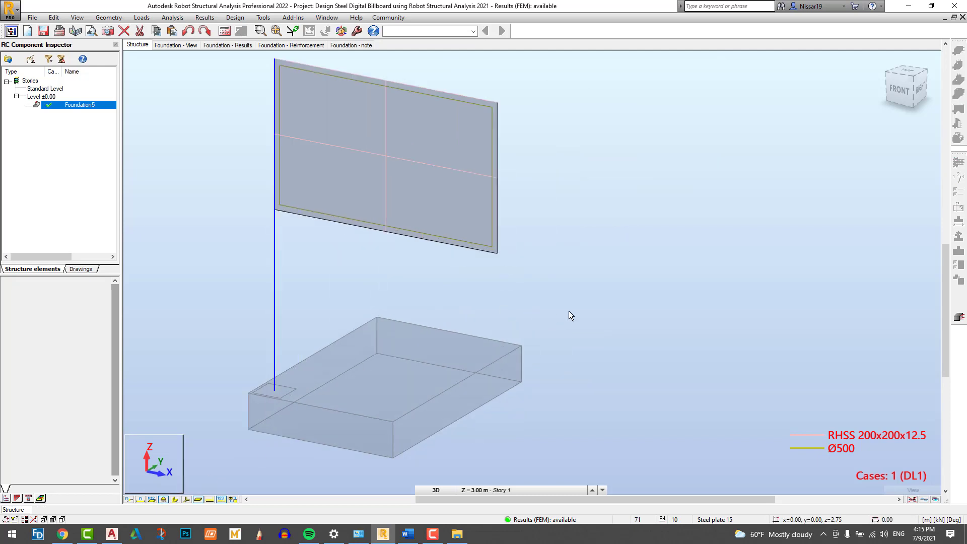
pyautogui.scroll(-2, 568, 313)
pyautogui.rightClick(573, 268)
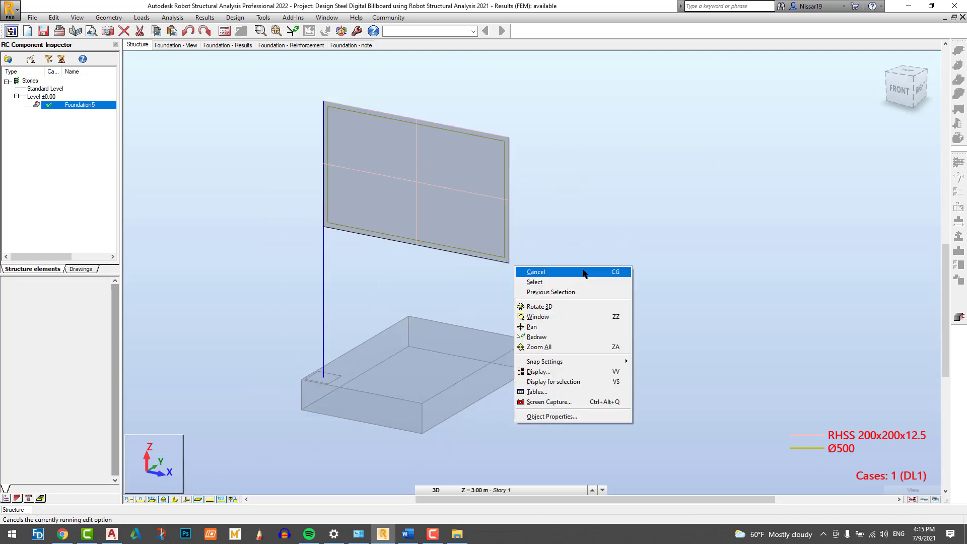
pyautogui.click(553, 279)
pyautogui.scroll(-1, 549, 283)
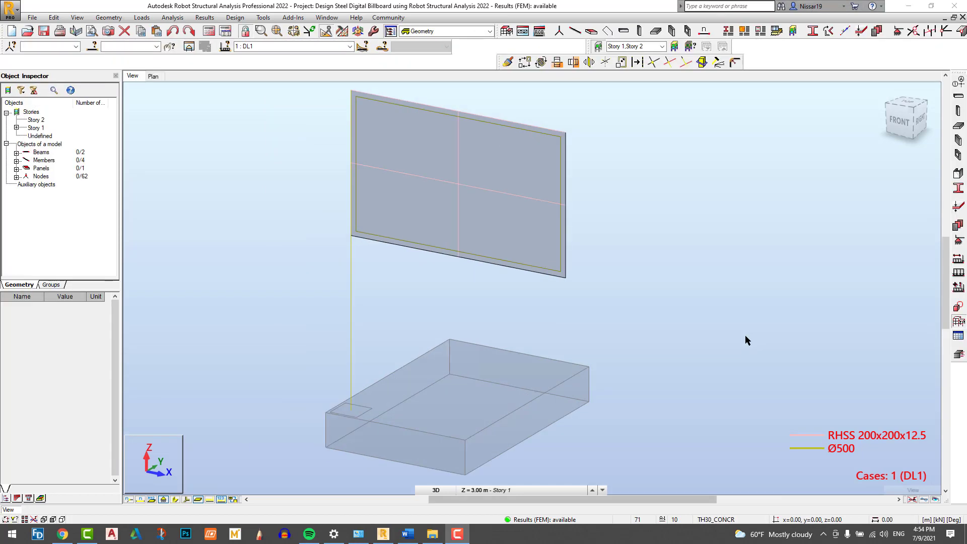
# Hide the footing, select the column with its base node and launch the IDEA StatiCa Code-check manager add-in.
pyautogui.click(166, 498)
pyautogui.moveTo(388, 421); pyautogui.dragTo(347, 379)
pyautogui.click(292, 18)
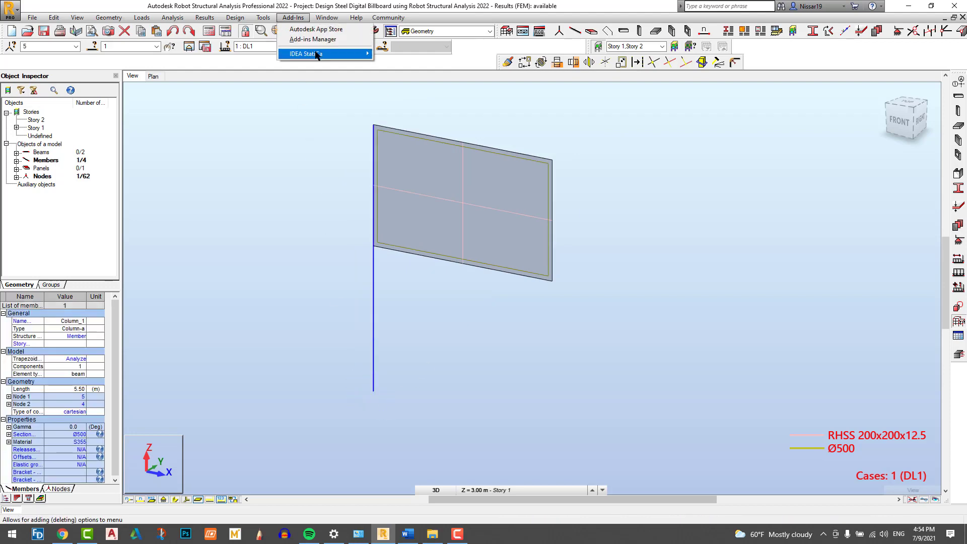
pyautogui.moveTo(327, 56)
pyautogui.click(401, 54)
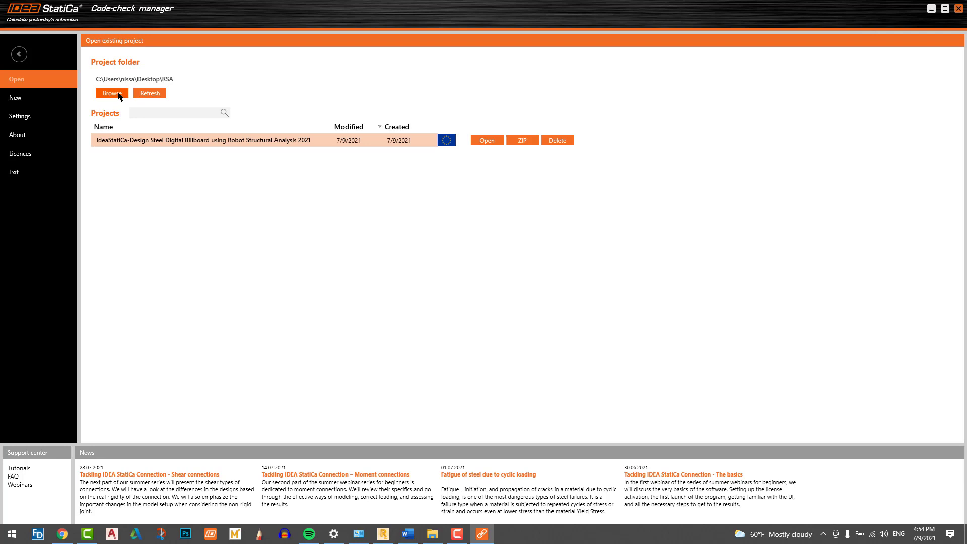
# Open the existing IdeaStatiCa digital billboard project and its CON-5 connection in the connection designer.
pyautogui.click(487, 141)
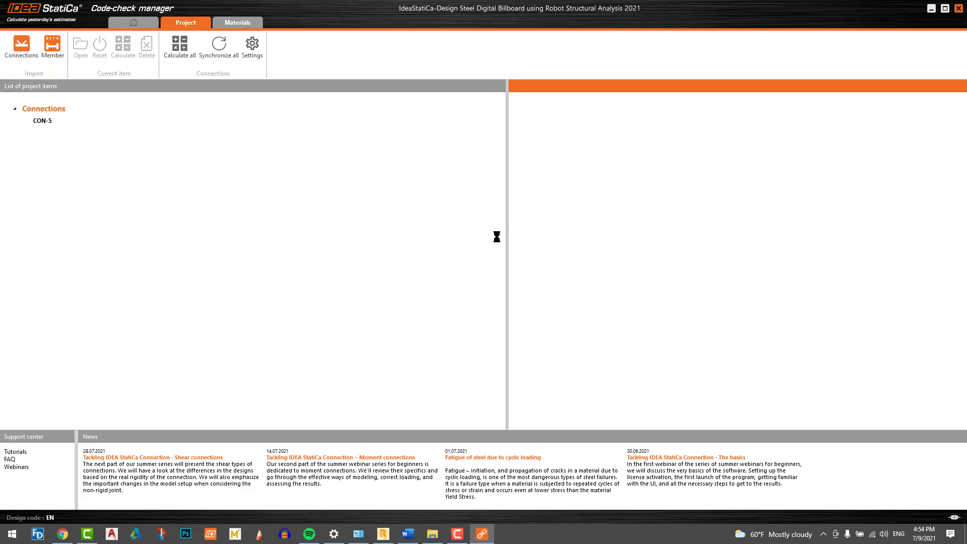
pyautogui.click(46, 121)
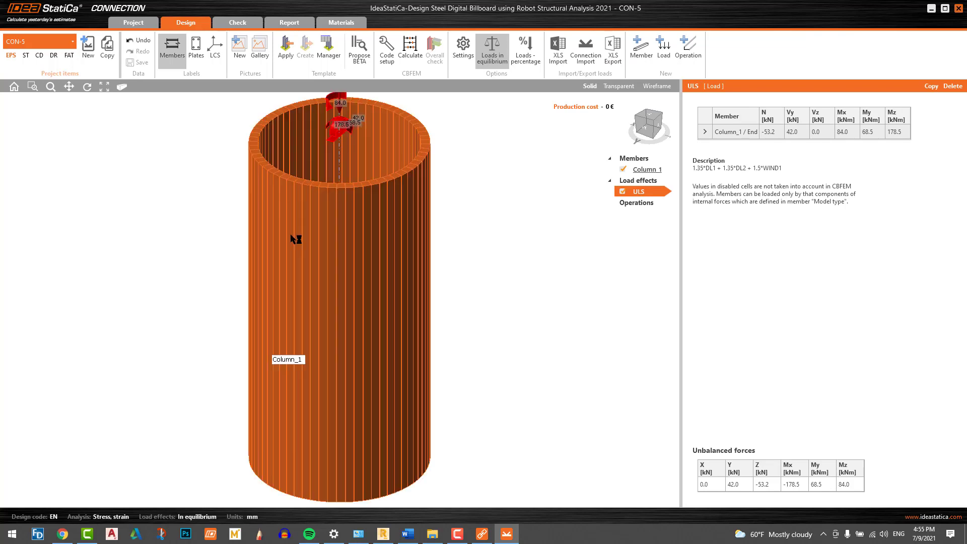
pyautogui.scroll(-2, 401, 231)
pyautogui.scroll(4, 395, 356)
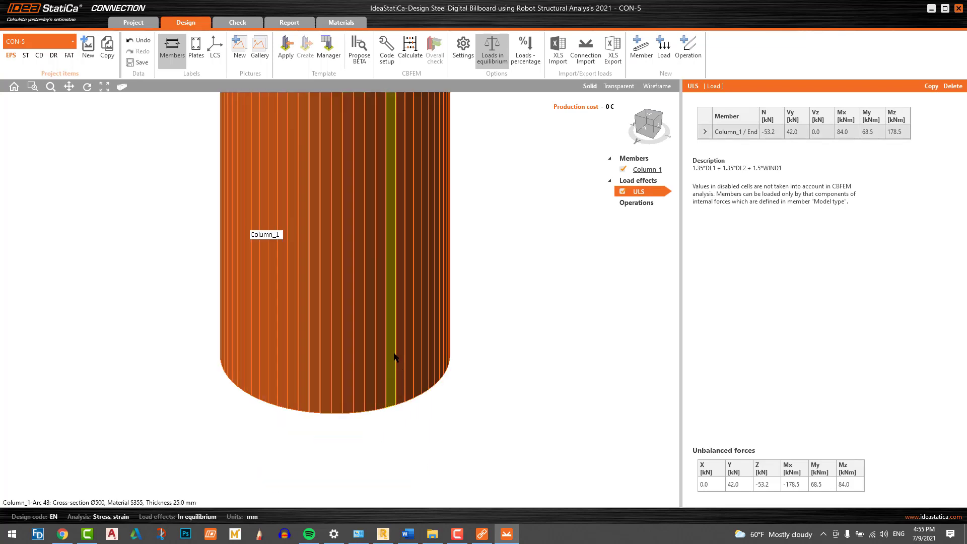
# Start anchoring Column_1 with a base plate design and set its default bolt to M48 10.9.
pyautogui.rightClick(394, 357)
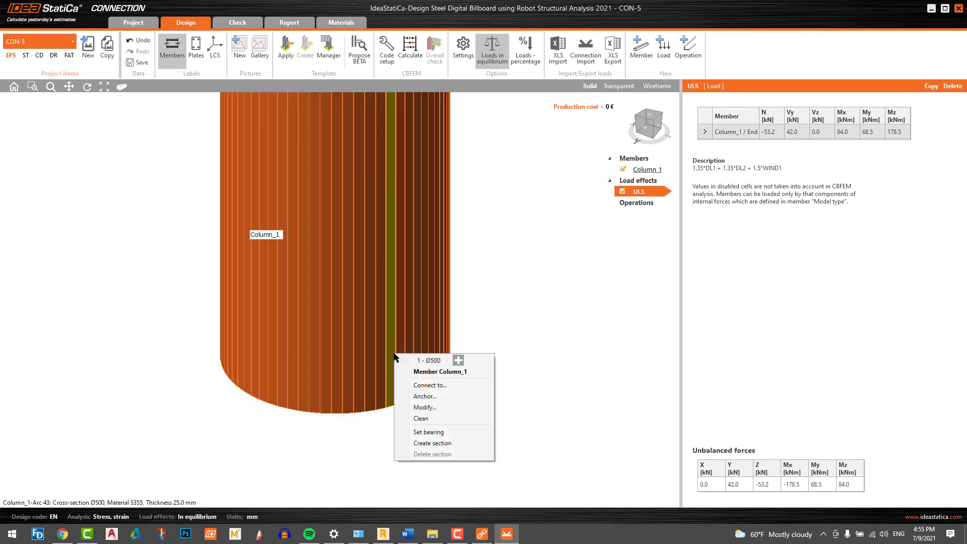
pyautogui.click(474, 397)
pyautogui.click(563, 423)
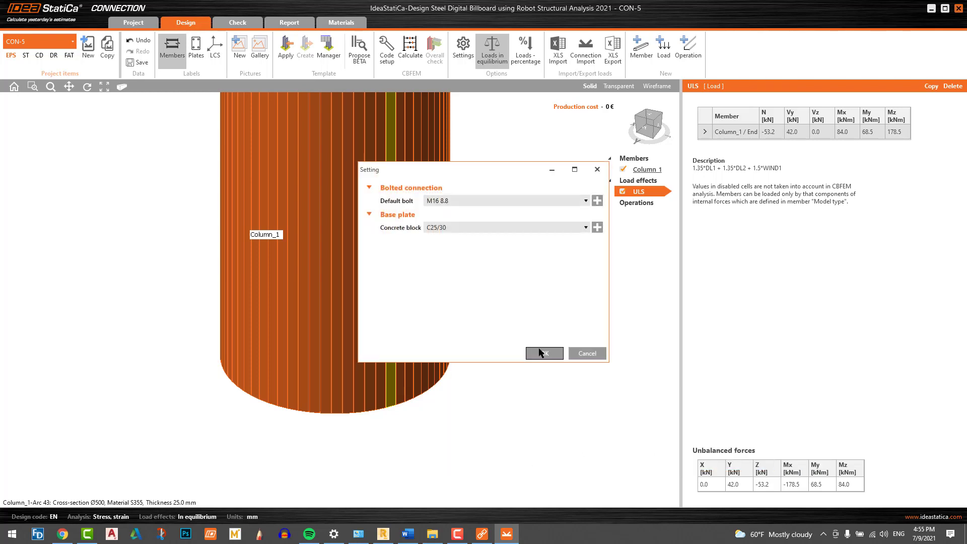
pyautogui.click(597, 201)
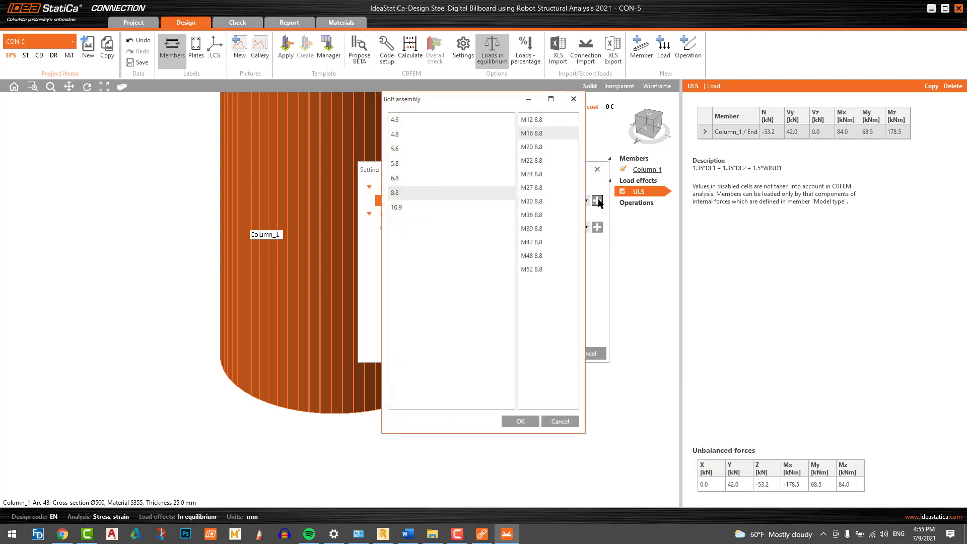
pyautogui.click(533, 272)
pyautogui.click(532, 257)
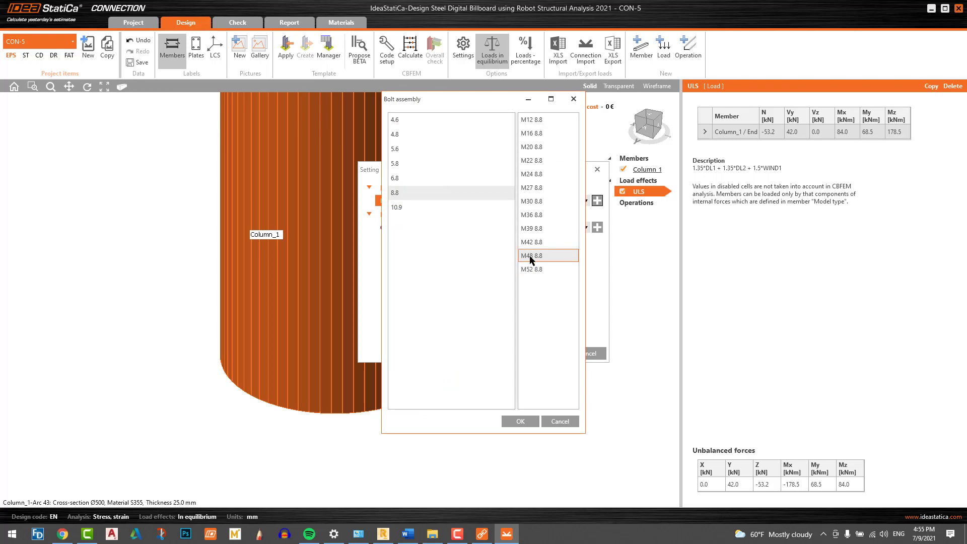
pyautogui.click(409, 208)
pyautogui.click(533, 255)
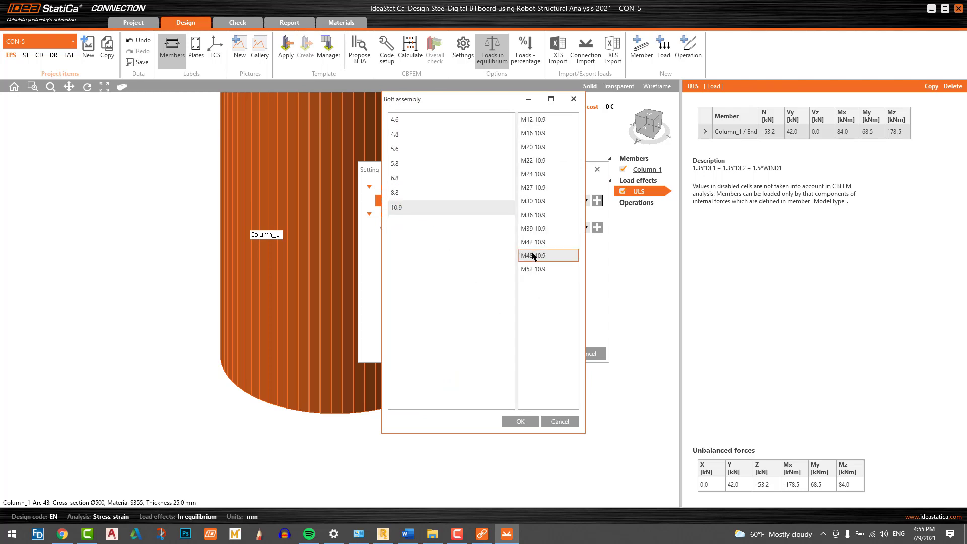
pyautogui.click(521, 421)
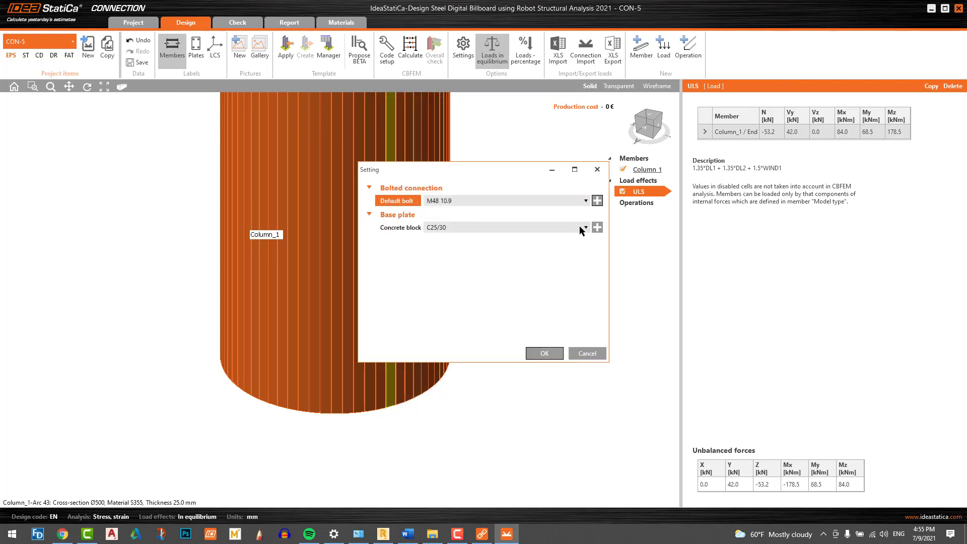
# Set the base plate's concrete block to C45/55 and generate the anchored connection.
pyautogui.click(597, 227)
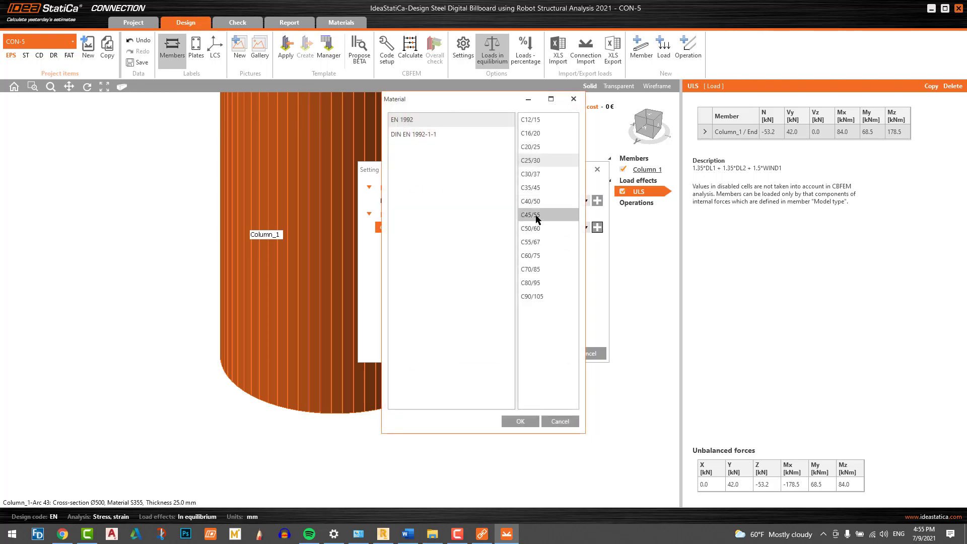
pyautogui.click(536, 215)
pyautogui.click(523, 423)
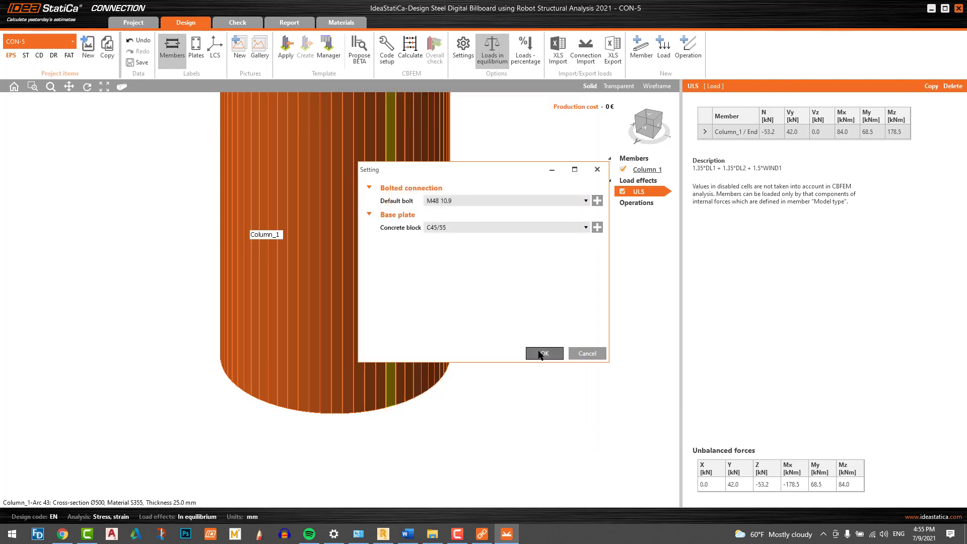
pyautogui.click(543, 352)
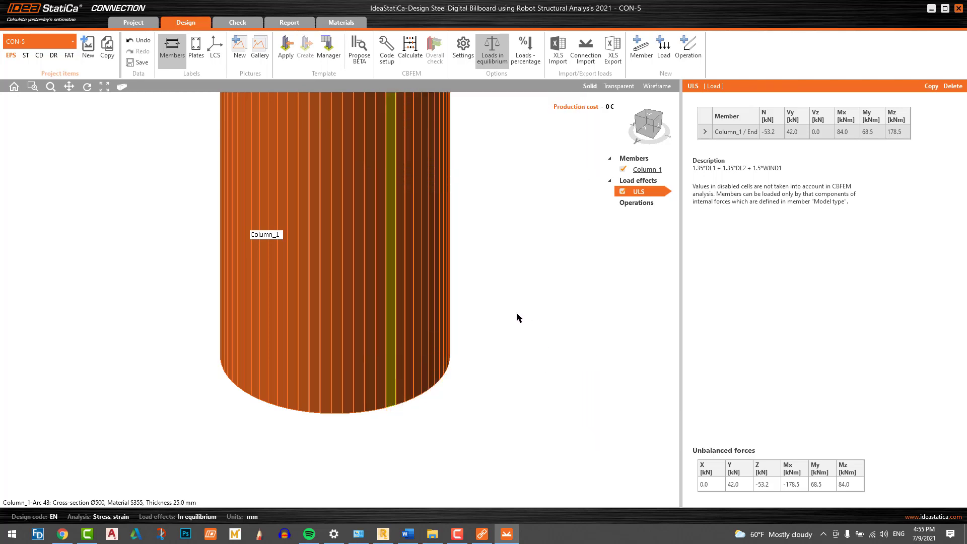
# Set the RIB1 stiffeners to 10 divisions, 150 mm width and 300 mm depth.
pyautogui.scroll(-3, 391, 249)
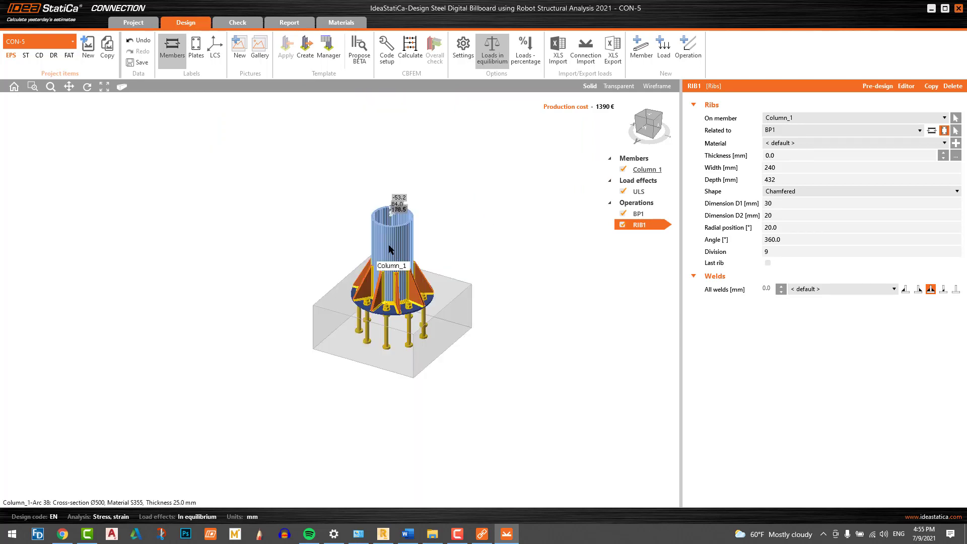
pyautogui.scroll(-1, 388, 244)
pyautogui.scroll(3, 412, 264)
pyautogui.click(751, 253)
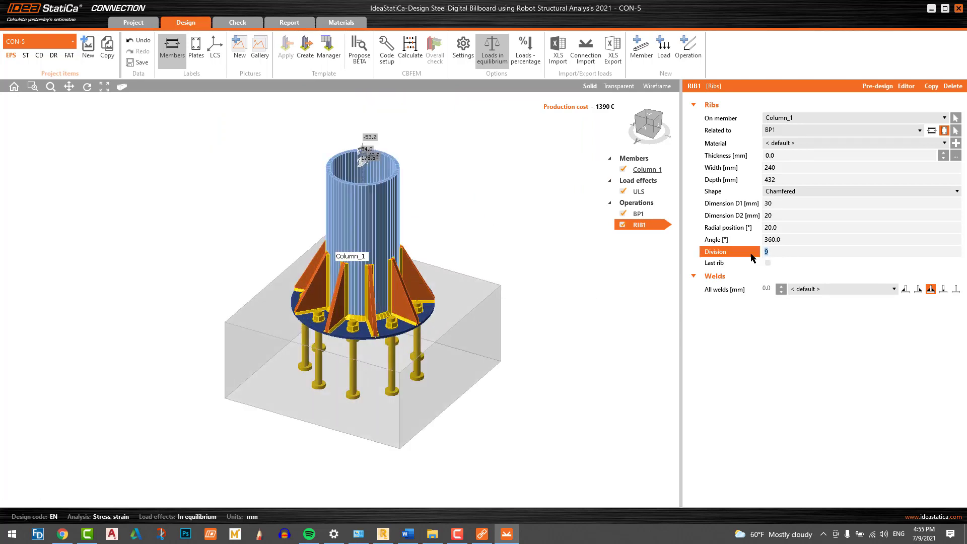
pyautogui.write('10')
pyautogui.click(749, 171)
pyautogui.write('150')
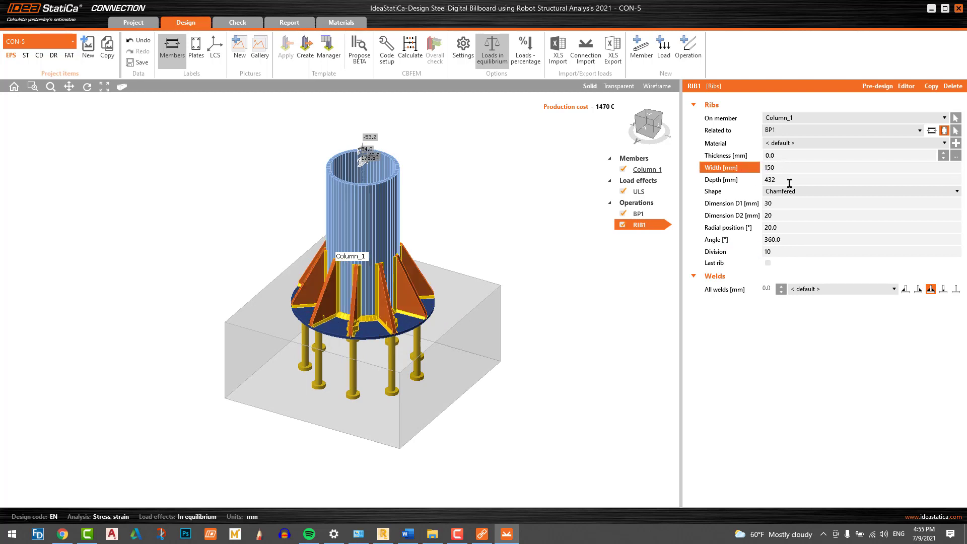
pyautogui.click(748, 182)
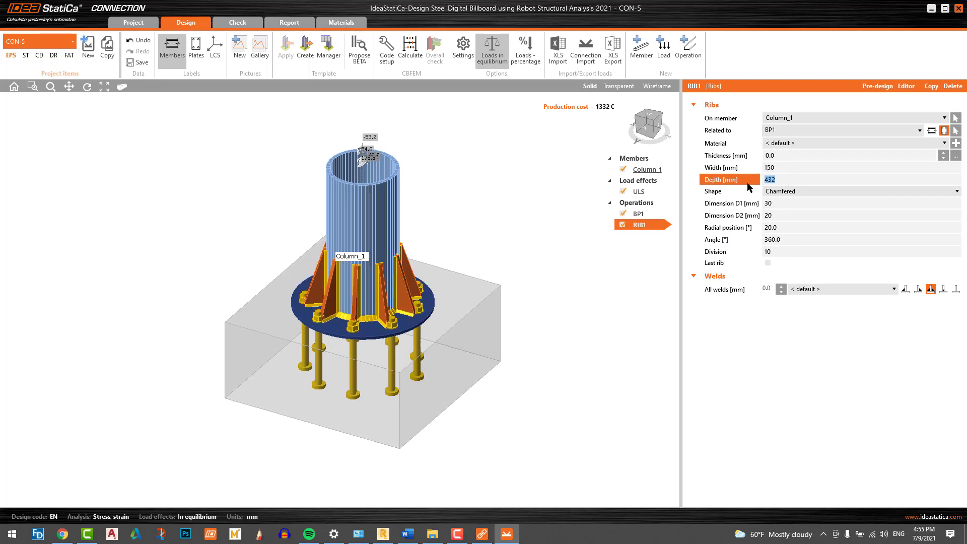
pyautogui.write('300')
# Assign S355 to the RIB1 stiffeners as both plate material and weld material.
pyautogui.click(790, 146)
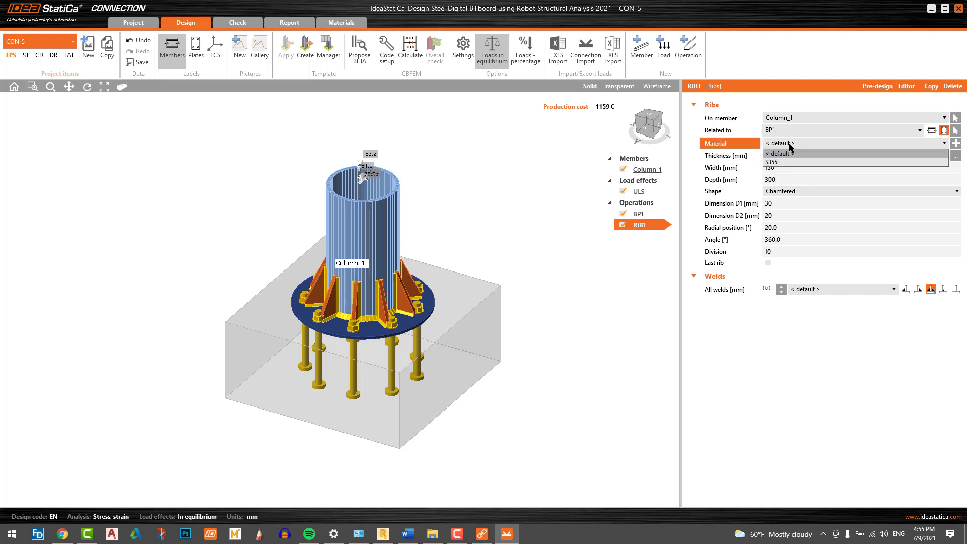
pyautogui.click(780, 164)
pyautogui.click(811, 289)
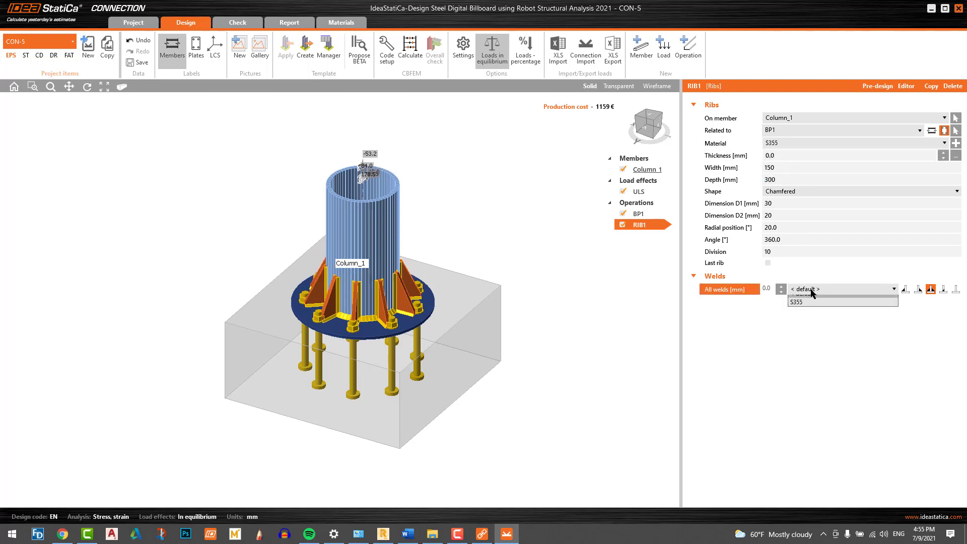
pyautogui.click(797, 304)
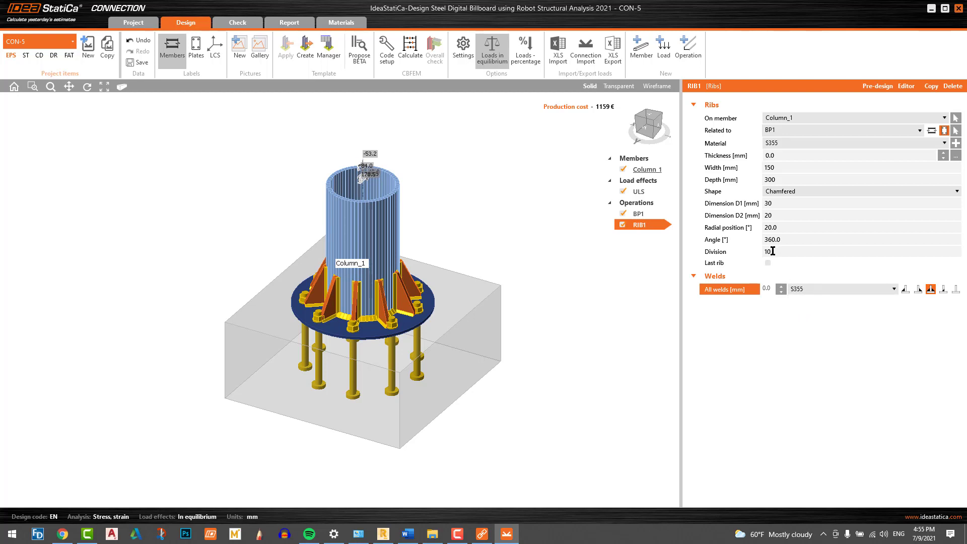
# Assign S355 as the material of base plate BP1's flange and web welds.
pyautogui.click(489, 373)
pyautogui.scroll(3, 500, 375)
pyautogui.scroll(-3, 500, 373)
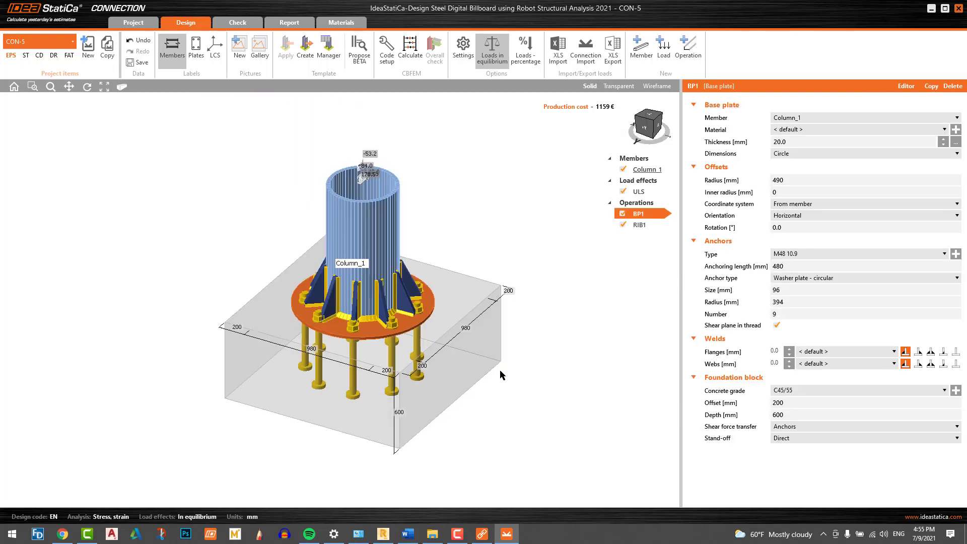
pyautogui.click(639, 226)
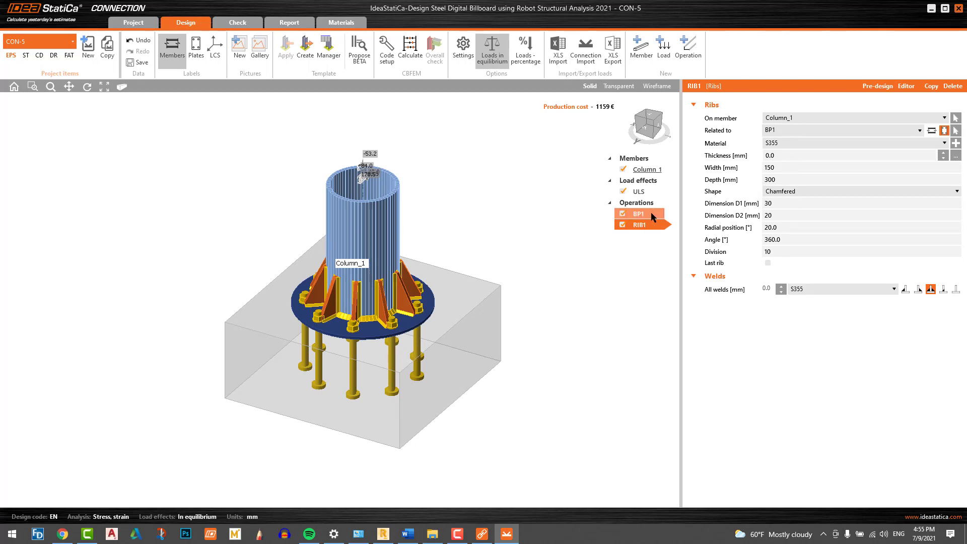
pyautogui.click(634, 214)
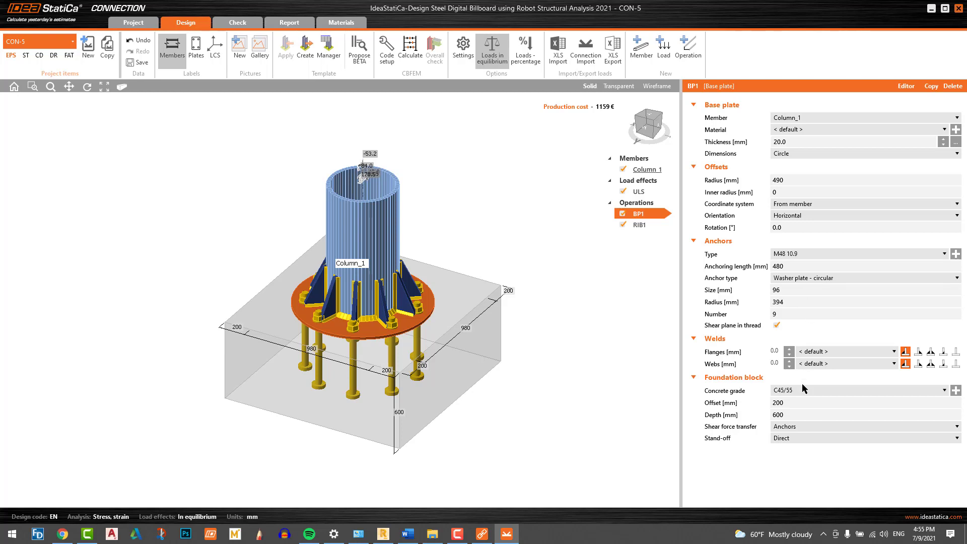
pyautogui.click(826, 352)
pyautogui.click(816, 371)
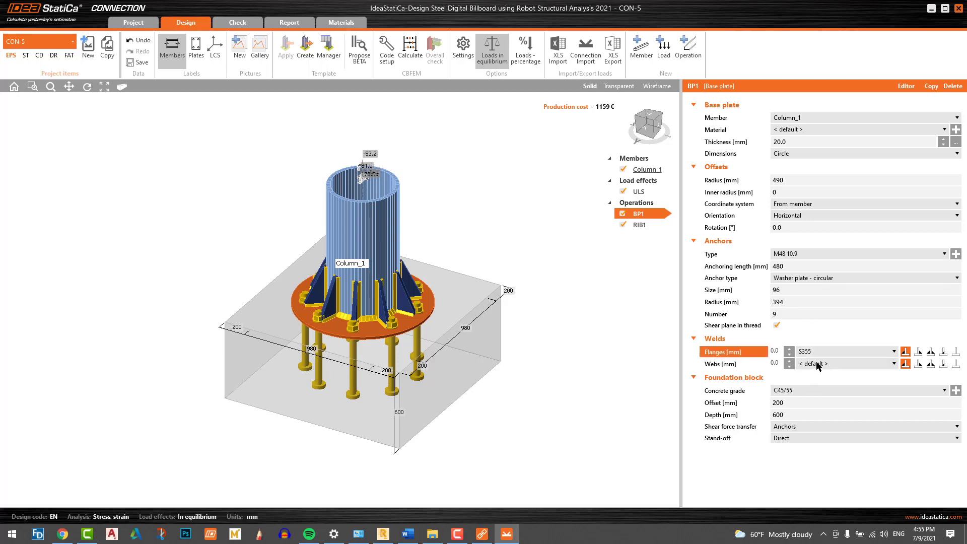
pyautogui.click(818, 364)
pyautogui.click(805, 383)
# Set the size of BP1's flange and web welds to 6.0 mm.
pyautogui.click(789, 349)
pyautogui.click(790, 349)
pyautogui.click(789, 361)
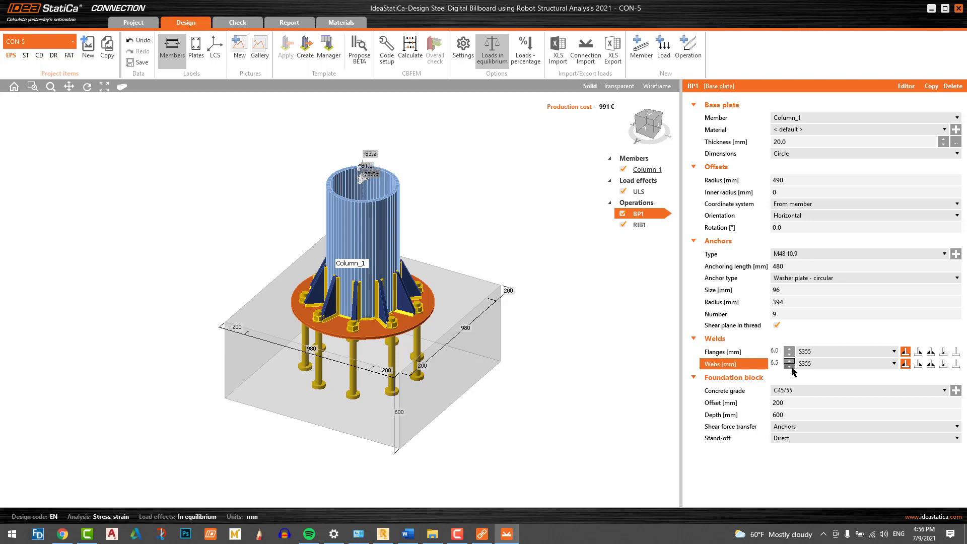
pyautogui.click(789, 367)
# Set BP1's foundation block offset to 400 mm.
pyautogui.scroll(-2, 521, 373)
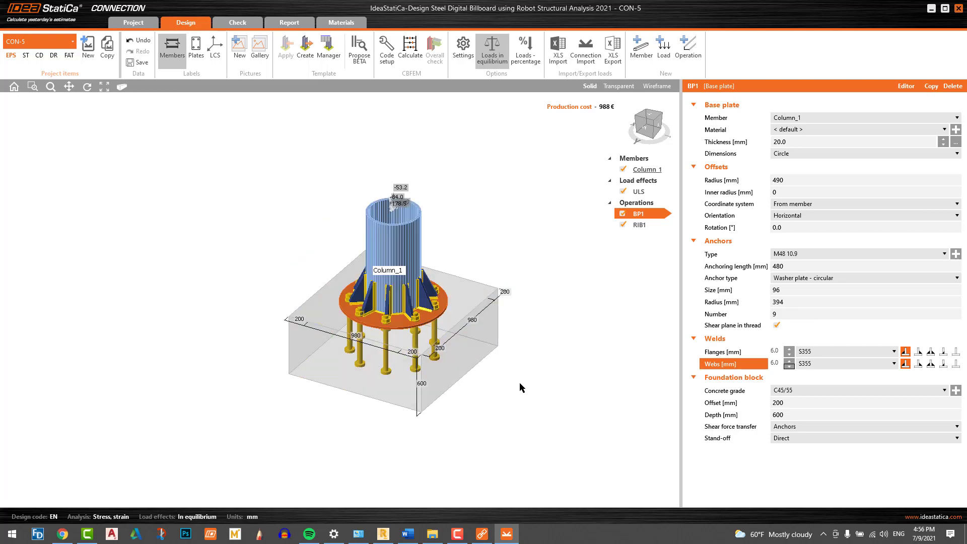
pyautogui.scroll(2, 517, 386)
pyautogui.doubleClick(784, 403)
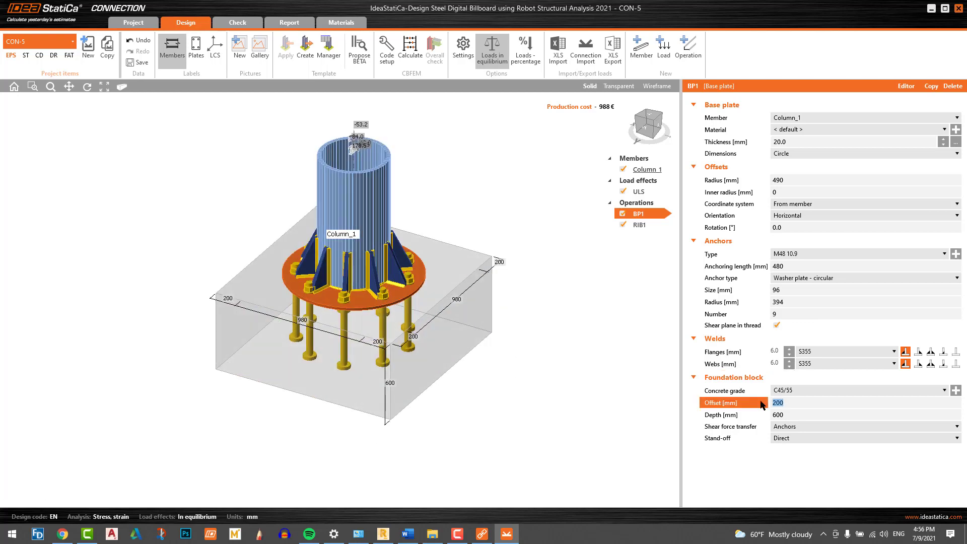
pyautogui.write('400')
pyautogui.click(594, 375)
pyautogui.scroll(2, 484, 196)
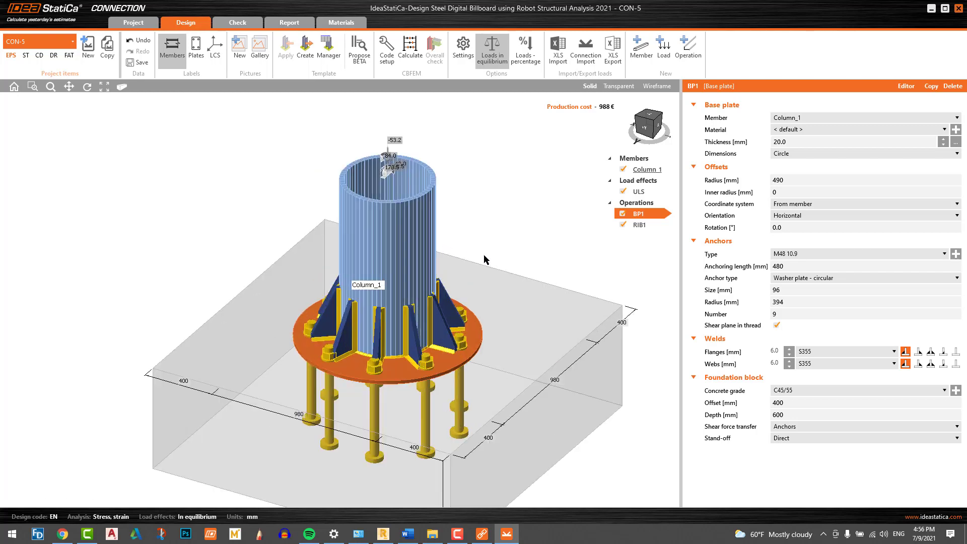
# Set the number of anchors in base plate BP1 to 10.
pyautogui.scroll(-2, 497, 294)
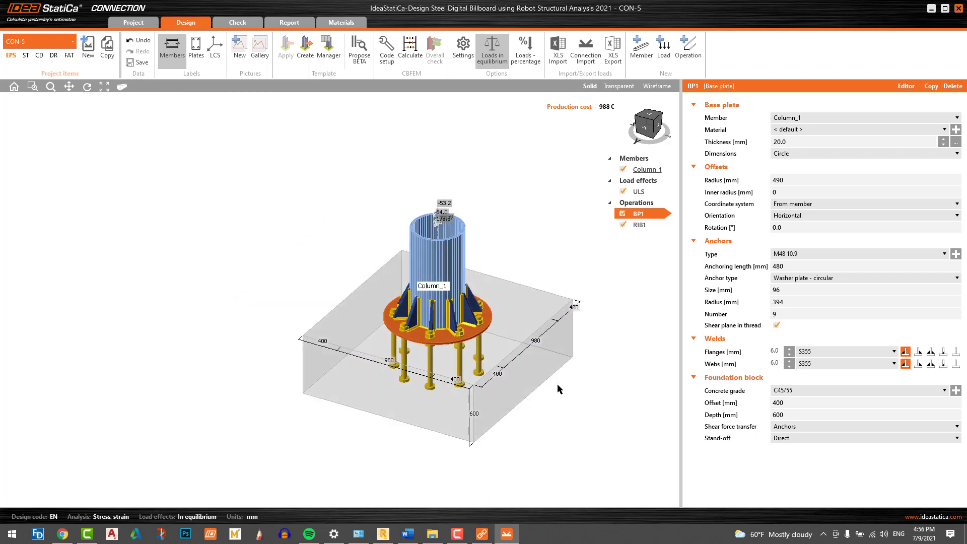
pyautogui.moveTo(559, 400); pyautogui.dragTo(540, 415, button='right')
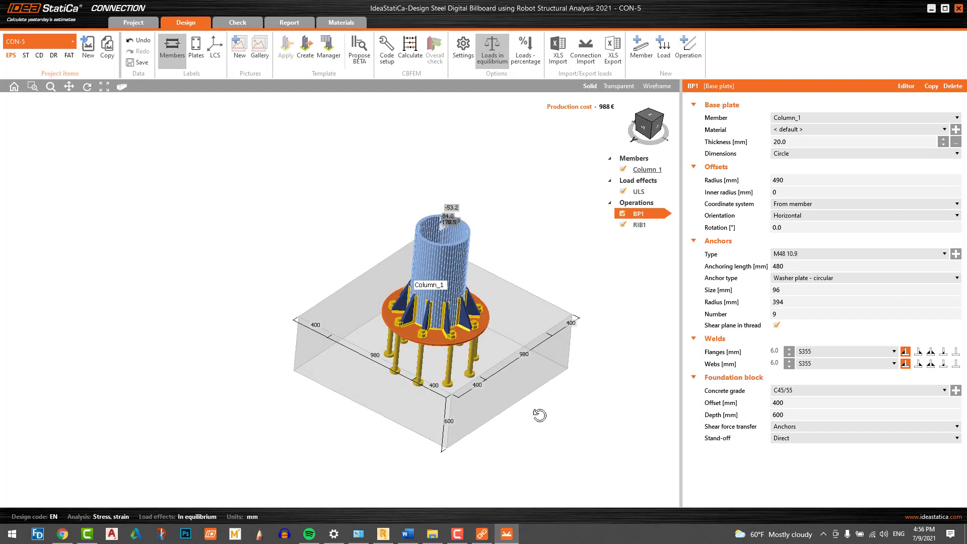
pyautogui.click(773, 314)
pyautogui.press('BackSpace')
pyautogui.write('10')
pyautogui.click(618, 393)
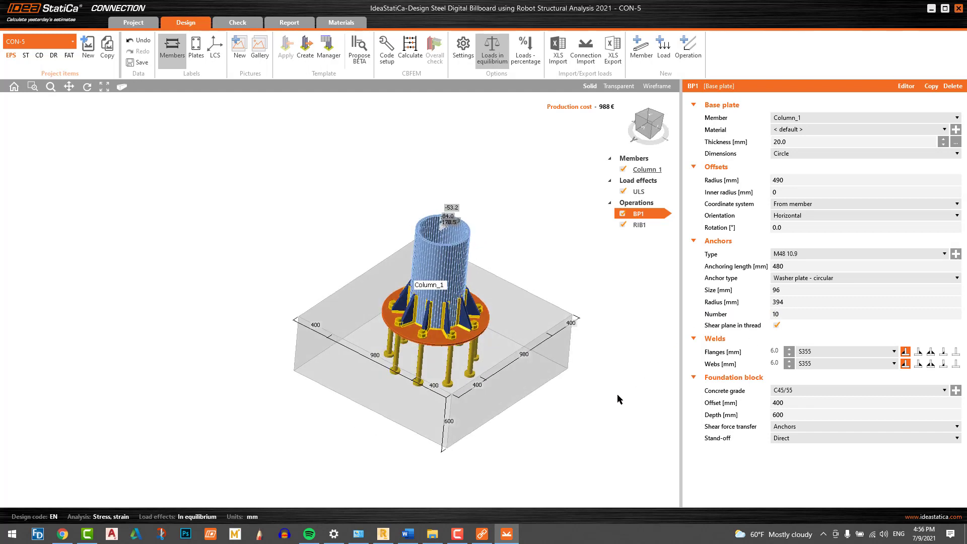
# Examine the arrangement of anchors and ribs around the circular base plate from several angles.
pyautogui.moveTo(603, 392); pyautogui.dragTo(547, 397, button='right')
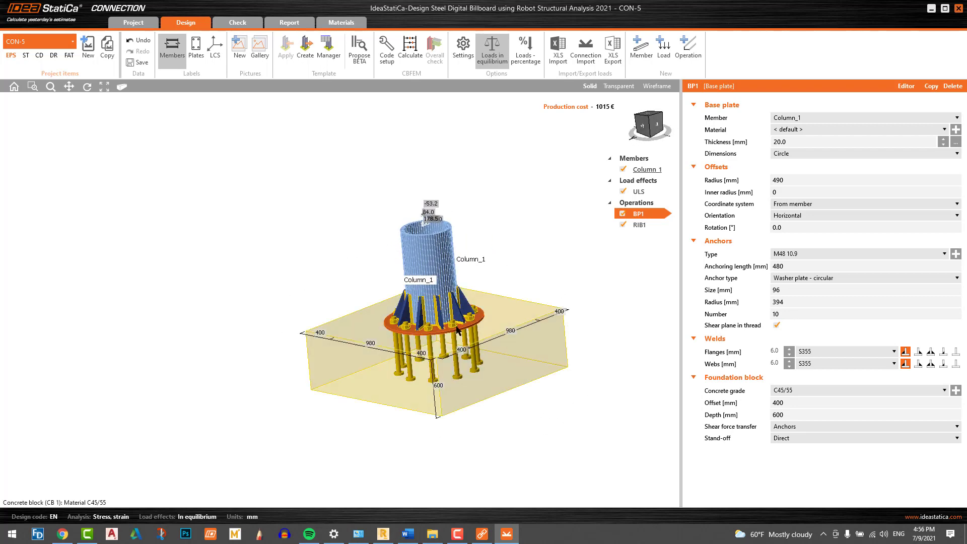
pyautogui.scroll(5, 543, 333)
pyautogui.scroll(-2, 543, 333)
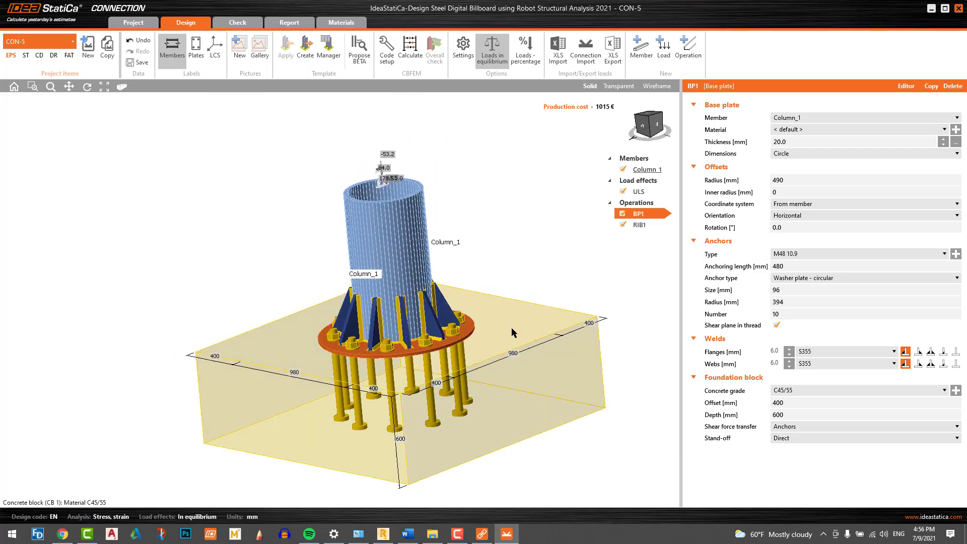
pyautogui.moveTo(512, 327); pyautogui.dragTo(489, 339, button='right')
pyautogui.scroll(5, 514, 344)
pyautogui.scroll(-5, 492, 337)
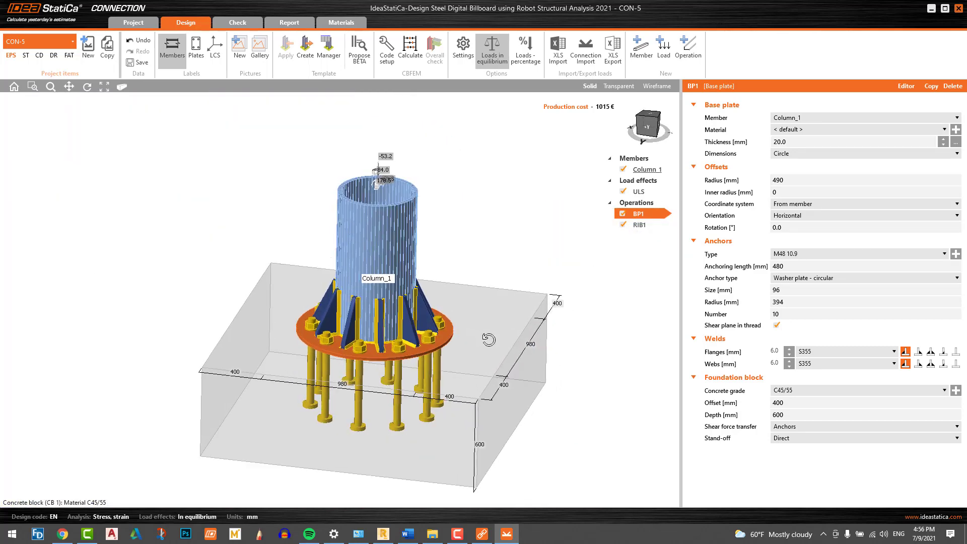
pyautogui.scroll(-1, 487, 337)
pyautogui.scroll(2, 469, 310)
pyautogui.scroll(-1, 401, 273)
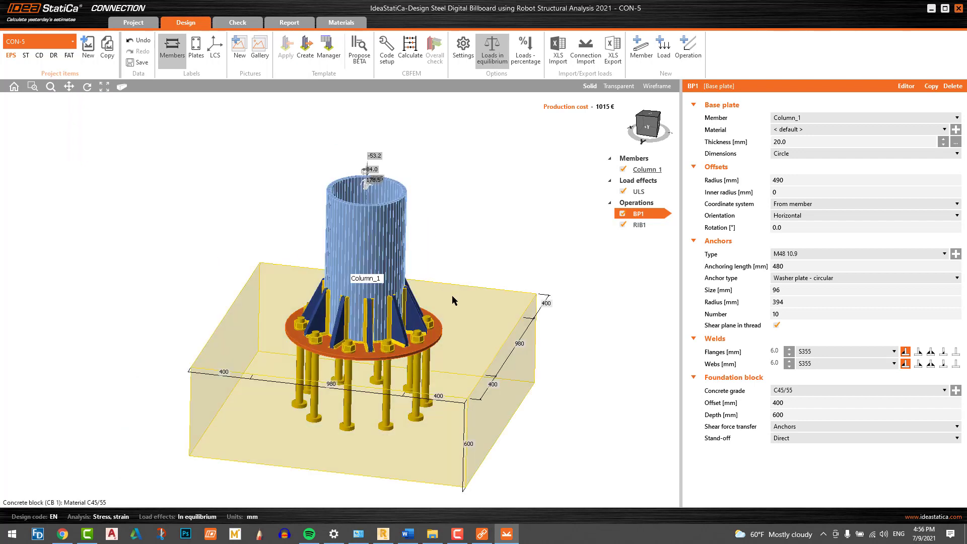
pyautogui.moveTo(500, 279); pyautogui.dragTo(480, 260, button='middle')
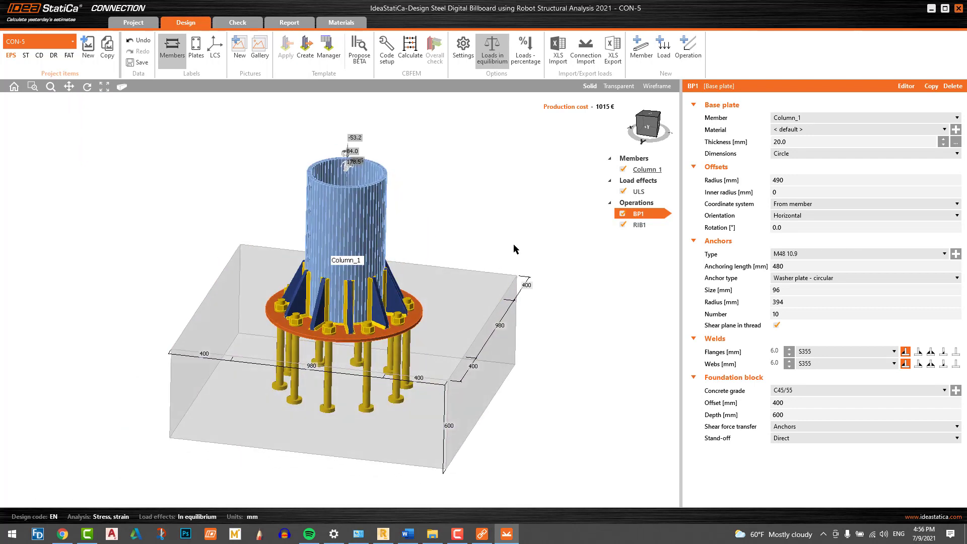
# Run the stress/strain analysis of the connection and inspect the overall check on the model from several angles.
pyautogui.click(411, 51)
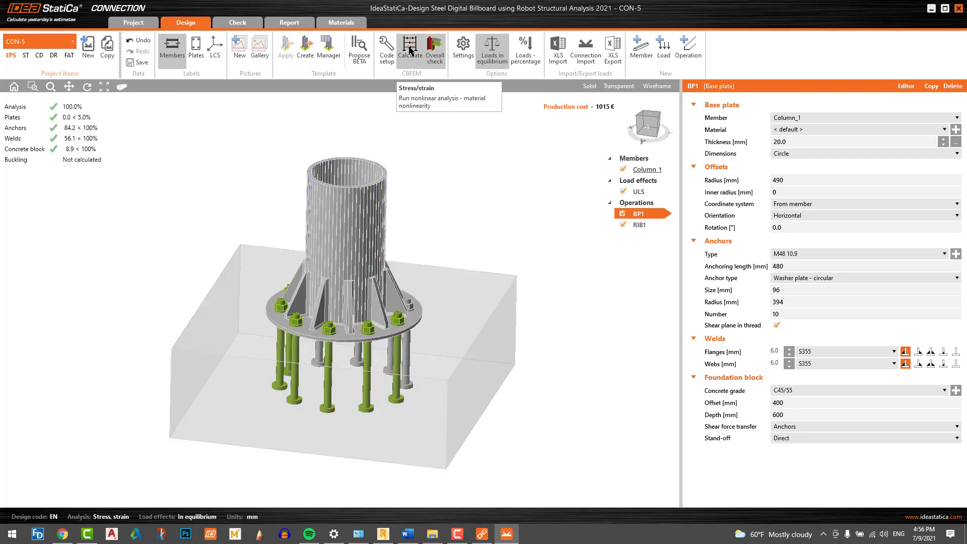
pyautogui.scroll(-4, 498, 189)
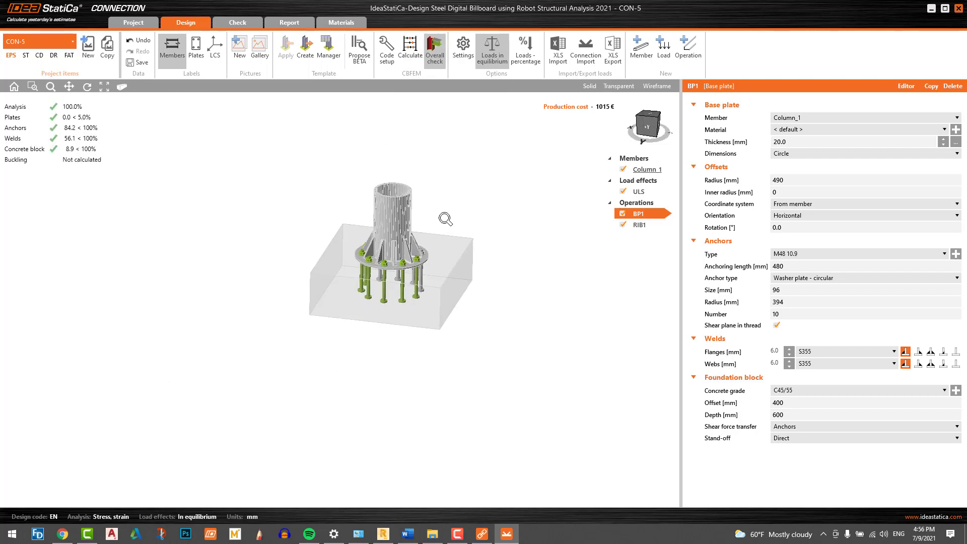
pyautogui.moveTo(565, 261); pyautogui.dragTo(497, 275, button='right')
pyautogui.scroll(3, 487, 223)
pyautogui.scroll(-3, 488, 222)
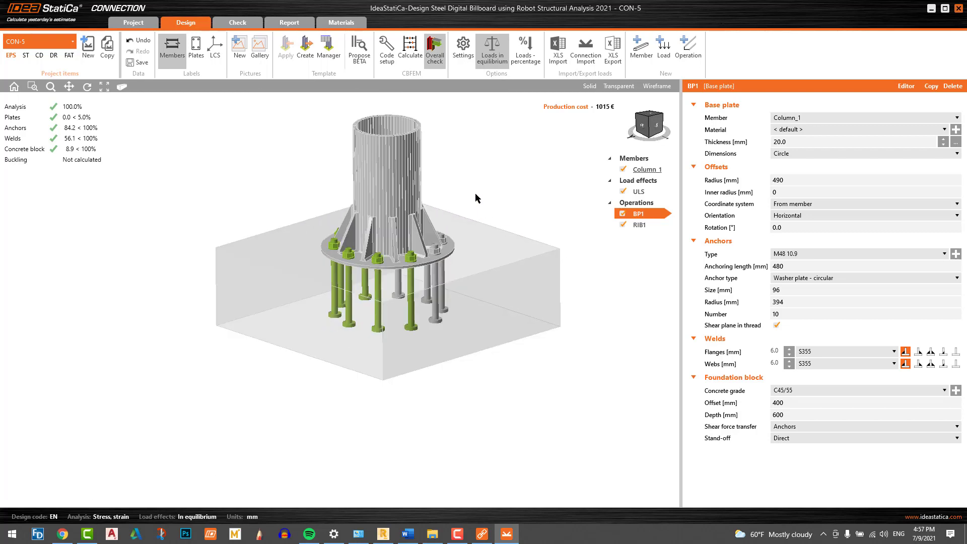
pyautogui.moveTo(474, 205); pyautogui.dragTo(500, 190, button='right')
pyautogui.scroll(4, 500, 189)
pyautogui.scroll(-4, 450, 240)
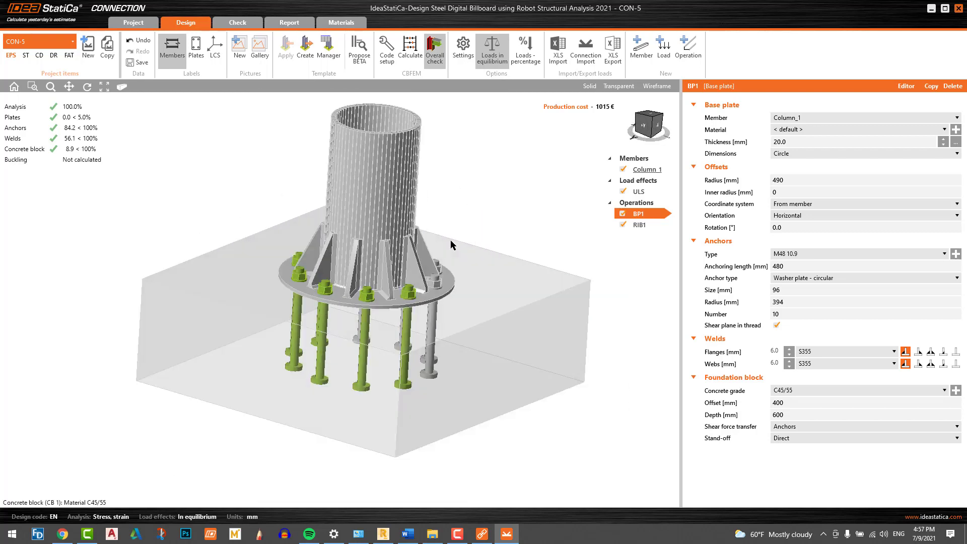
pyautogui.moveTo(464, 212); pyautogui.dragTo(445, 213, button='middle')
pyautogui.scroll(2, 449, 221)
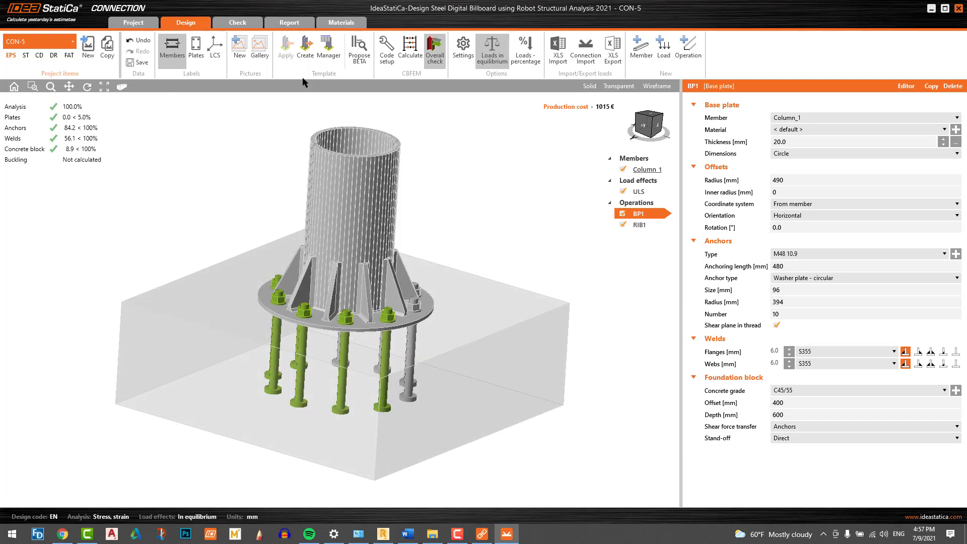
# Display the equivalent stress results and examine them on the column, ribs and base plate.
pyautogui.click(238, 23)
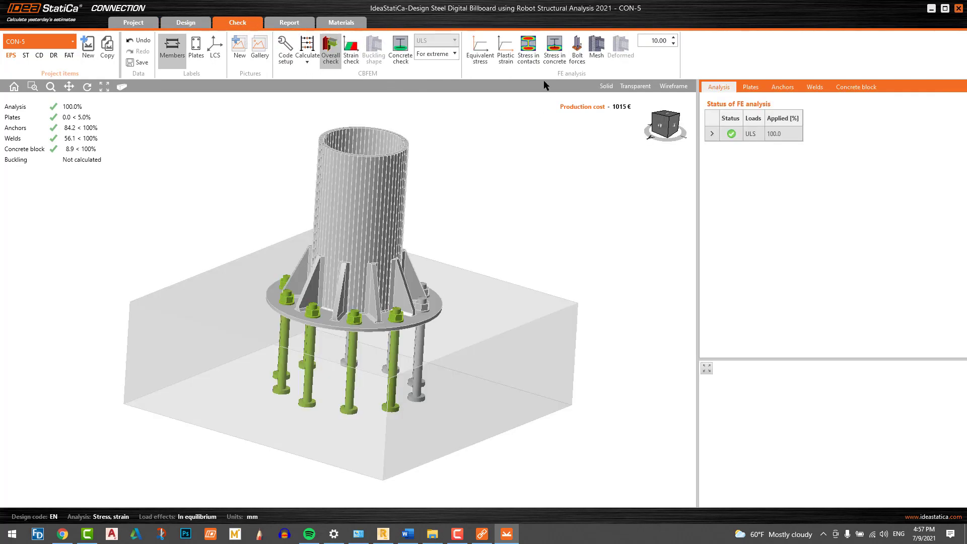
pyautogui.click(485, 51)
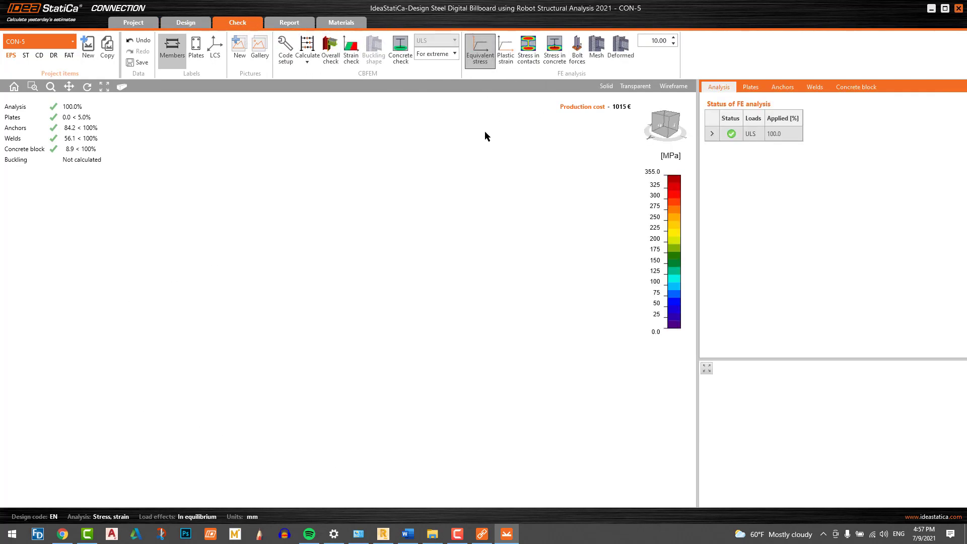
pyautogui.scroll(4, 410, 135)
pyautogui.scroll(-2, 442, 153)
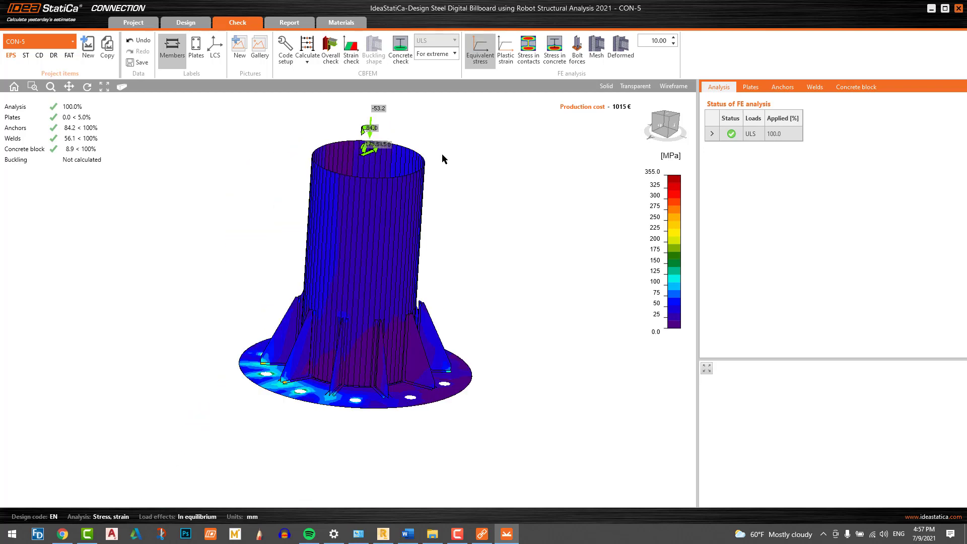
pyautogui.moveTo(507, 200); pyautogui.dragTo(458, 188, button='right')
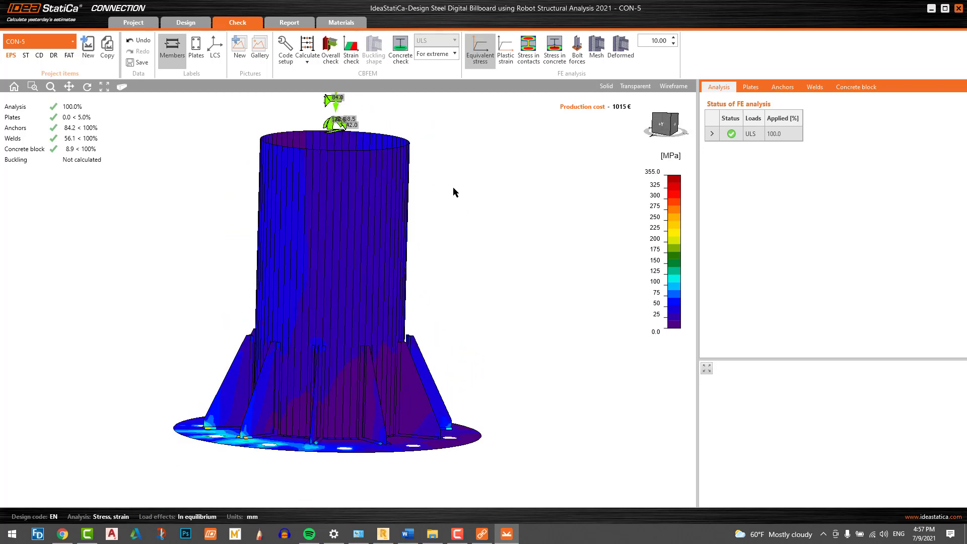
pyautogui.moveTo(530, 253); pyautogui.dragTo(455, 341, button='right')
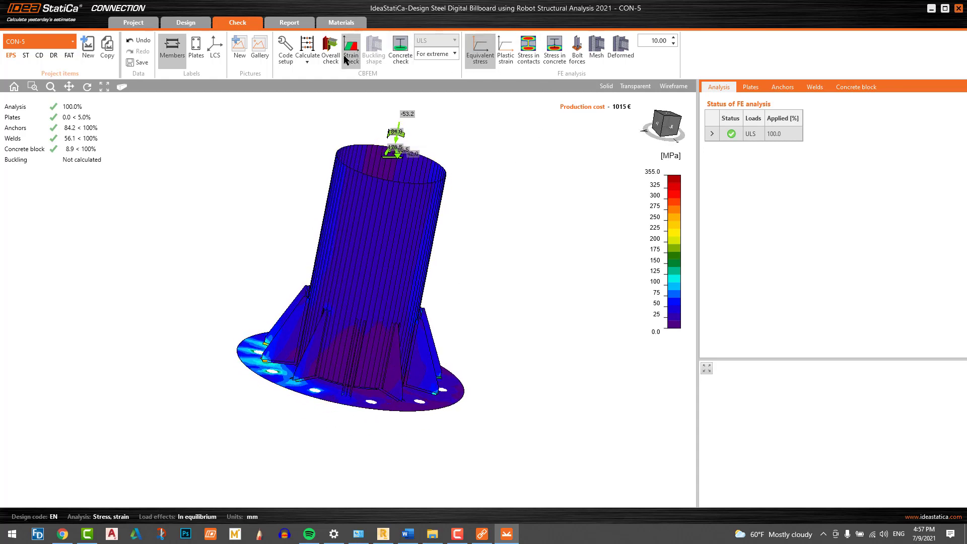
# Add the bolt forces and the finite element mesh to the equivalent stress display.
pyautogui.click(577, 53)
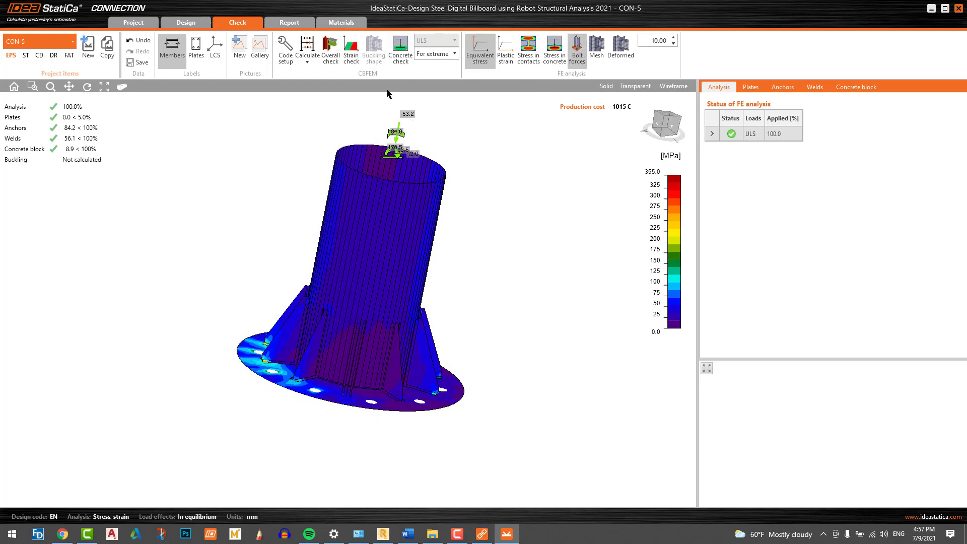
pyautogui.moveTo(521, 170); pyautogui.dragTo(477, 181, button='right')
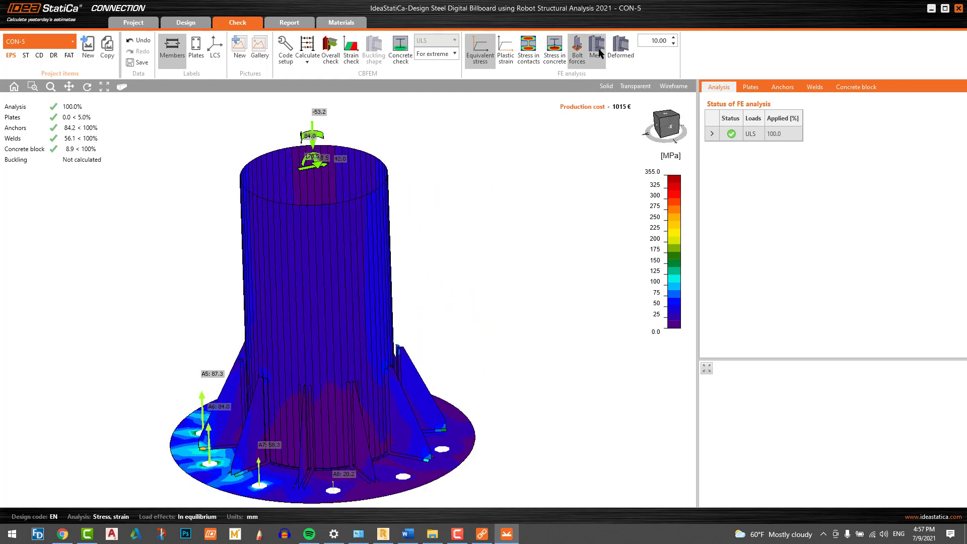
pyautogui.click(596, 50)
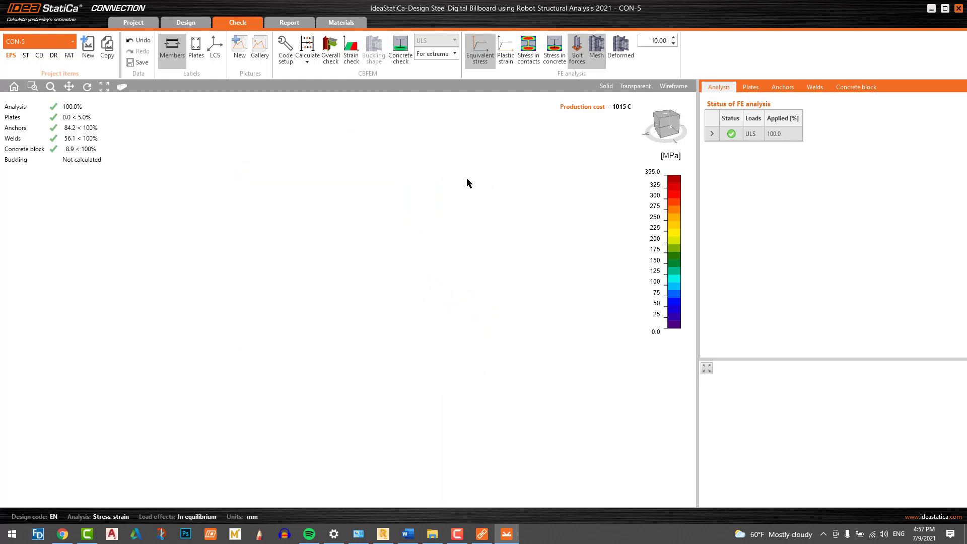
pyautogui.scroll(2, 438, 200)
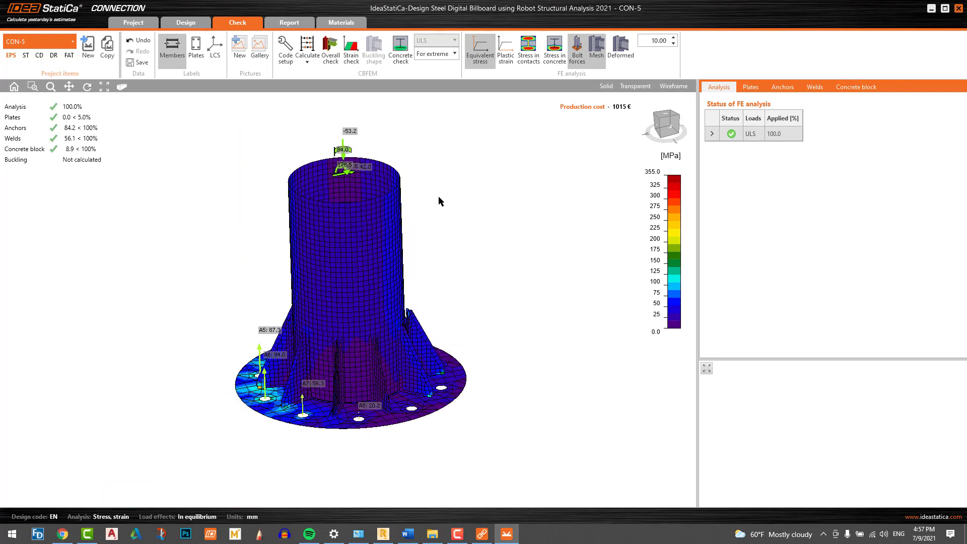
# Review the detailed check results for the plates, anchors and concrete block.
pyautogui.click(752, 87)
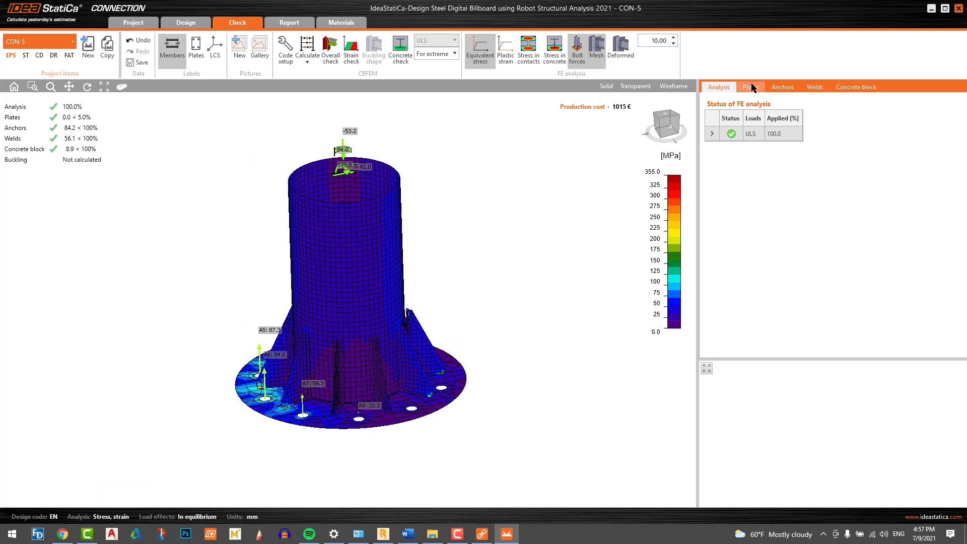
pyautogui.click(789, 89)
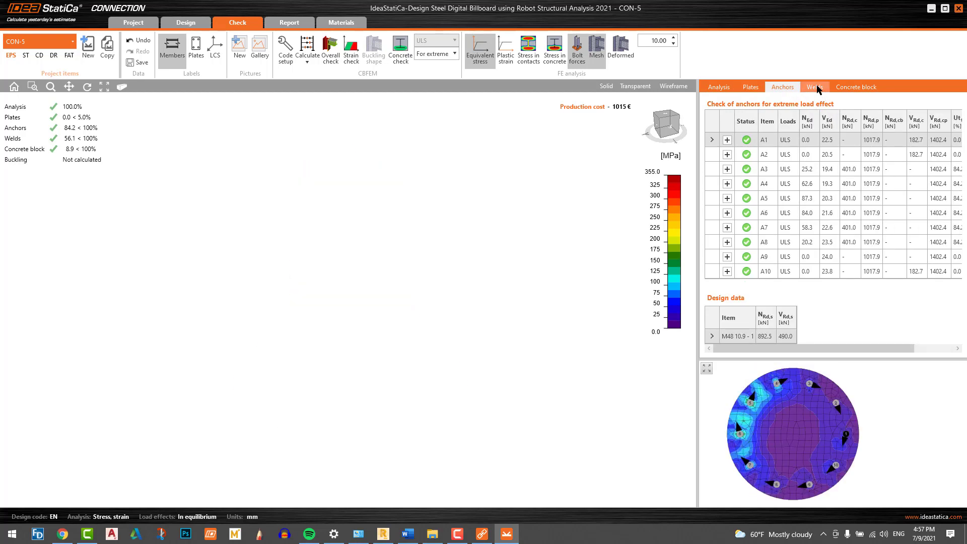
pyautogui.click(855, 88)
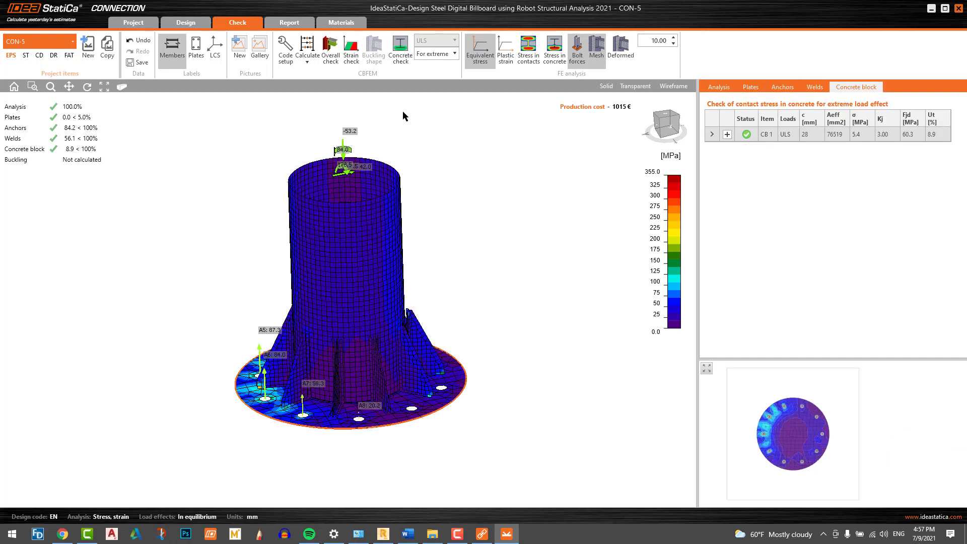
# Include the theoretical background and software info in the CON-5 detailed report.
pyautogui.click(294, 23)
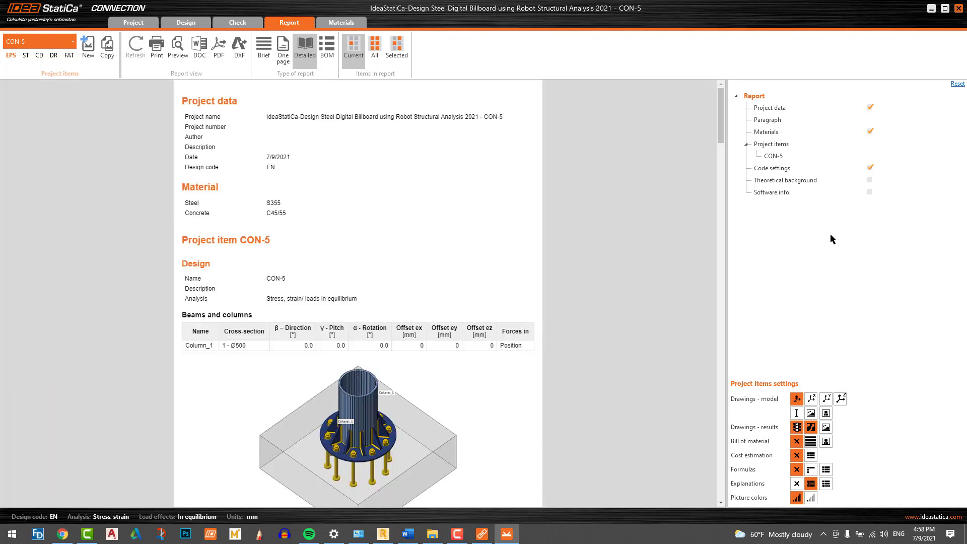
pyautogui.click(870, 192)
pyautogui.click(870, 180)
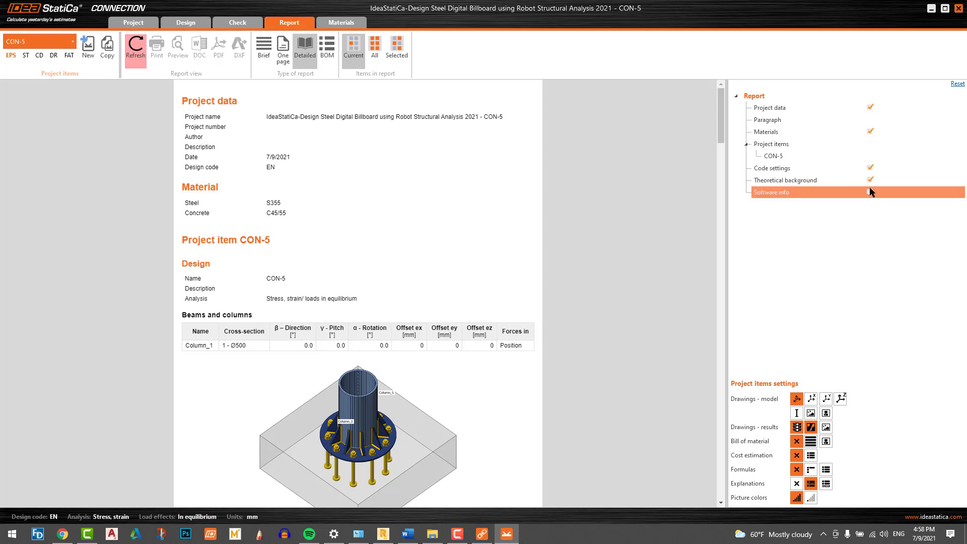
# Set the report's bill of material, formulas and explanations to their most detailed options and regenerate the report.
pyautogui.click(826, 441)
pyautogui.click(826, 470)
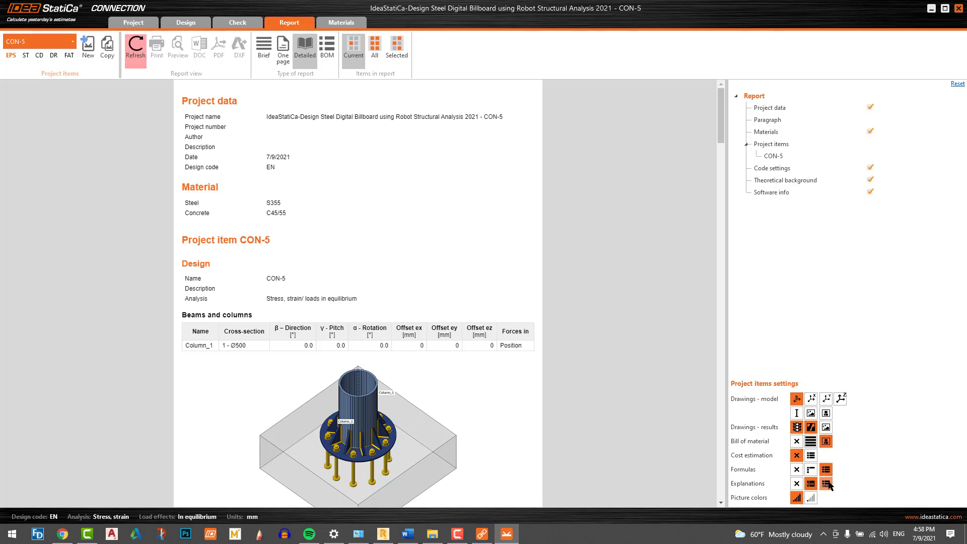
pyautogui.click(826, 483)
pyautogui.click(135, 49)
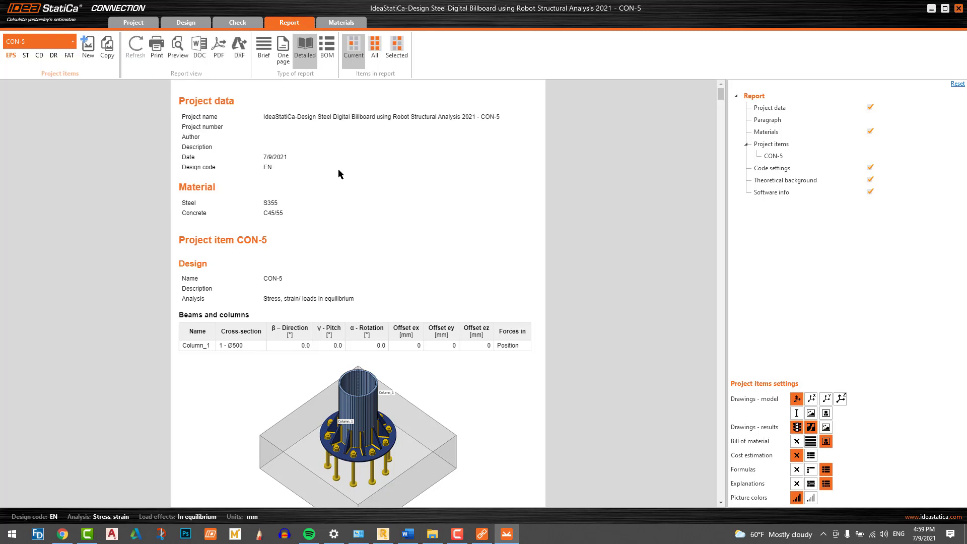
# Read through the regenerated report, from the design data and check pictures to the detailed anchor resistance calculations.
pyautogui.scroll(-20, 338, 174)
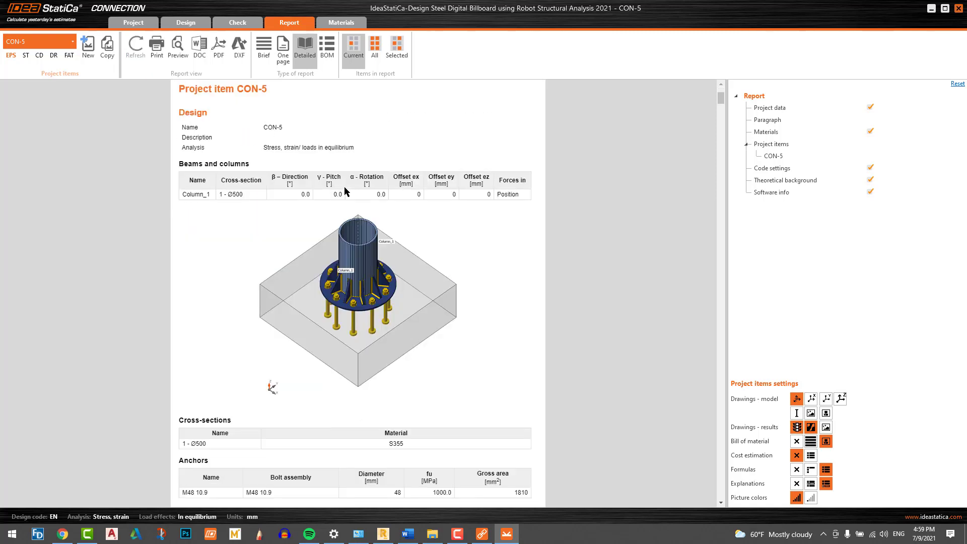
pyautogui.scroll(-20, 345, 190)
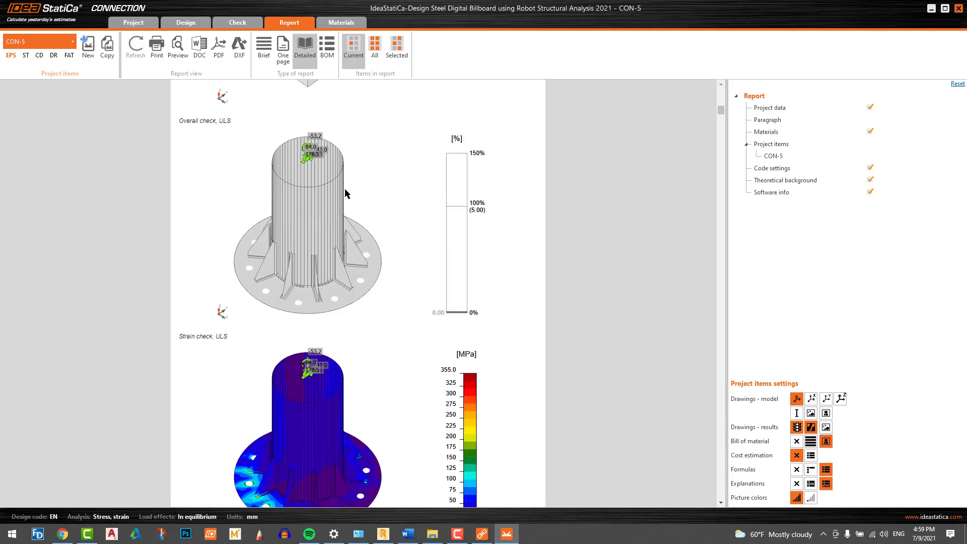
pyautogui.scroll(-20, 346, 193)
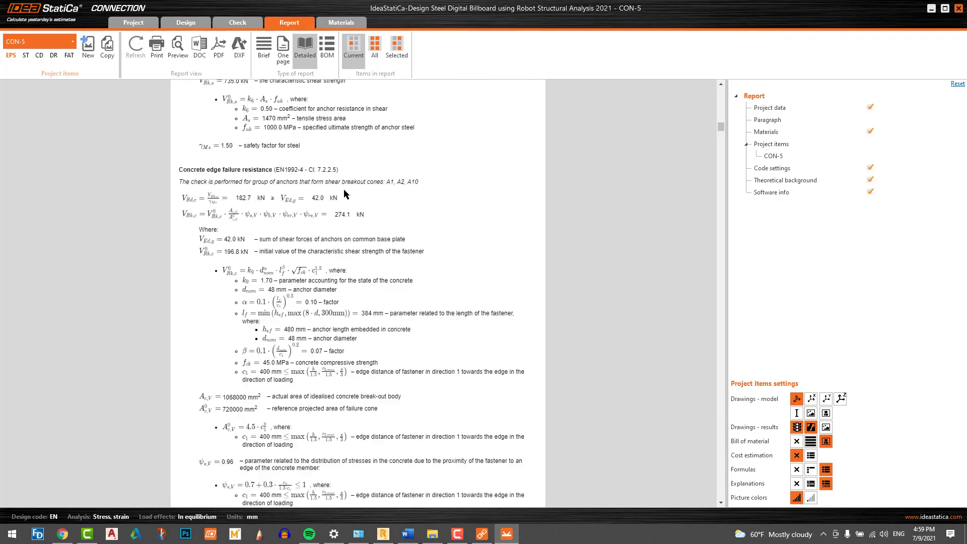
pyautogui.scroll(-20, 343, 194)
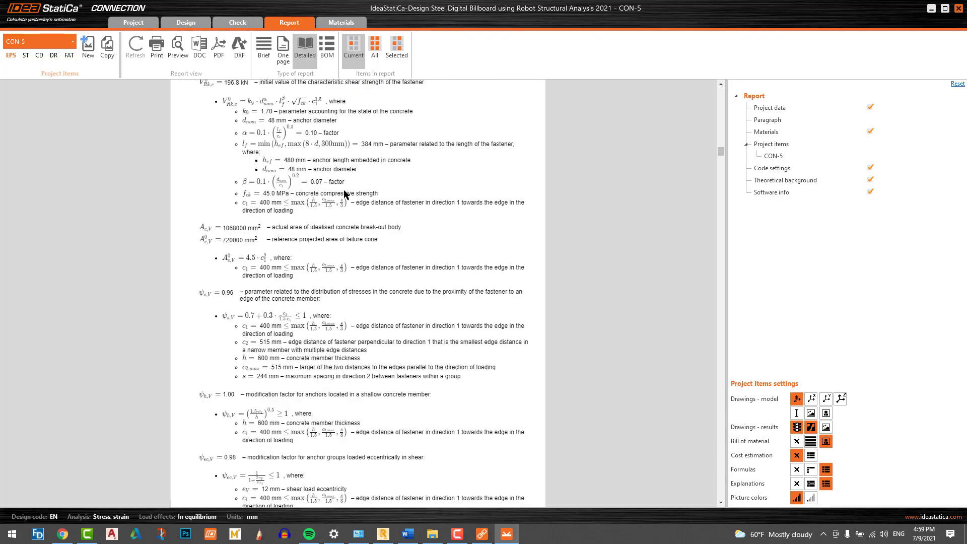
pyautogui.scroll(-15, 345, 194)
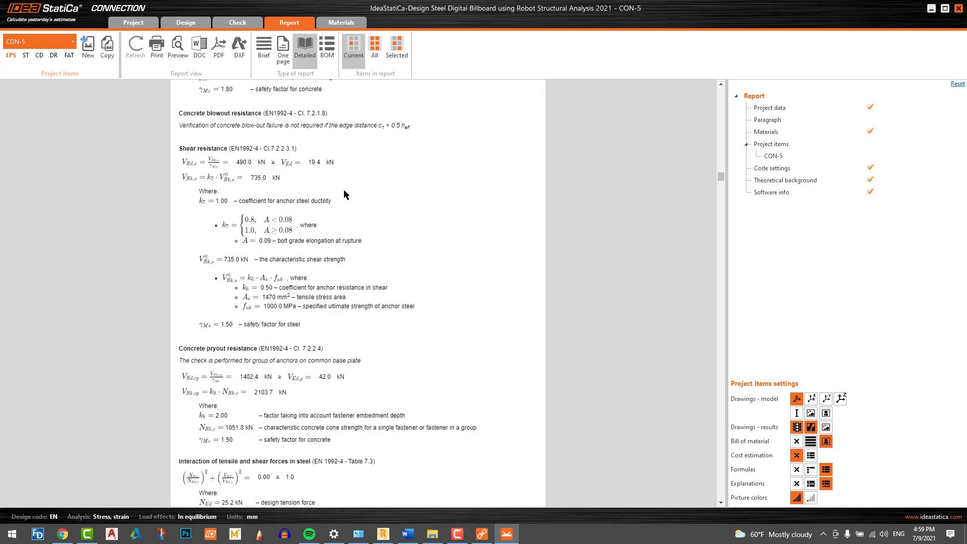
pyautogui.scroll(-4, 330, 173)
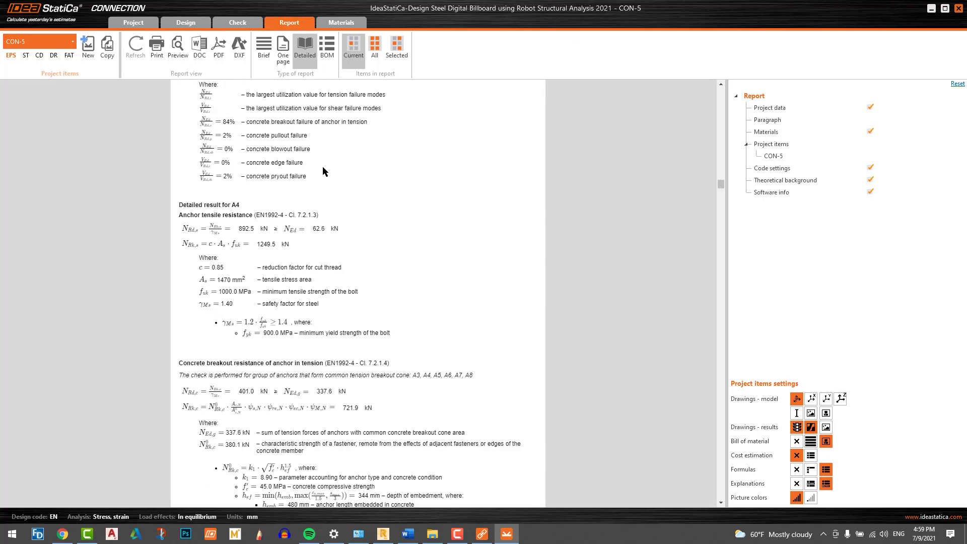
# Export the detailed report as a PDF named CON-5 in the RSA folder on the desktop.
pyautogui.click(219, 50)
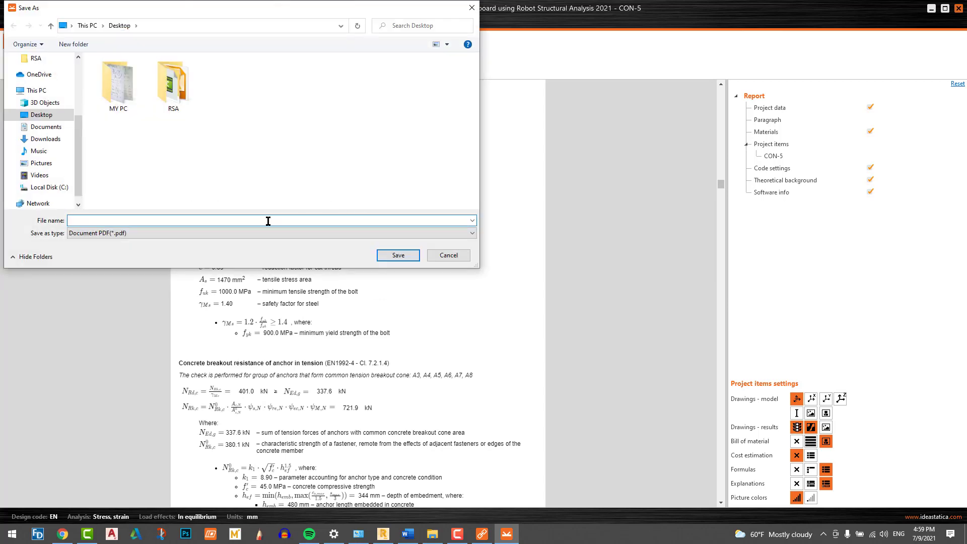
pyautogui.write('Isolated foundation')
pyautogui.moveTo(134, 219); pyautogui.dragTo(1, 219)
pyautogui.press('BackSpace')
pyautogui.doubleClick(161, 97)
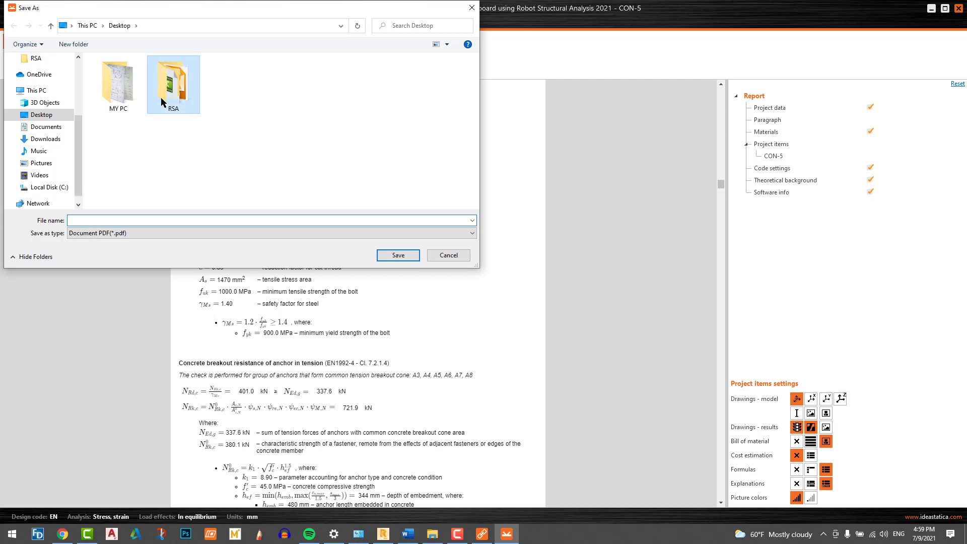
pyautogui.click(132, 220)
pyautogui.write('CO')
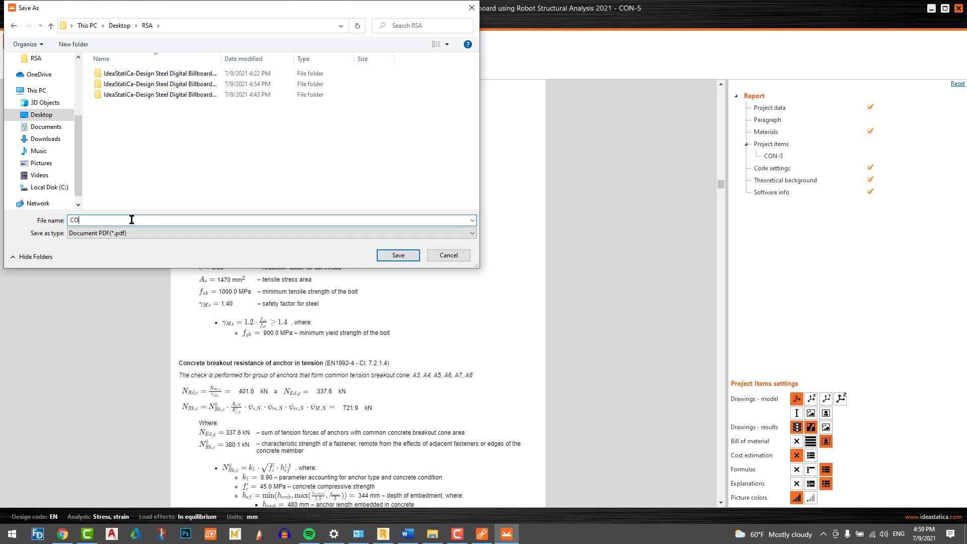
pyautogui.write('N')
pyautogui.press('BackSpace')
pyautogui.write('5')
pyautogui.click(397, 256)
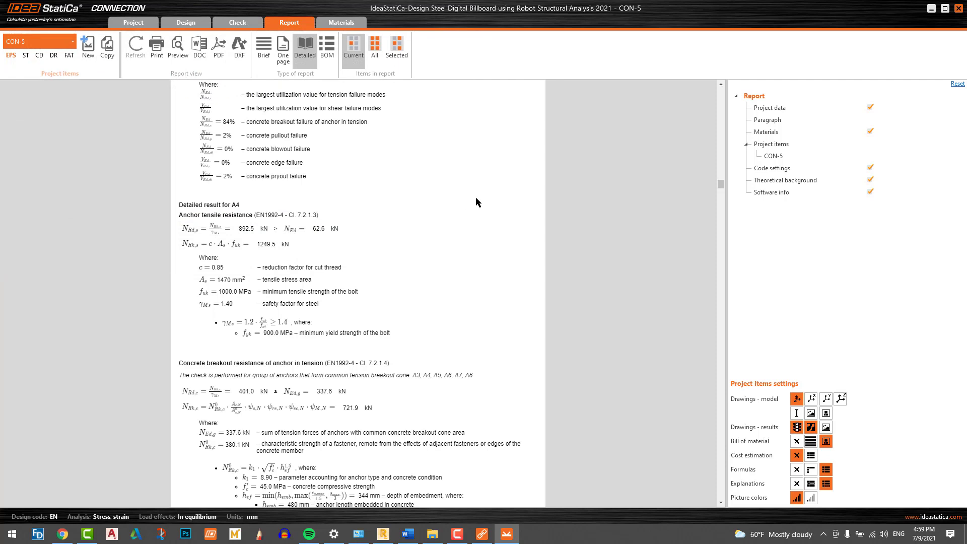
# Minimize the IDEA StatiCa and Robot windows and bring up the exported CON-5.pdf in Adobe Acrobat Reader.
pyautogui.click(932, 9)
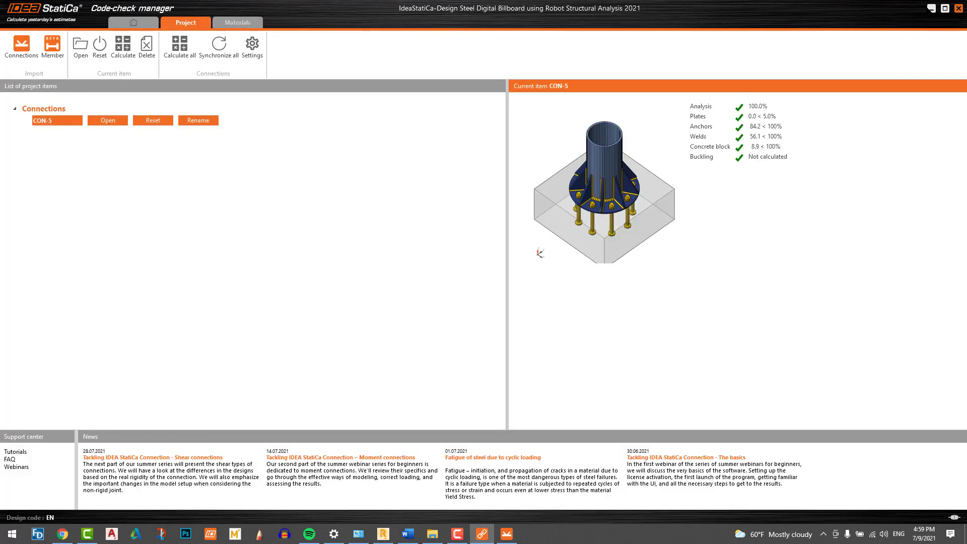
pyautogui.click(931, 9)
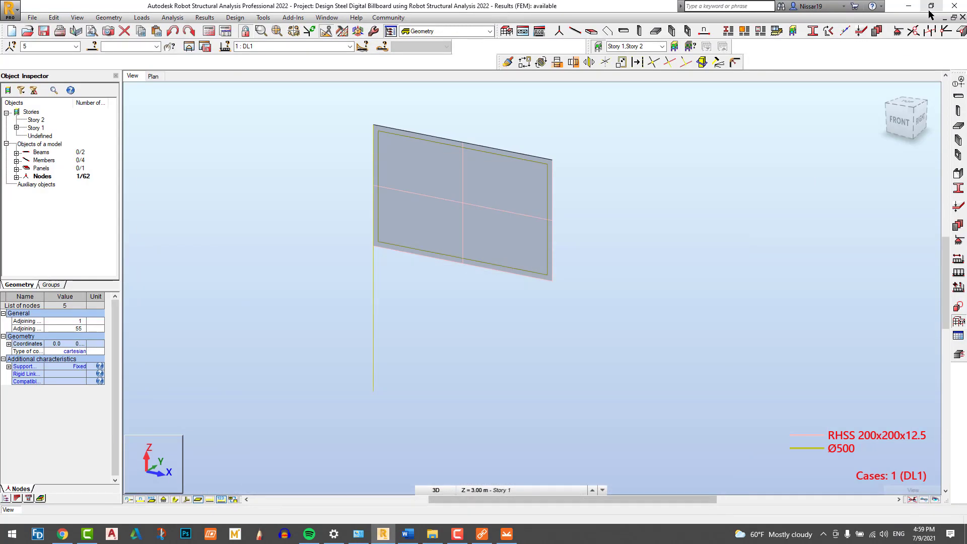
pyautogui.click(912, 7)
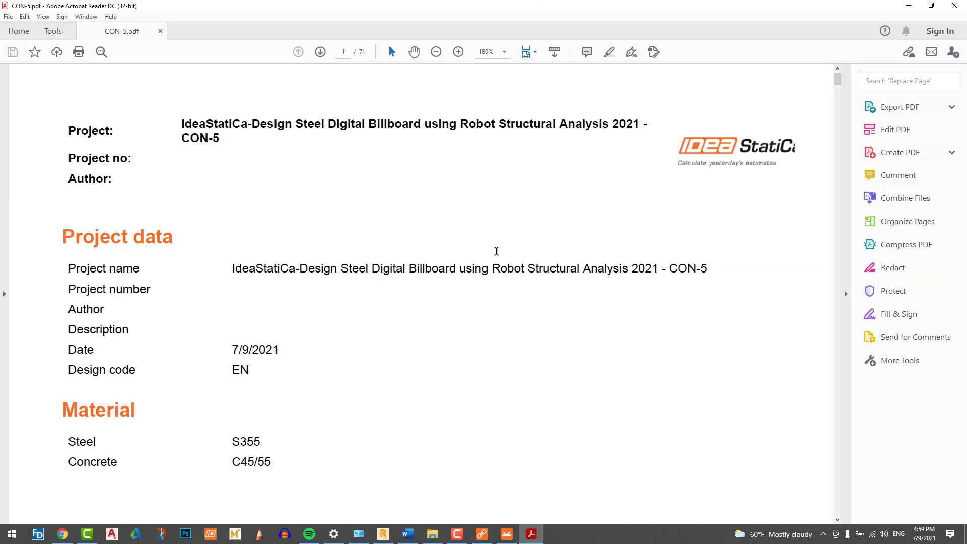
# Skim the exported PDF's project data, materials, connection picture and cross-section table, returning to the first page.
pyautogui.scroll(-4, 500, 243)
pyautogui.scroll(4, 500, 242)
pyautogui.scroll(-18, 490, 326)
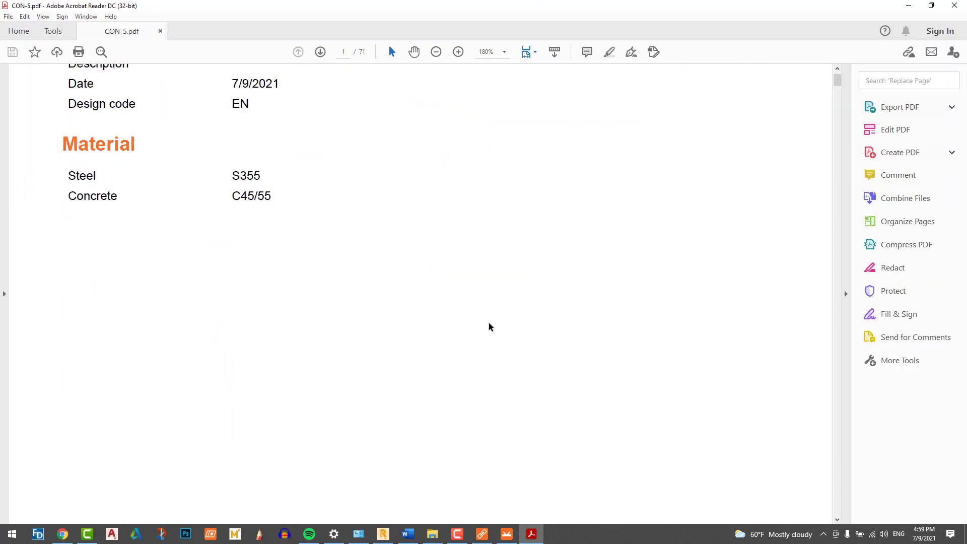
pyautogui.scroll(-20, 479, 347)
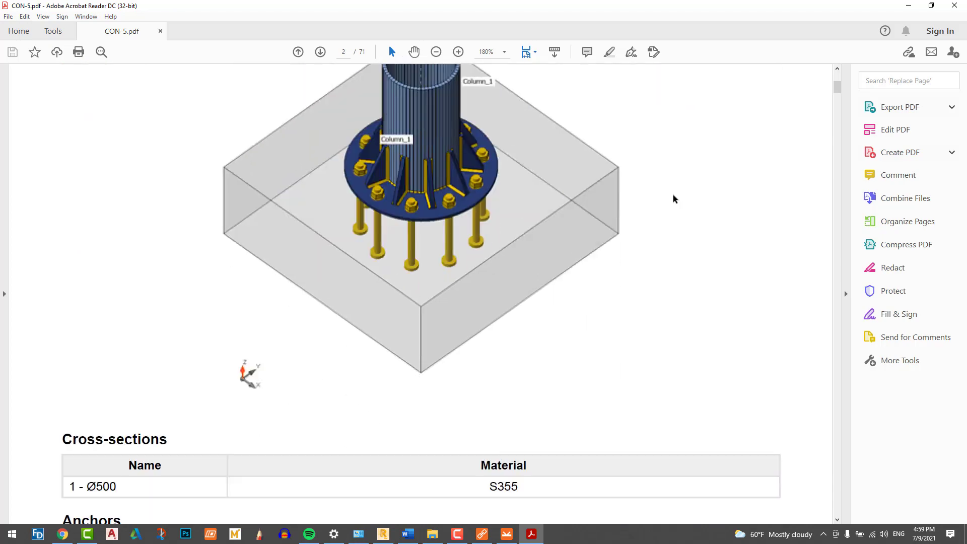
pyautogui.scroll(-2, 675, 199)
pyautogui.moveTo(835, 86); pyautogui.dragTo(835, 62)
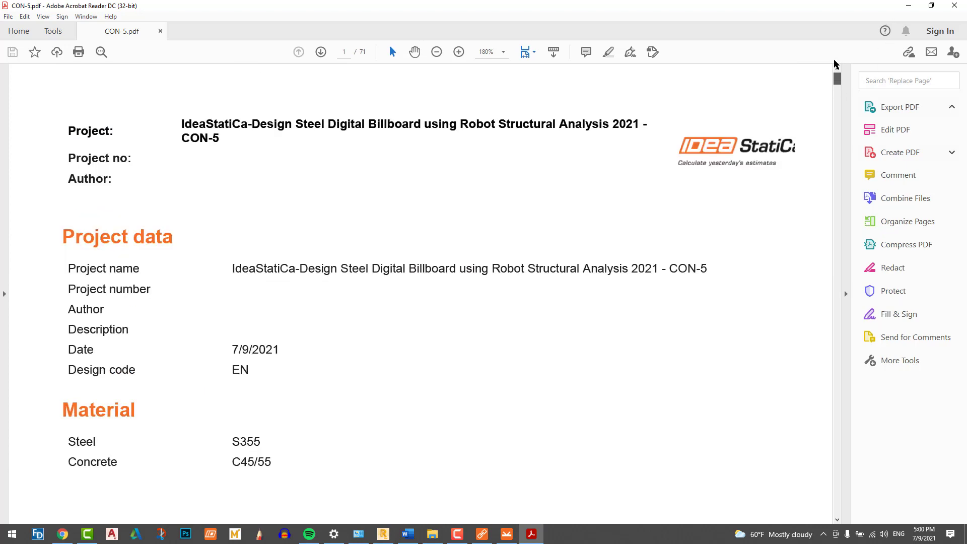